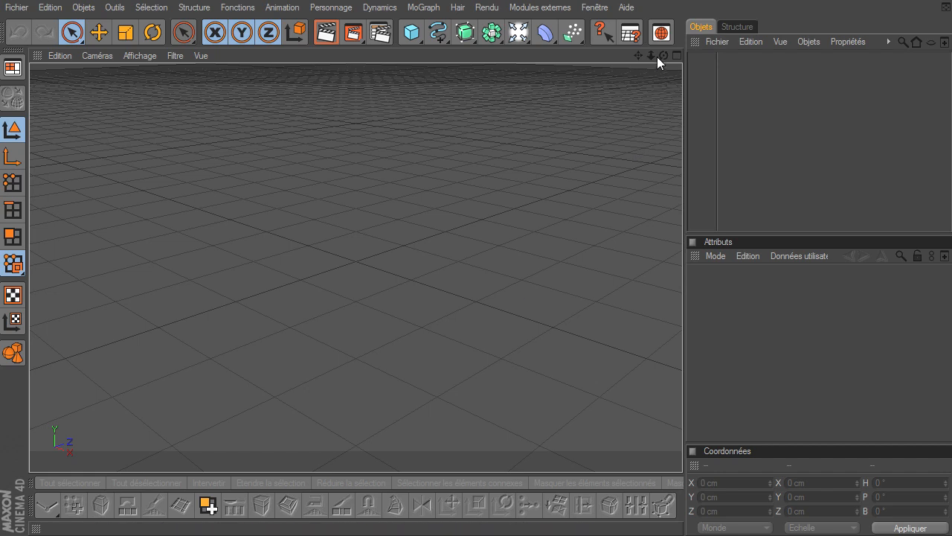
{"action": "left_click_drag", "start_coordinate": [663, 55], "coordinate": [683, 375]}
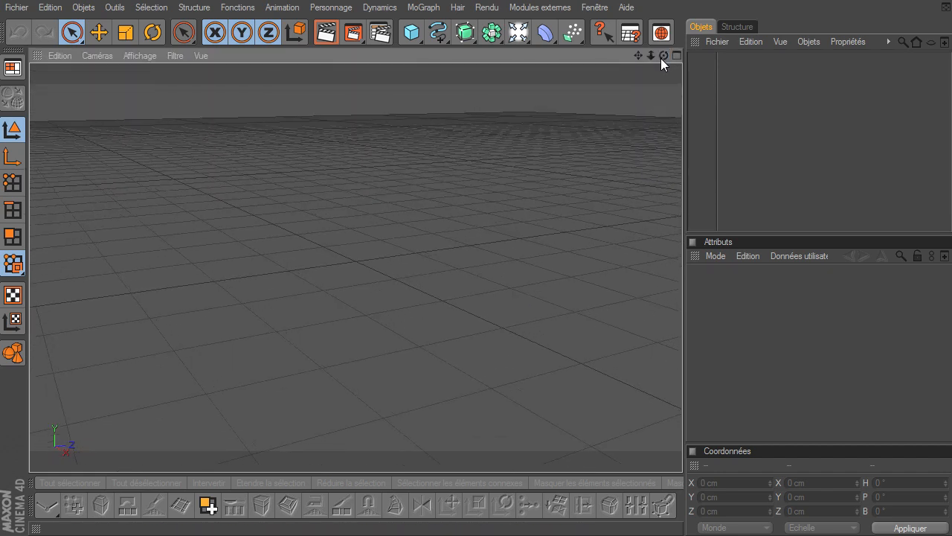
{"action": "left_click_drag", "start_coordinate": [652, 57], "coordinate": [682, 368]}
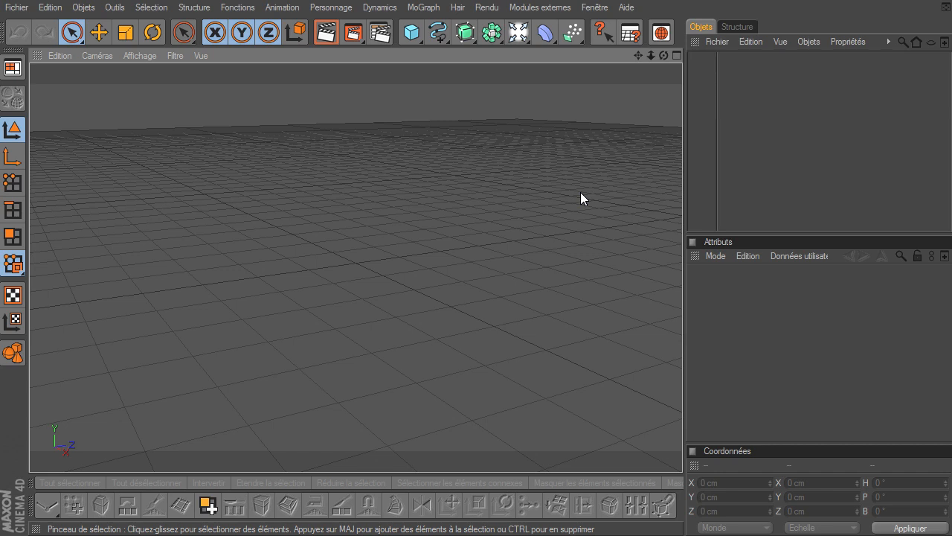
{"action": "left_click_drag", "start_coordinate": [638, 55], "coordinate": [683, 369]}
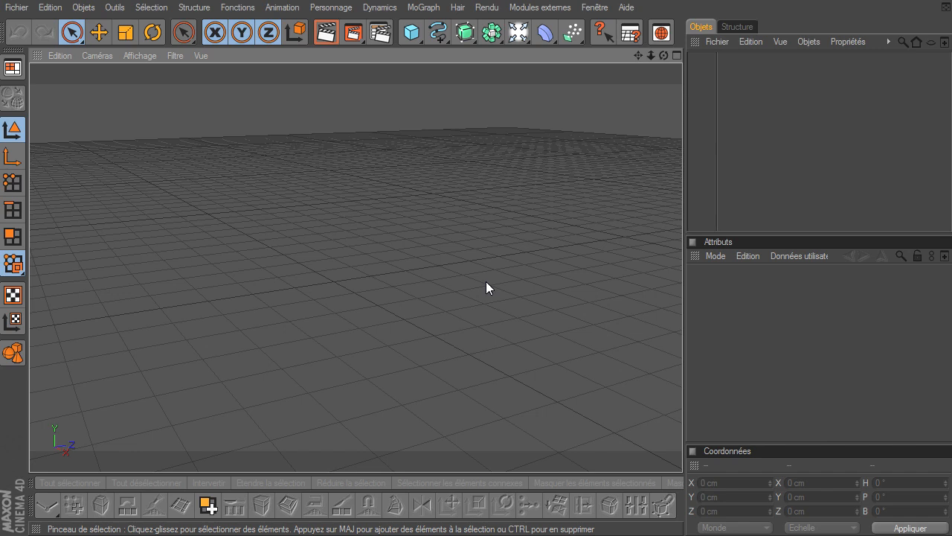
{"action": "left_click_drag", "start_coordinate": [665, 56], "coordinate": [412, 175]}
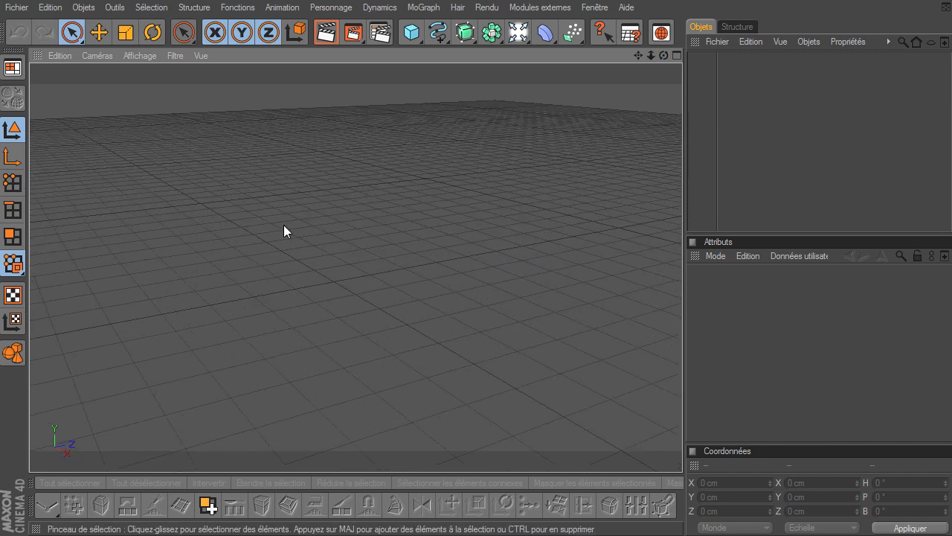
Step: Try out a cube flattened to about 31 cm high with 8 X segments and 7 Z segments, and delete it
{"action": "left_click_drag", "start_coordinate": [409, 40], "coordinate": [457, 46]}
{"action": "left_click_drag", "start_coordinate": [334, 240], "coordinate": [333, 276]}
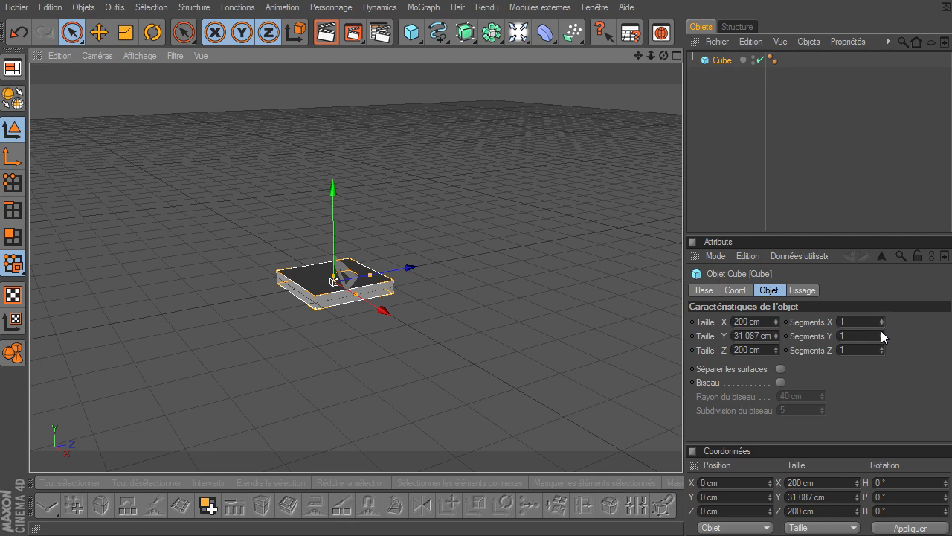
{"action": "left_click_drag", "start_coordinate": [880, 345], "coordinate": [882, 317]}
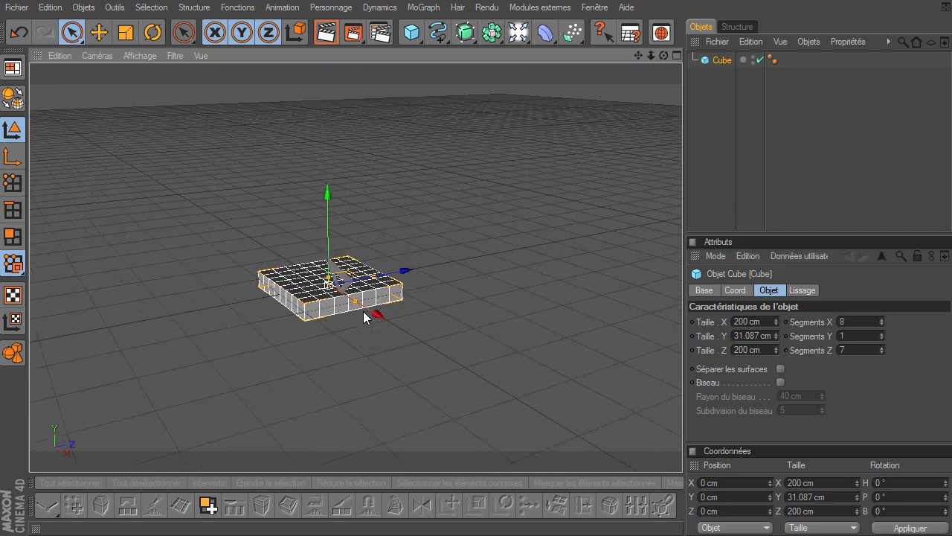
{"action": "scroll", "coordinate": [363, 312], "scroll_direction": "up", "scroll_amount": 6}
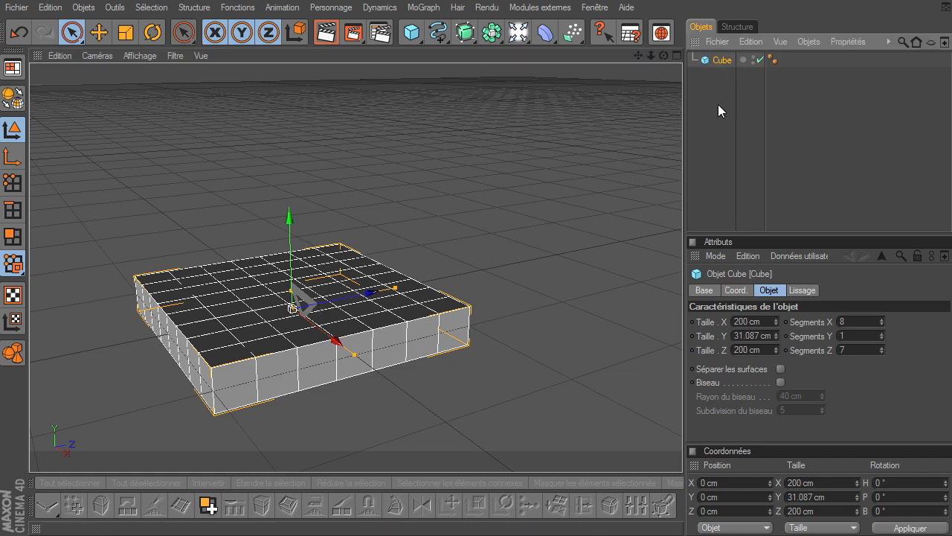
{"action": "key", "text": "Delete"}
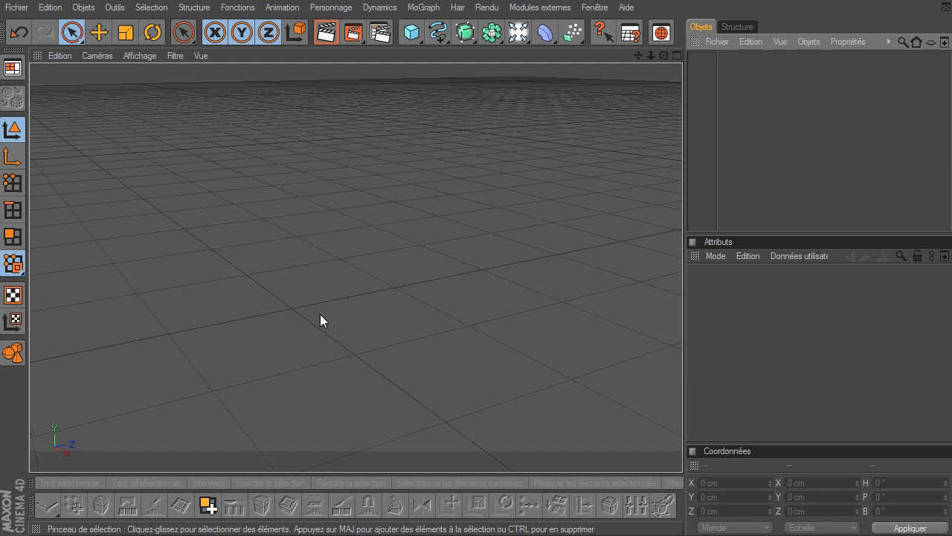
Step: Add a rectangle spline lying in the XZ plane and set its width to 200 cm
{"action": "left_click", "coordinate": [440, 36]}
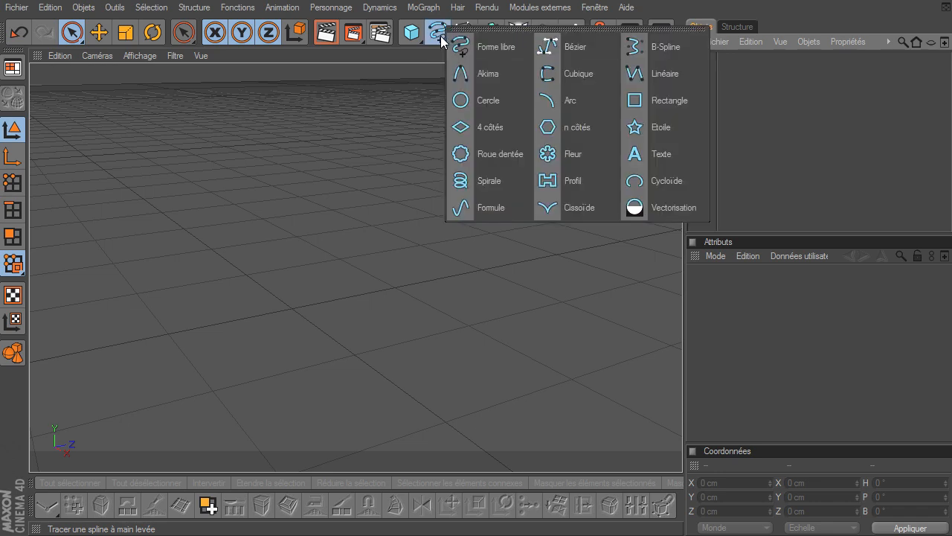
{"action": "left_click", "coordinate": [659, 110]}
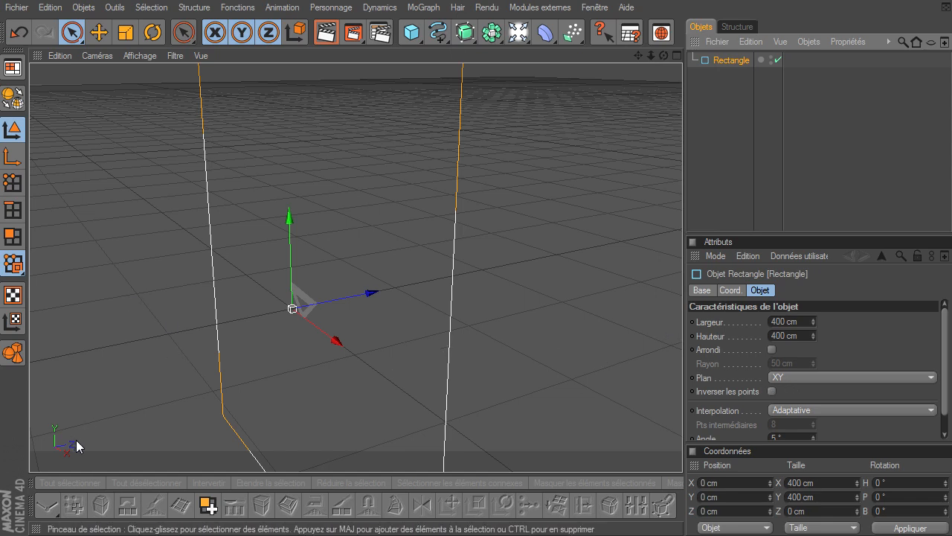
{"action": "left_click", "coordinate": [790, 375]}
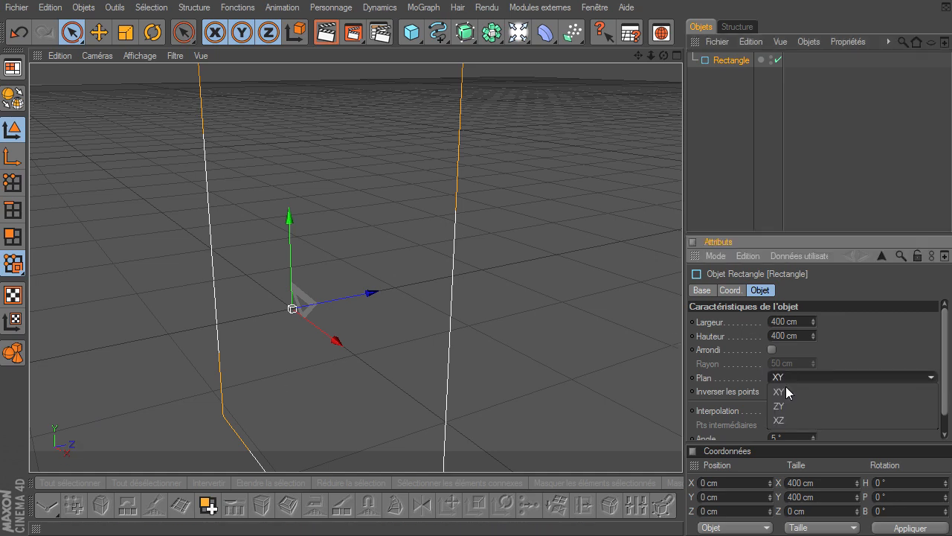
{"action": "left_click", "coordinate": [791, 417]}
{"action": "left_click_drag", "start_coordinate": [649, 56], "coordinate": [682, 369]}
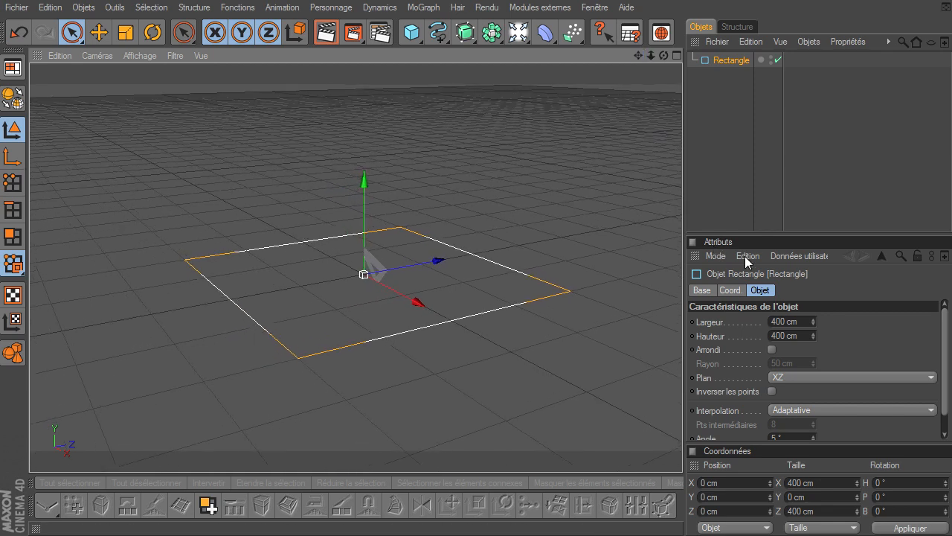
{"action": "left_click", "coordinate": [804, 335]}
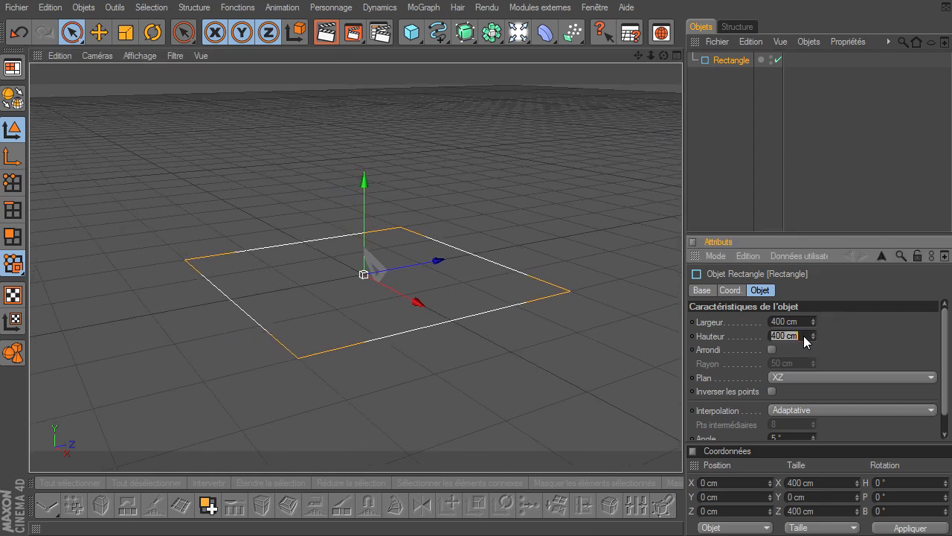
{"action": "left_click", "coordinate": [804, 323]}
{"action": "key", "text": "Return"}
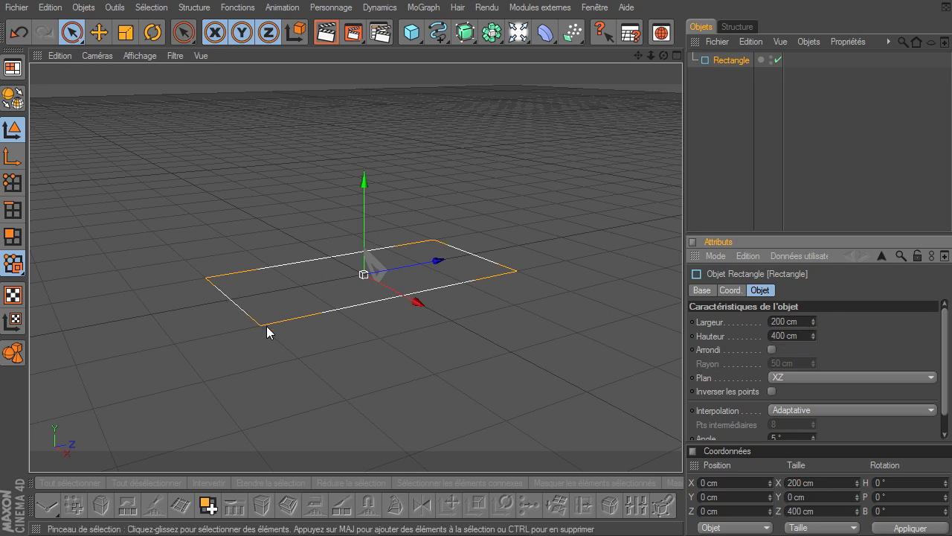
Step: Duplicate the rectangle spline and set the copy's width to 20 cm and height to 40 cm
{"action": "left_click_drag", "start_coordinate": [663, 55], "coordinate": [682, 369]}
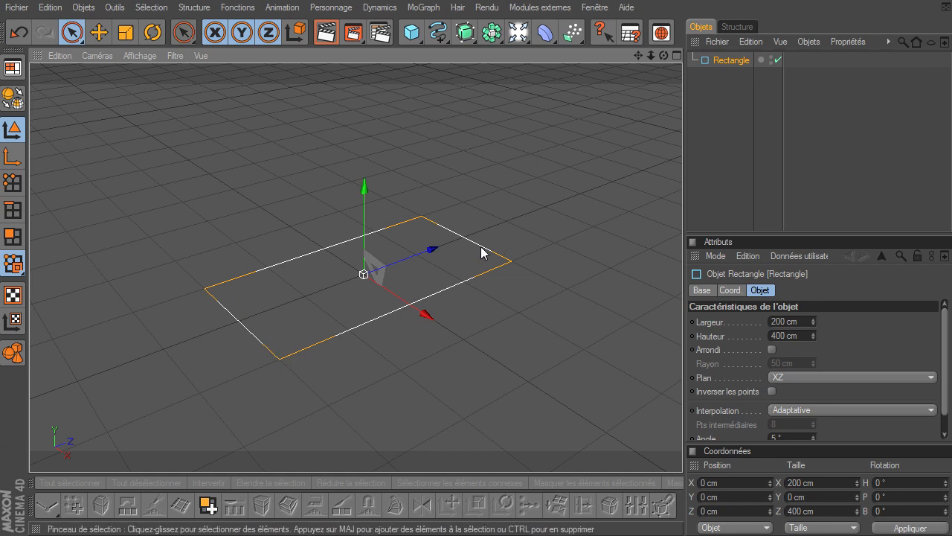
{"action": "left_click", "coordinate": [722, 60]}
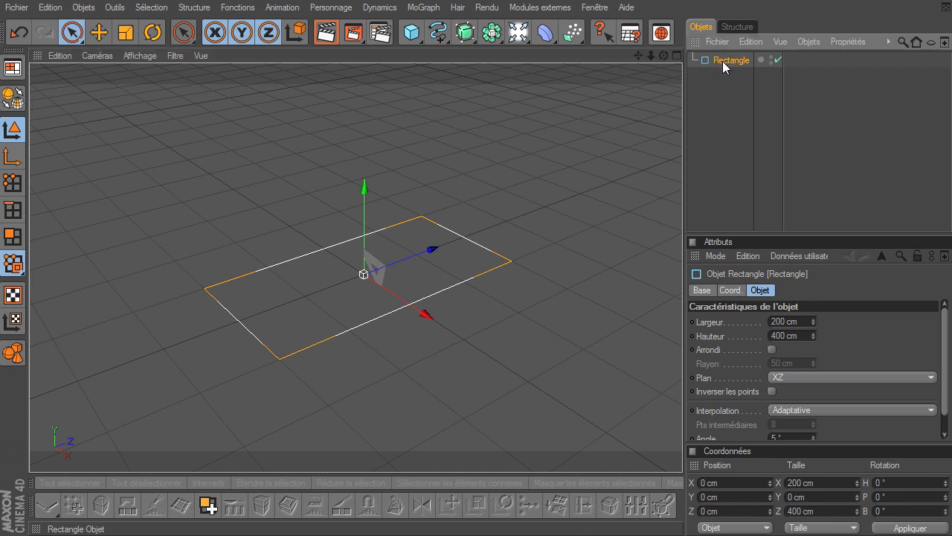
{"action": "key", "text": "ctrl+c"}
{"action": "key", "text": "ctrl+v"}
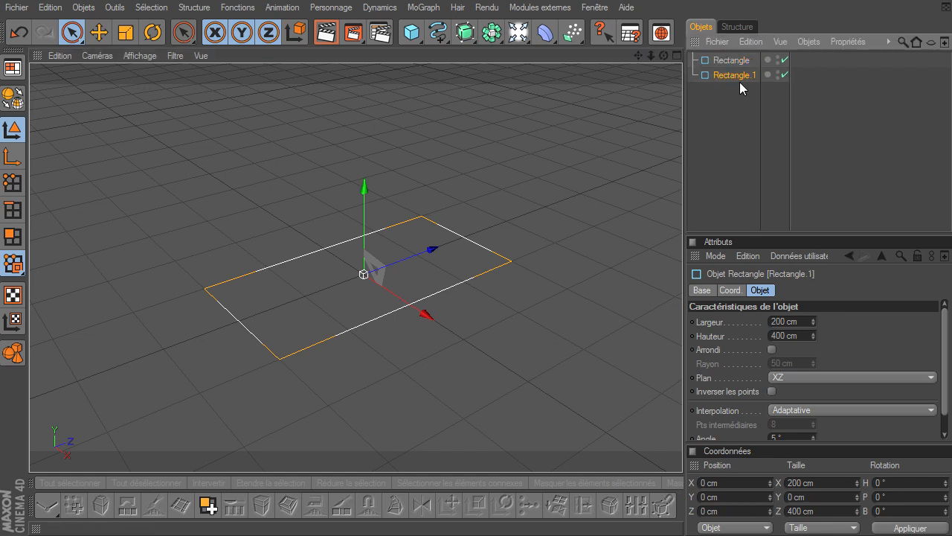
{"action": "left_click", "coordinate": [800, 322]}
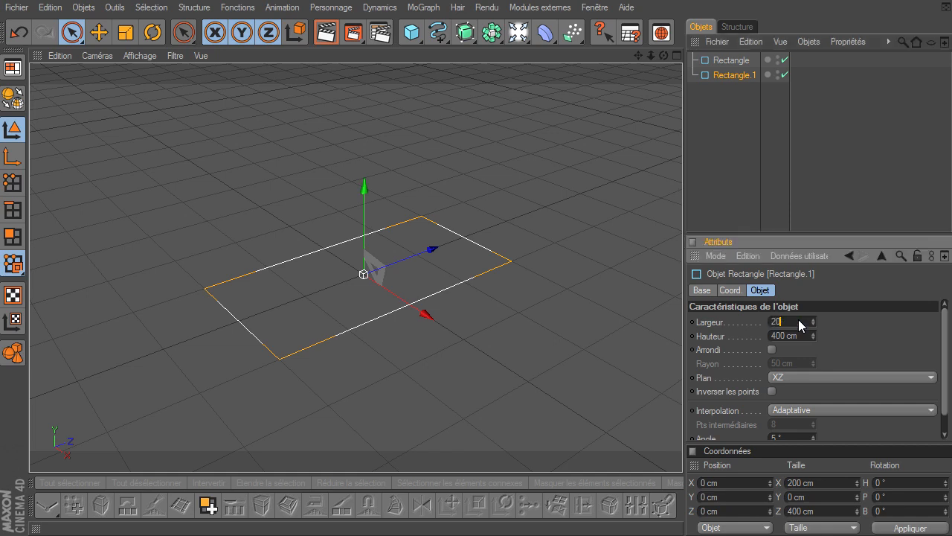
{"action": "key", "text": "Tab"}
{"action": "type", "text": "40"}
{"action": "key", "text": "Return"}
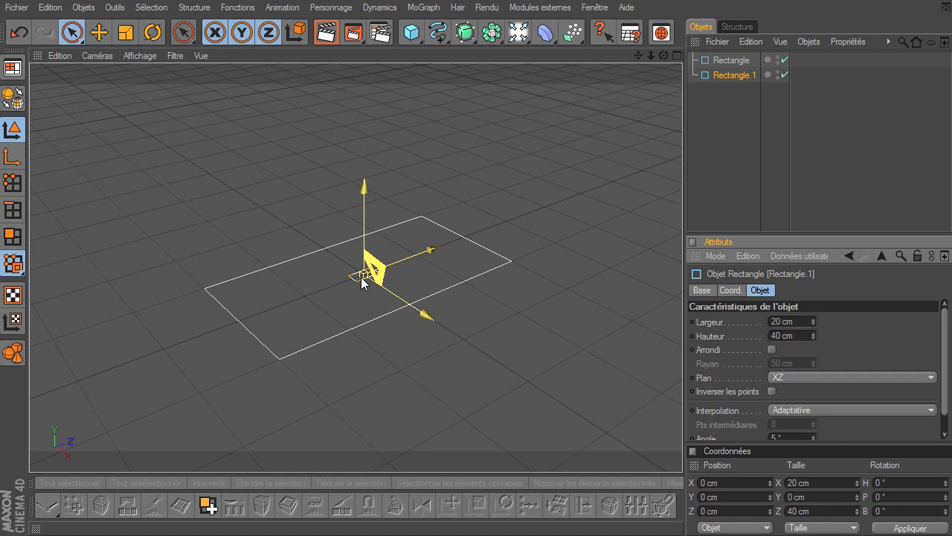
Step: Create a MoGraph Cloner object and make the small rectangle its child
{"action": "left_click", "coordinate": [425, 8]}
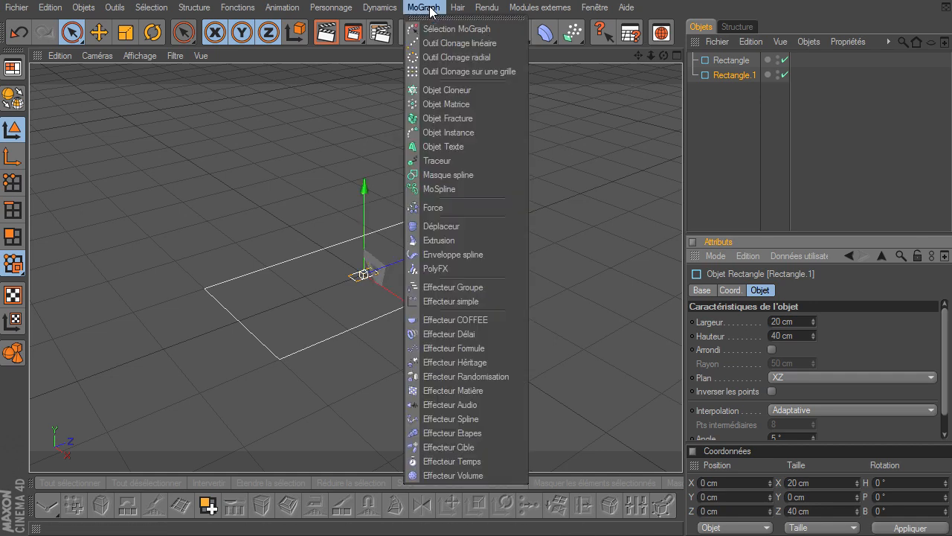
{"action": "left_click", "coordinate": [432, 91]}
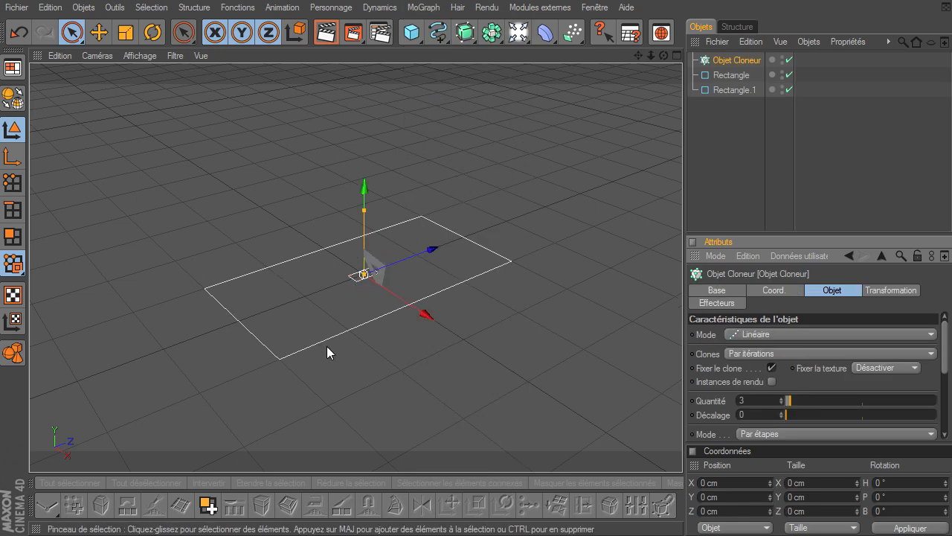
{"action": "left_click", "coordinate": [716, 90]}
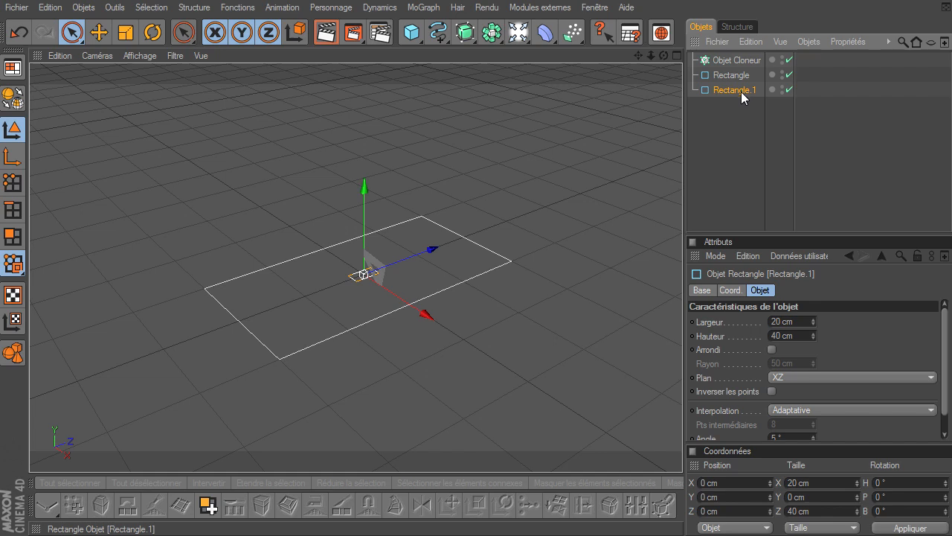
{"action": "left_click_drag", "start_coordinate": [744, 60], "coordinate": [744, 61]}
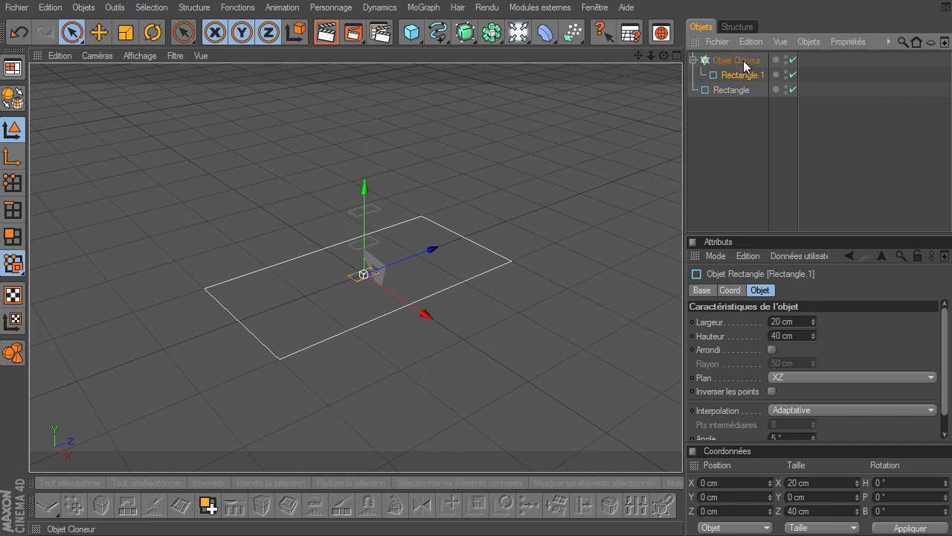
Step: Switch the cloner to grid distribution (Répartition sur une grille) and set its Y quantity to 1
{"action": "left_click", "coordinate": [740, 61]}
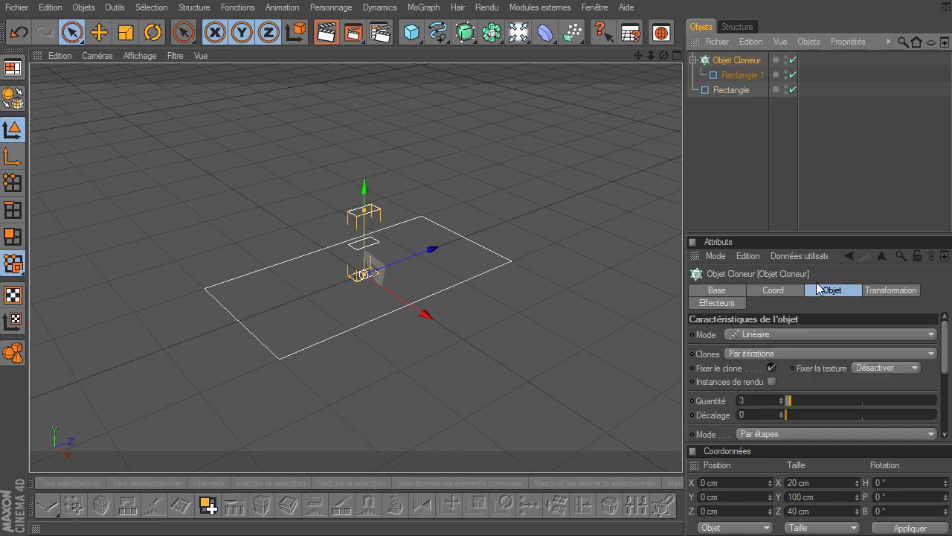
{"action": "left_click_drag", "start_coordinate": [799, 233], "coordinate": [797, 152]}
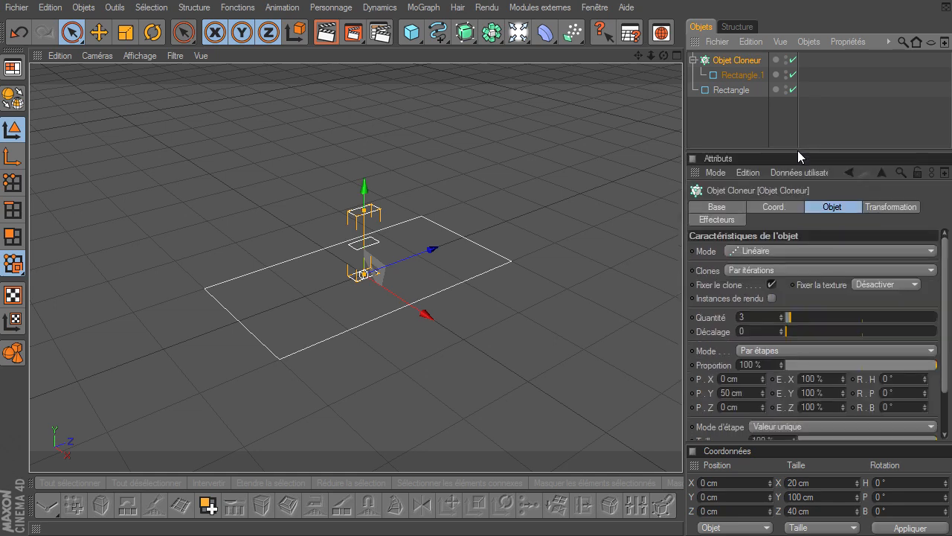
{"action": "left_click", "coordinate": [794, 252]}
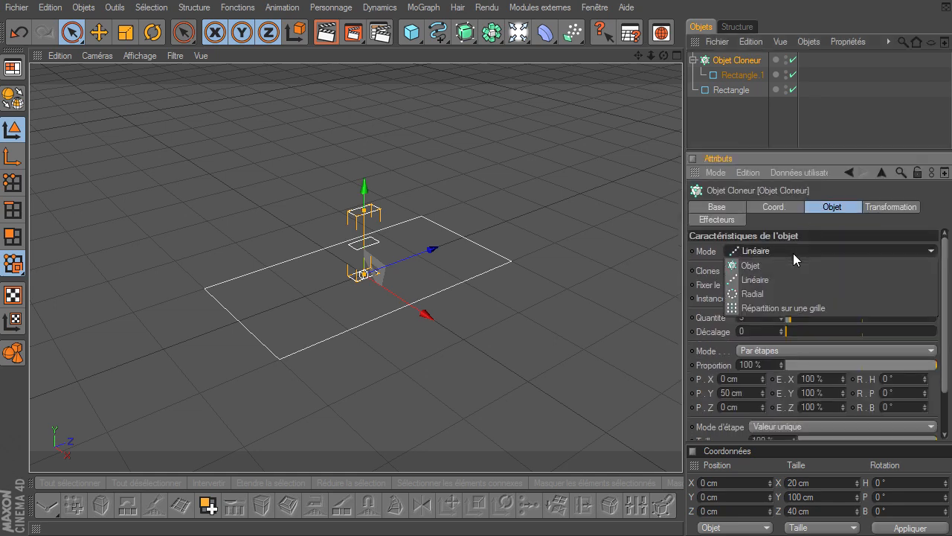
{"action": "left_click", "coordinate": [779, 308]}
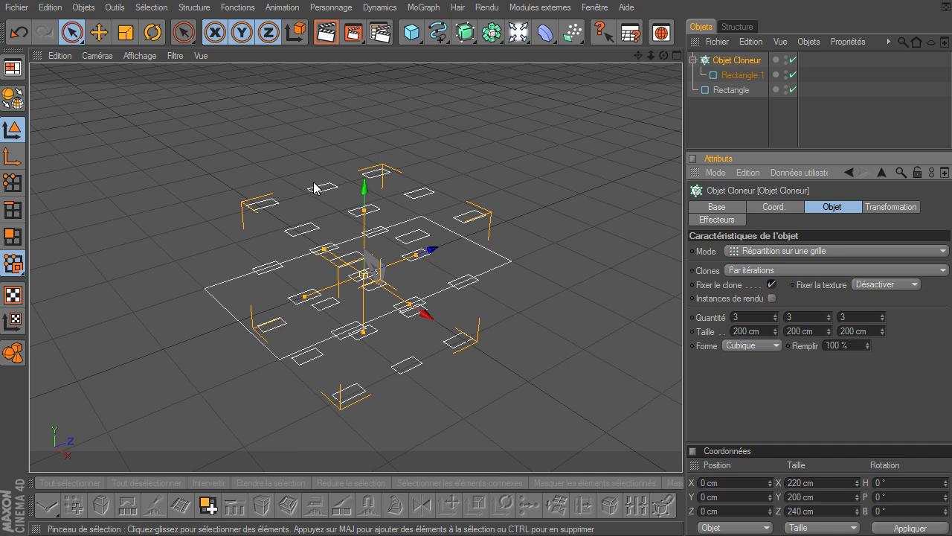
{"action": "left_click", "coordinate": [748, 318]}
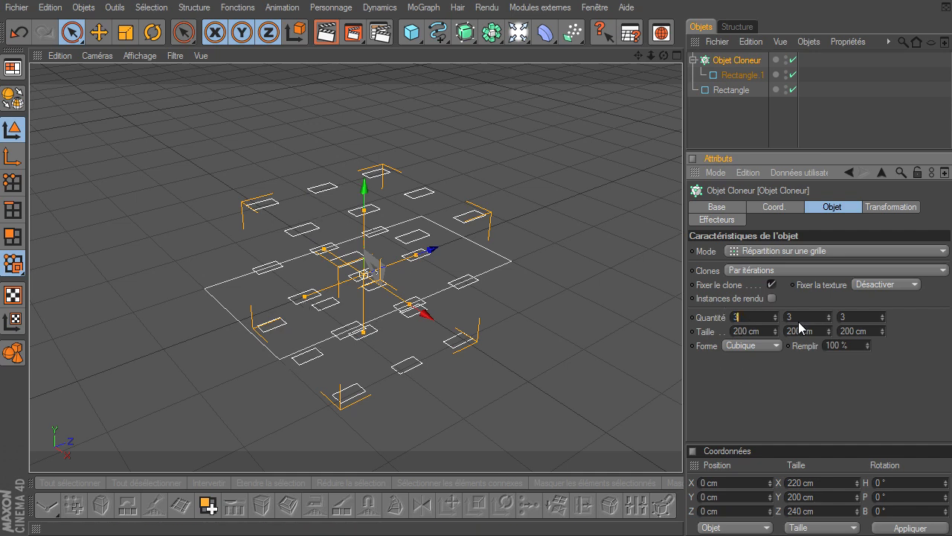
{"action": "left_click", "coordinate": [793, 319]}
{"action": "type", "text": "1"}
{"action": "key", "text": "Return"}
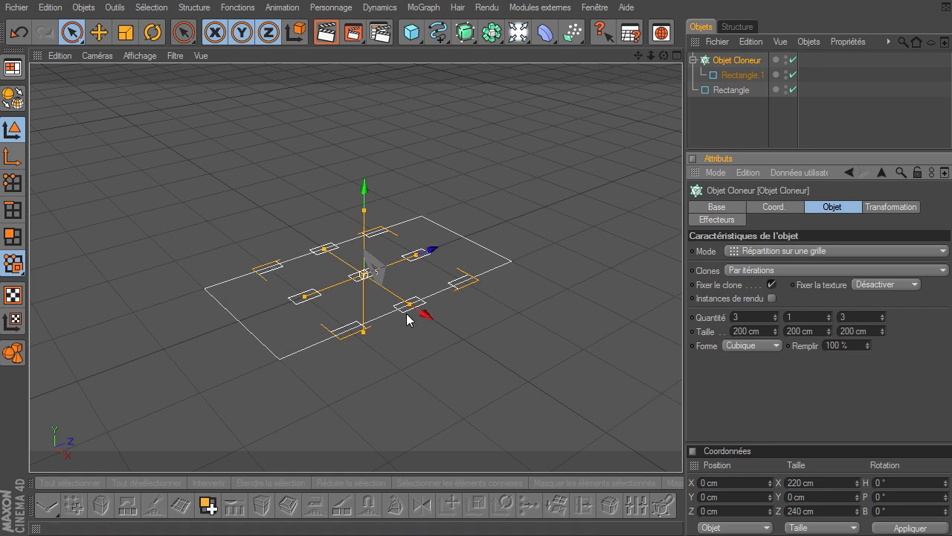
Step: In the top view, resize the cloner grid to about 171 cm in X and 351 cm in Z within the large rectangle, and deselect it
{"action": "left_click", "coordinate": [678, 57]}
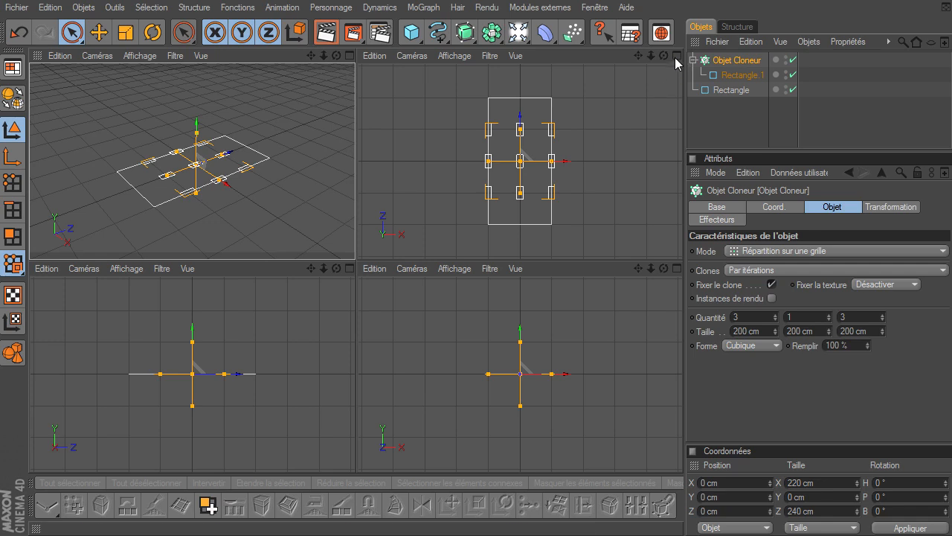
{"action": "left_click", "coordinate": [675, 57]}
{"action": "mouse_move", "coordinate": [649, 57]}
{"action": "left_mouse_down"}
{"action": "mouse_move", "coordinate": [682, 368]}
{"action": "mouse_move", "coordinate": [650, 57]}
{"action": "left_mouse_up"}
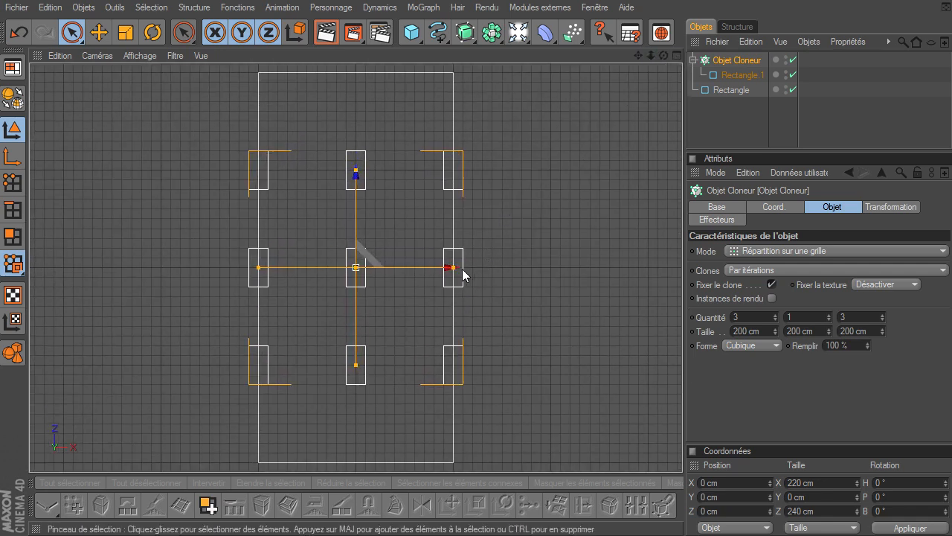
{"action": "left_click_drag", "start_coordinate": [453, 268], "coordinate": [439, 268]}
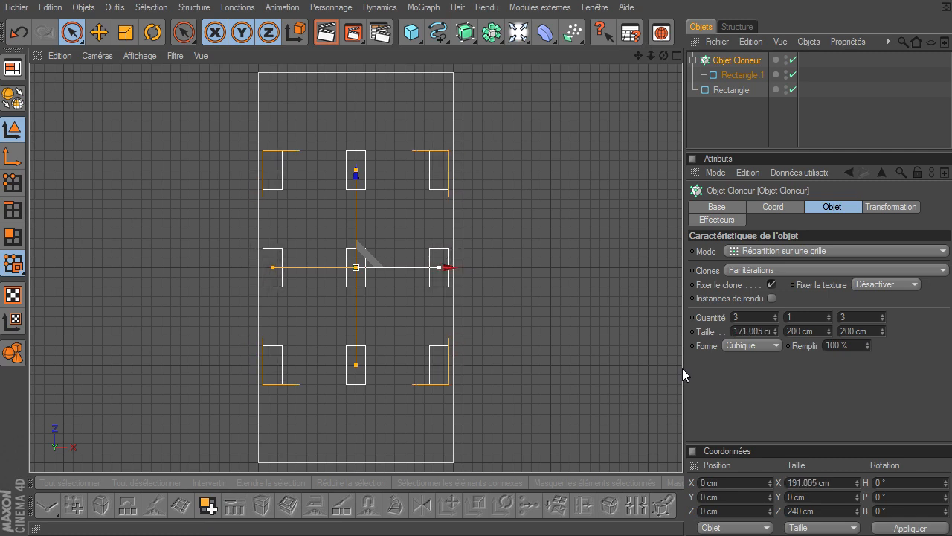
{"action": "left_click_drag", "start_coordinate": [359, 174], "coordinate": [356, 96]}
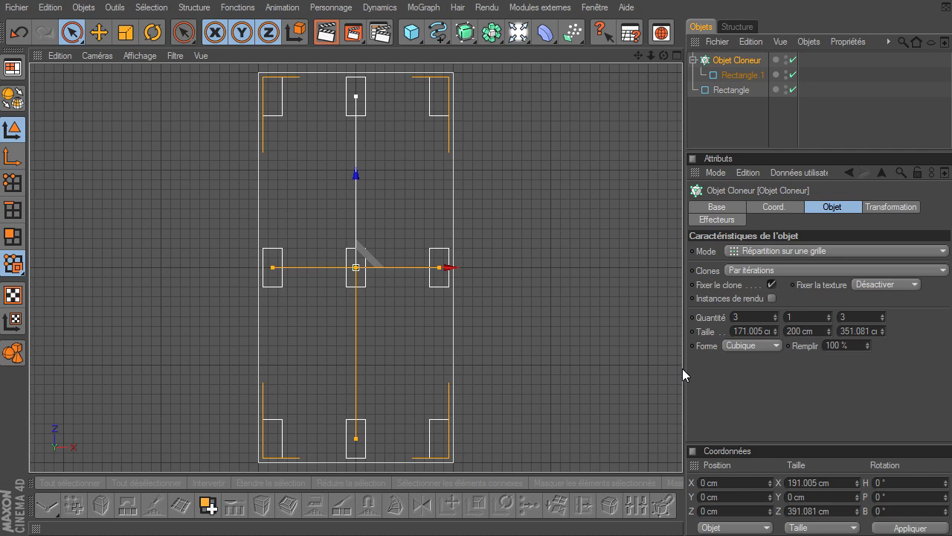
{"action": "left_click", "coordinate": [511, 428]}
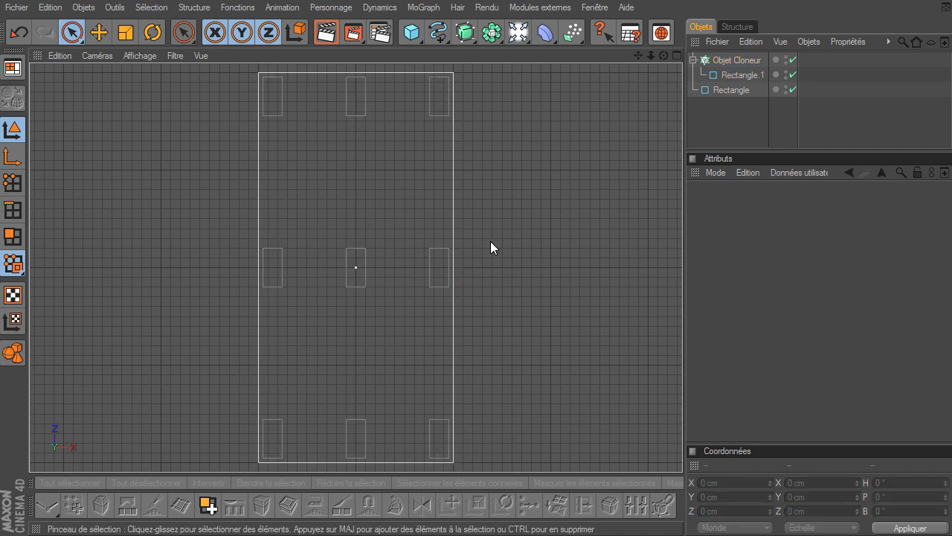
{"action": "left_click_drag", "start_coordinate": [642, 55], "coordinate": [682, 368]}
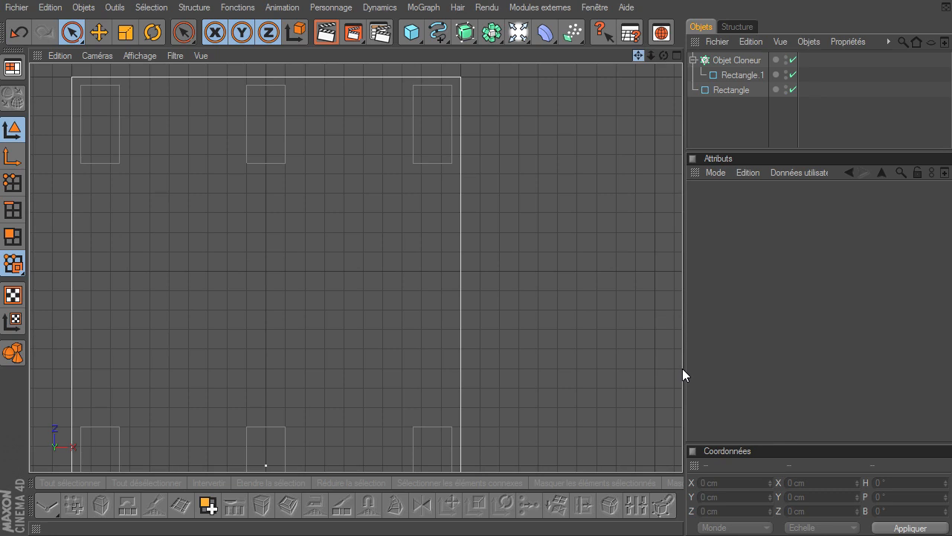
Step: In the top view, enlarge the cloner grid to about 173 cm in X and 352 cm in Z, and deselect it
{"action": "left_click", "coordinate": [726, 58]}
{"action": "left_click_drag", "start_coordinate": [435, 465], "coordinate": [434, 465]}
{"action": "left_click", "coordinate": [523, 343]}
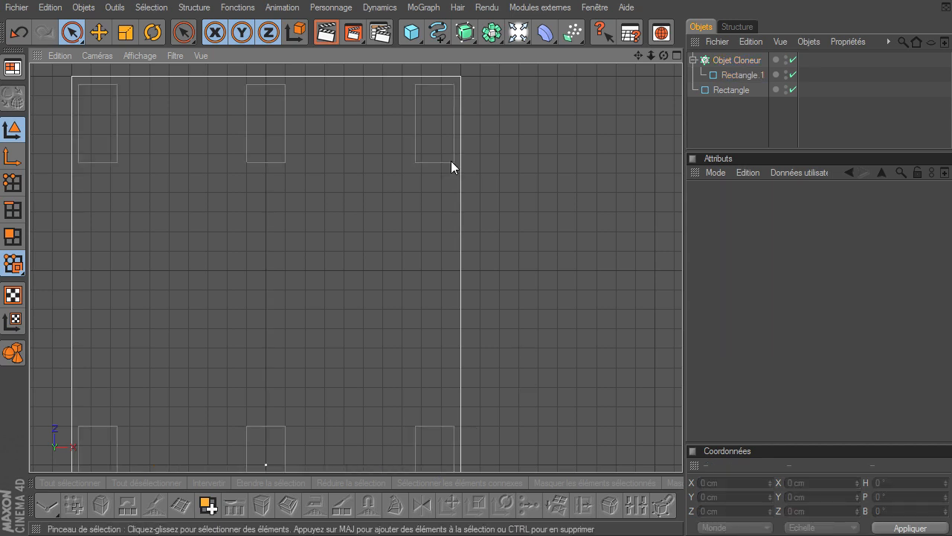
{"action": "left_click", "coordinate": [736, 60]}
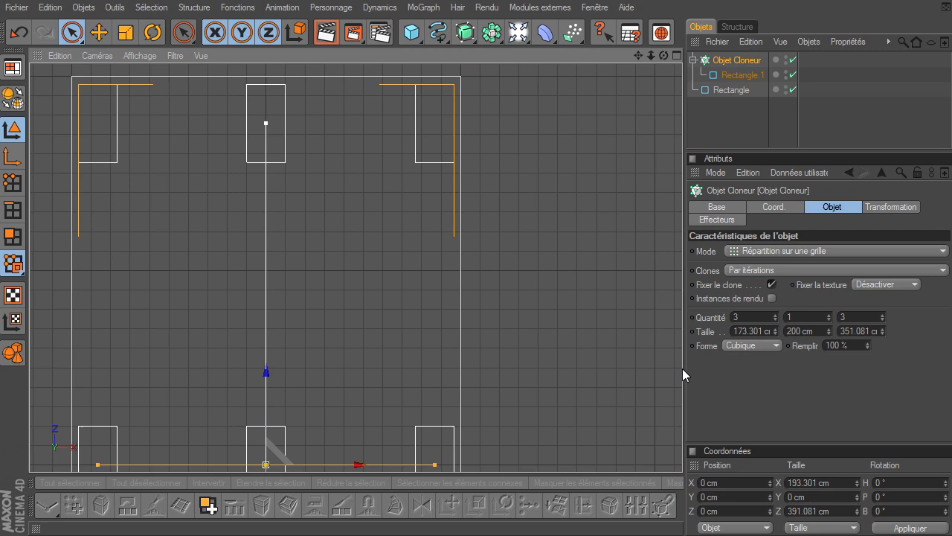
{"action": "left_click", "coordinate": [522, 132]}
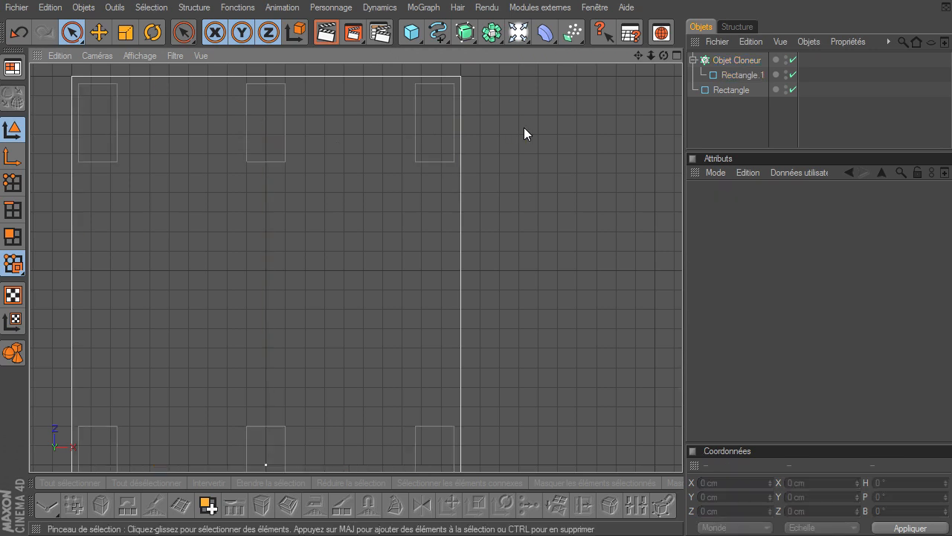
Step: In the perspective view, raise the cloner's X quantity to 9
{"action": "left_click", "coordinate": [677, 55]}
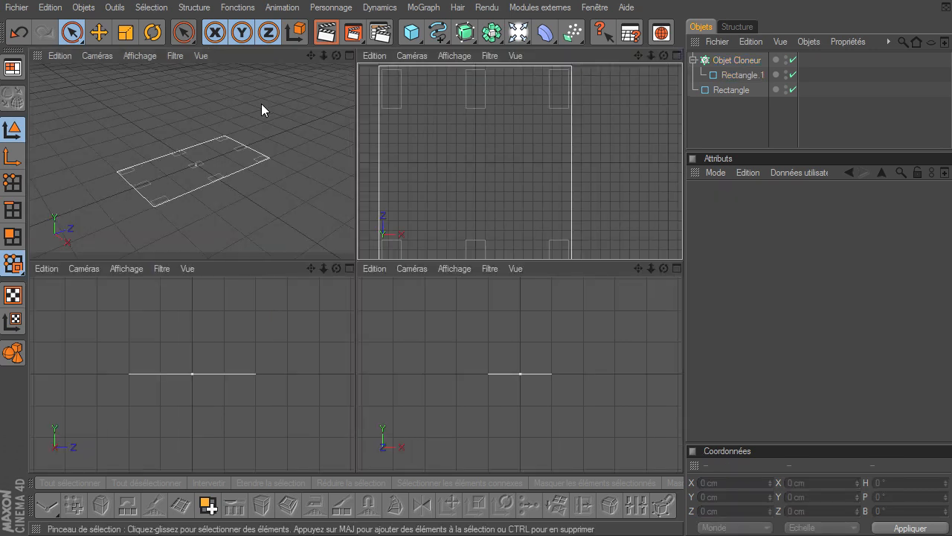
{"action": "left_click", "coordinate": [348, 58]}
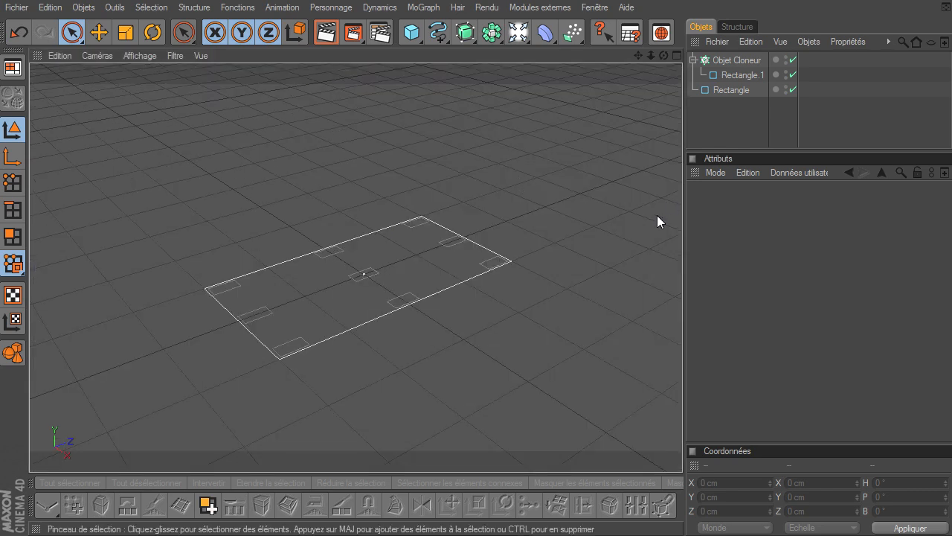
{"action": "left_click", "coordinate": [740, 61]}
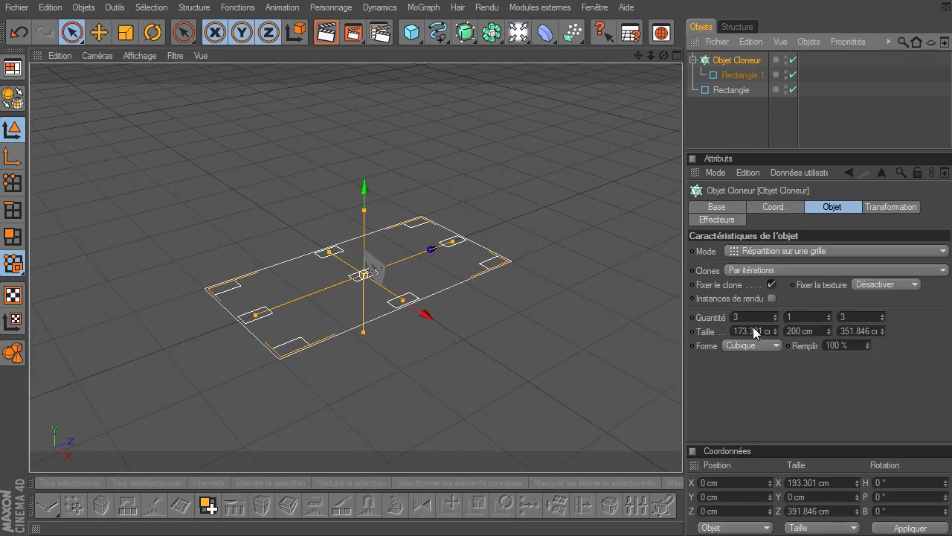
{"action": "left_click", "coordinate": [846, 317]}
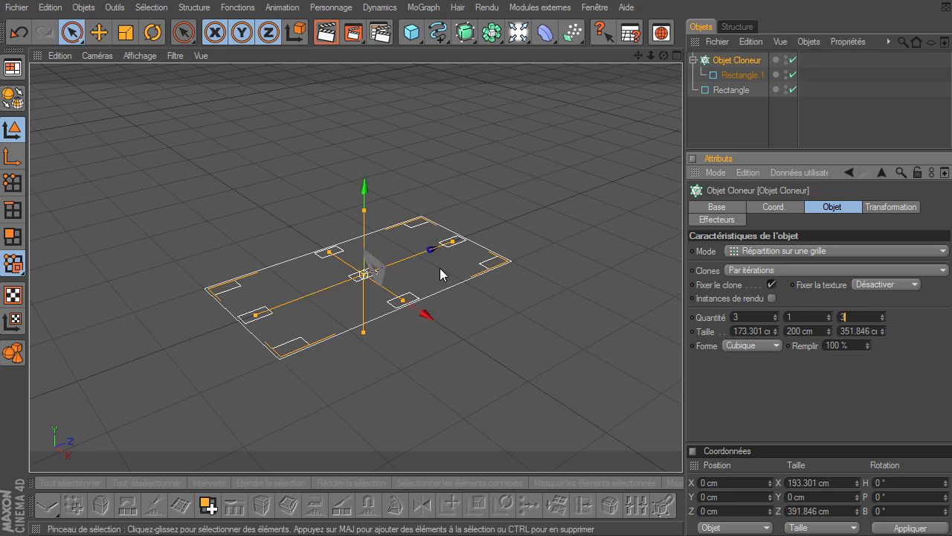
{"action": "left_click", "coordinate": [775, 315]}
{"action": "left_click", "coordinate": [774, 315]}
{"action": "left_click", "coordinate": [775, 315]}
{"action": "left_click", "coordinate": [775, 315]}
{"action": "left_click", "coordinate": [775, 315]}
{"action": "left_click", "coordinate": [775, 314]}
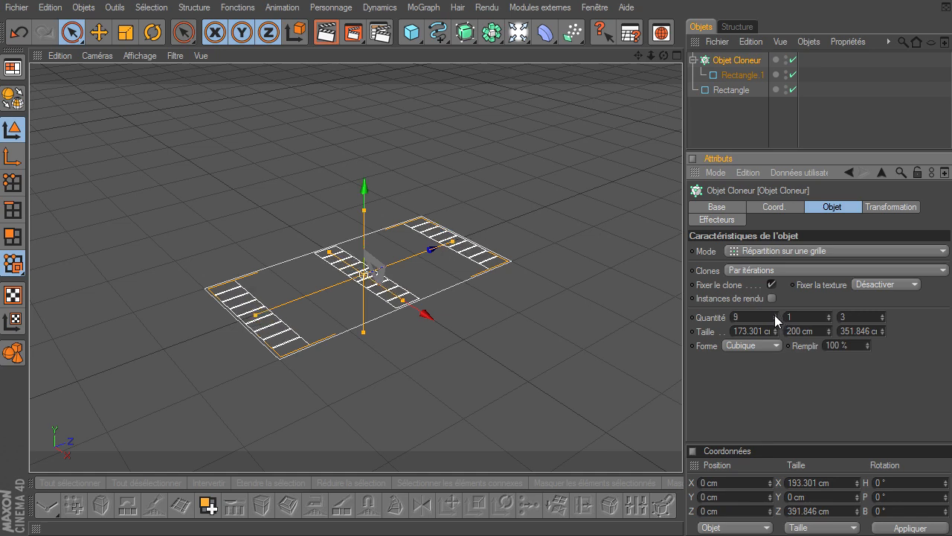
Step: Check the clone spacing in the top view and reduce the cloner's X quantity to 8
{"action": "left_click_drag", "start_coordinate": [663, 56], "coordinate": [682, 369]}
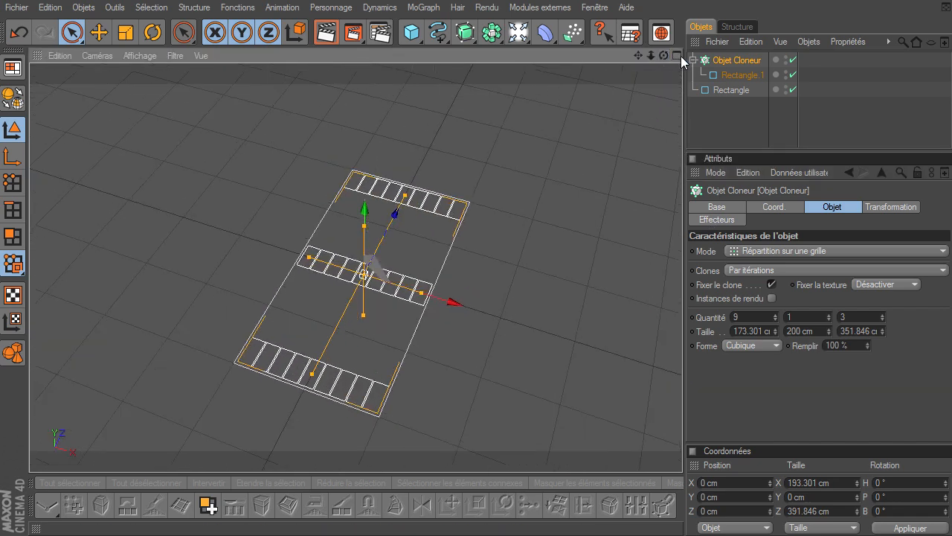
{"action": "left_click", "coordinate": [678, 56]}
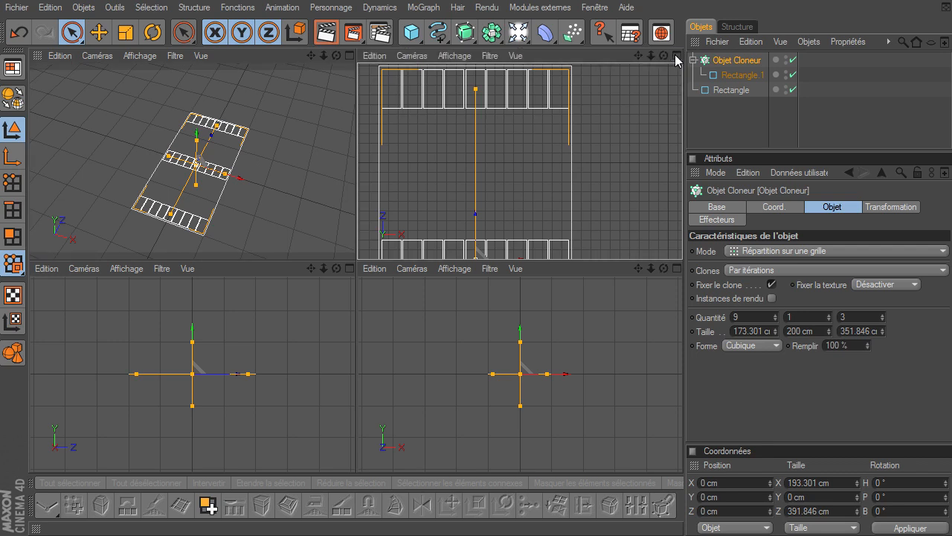
{"action": "left_click", "coordinate": [677, 56]}
{"action": "left_click_drag", "start_coordinate": [651, 56], "coordinate": [682, 368]}
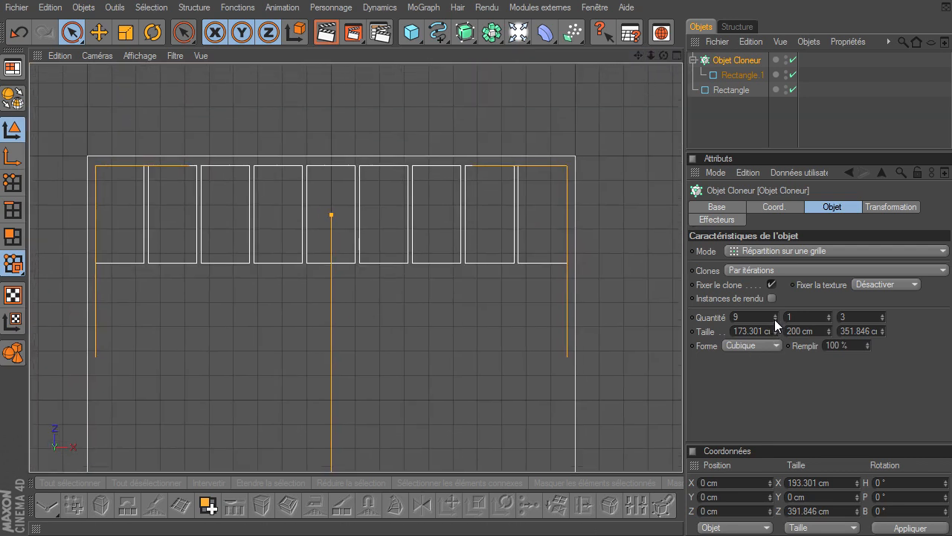
{"action": "left_click", "coordinate": [775, 319]}
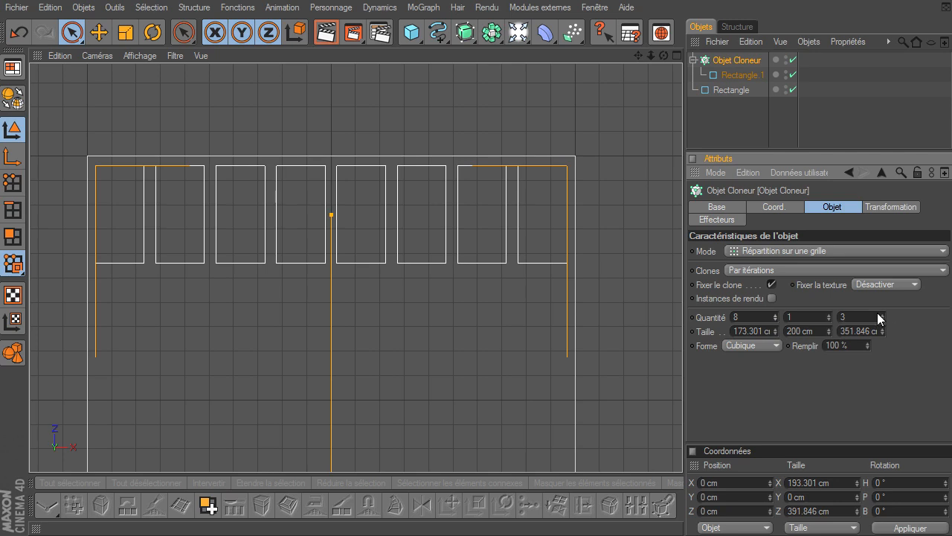
Step: Raise the cloner's Z quantity to 9 to fill the large rectangle with rows, and deselect the cloner
{"action": "left_click_drag", "start_coordinate": [650, 55], "coordinate": [682, 369]}
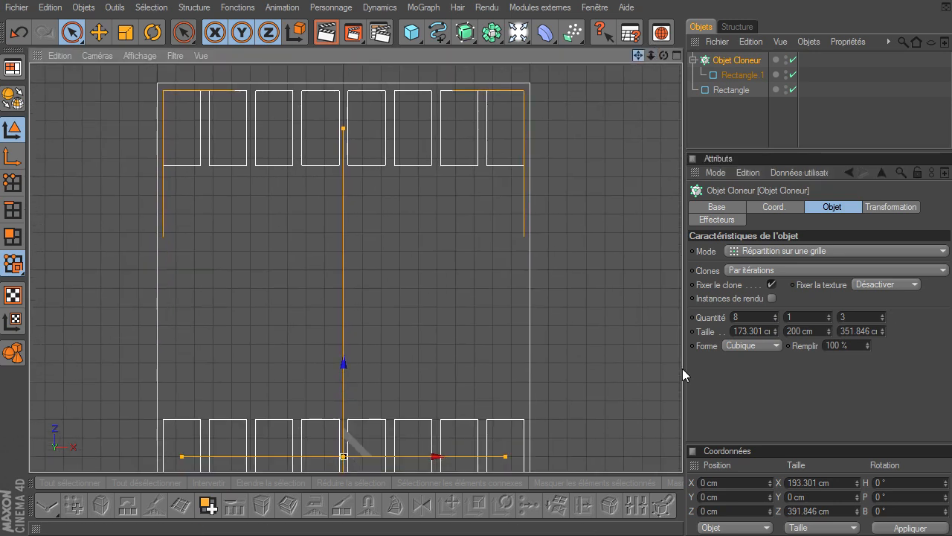
{"action": "left_click", "coordinate": [884, 314]}
{"action": "left_click", "coordinate": [884, 314]}
{"action": "left_click", "coordinate": [884, 314]}
{"action": "left_click", "coordinate": [884, 314]}
{"action": "left_click", "coordinate": [884, 314]}
{"action": "left_click", "coordinate": [883, 314]}
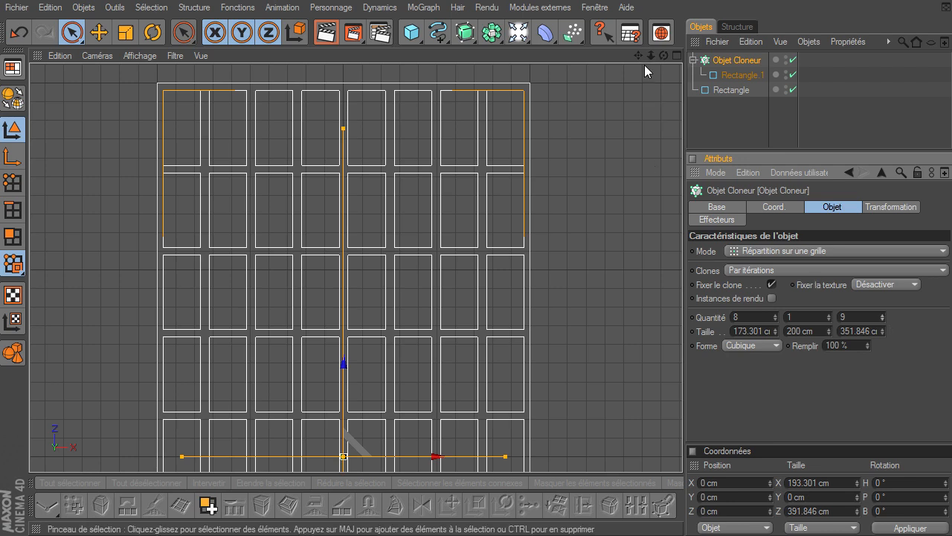
{"action": "left_click", "coordinate": [642, 139]}
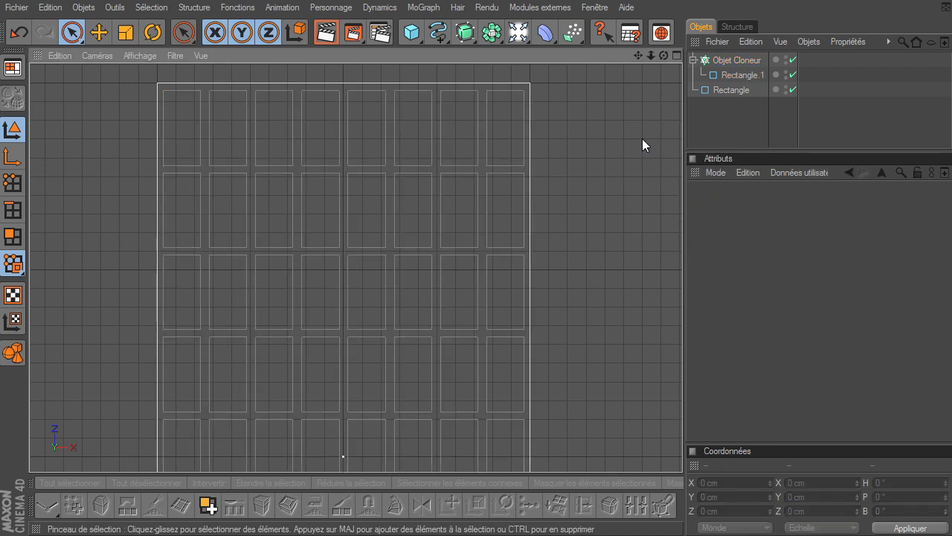
Step: Return to the perspective view and make the cloner object editable
{"action": "left_click", "coordinate": [674, 55]}
{"action": "left_click", "coordinate": [345, 55]}
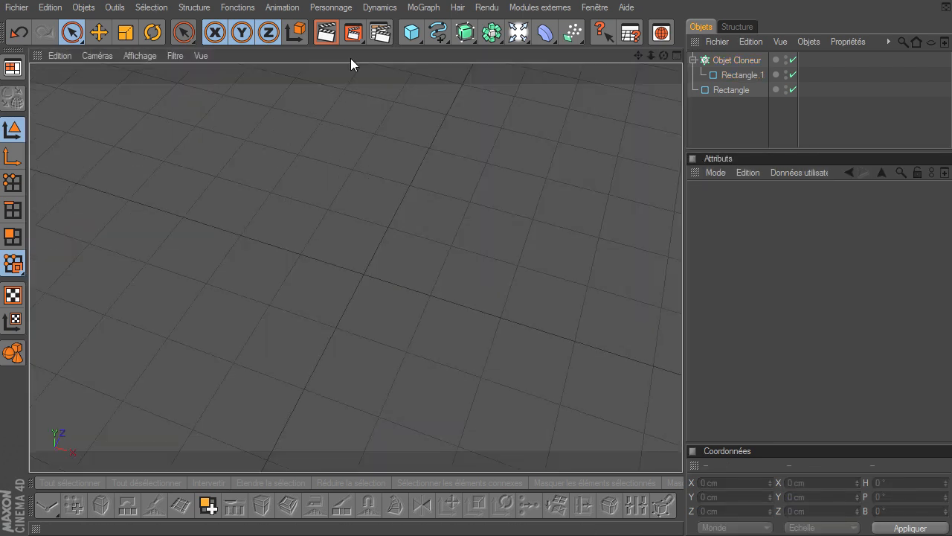
{"action": "left_click_drag", "start_coordinate": [663, 55], "coordinate": [682, 369]}
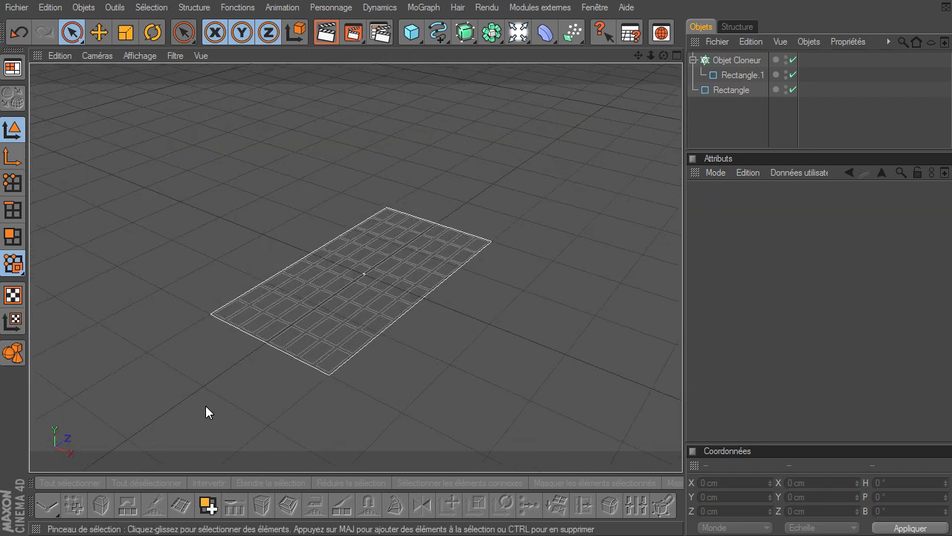
{"action": "left_click", "coordinate": [737, 60]}
{"action": "left_click", "coordinate": [739, 76]}
{"action": "left_click", "coordinate": [733, 90]}
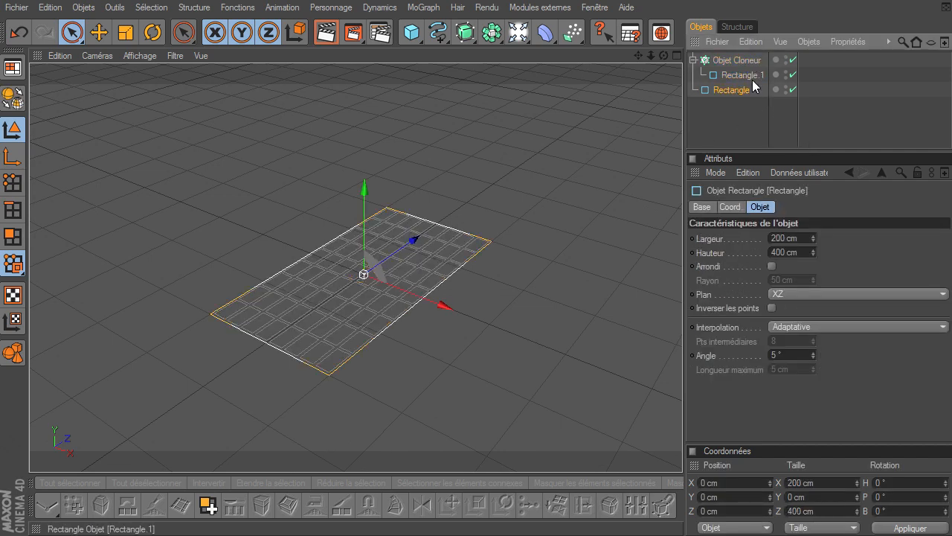
{"action": "left_click", "coordinate": [741, 60]}
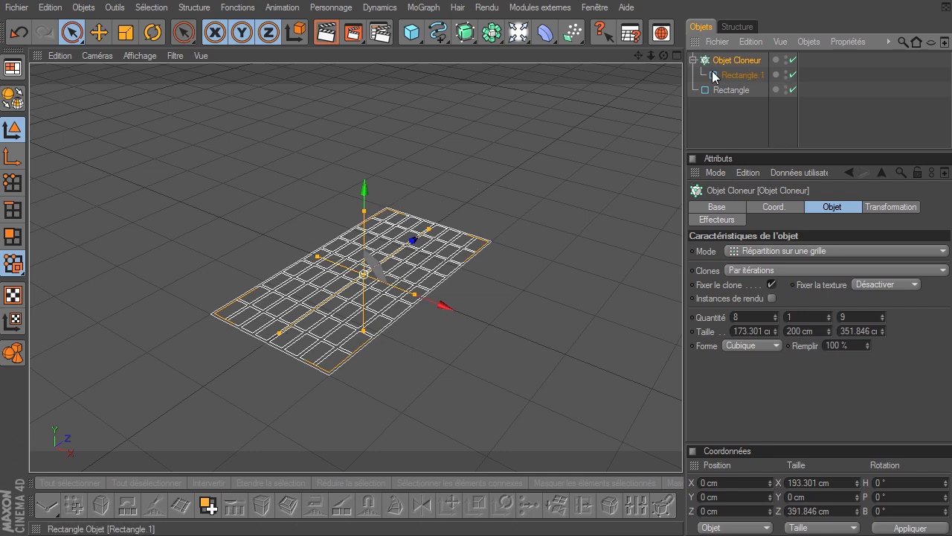
{"action": "left_click", "coordinate": [16, 100]}
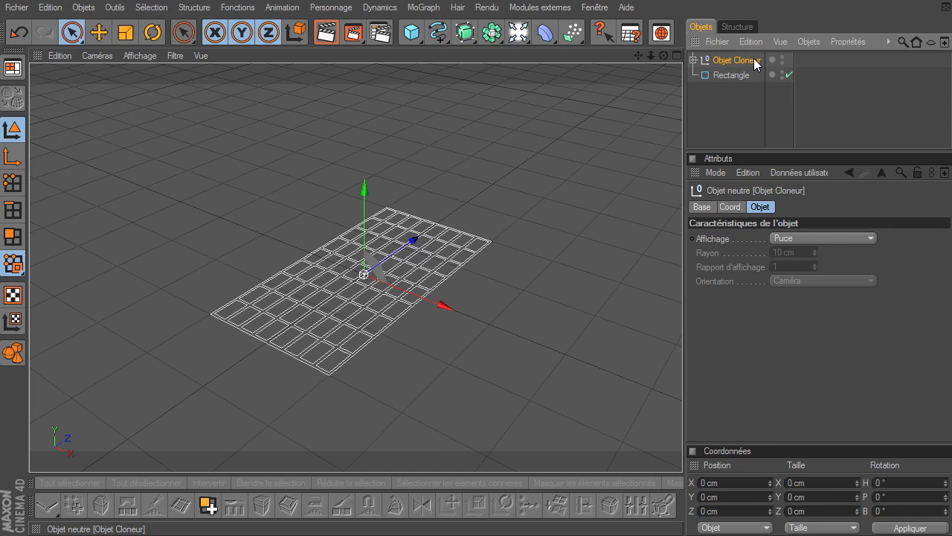
Step: Inspect the individual rectangles inside the converted cloner, and make the large rectangle a child of it
{"action": "left_click", "coordinate": [692, 60]}
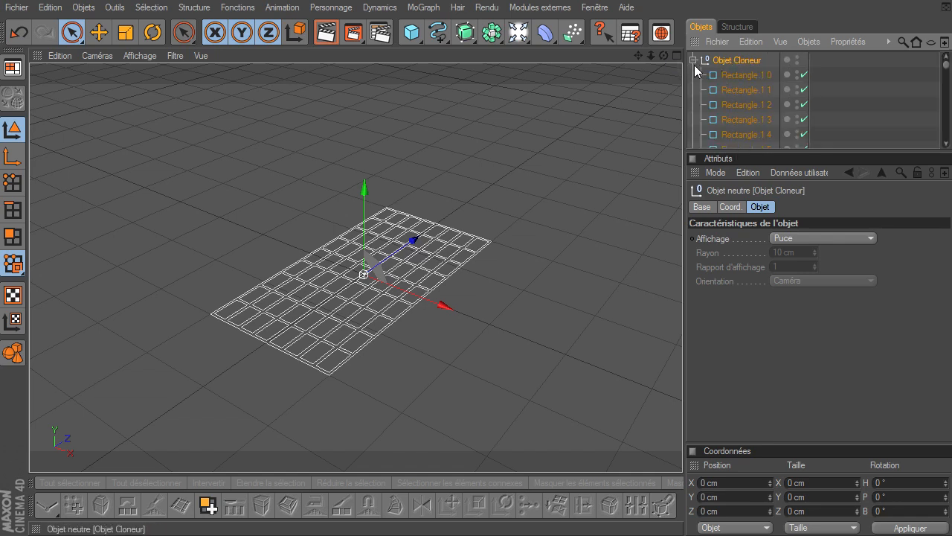
{"action": "left_click", "coordinate": [694, 65]}
{"action": "left_click", "coordinate": [692, 60]}
{"action": "left_click", "coordinate": [729, 74]}
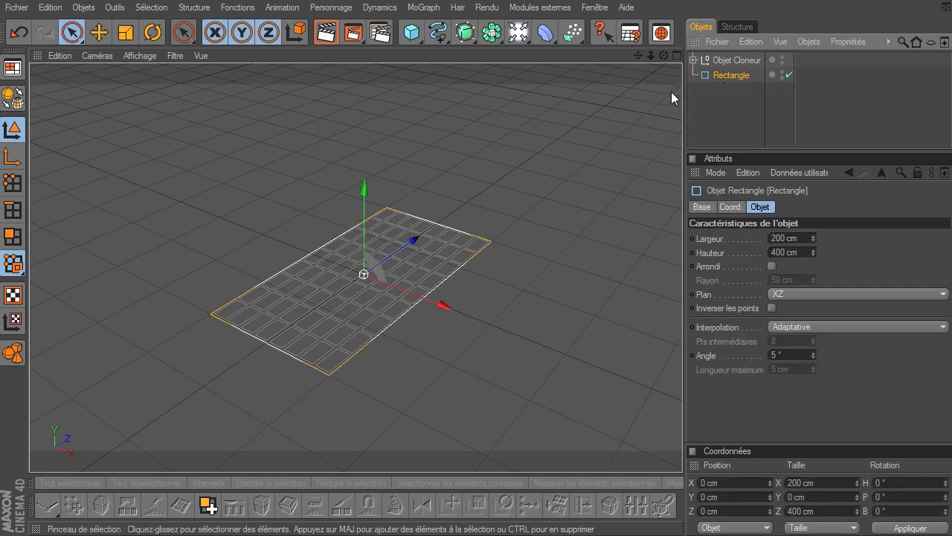
{"action": "left_click_drag", "start_coordinate": [741, 61], "coordinate": [741, 61]}
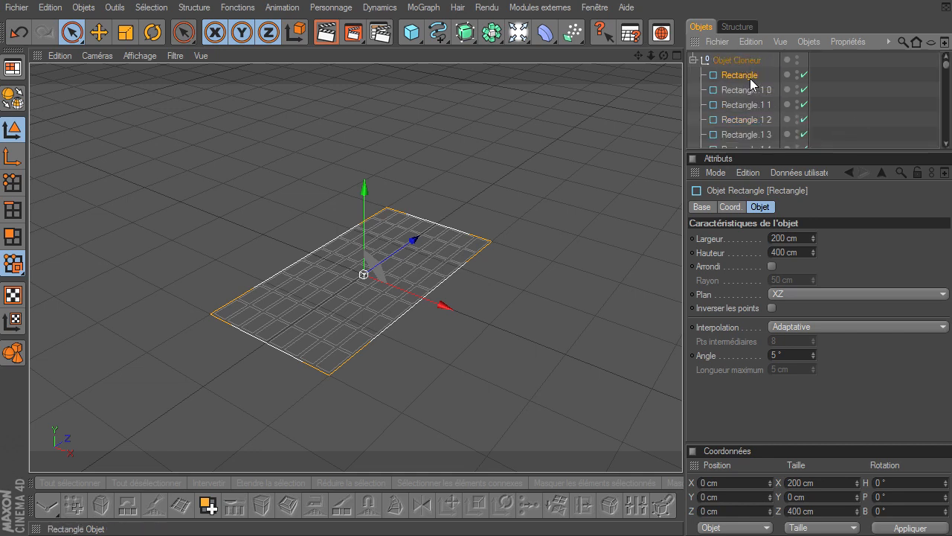
Step: Select the large rectangle and all the small rectangles in the cloner group, and convert them to editable splines
{"action": "scroll", "coordinate": [749, 81], "scroll_direction": "down", "scroll_amount": 20}
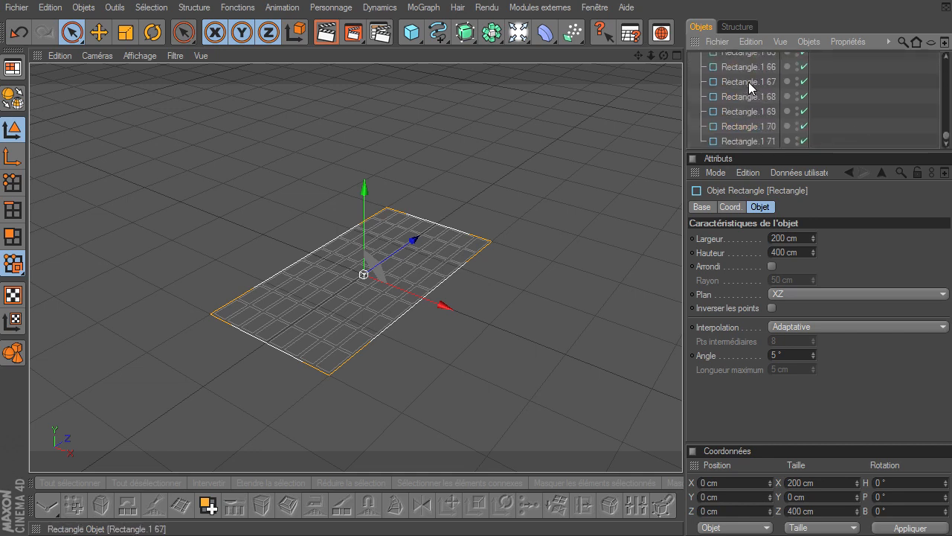
{"action": "left_click", "coordinate": [721, 141], "text": "shift"}
{"action": "scroll", "coordinate": [723, 136], "scroll_direction": "up", "scroll_amount": 20}
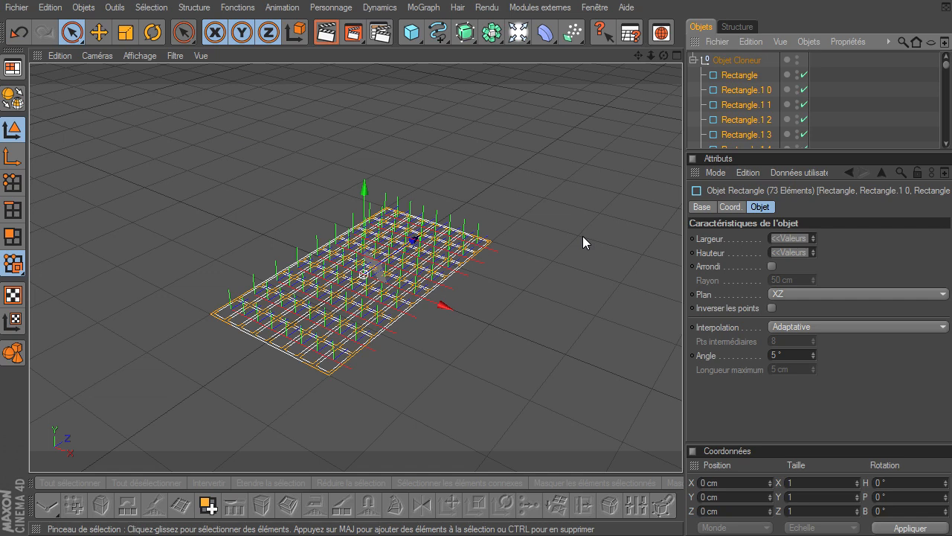
{"action": "key", "text": "c"}
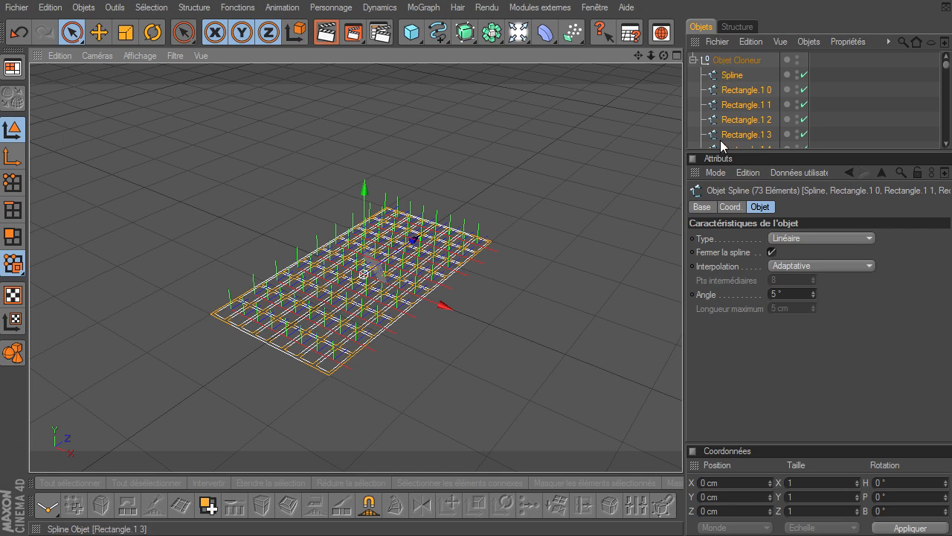
Step: Merge the selected splines into one with Connecter+Supprimer, and delete the leftover cloner null
{"action": "right_click", "coordinate": [730, 77]}
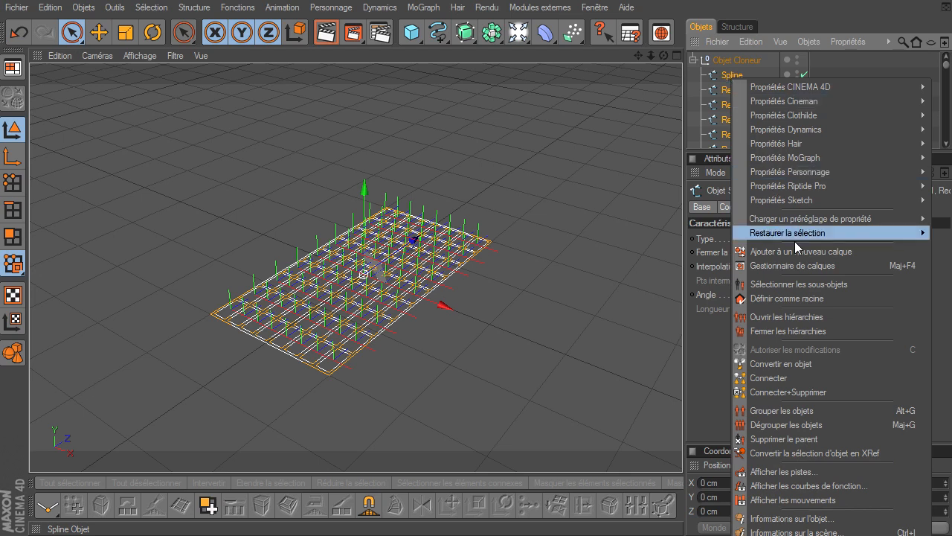
{"action": "left_click", "coordinate": [788, 392]}
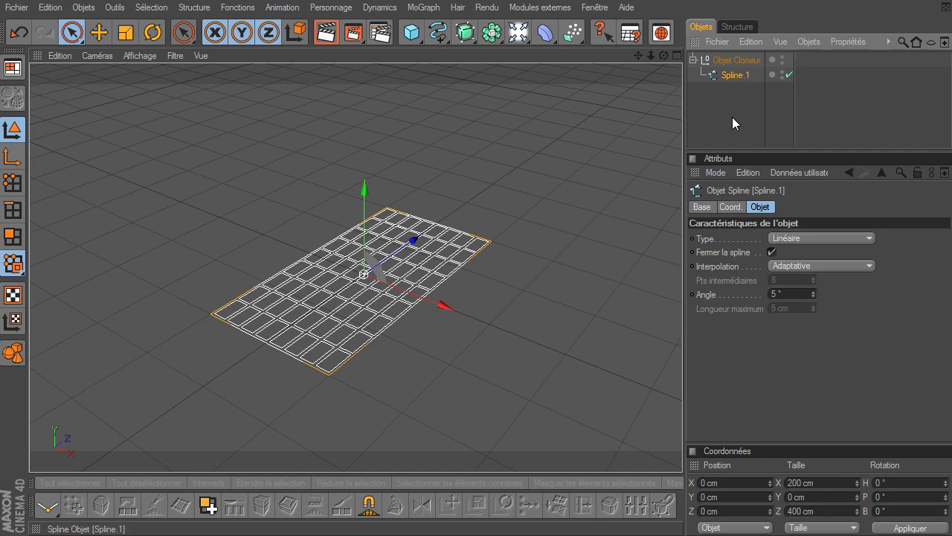
{"action": "left_click", "coordinate": [750, 61]}
{"action": "key", "text": "Delete"}
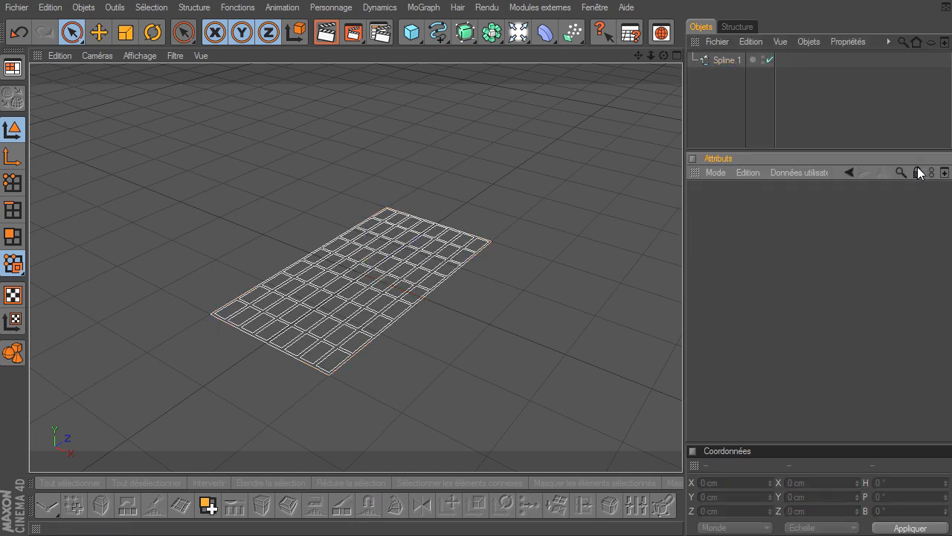
Step: Rename the merged spline as grille
{"action": "left_click", "coordinate": [718, 61]}
{"action": "double_click", "coordinate": [720, 61]}
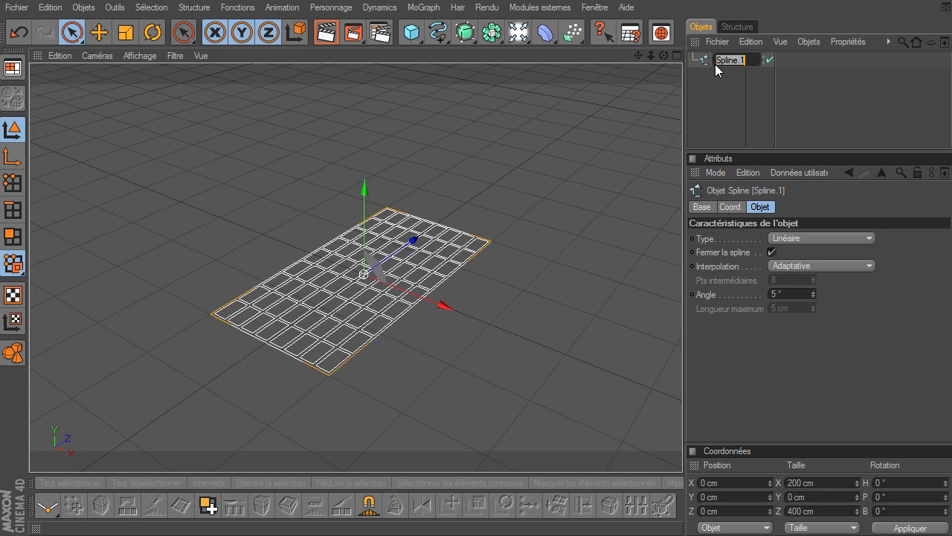
{"action": "type", "text": "grille"}
{"action": "key", "text": "Return"}
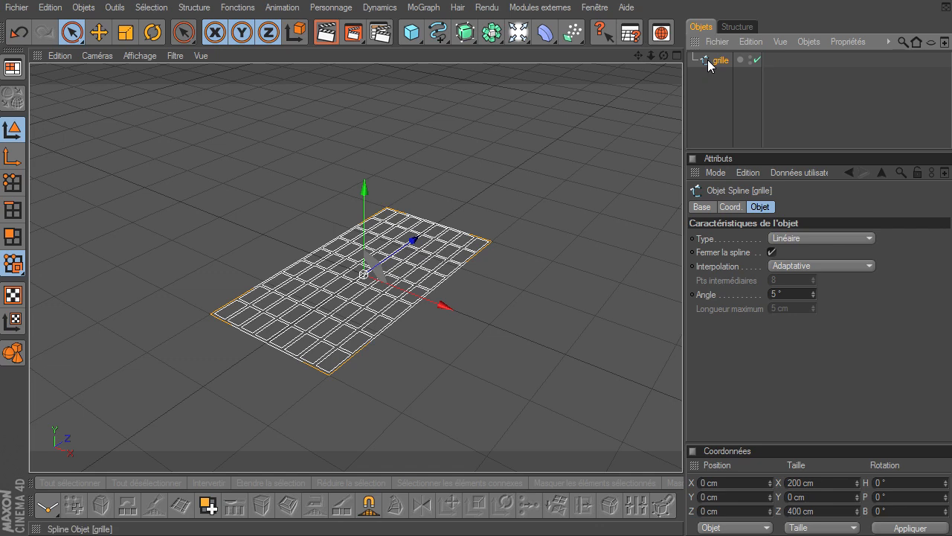
Step: Discard the mistakenly added Hyper NURBS, create an Extrusion NURBS instead, and make the grille spline its child
{"action": "mouse_move", "coordinate": [663, 56]}
{"action": "left_mouse_down"}
{"action": "mouse_move", "coordinate": [682, 368]}
{"action": "mouse_move", "coordinate": [664, 56]}
{"action": "left_mouse_up"}
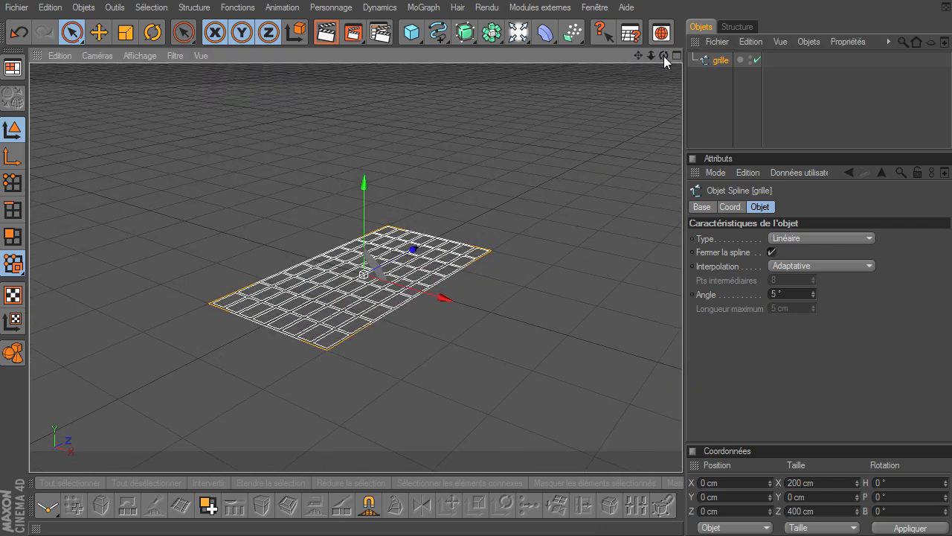
{"action": "left_click", "coordinate": [466, 33]}
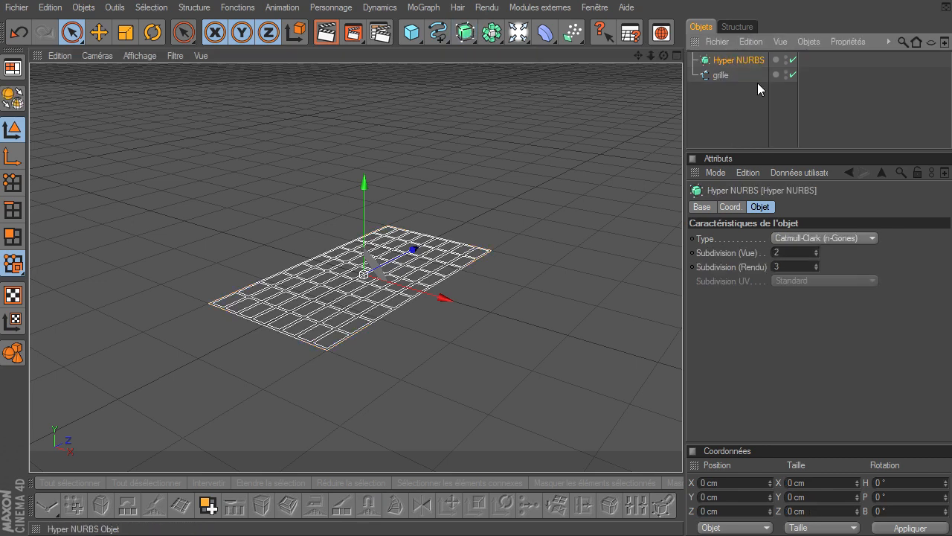
{"action": "key", "text": "Delete"}
{"action": "left_click", "coordinate": [470, 34]}
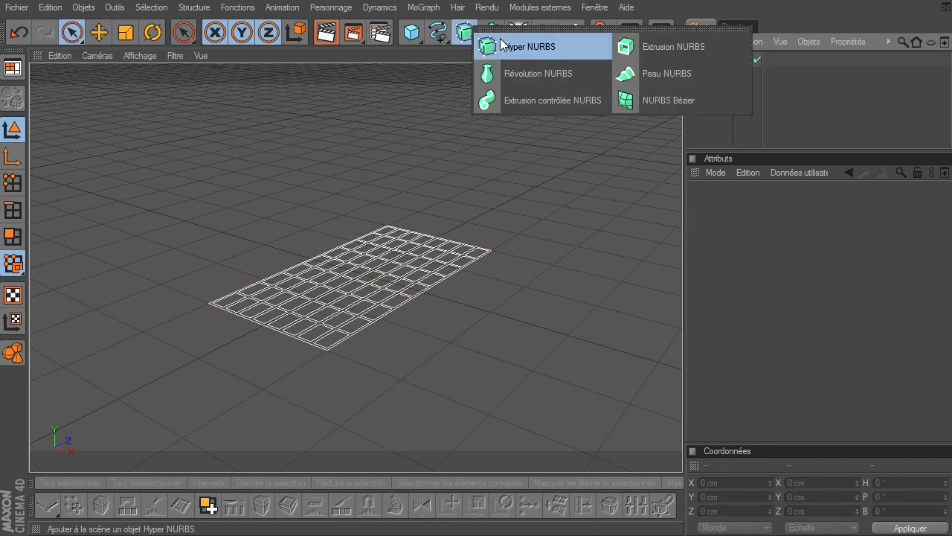
{"action": "left_click", "coordinate": [674, 47]}
{"action": "left_click_drag", "start_coordinate": [722, 74], "coordinate": [736, 59]}
{"action": "left_click", "coordinate": [748, 61]}
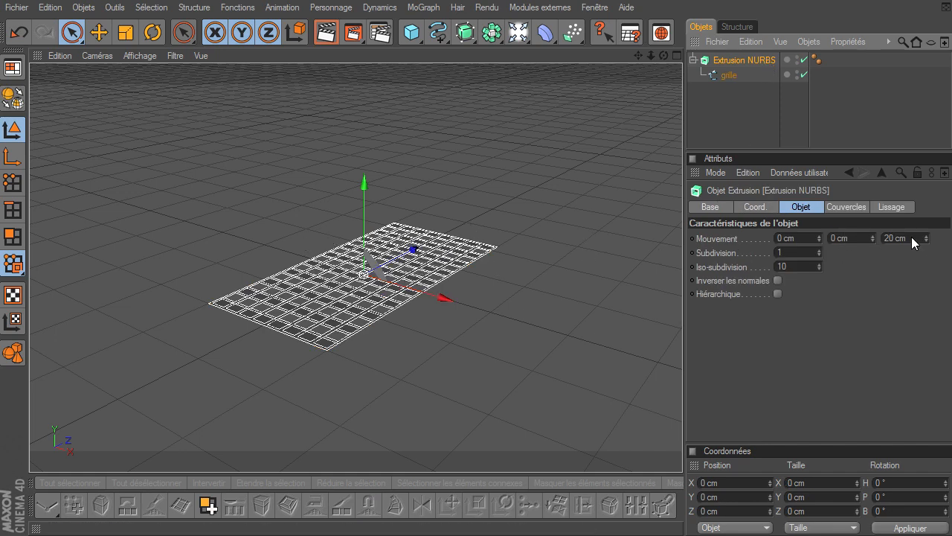
Step: Set the Extrusion NURBS movement to 0 cm in X, 6 cm in Y and 0 cm in Z
{"action": "left_click", "coordinate": [911, 237]}
{"action": "type", "text": "0"}
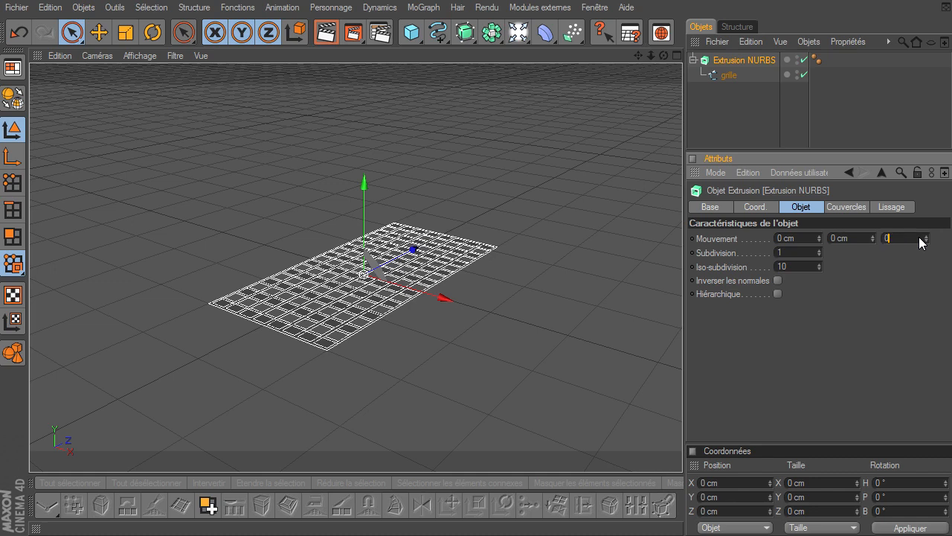
{"action": "key", "text": "Return"}
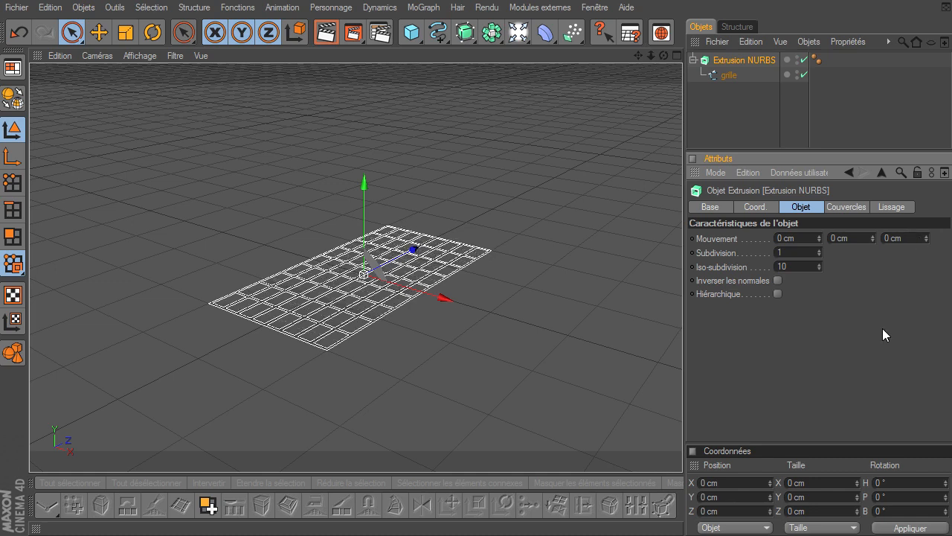
{"action": "left_click", "coordinate": [862, 241]}
{"action": "type", "text": "6"}
{"action": "key", "text": "Return"}
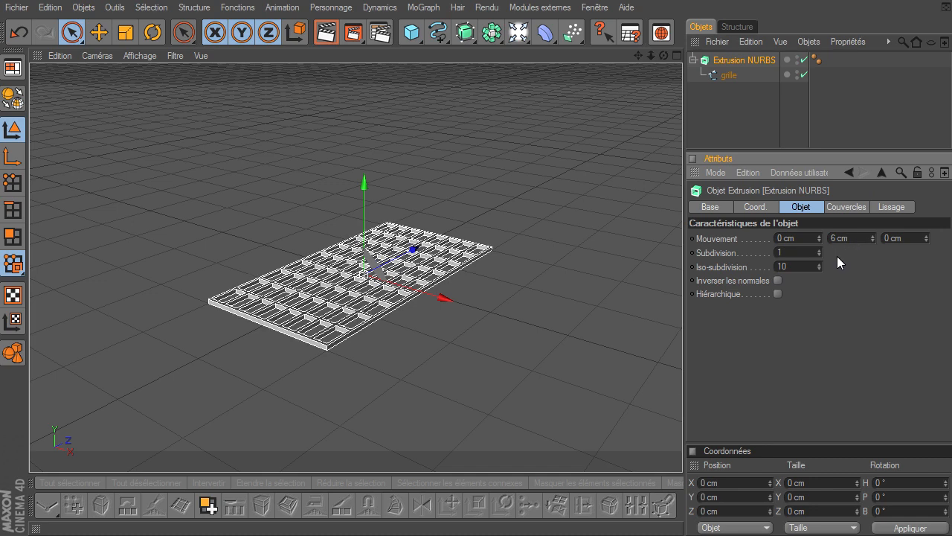
{"action": "left_click_drag", "start_coordinate": [651, 54], "coordinate": [683, 368]}
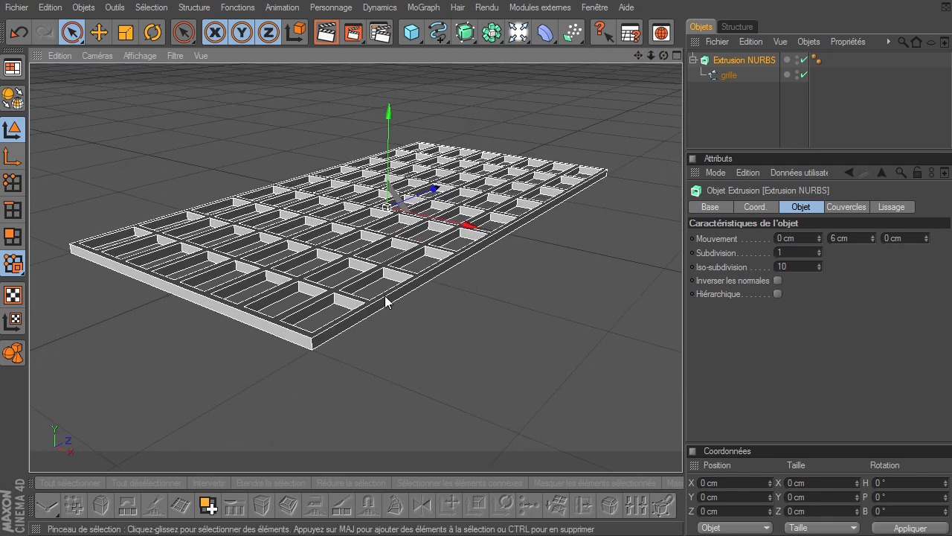
{"action": "left_click", "coordinate": [415, 350]}
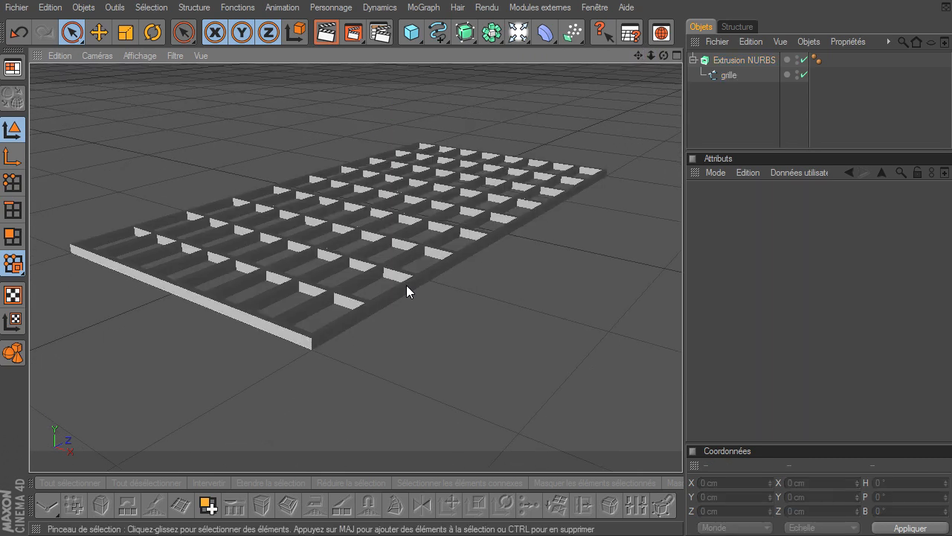
Step: Convert the Extrusion NURBS to an editable polygon object and expand its hierarchy
{"action": "left_click", "coordinate": [732, 60]}
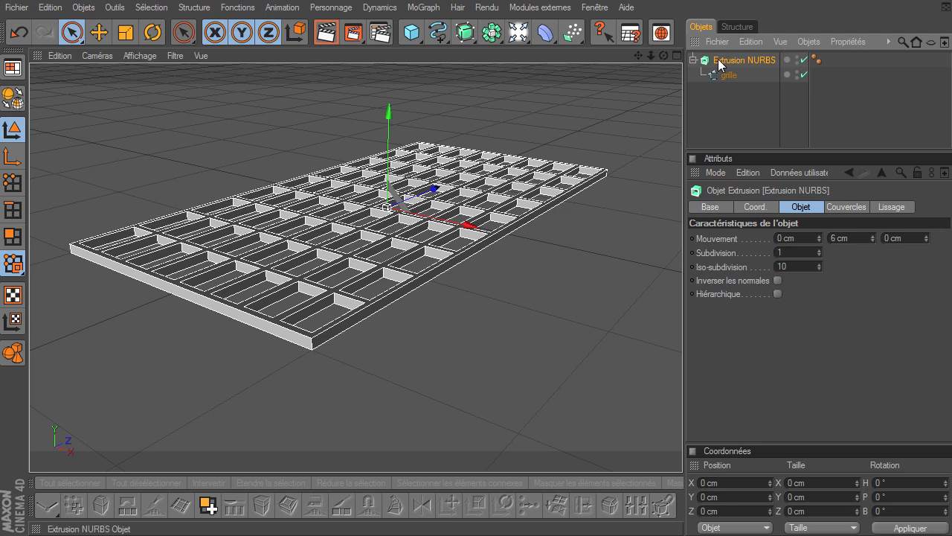
{"action": "left_click", "coordinate": [15, 98]}
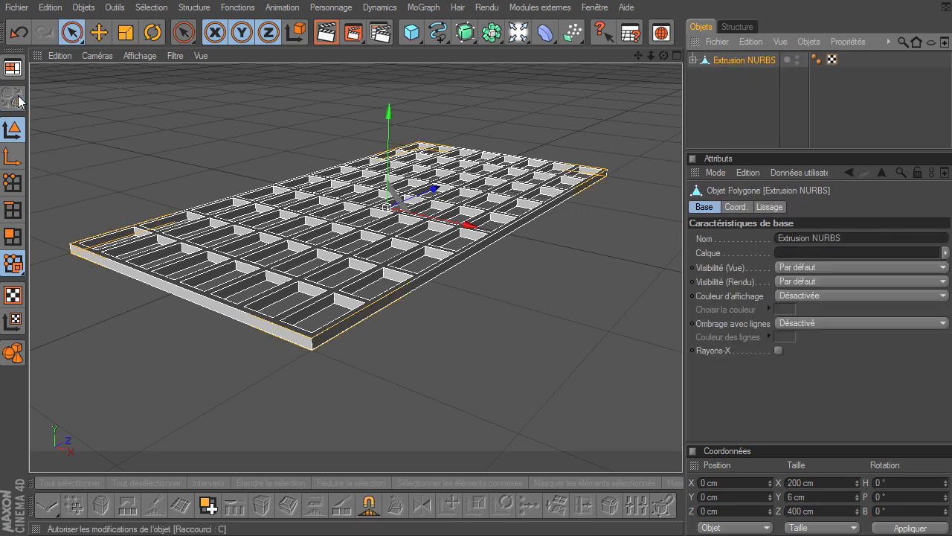
{"action": "left_click", "coordinate": [694, 61]}
Step: Select the extruded object with its Couvercle 1 and Couvercle 2 caps and merge them with Connecter+Supprimer
{"action": "left_click", "coordinate": [738, 77]}
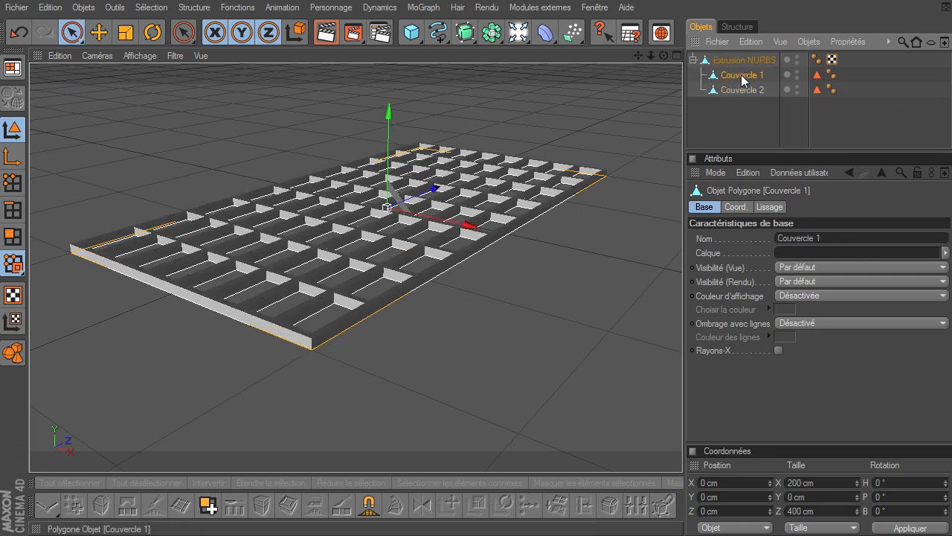
{"action": "left_click", "coordinate": [738, 89]}
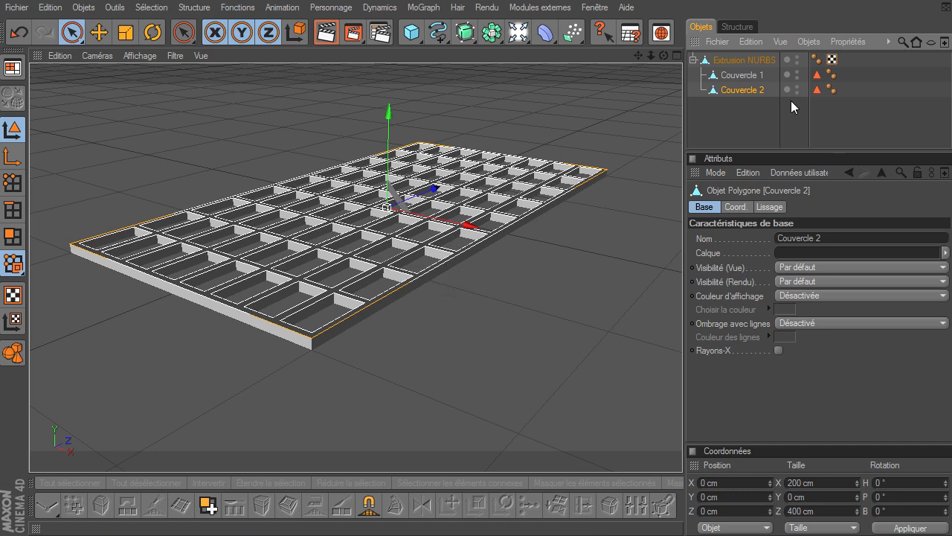
{"action": "left_click", "coordinate": [744, 60], "text": "shift"}
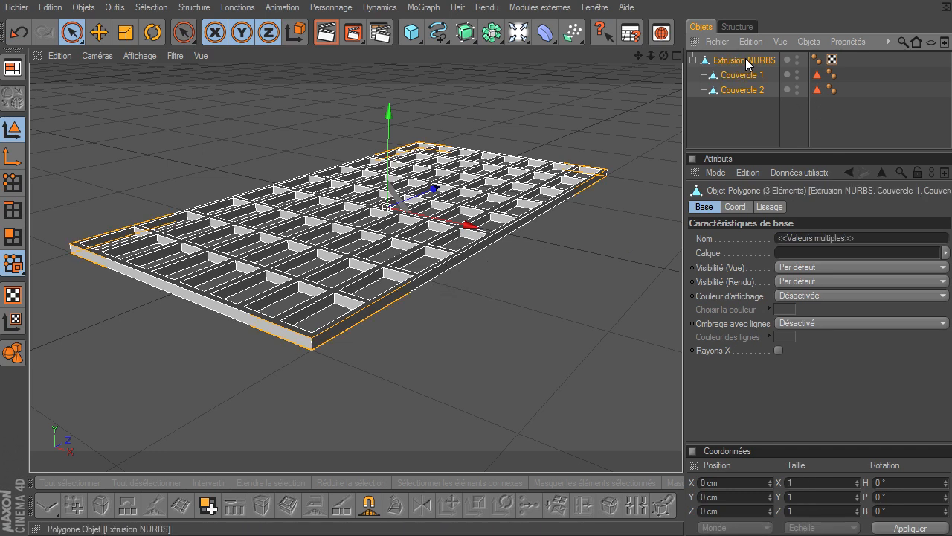
{"action": "right_click", "coordinate": [744, 59]}
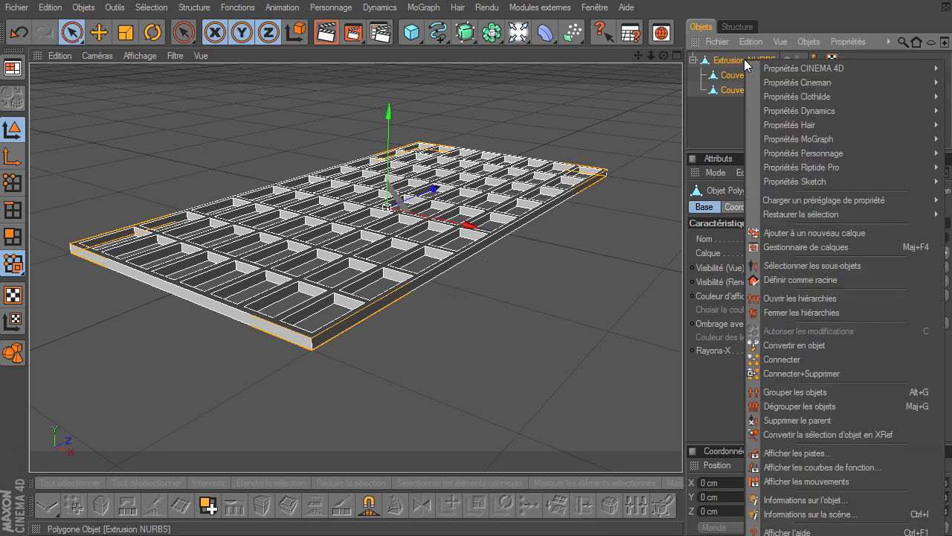
{"action": "left_click", "coordinate": [793, 374]}
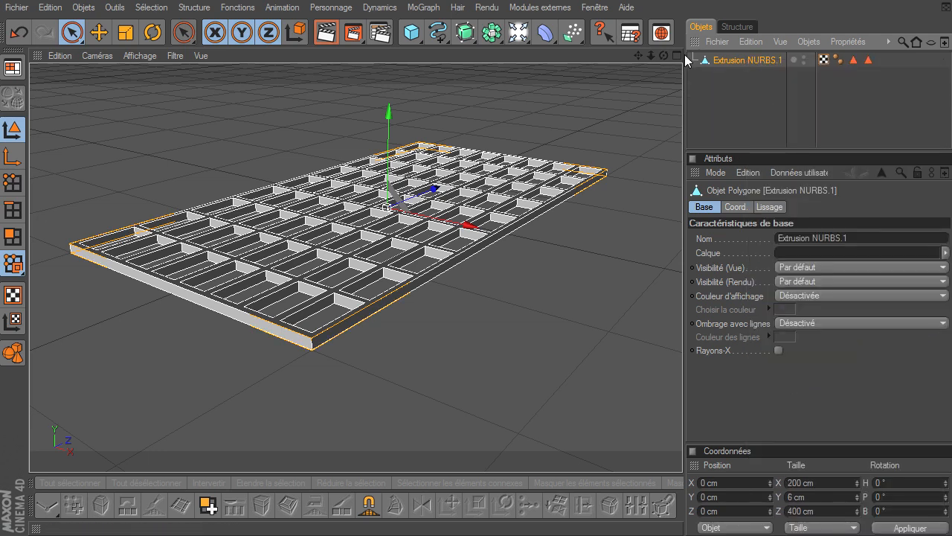
Step: Delete the C1 and C2 polygon selection tags from the merged object
{"action": "left_click", "coordinate": [868, 60]}
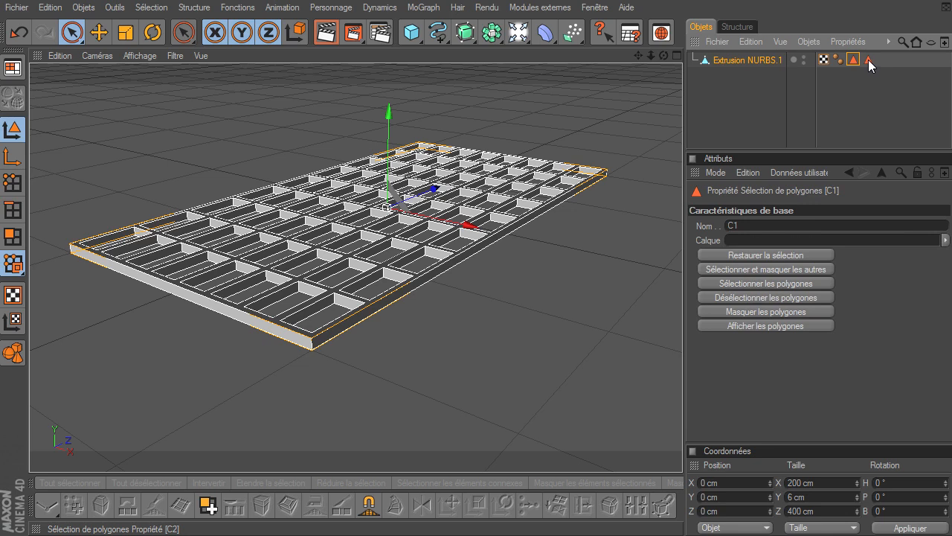
{"action": "left_click", "coordinate": [855, 59]}
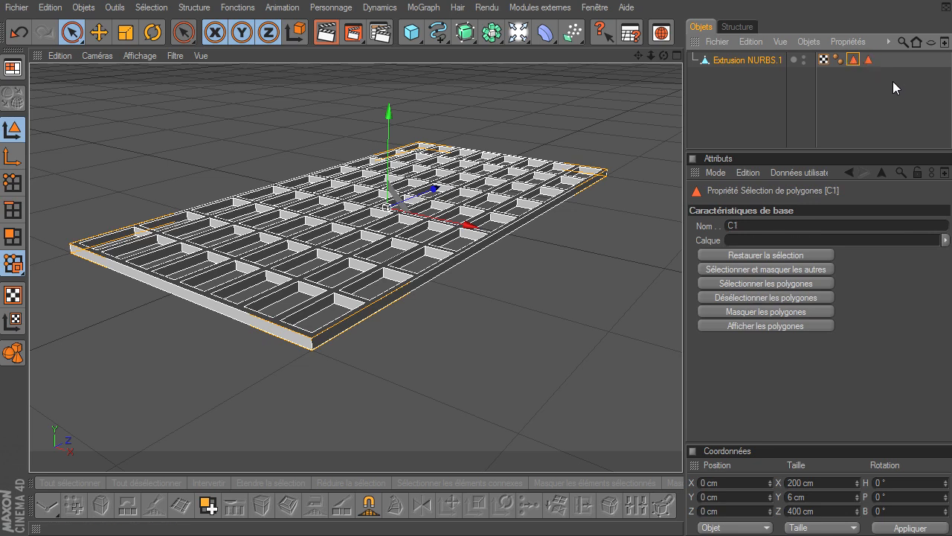
{"action": "key", "text": "Delete"}
{"action": "left_click", "coordinate": [858, 62]}
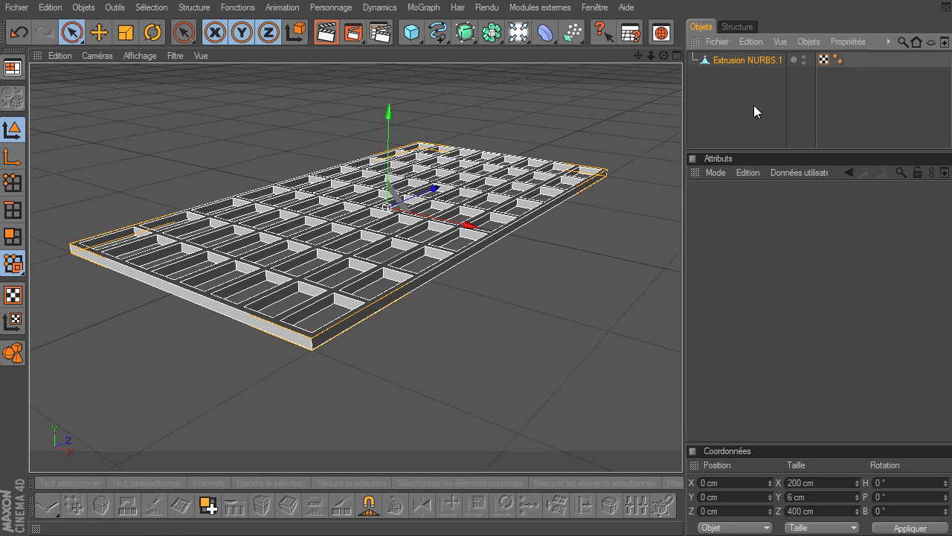
{"action": "key", "text": "Delete"}
Step: Rename the merged polygon object as grille and deselect it
{"action": "double_click", "coordinate": [739, 61]}
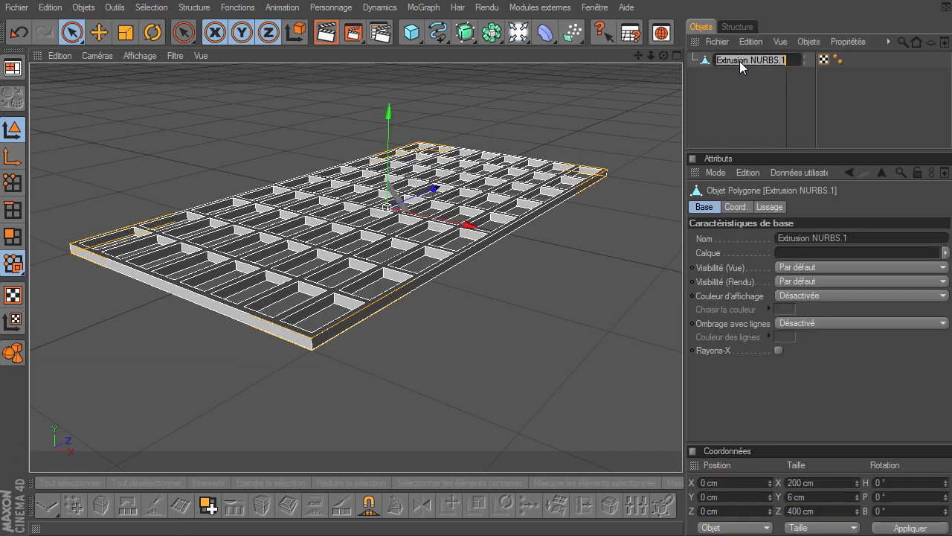
{"action": "type", "text": "grille"}
{"action": "key", "text": "Return"}
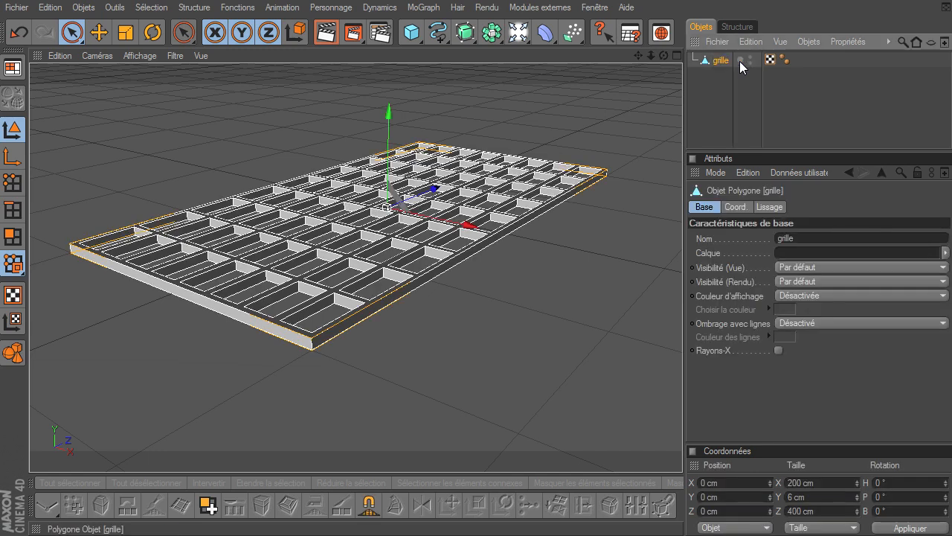
{"action": "left_click", "coordinate": [706, 86]}
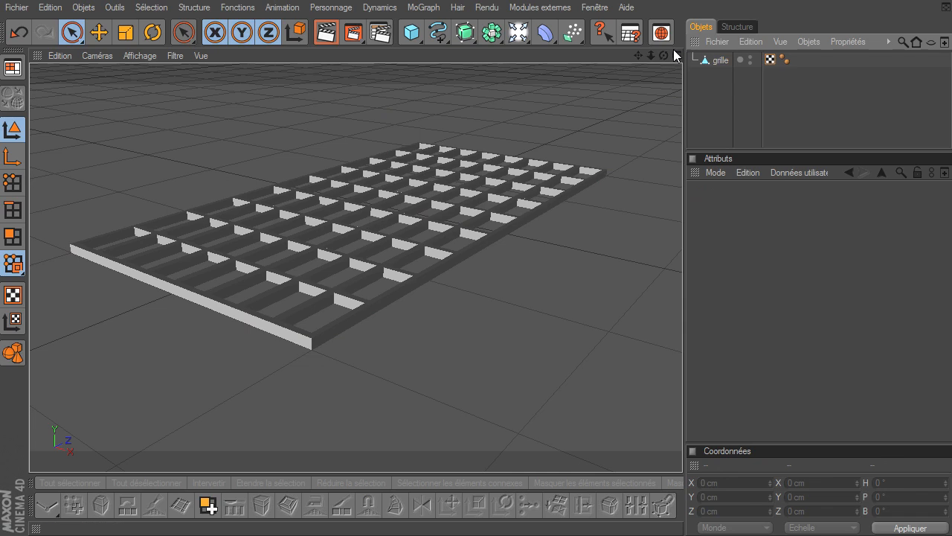
Step: Create a MoGraph Objet Cloneur and make the grille object its child
{"action": "left_click_drag", "start_coordinate": [652, 54], "coordinate": [682, 368]}
{"action": "left_click_drag", "start_coordinate": [664, 57], "coordinate": [688, 370]}
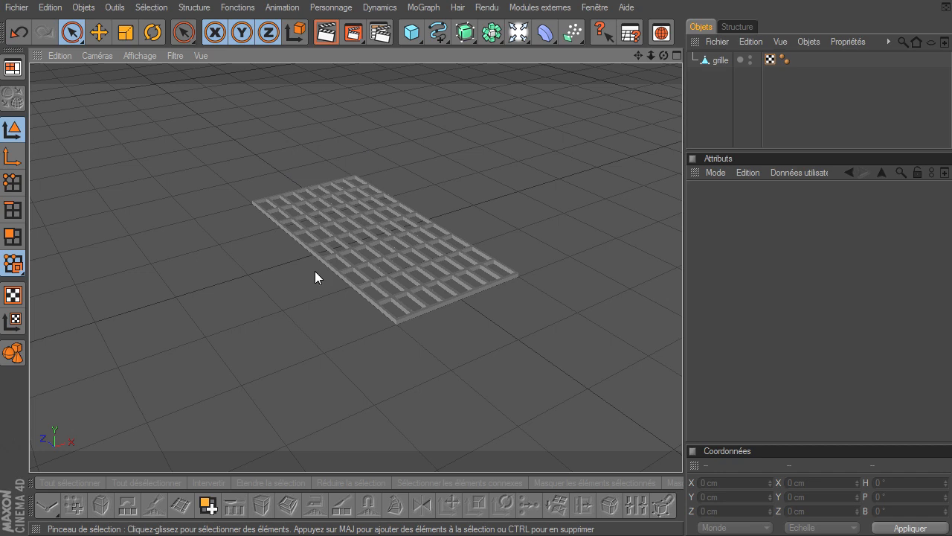
{"action": "left_click", "coordinate": [429, 8]}
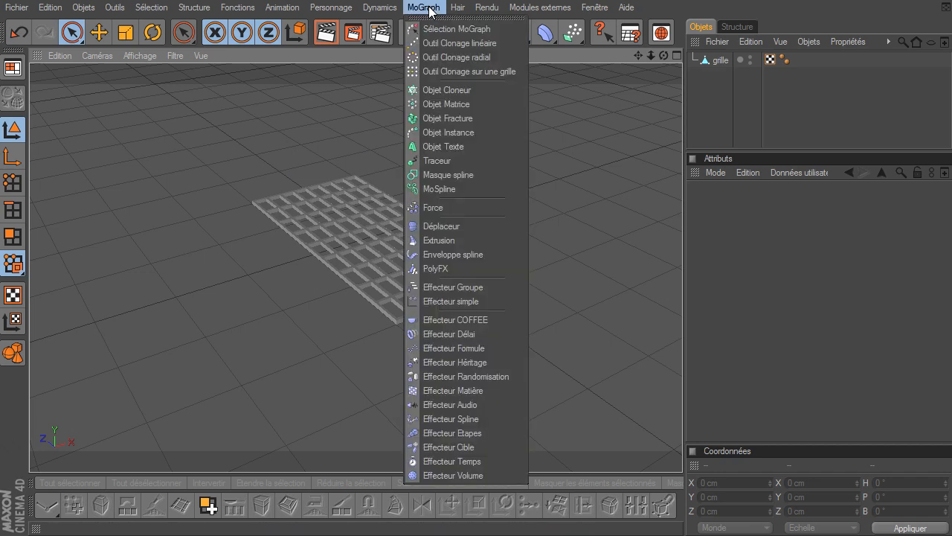
{"action": "left_click", "coordinate": [432, 90]}
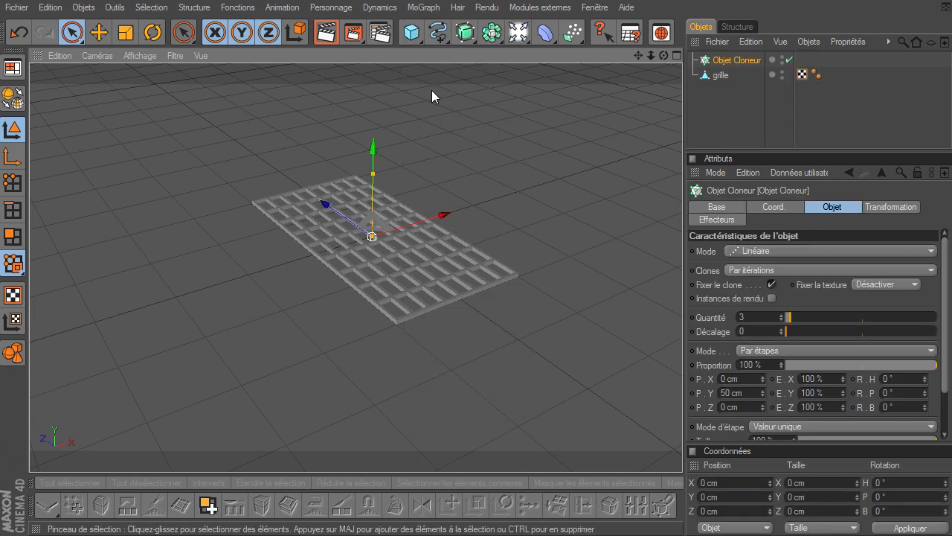
{"action": "left_click", "coordinate": [714, 77]}
{"action": "left_click_drag", "start_coordinate": [714, 76], "coordinate": [739, 60]}
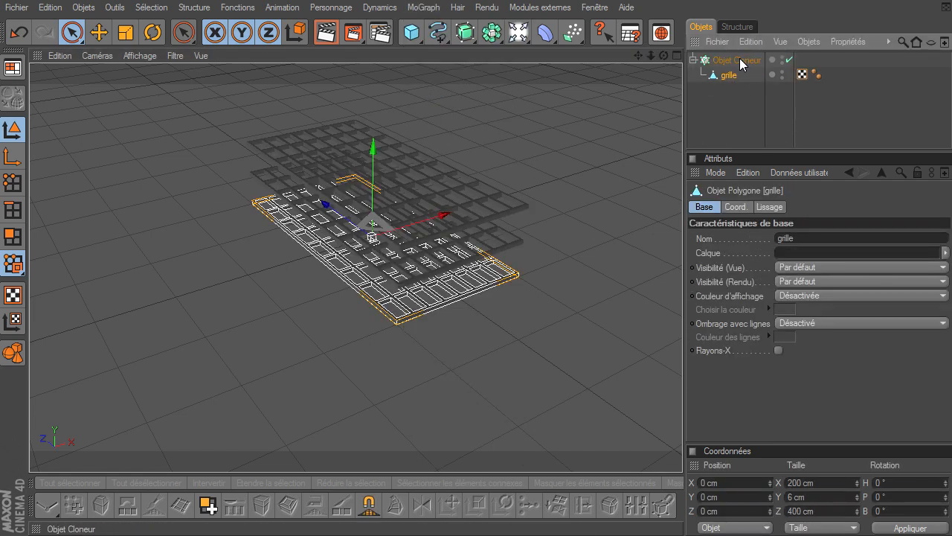
Step: Set the linear cloner's step offset to 0 cm in Y and 400 cm in Z
{"action": "left_click", "coordinate": [739, 59]}
{"action": "left_click_drag", "start_coordinate": [683, 368], "coordinate": [405, 288], "text": "alt"}
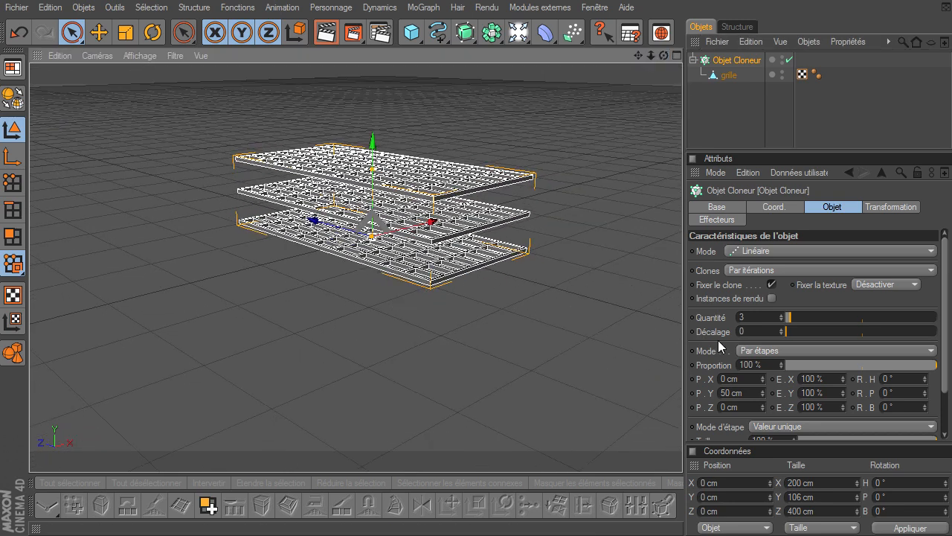
{"action": "left_click_drag", "start_coordinate": [776, 151], "coordinate": [776, 106]}
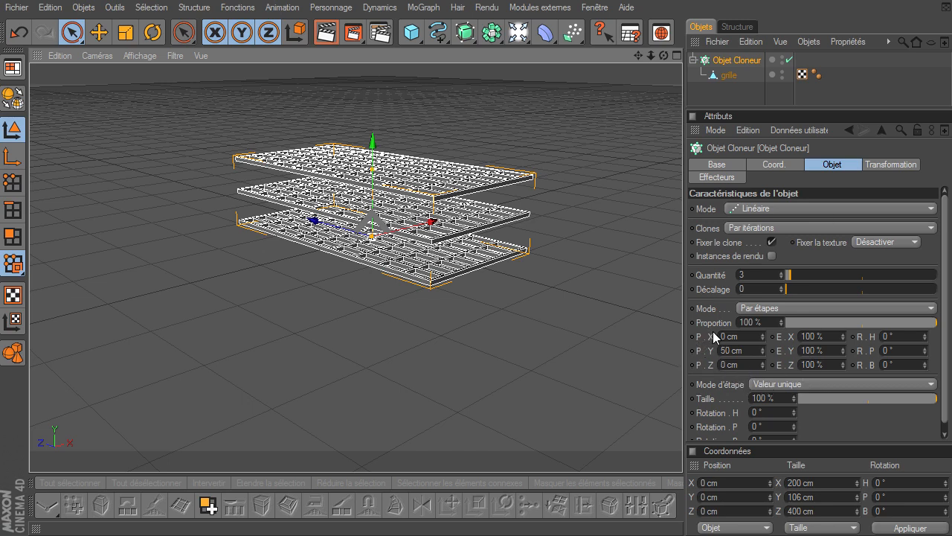
{"action": "left_click", "coordinate": [749, 338]}
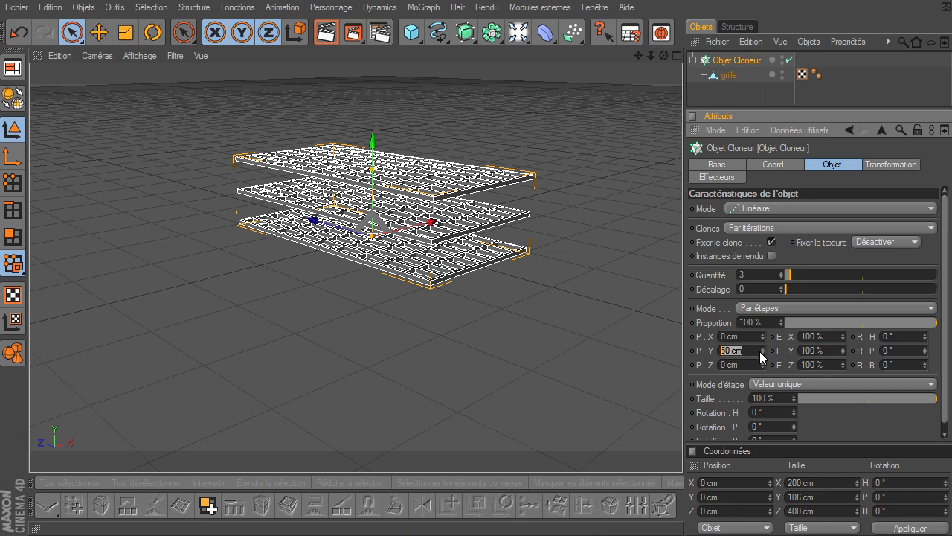
{"action": "type", "text": "0"}
{"action": "key", "text": "Return"}
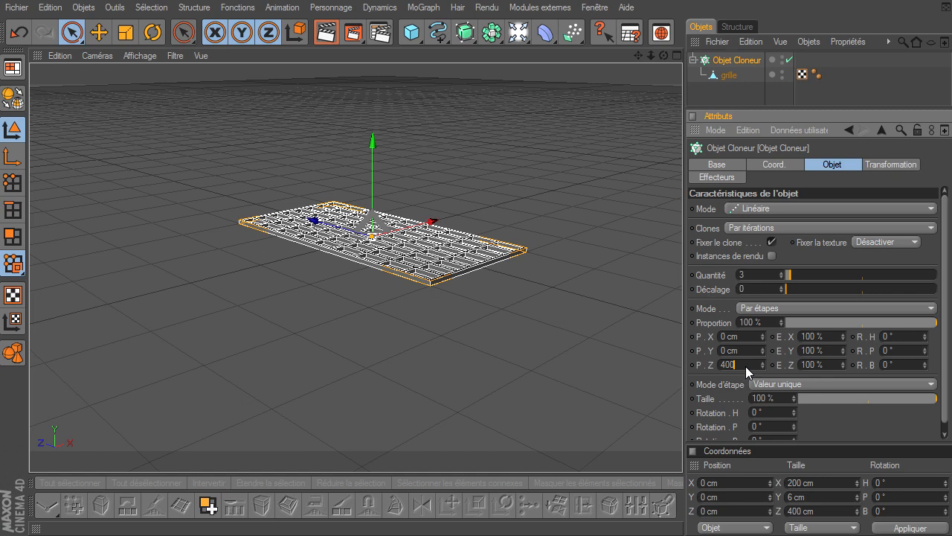
{"action": "key", "text": "Return"}
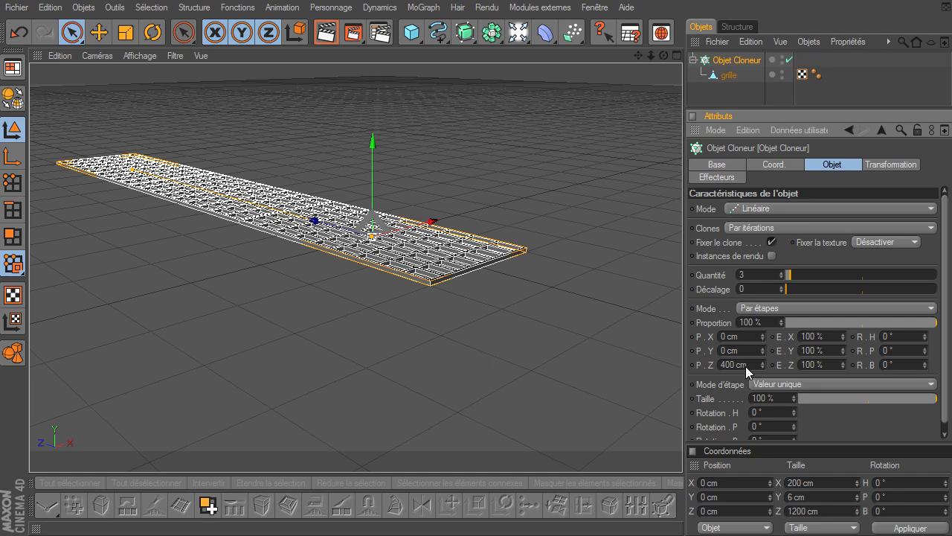
Step: Check the joint between neighbouring grilles and set the cloner's Z offset to 401 cm to leave a small gap
{"action": "left_click_drag", "start_coordinate": [636, 56], "coordinate": [664, 55]}
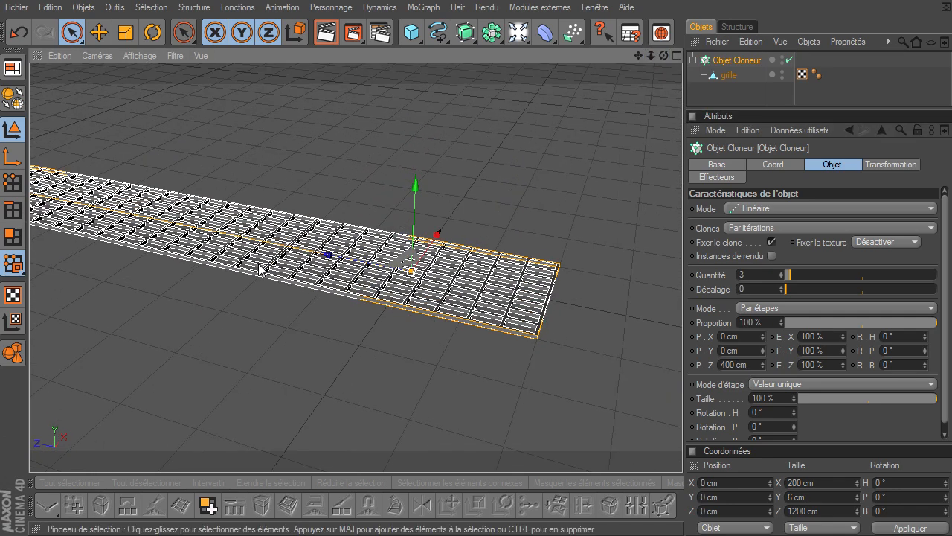
{"action": "scroll", "coordinate": [254, 284], "scroll_direction": "up", "scroll_amount": 5}
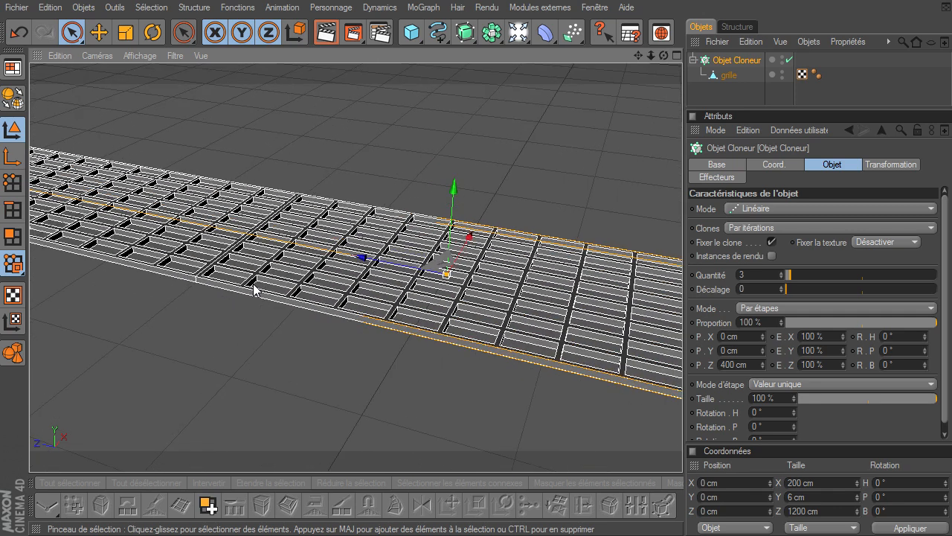
{"action": "scroll", "coordinate": [255, 284], "scroll_direction": "up", "scroll_amount": 2}
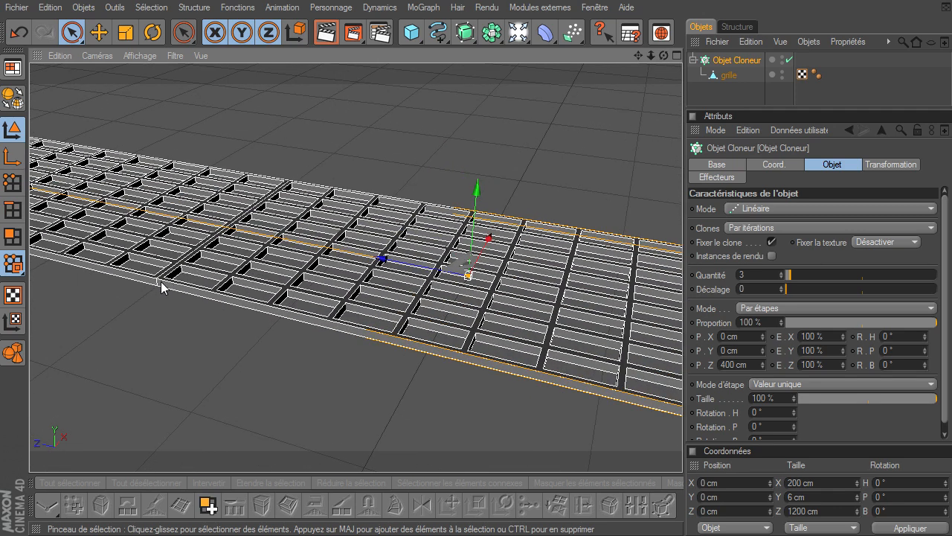
{"action": "left_click", "coordinate": [764, 361]}
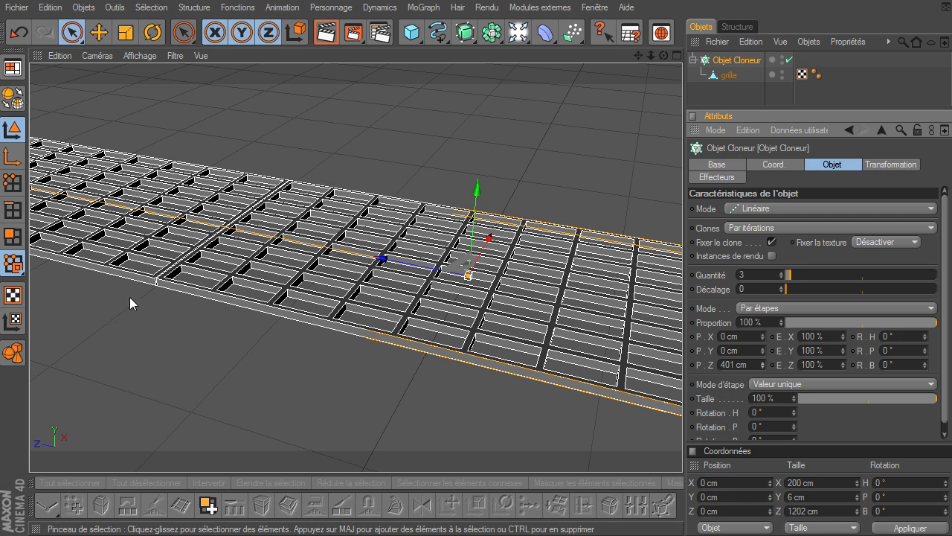
{"action": "left_click_drag", "start_coordinate": [764, 361], "coordinate": [768, 363]}
{"action": "left_click", "coordinate": [764, 369]}
{"action": "left_click", "coordinate": [718, 98]}
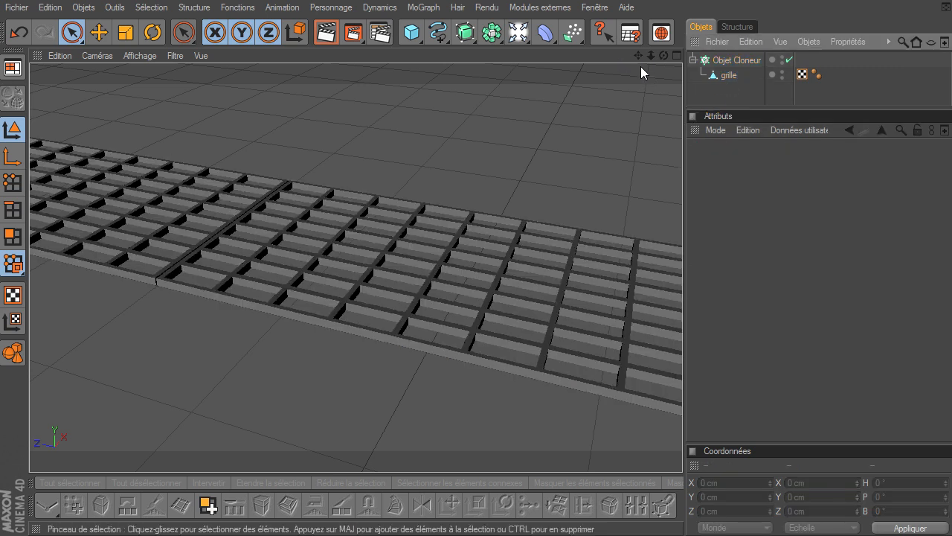
Step: Set the quantity of the linear cloner holding the grille to 4
{"action": "mouse_move", "coordinate": [650, 56]}
{"action": "left_mouse_down"}
{"action": "mouse_move", "coordinate": [683, 369]}
{"action": "mouse_move", "coordinate": [649, 59]}
{"action": "left_mouse_up"}
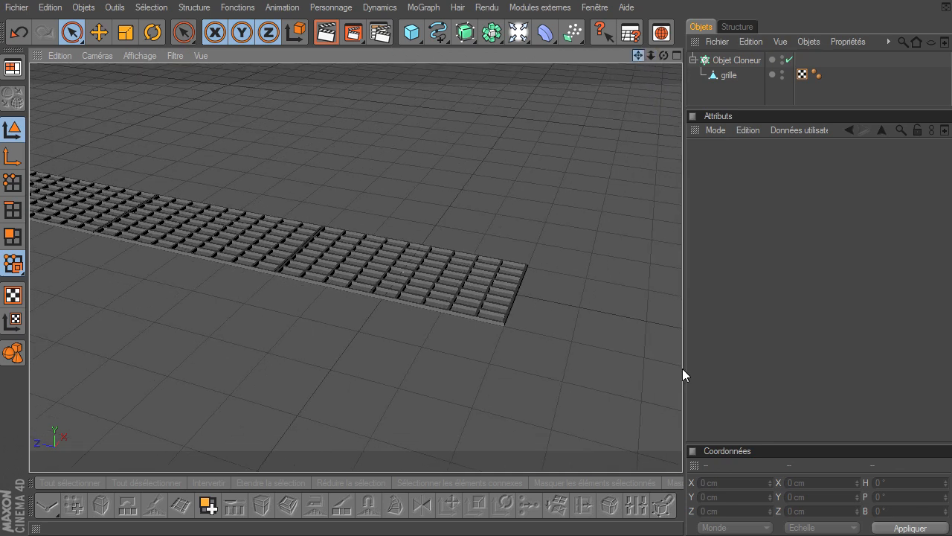
{"action": "left_click_drag", "start_coordinate": [683, 368], "coordinate": [682, 368]}
{"action": "mouse_move", "coordinate": [662, 56]}
{"action": "left_mouse_down"}
{"action": "mouse_move", "coordinate": [695, 368]}
{"action": "mouse_move", "coordinate": [682, 369]}
{"action": "left_mouse_up"}
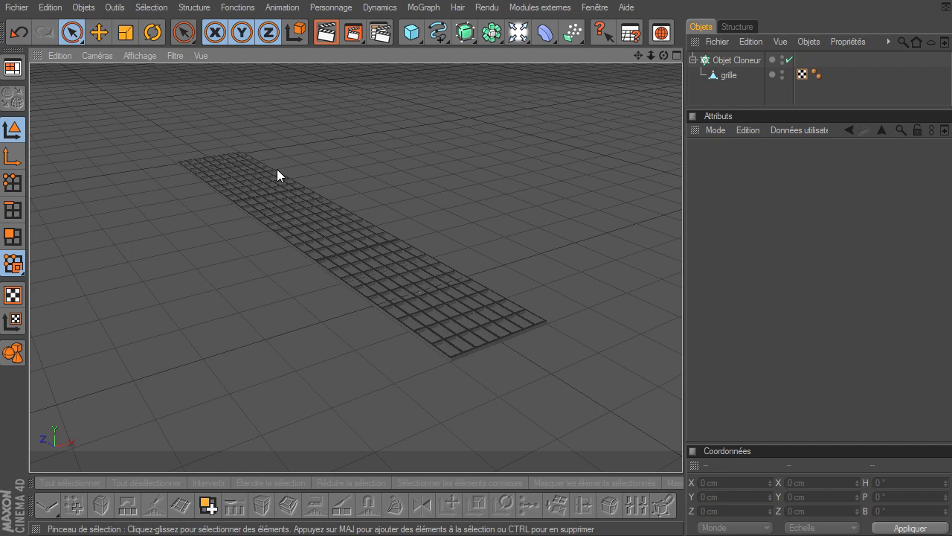
{"action": "left_click", "coordinate": [738, 61]}
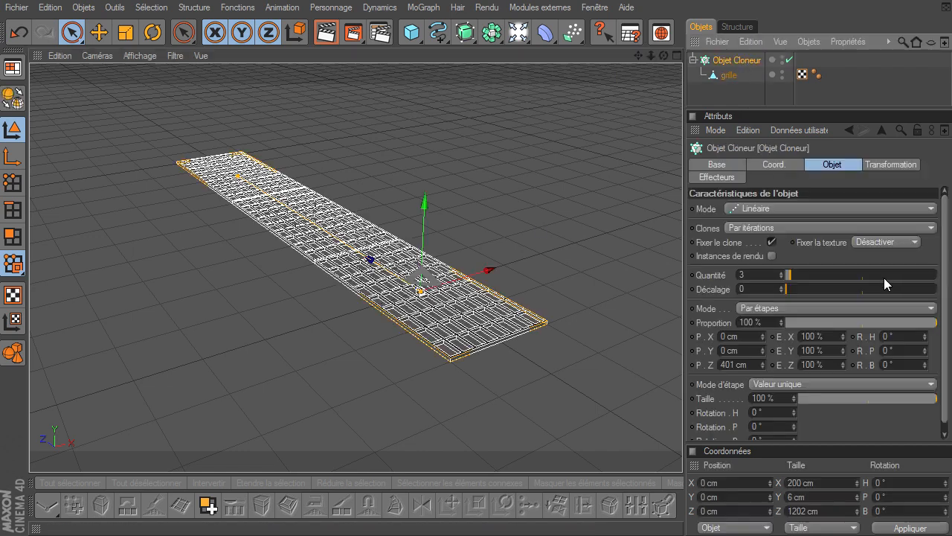
{"action": "left_click", "coordinate": [781, 272]}
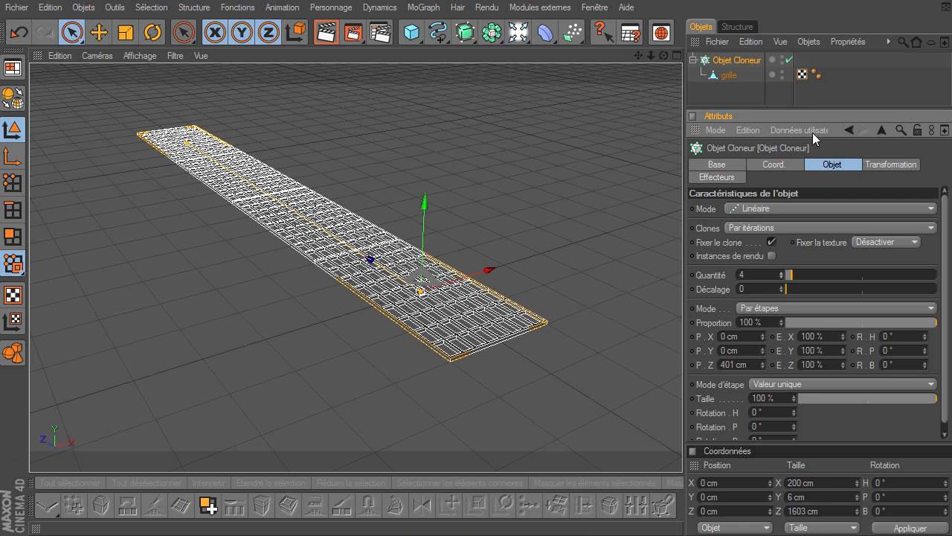
Step: Make the cloner editable and check each separate grille object in its expanded hierarchy
{"action": "left_click", "coordinate": [741, 95]}
{"action": "left_click", "coordinate": [709, 60]}
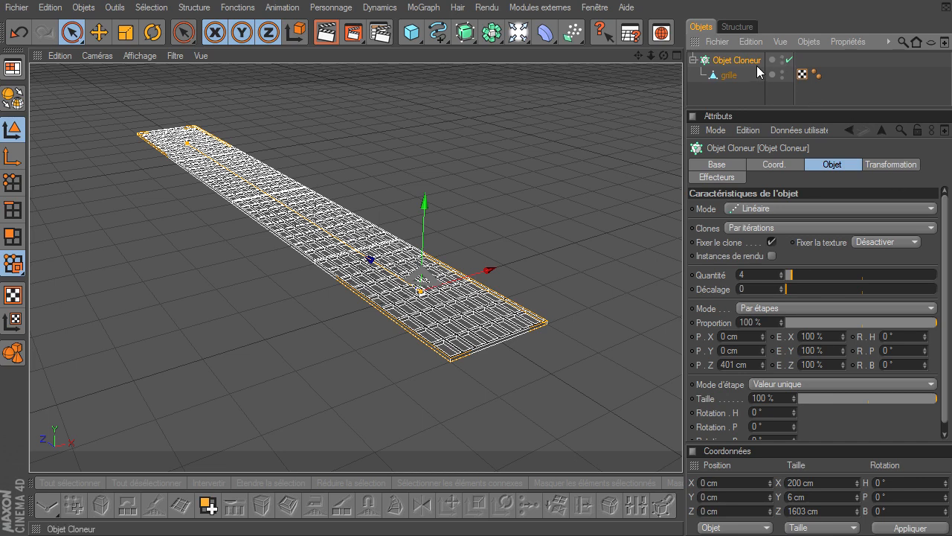
{"action": "key", "text": "c"}
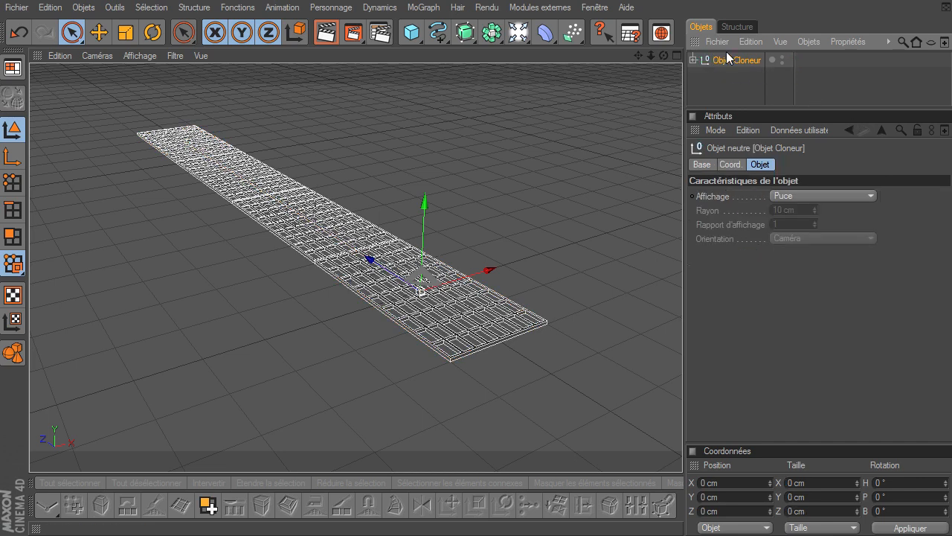
{"action": "left_click", "coordinate": [694, 60]}
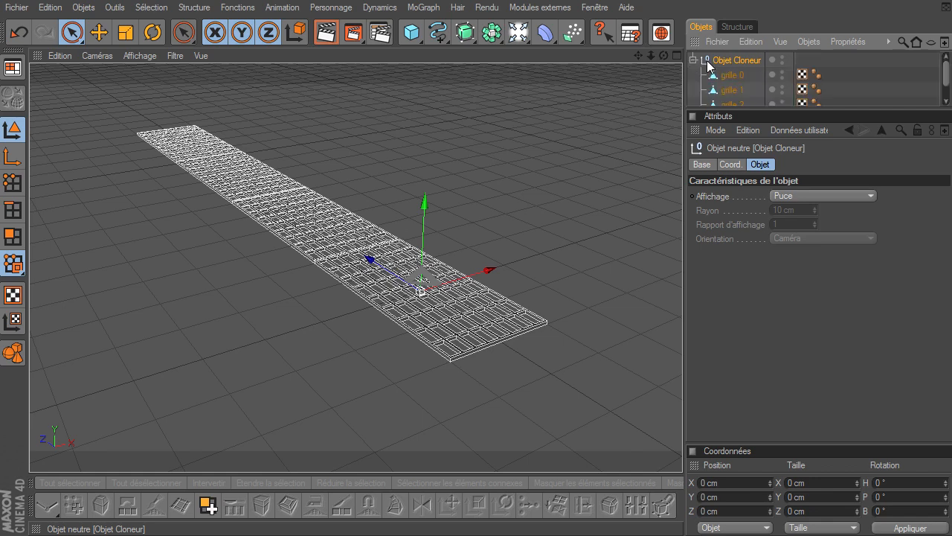
{"action": "left_click", "coordinate": [729, 75]}
{"action": "left_click", "coordinate": [726, 90]}
{"action": "left_click", "coordinate": [726, 103]}
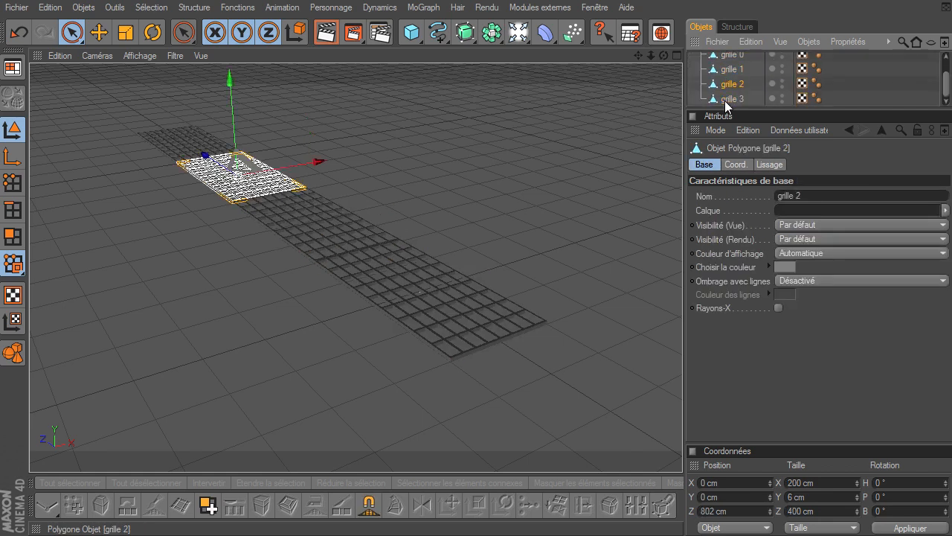
{"action": "scroll", "coordinate": [757, 105], "scroll_direction": "up", "scroll_amount": 2}
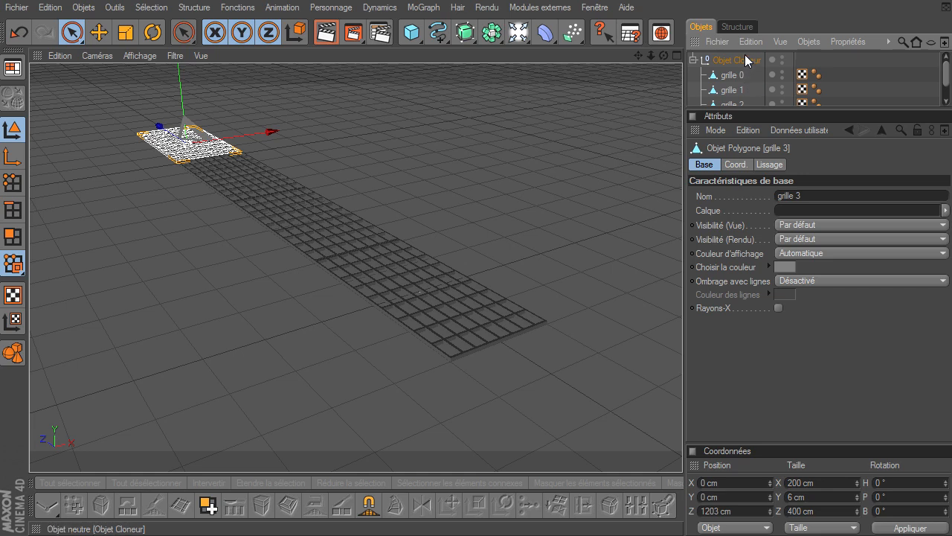
Step: Rename the converted cloner's parent object as les grilles, then collapse and deselect it
{"action": "left_click", "coordinate": [745, 58]}
{"action": "double_click", "coordinate": [745, 60]}
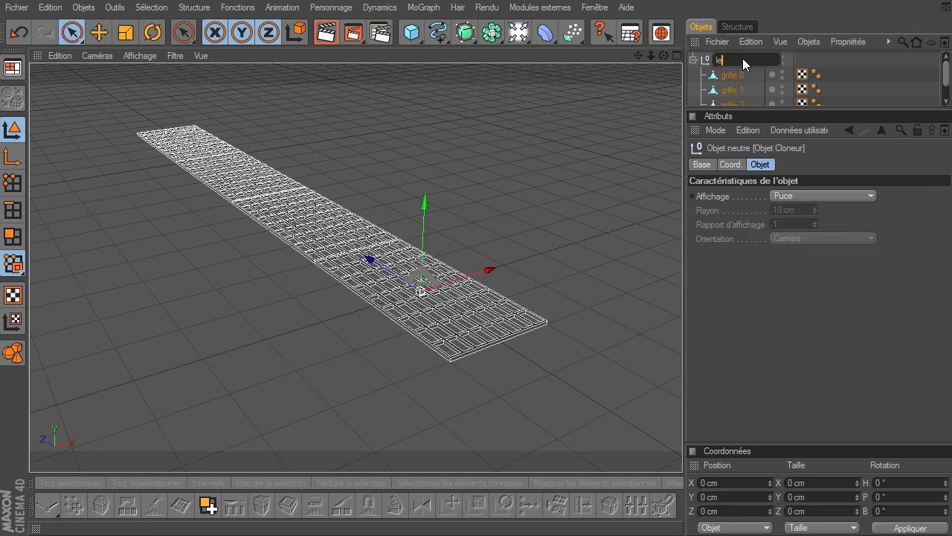
{"action": "type", "text": "les grilles"}
{"action": "key", "text": "Return"}
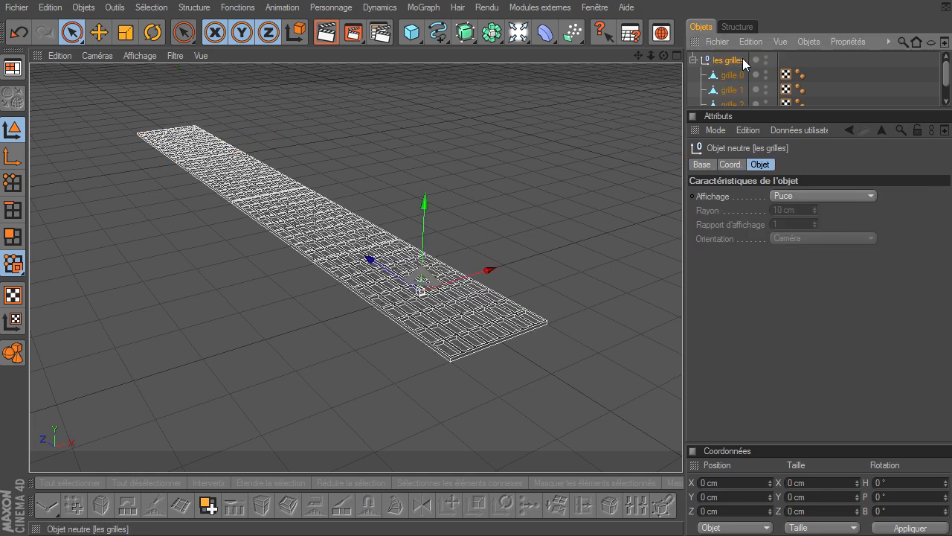
{"action": "left_click", "coordinate": [692, 60]}
{"action": "left_click_drag", "start_coordinate": [780, 112], "coordinate": [781, 158]}
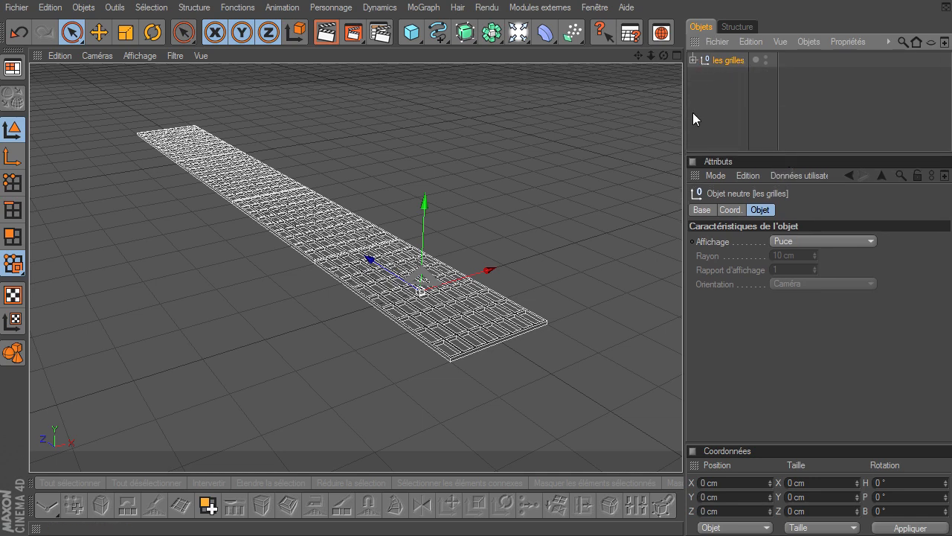
{"action": "left_click", "coordinate": [711, 116]}
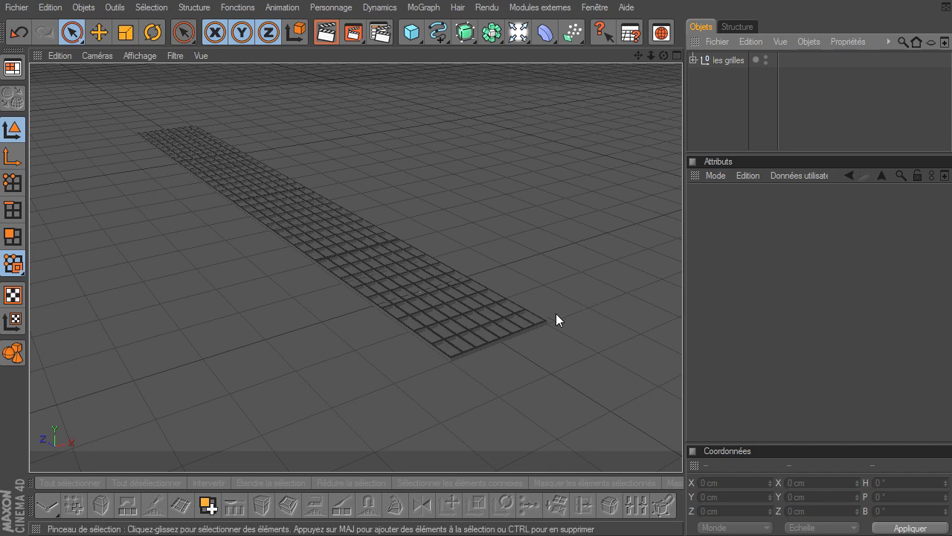
{"action": "left_click_drag", "start_coordinate": [663, 54], "coordinate": [683, 369]}
{"action": "left_click_drag", "start_coordinate": [639, 55], "coordinate": [682, 368]}
{"action": "left_click", "coordinate": [634, 31]}
{"action": "left_click", "coordinate": [648, 37]}
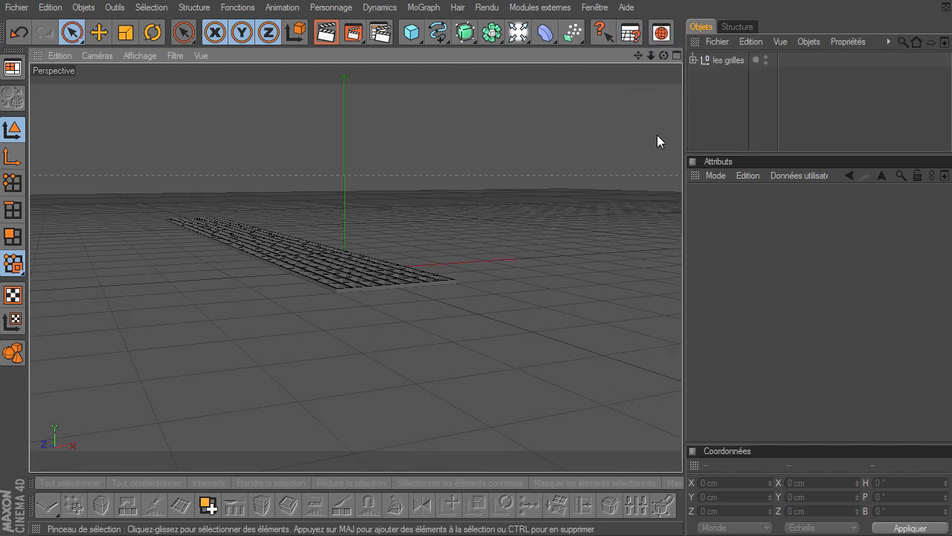
{"action": "mouse_move", "coordinate": [651, 55]}
{"action": "left_mouse_down"}
{"action": "mouse_move", "coordinate": [682, 368]}
{"action": "mouse_move", "coordinate": [648, 63]}
{"action": "left_mouse_up"}
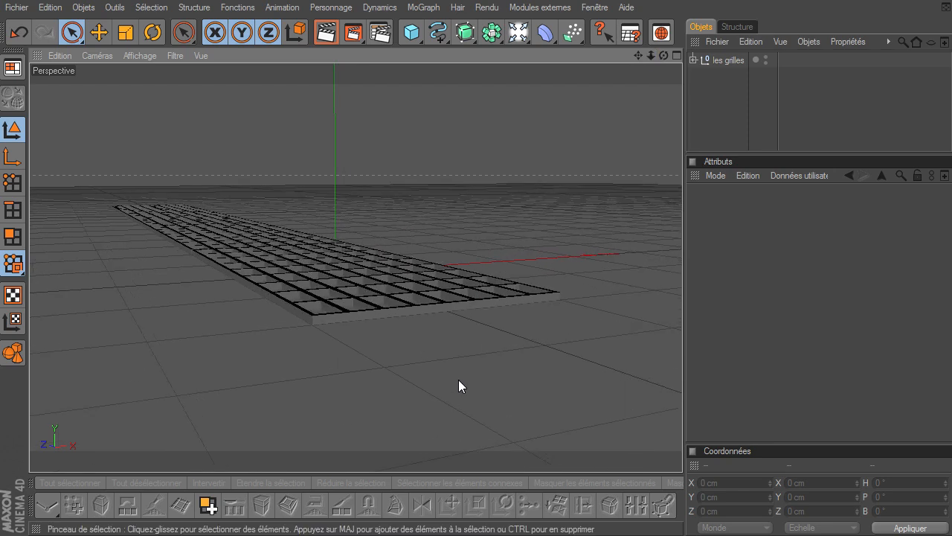
{"action": "left_click", "coordinate": [412, 32]}
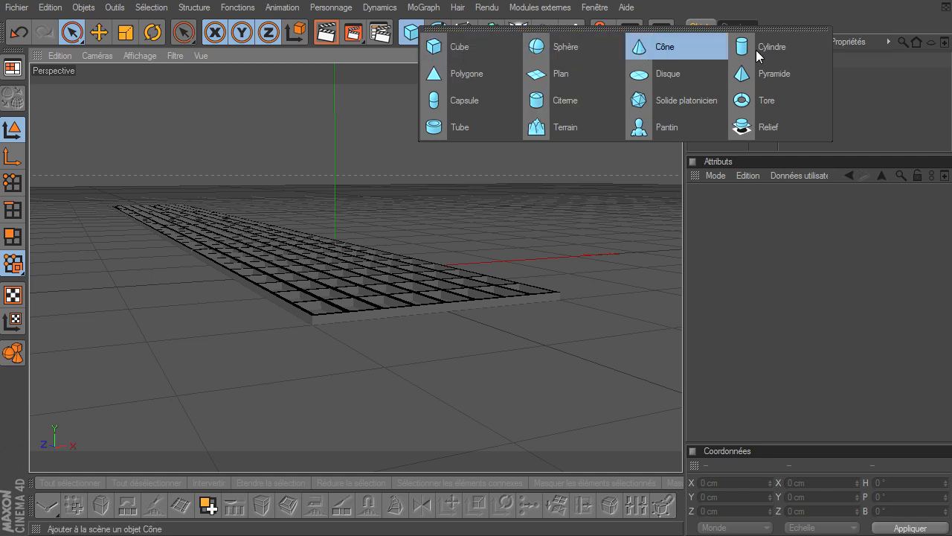
{"action": "left_click", "coordinate": [750, 297]}
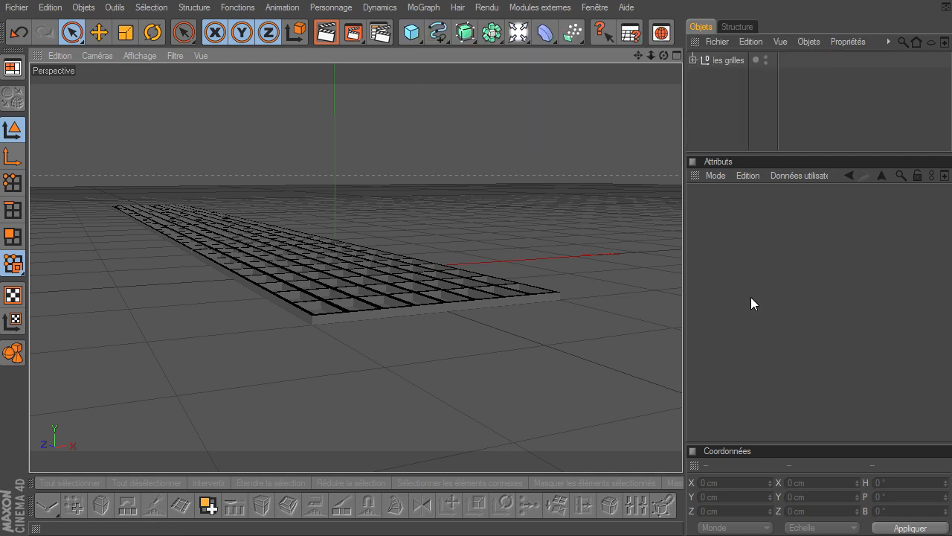
Step: Add a Profil spline to the scene and frame it together with the row of grilles
{"action": "left_click", "coordinate": [439, 32]}
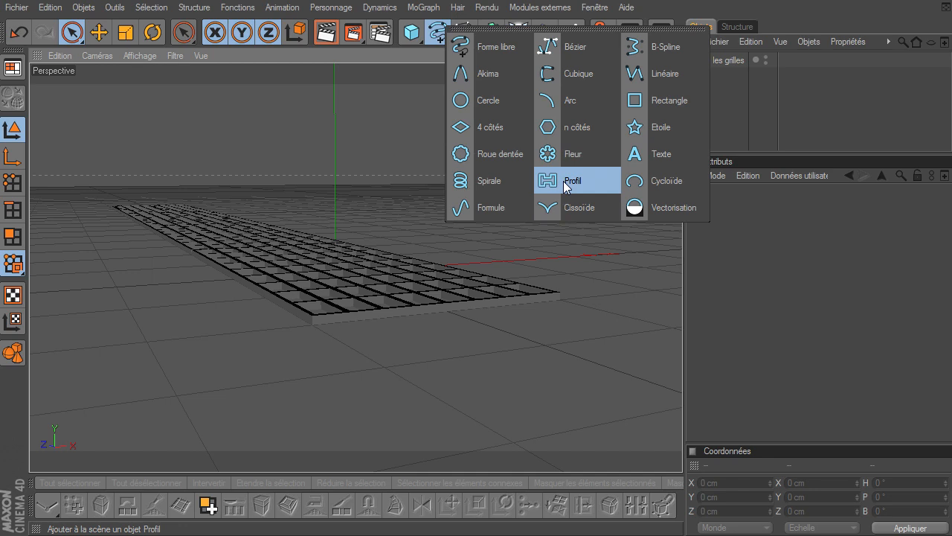
{"action": "left_click", "coordinate": [572, 180]}
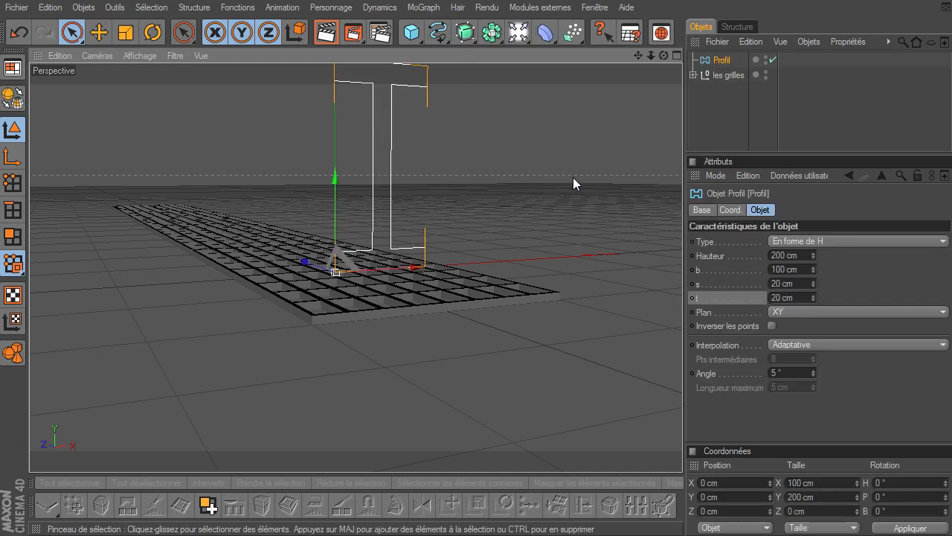
{"action": "left_click_drag", "start_coordinate": [638, 55], "coordinate": [682, 368]}
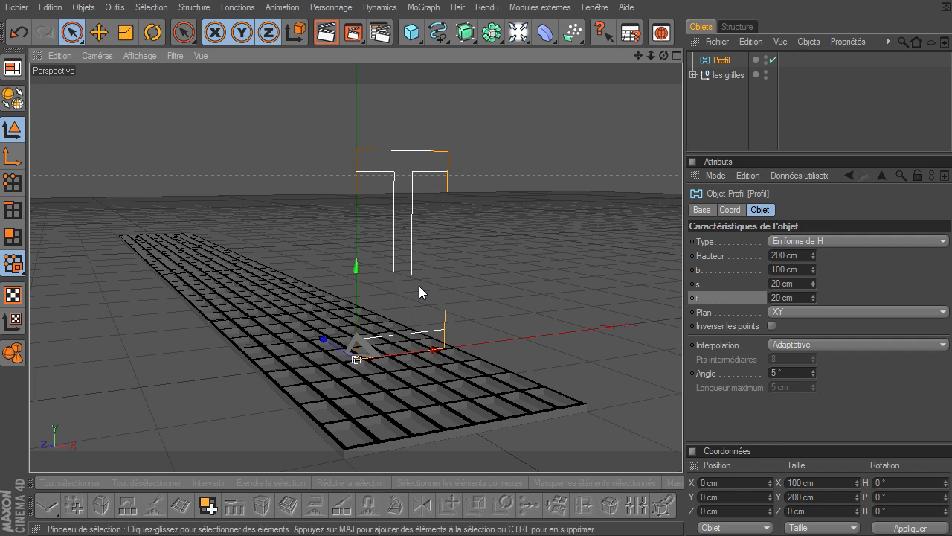
Step: Compare the L, T, U and Z shapes on the profile spline and set its type to En forme de T
{"action": "left_click", "coordinate": [833, 240]}
{"action": "left_click", "coordinate": [828, 264]}
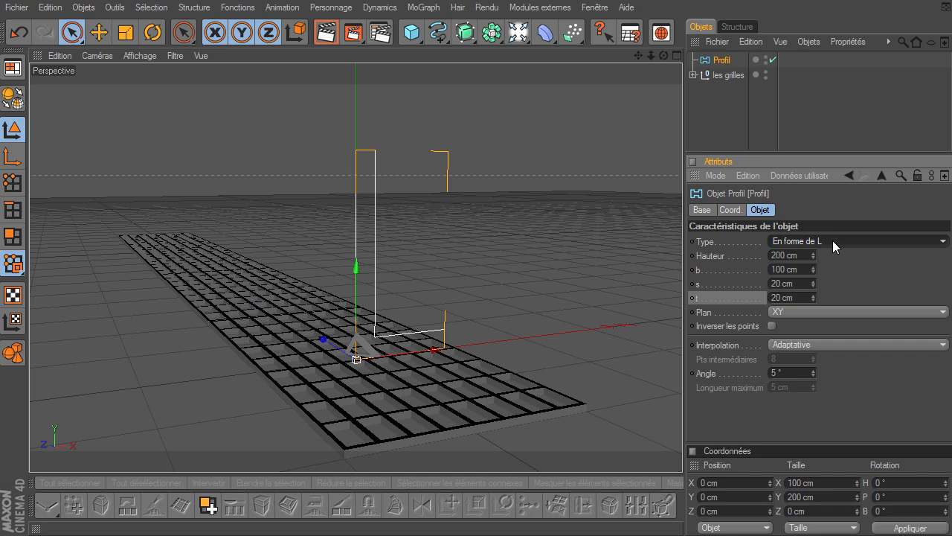
{"action": "left_click", "coordinate": [832, 240]}
{"action": "left_click", "coordinate": [820, 282]}
{"action": "left_click", "coordinate": [847, 240]}
{"action": "left_click", "coordinate": [836, 298]}
{"action": "left_click", "coordinate": [855, 241]}
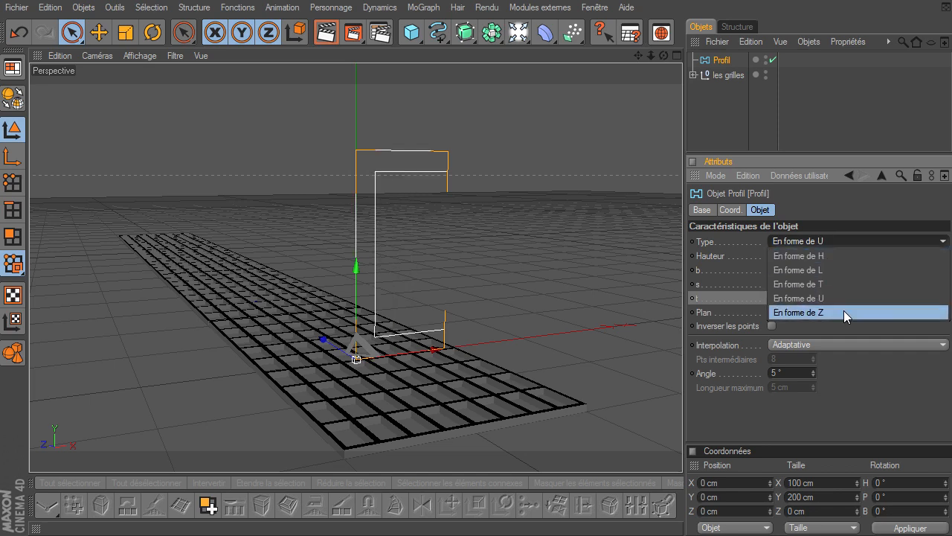
{"action": "left_click", "coordinate": [843, 311]}
{"action": "left_click", "coordinate": [861, 241]}
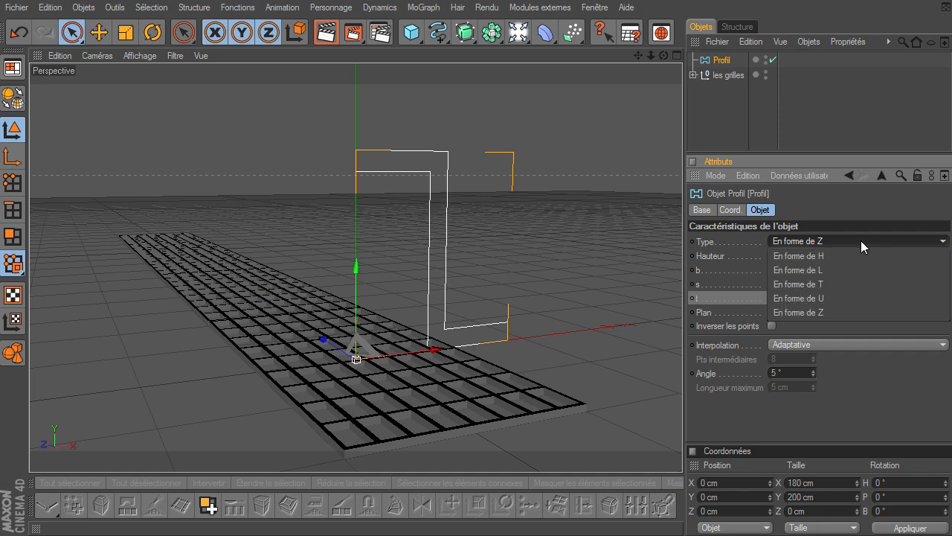
{"action": "left_click", "coordinate": [797, 283]}
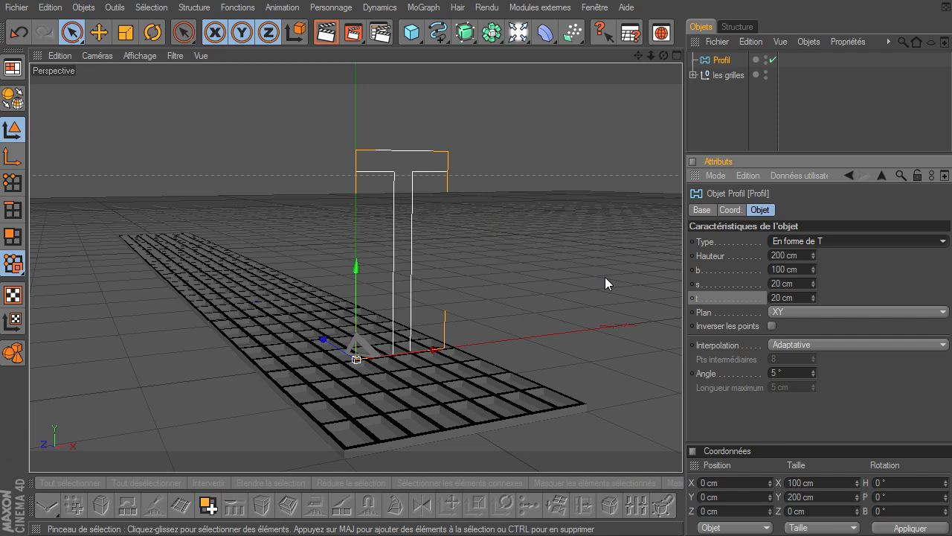
Step: Try values of 10, 200, 40, 20 and 100 cm for the T profile's width b
{"action": "left_click", "coordinate": [801, 299]}
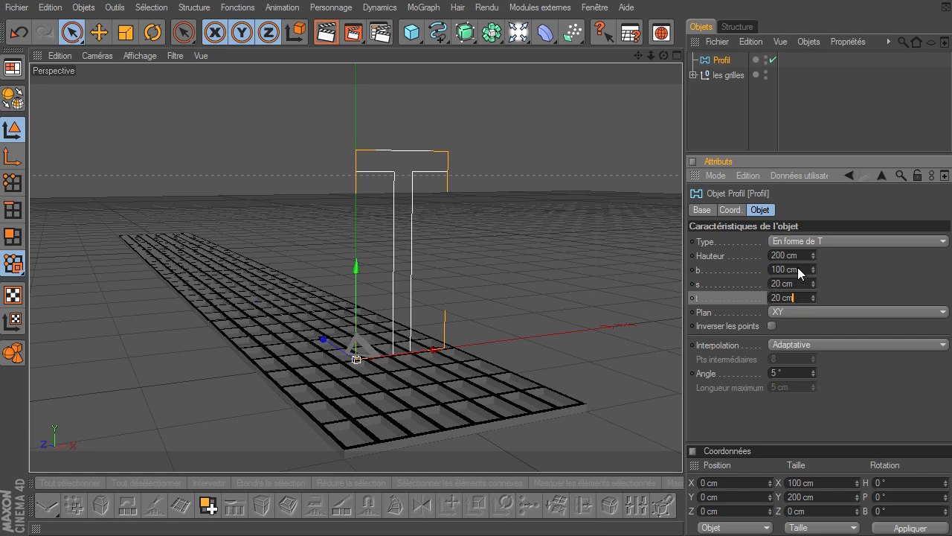
{"action": "key", "text": "Return"}
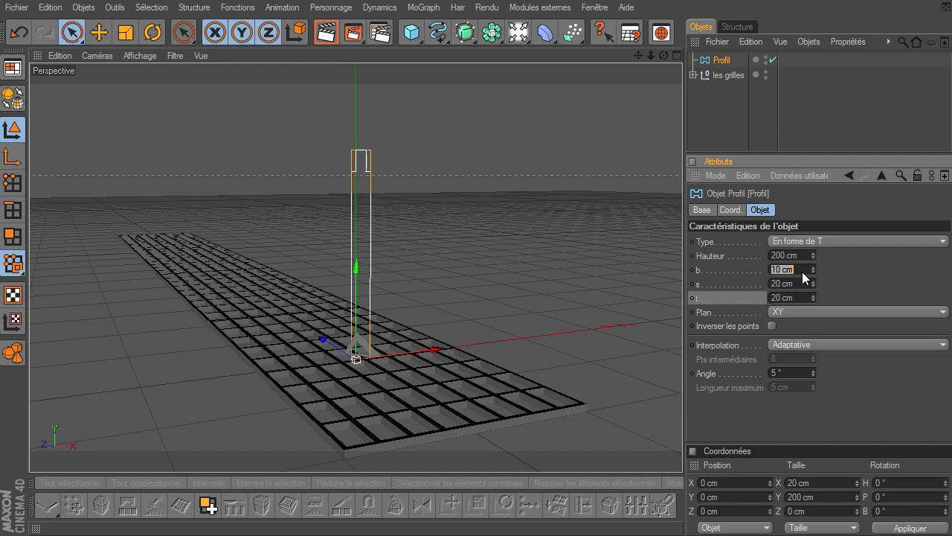
{"action": "key", "text": "Return"}
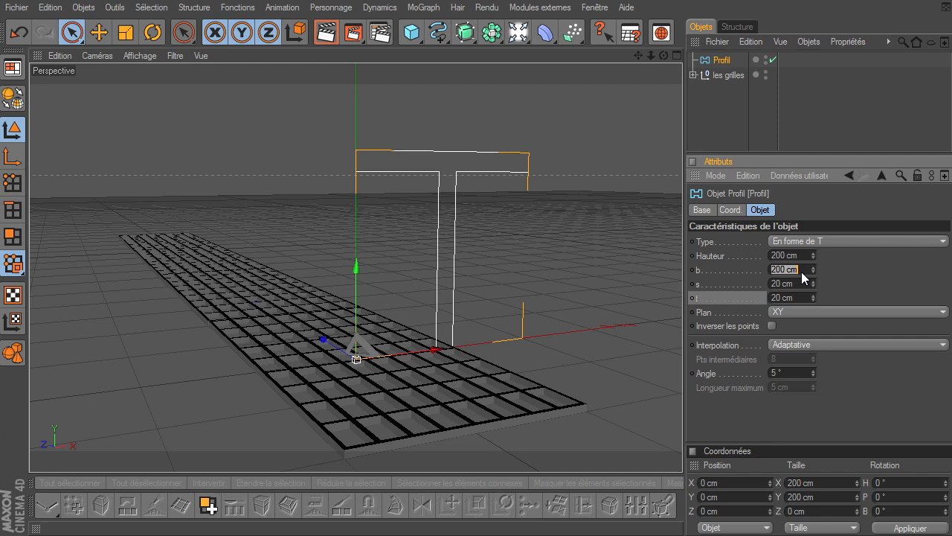
{"action": "key", "text": "Return"}
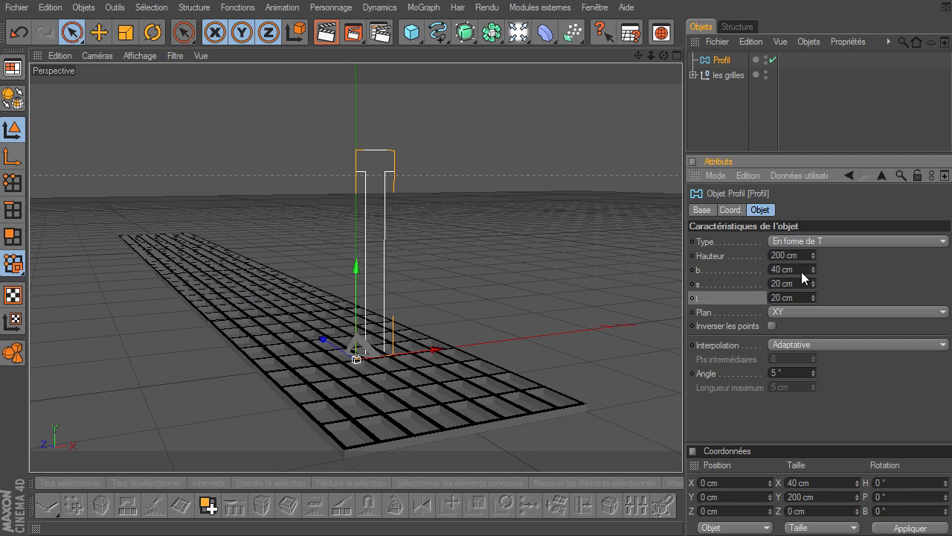
{"action": "left_click_drag", "start_coordinate": [664, 55], "coordinate": [682, 368]}
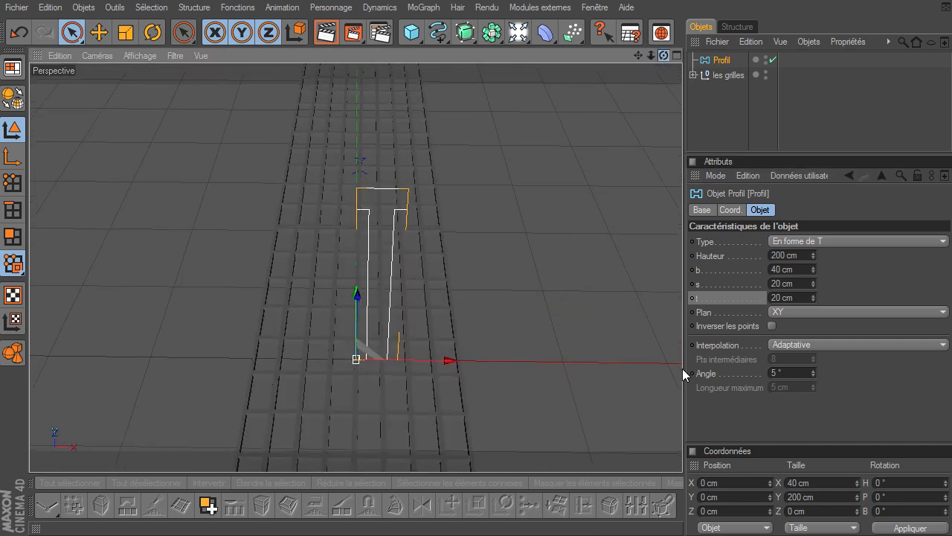
{"action": "left_click", "coordinate": [801, 268]}
{"action": "type", "text": "20"}
{"action": "key", "text": "Return"}
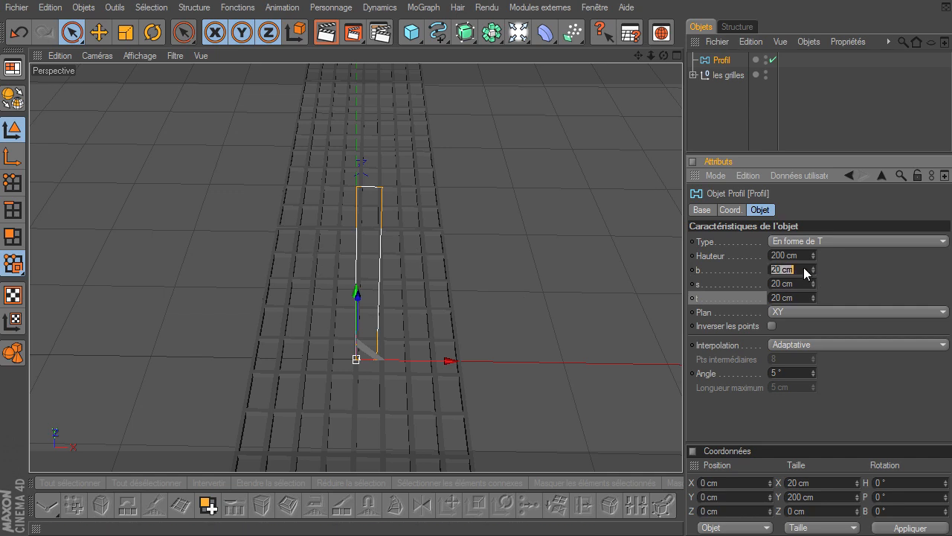
{"action": "key", "text": "Return"}
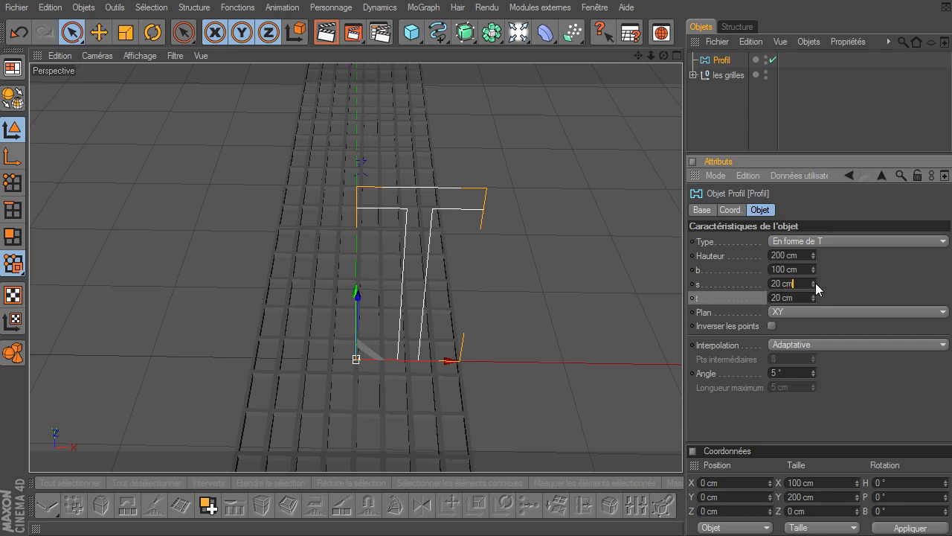
Step: Thin the T profile's stem by setting s first to 10 cm and finally to 5 cm
{"action": "type", "text": "10"}
{"action": "key", "text": "Return"}
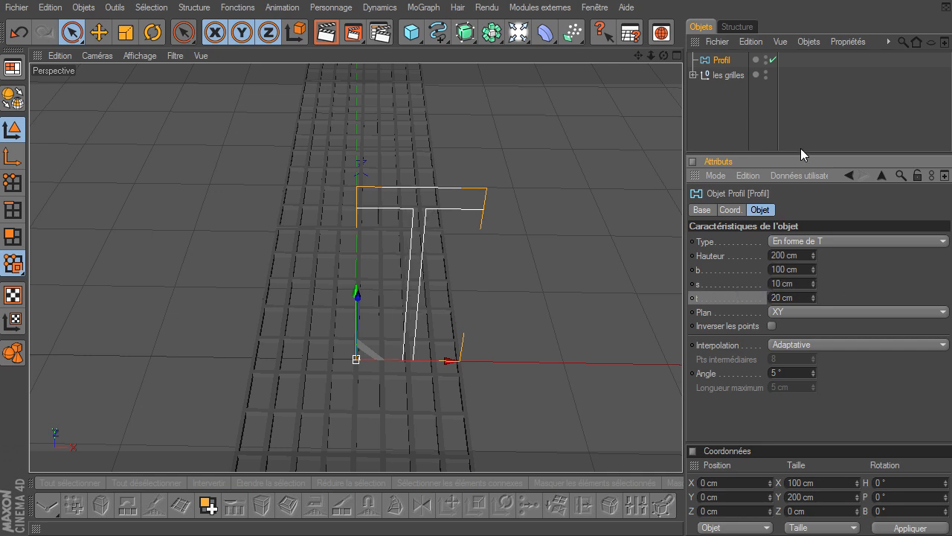
{"action": "left_click", "coordinate": [806, 284]}
{"action": "type", "text": "5"}
{"action": "key", "text": "Return"}
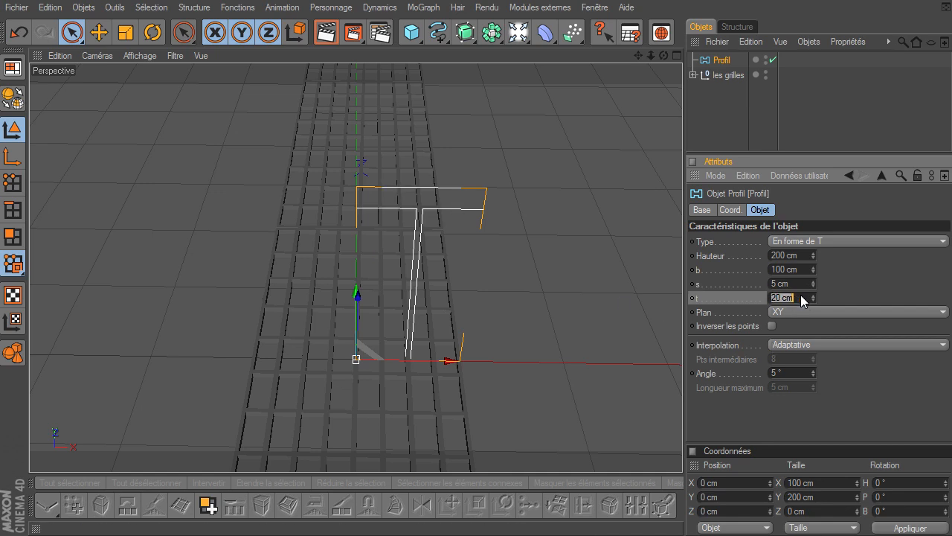
Step: Set the T profile's flange thickness t to 5 cm and its width b to 20 cm
{"action": "type", "text": "5"}
{"action": "key", "text": "Return"}
{"action": "left_click", "coordinate": [805, 272]}
{"action": "type", "text": "20"}
{"action": "key", "text": "Return"}
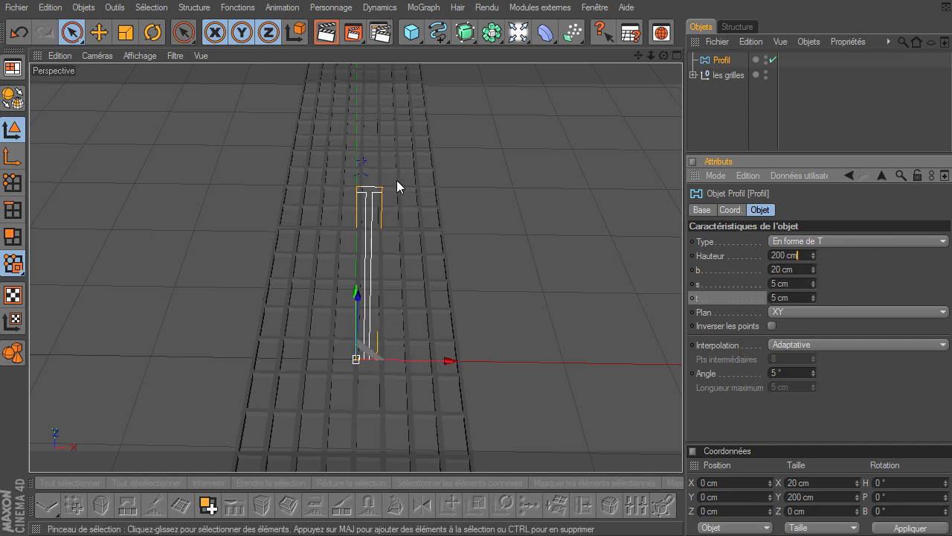
Step: Set the T profile's height to 20 cm
{"action": "left_click", "coordinate": [804, 255]}
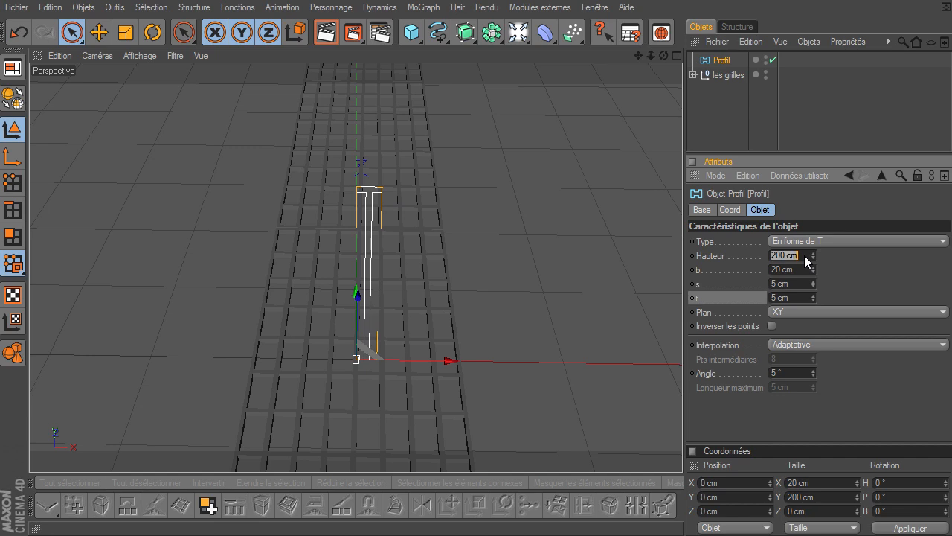
{"action": "type", "text": "20"}
{"action": "key", "text": "Return"}
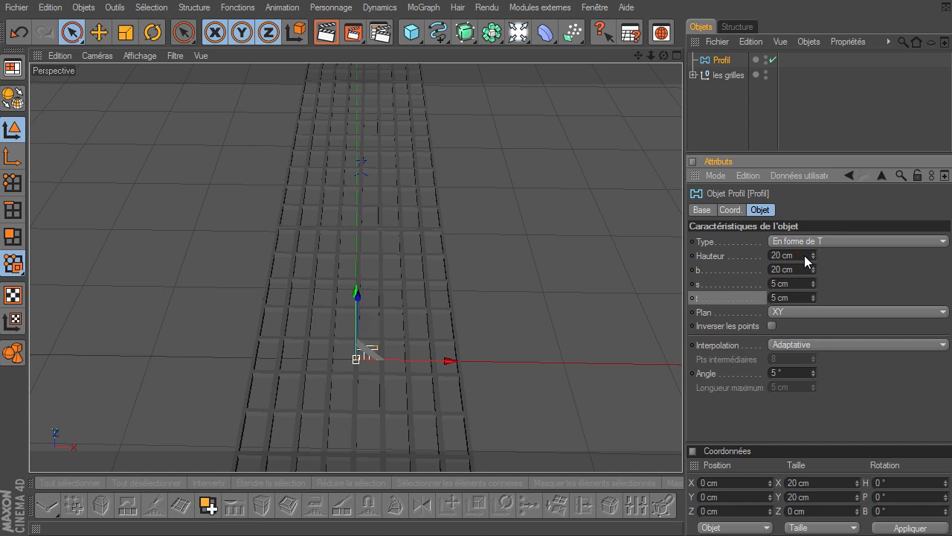
Step: Add an Extrusion NURBS object and nest the T profile spline inside it
{"action": "left_click_drag", "start_coordinate": [639, 55], "coordinate": [682, 369]}
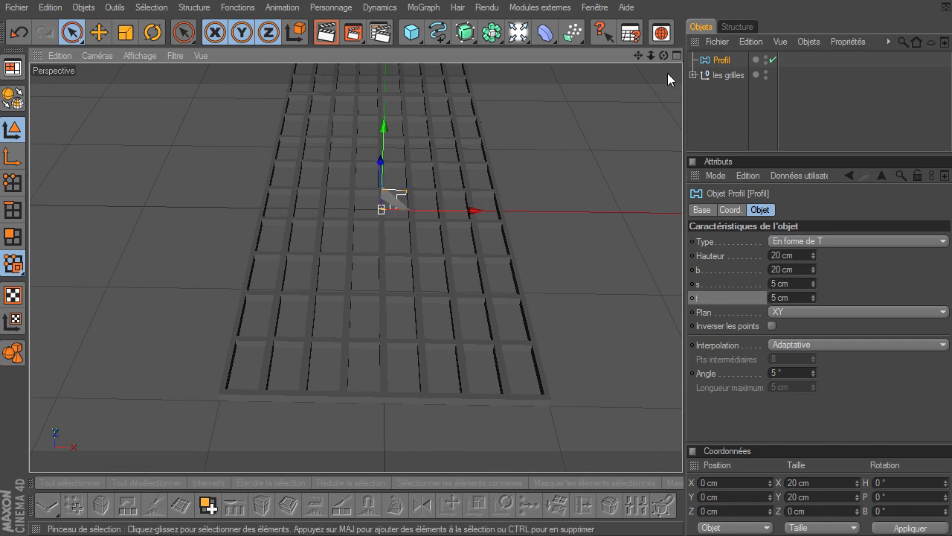
{"action": "left_click_drag", "start_coordinate": [664, 56], "coordinate": [682, 368]}
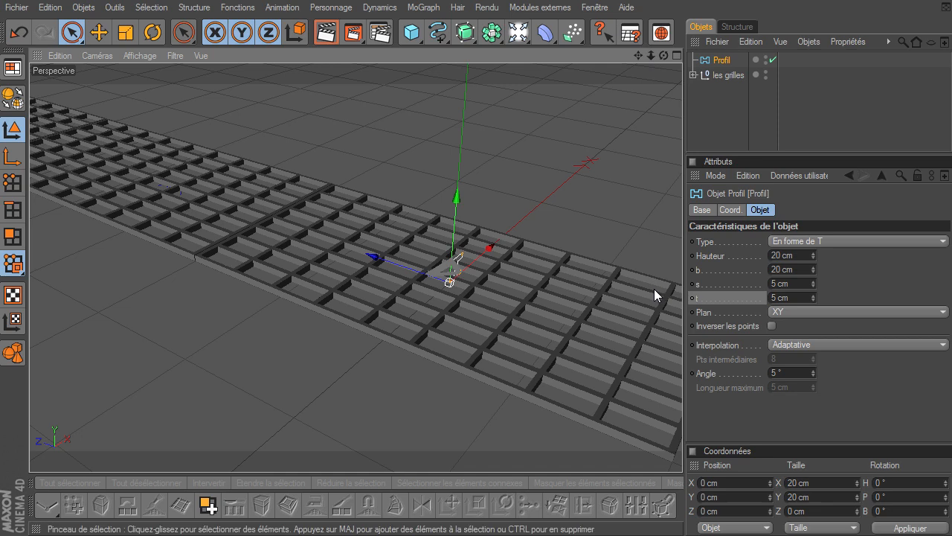
{"action": "left_click_drag", "start_coordinate": [651, 55], "coordinate": [537, 72]}
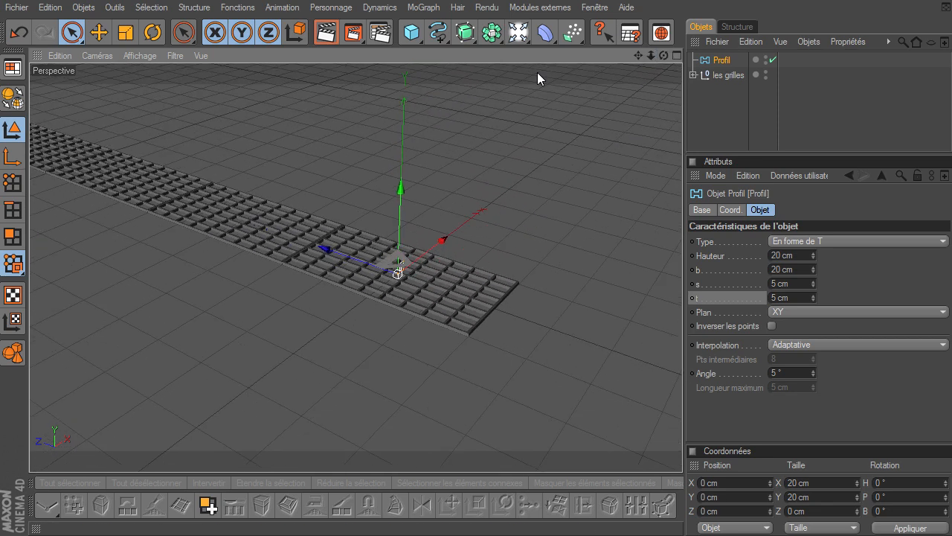
{"action": "left_click_drag", "start_coordinate": [637, 56], "coordinate": [217, 293]}
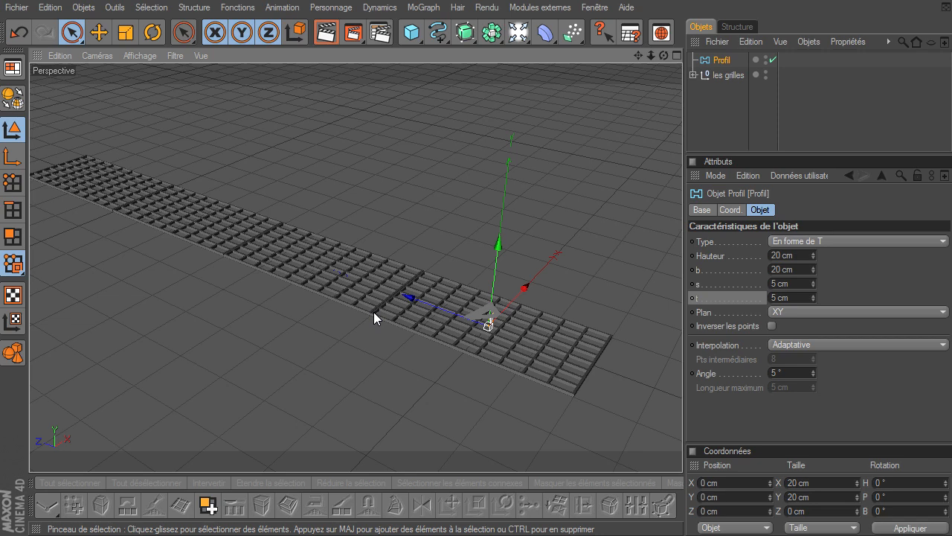
{"action": "left_click_drag", "start_coordinate": [465, 32], "coordinate": [670, 43]}
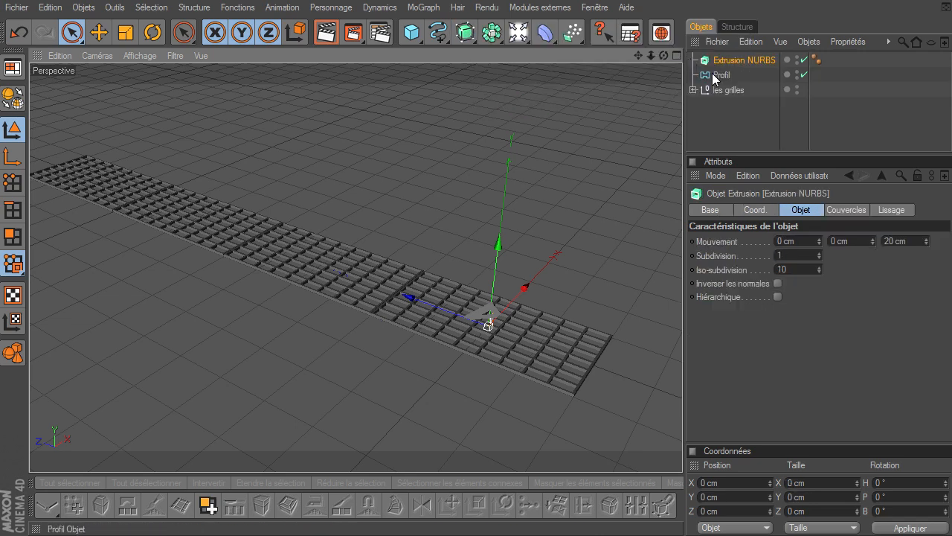
{"action": "left_click", "coordinate": [720, 76]}
{"action": "left_click_drag", "start_coordinate": [719, 82], "coordinate": [735, 60]}
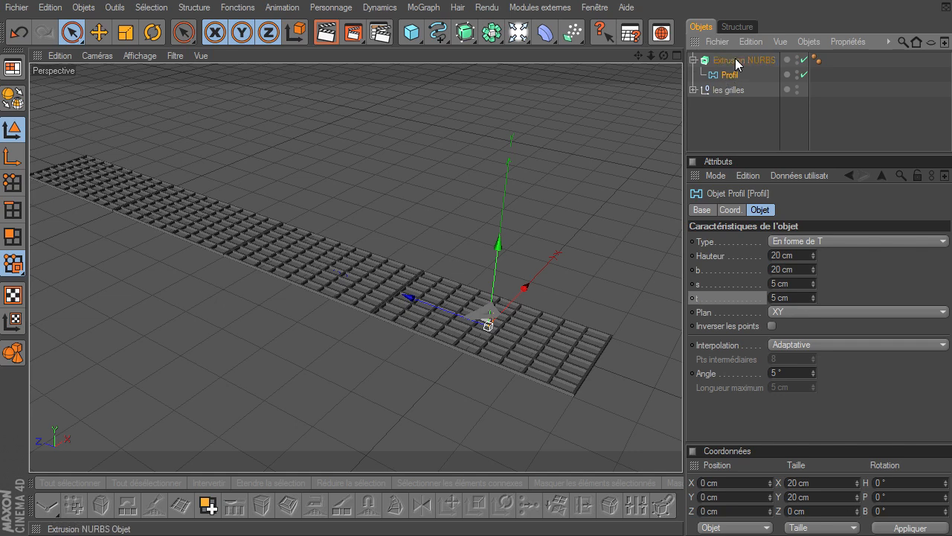
{"action": "left_click", "coordinate": [735, 60]}
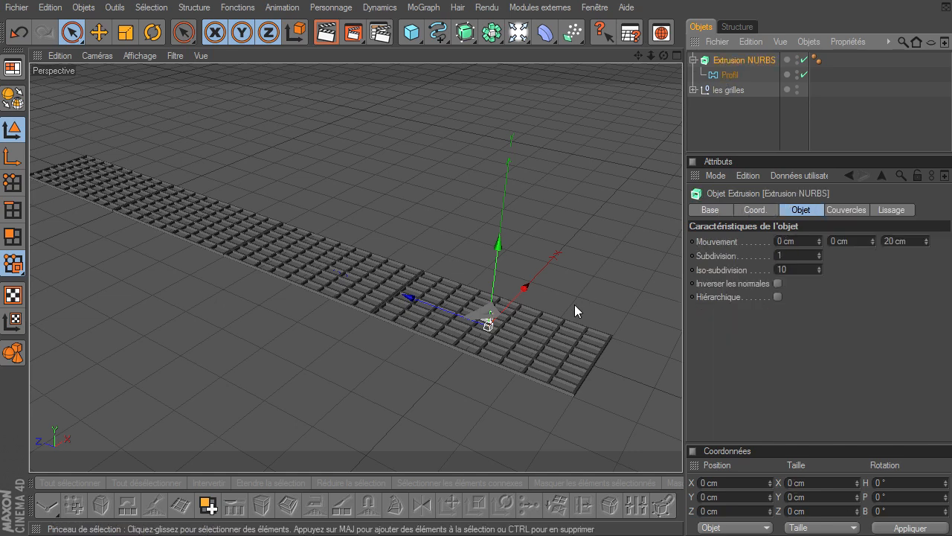
Step: Extrude the T profile 1610 cm along Z and slide the beam back to about Z -205 cm
{"action": "left_click", "coordinate": [913, 239]}
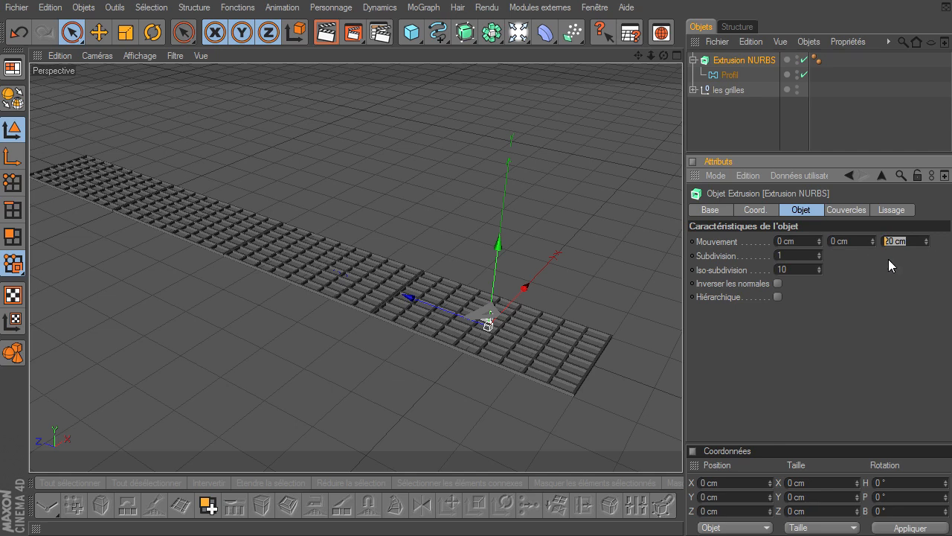
{"action": "type", "text": "1610"}
{"action": "key", "text": "Return"}
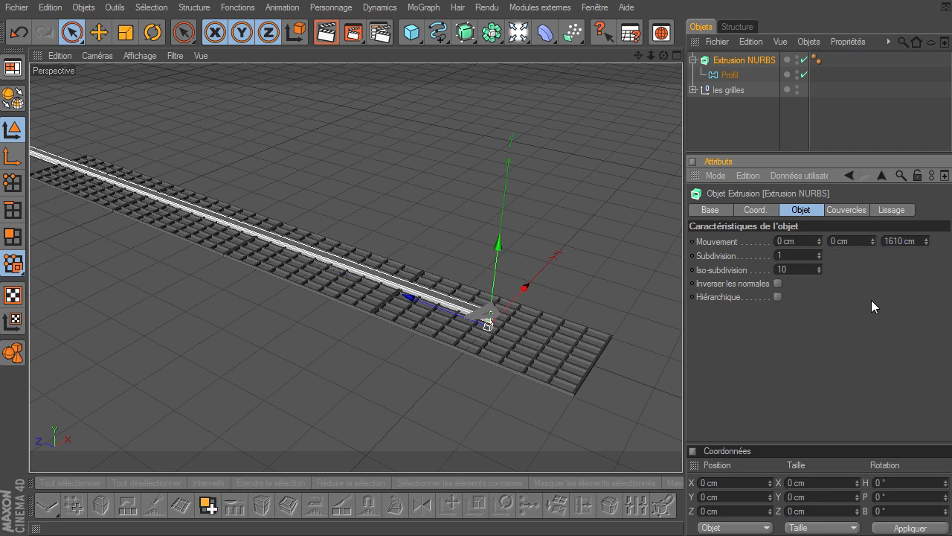
{"action": "left_click_drag", "start_coordinate": [403, 295], "coordinate": [682, 368]}
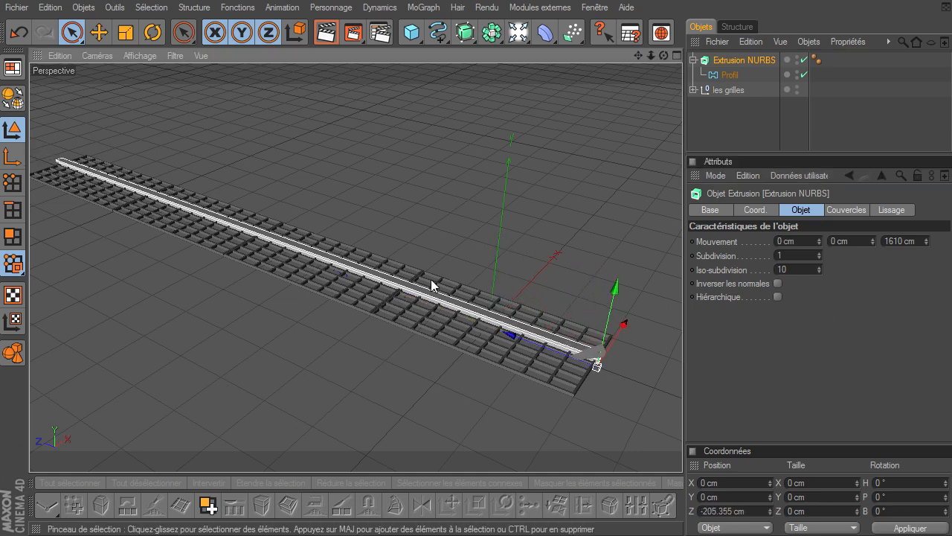
Step: Check the beam against the grilles in the top view and set its Z extrusion length to 1640 cm
{"action": "left_click", "coordinate": [677, 56]}
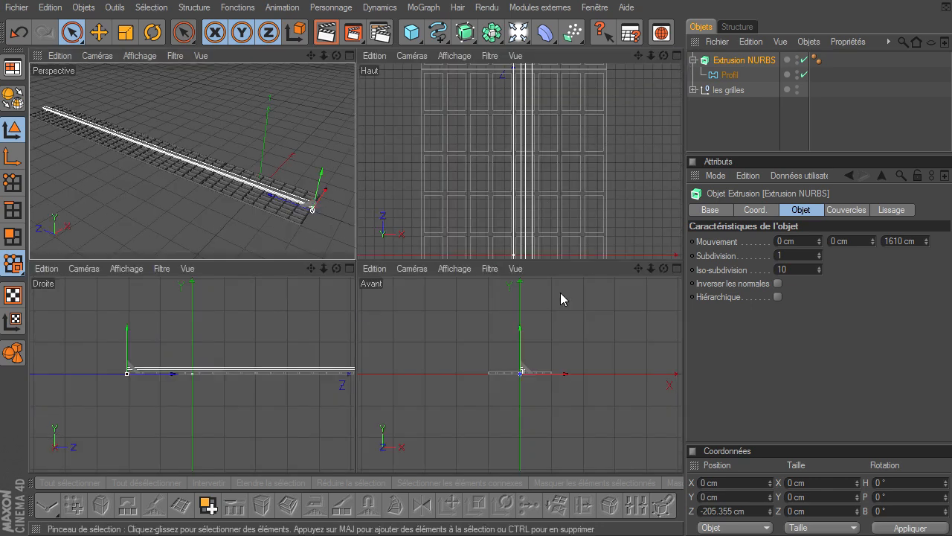
{"action": "left_click_drag", "start_coordinate": [651, 56], "coordinate": [682, 368]}
{"action": "left_click", "coordinate": [676, 56]}
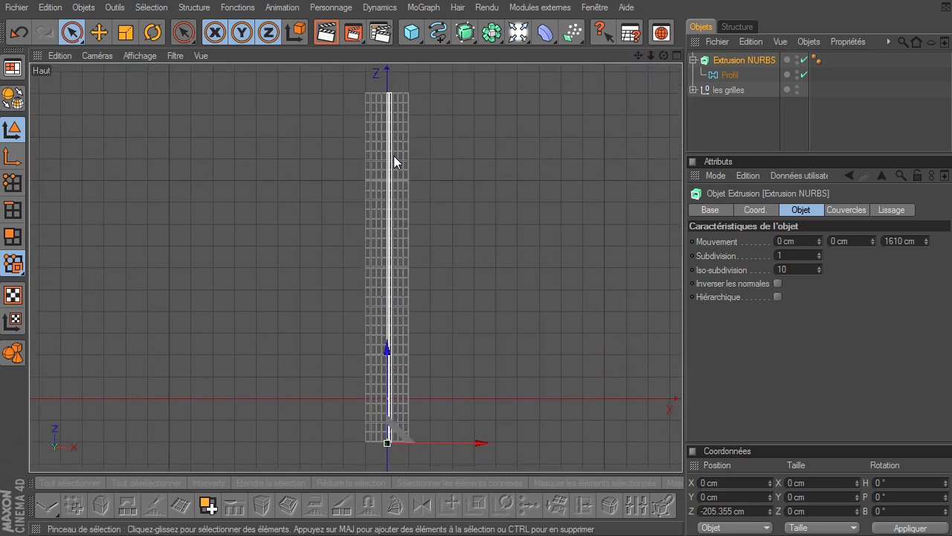
{"action": "left_click", "coordinate": [893, 241]}
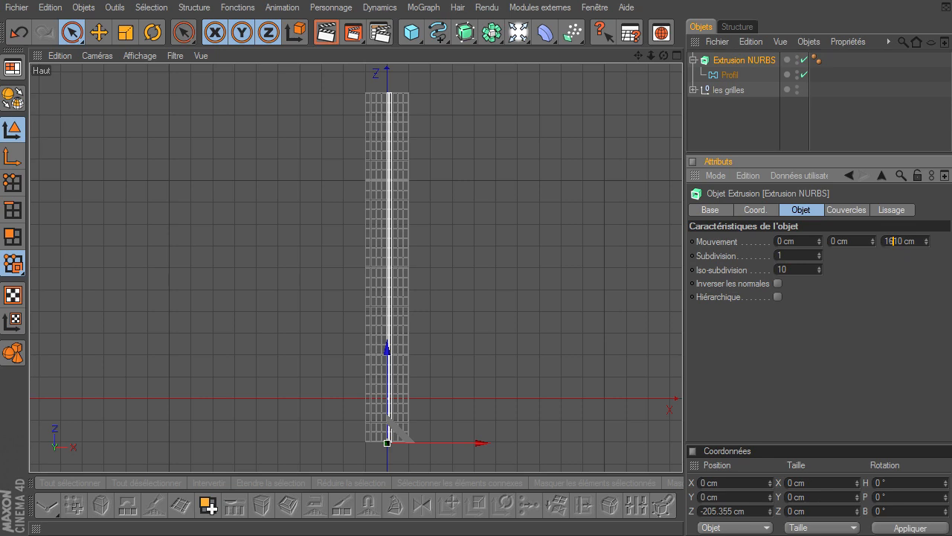
{"action": "type", "text": "4"}
{"action": "key", "text": "Delete"}
{"action": "key", "text": "Return"}
Step: Shift the beam along Z to about -216 cm so it overhangs both ends of the grille row
{"action": "left_click_drag", "start_coordinate": [388, 353], "coordinate": [682, 368]}
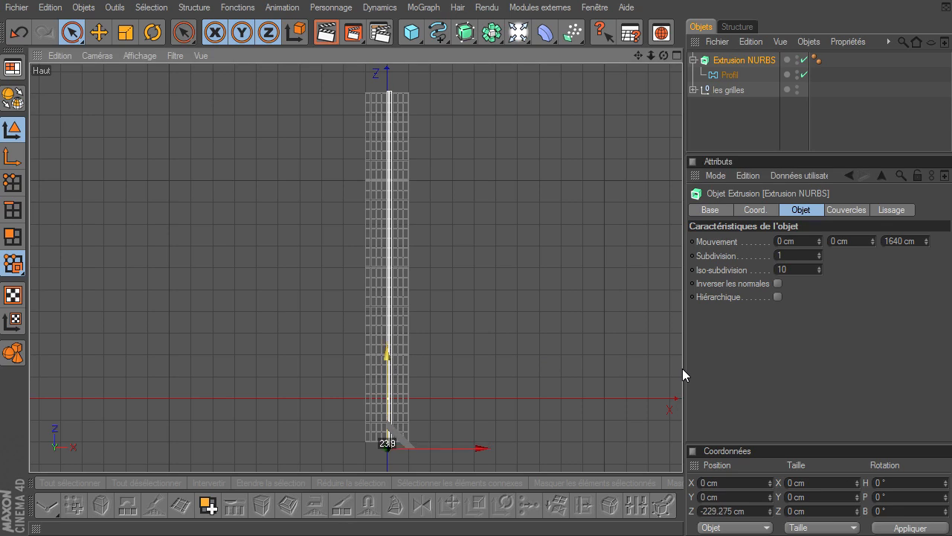
{"action": "left_click", "coordinate": [509, 302]}
{"action": "left_click", "coordinate": [738, 59]}
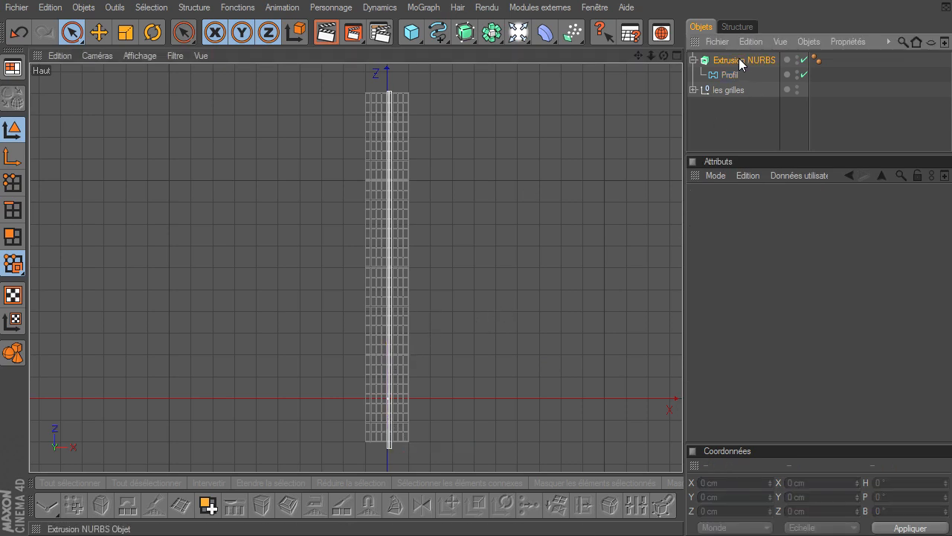
{"action": "left_click_drag", "start_coordinate": [392, 357], "coordinate": [683, 375]}
{"action": "left_click", "coordinate": [458, 338]}
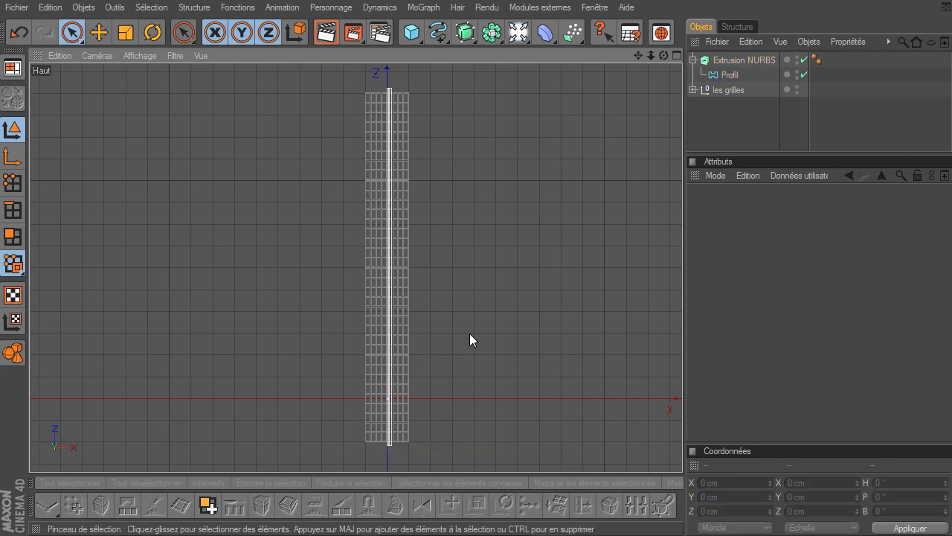
Step: Collapse the Extrusion NURBS hierarchy and rename the object poutrelle
{"action": "left_click", "coordinate": [676, 56]}
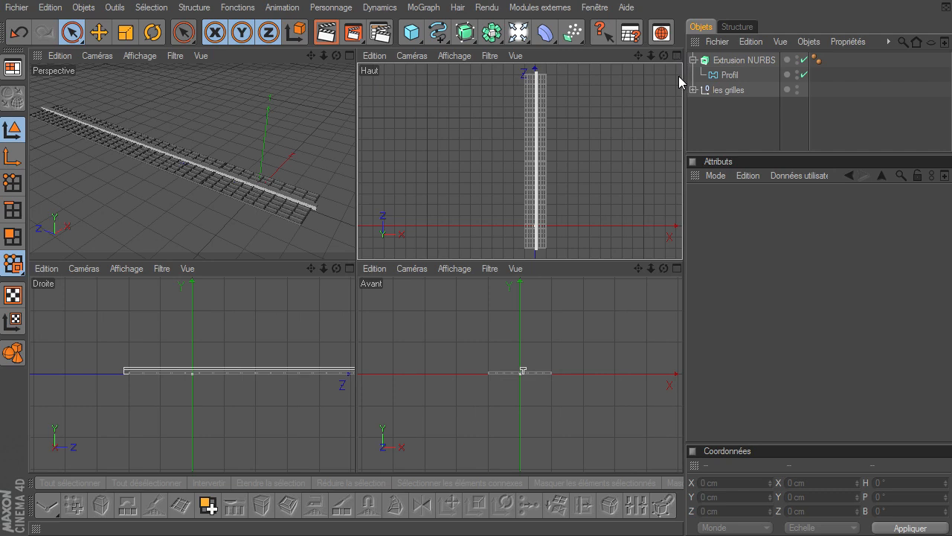
{"action": "left_click", "coordinate": [349, 56]}
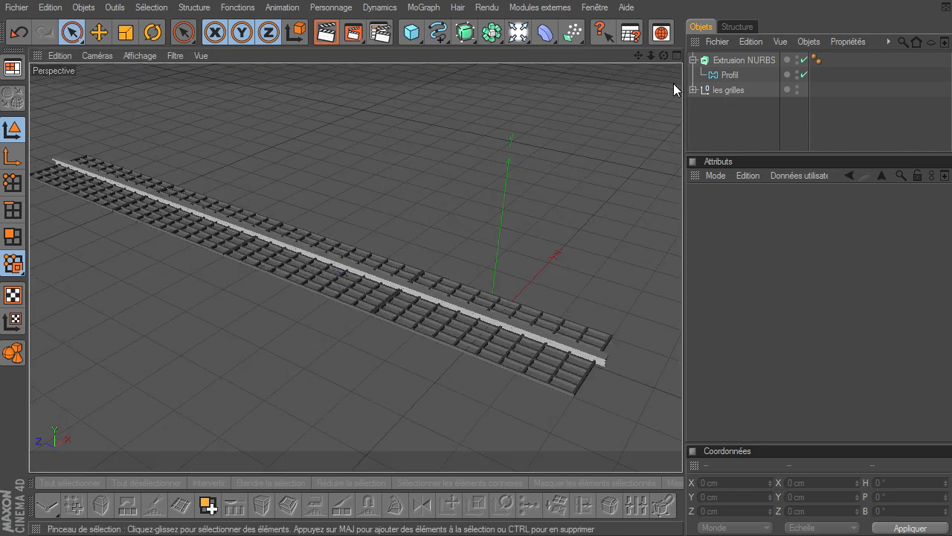
{"action": "left_click_drag", "start_coordinate": [664, 56], "coordinate": [683, 368]}
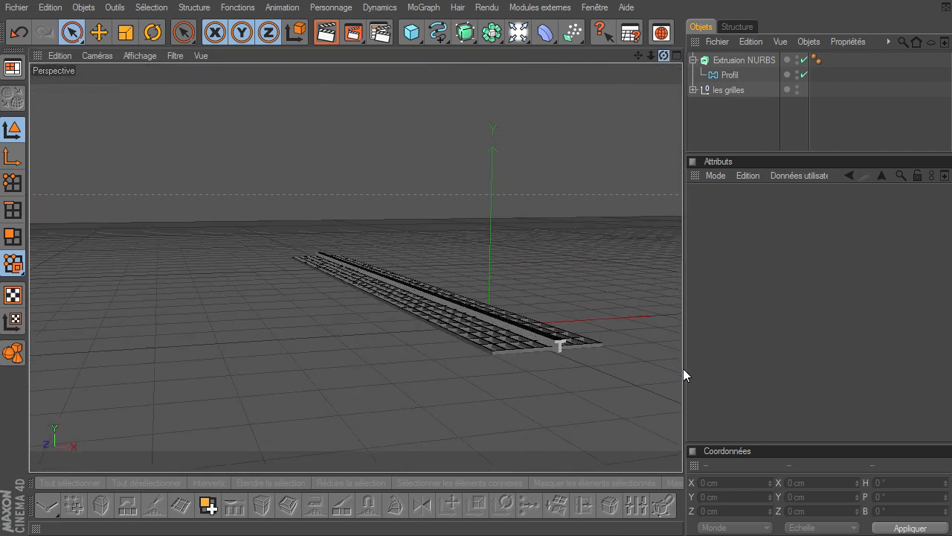
{"action": "left_click", "coordinate": [723, 61]}
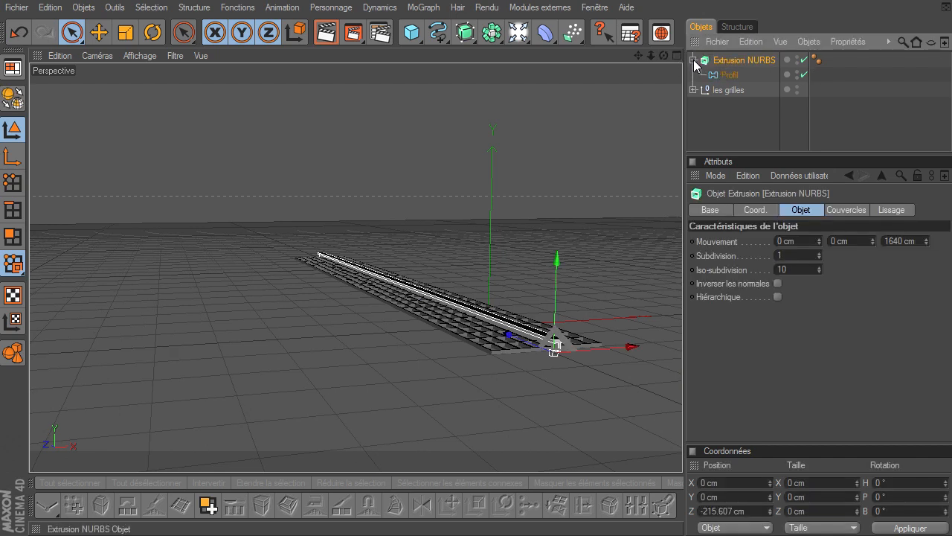
{"action": "left_click", "coordinate": [694, 59]}
{"action": "double_click", "coordinate": [744, 60]}
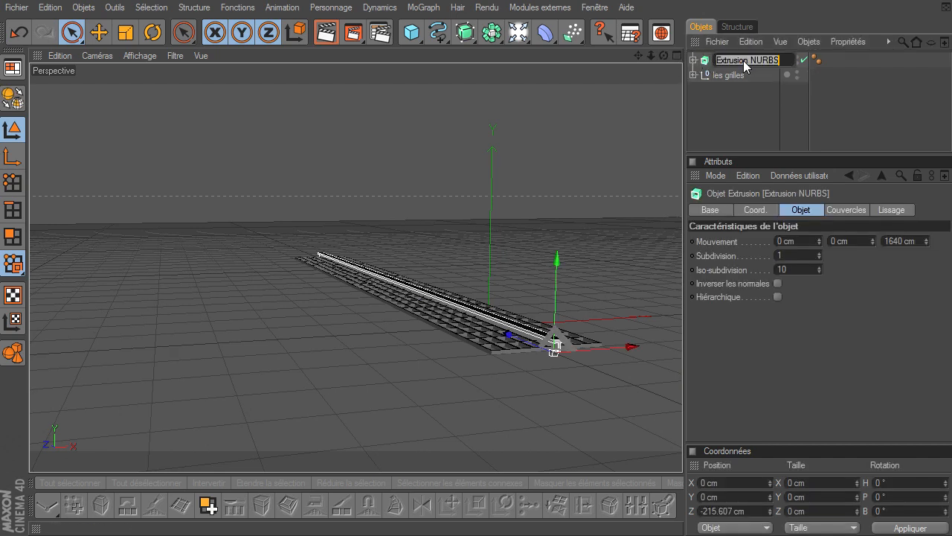
{"action": "type", "text": "poutrelle"}
{"action": "key", "text": "Return"}
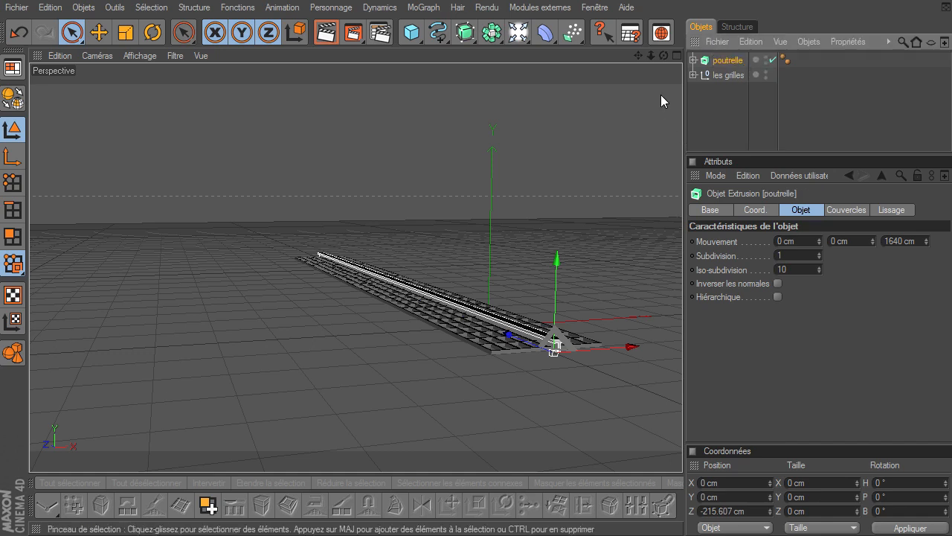
Step: Lower the poutrelle beam to about Y -20 cm so its flange sits directly beneath the grilles
{"action": "left_click_drag", "start_coordinate": [638, 56], "coordinate": [683, 369]}
{"action": "left_click_drag", "start_coordinate": [270, 184], "coordinate": [267, 259]}
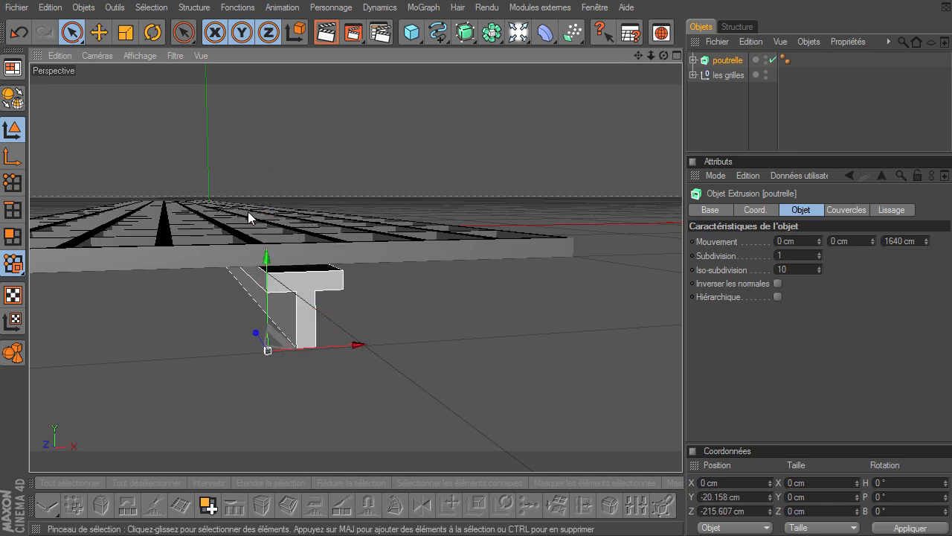
{"action": "scroll", "coordinate": [247, 213], "scroll_direction": "up", "scroll_amount": 4}
{"action": "scroll", "coordinate": [242, 215], "scroll_direction": "down", "scroll_amount": 2}
{"action": "left_click_drag", "start_coordinate": [664, 56], "coordinate": [682, 368]}
{"action": "mouse_move", "coordinate": [637, 57]}
{"action": "left_mouse_down"}
{"action": "mouse_move", "coordinate": [685, 377]}
{"action": "mouse_move", "coordinate": [476, 229]}
{"action": "left_mouse_up"}
{"action": "left_click_drag", "start_coordinate": [300, 378], "coordinate": [682, 368]}
Step: In the front view, move the poutrelle beam along X to about 80 cm, aligning it with the grille's outer edge
{"action": "left_click", "coordinate": [676, 57]}
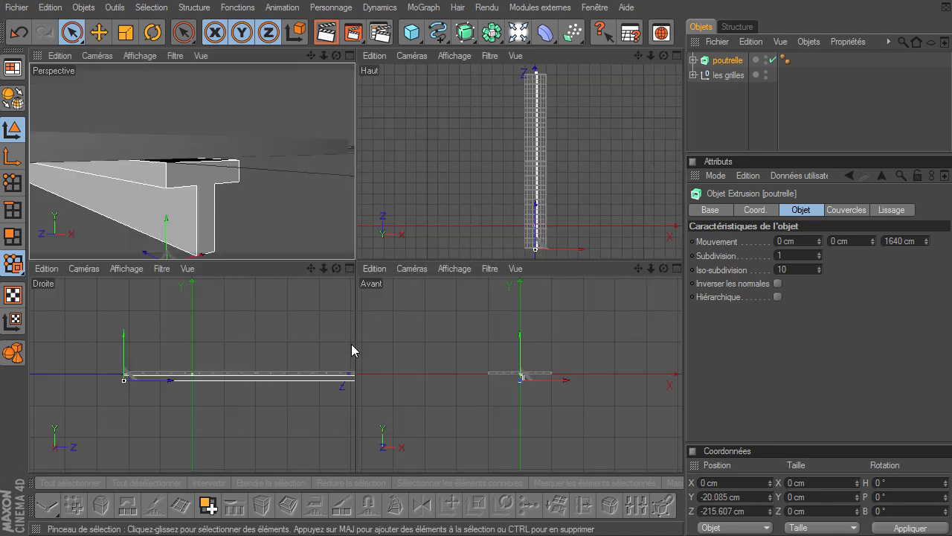
{"action": "left_click", "coordinate": [676, 268]}
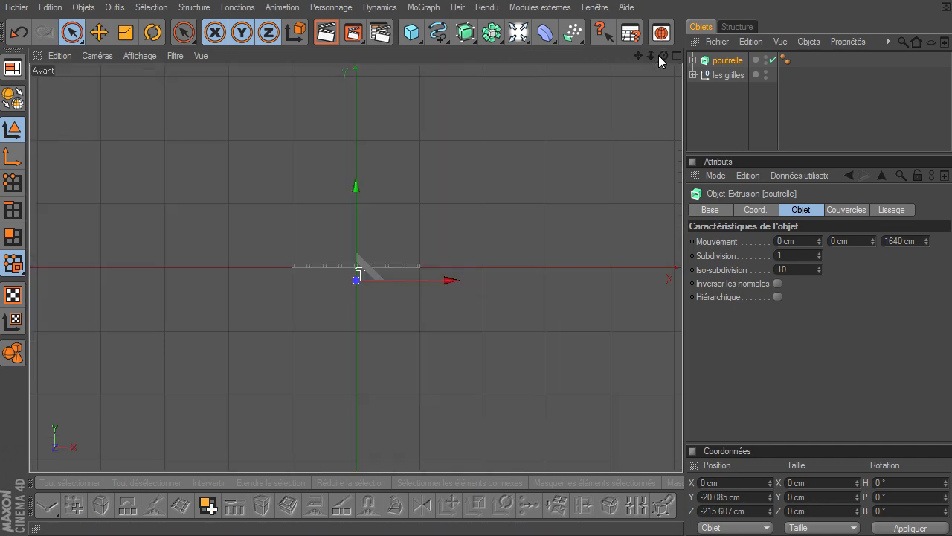
{"action": "left_click_drag", "start_coordinate": [682, 368], "coordinate": [682, 368]}
{"action": "left_click_drag", "start_coordinate": [649, 56], "coordinate": [682, 368]}
{"action": "left_click_drag", "start_coordinate": [451, 321], "coordinate": [661, 321]}
{"action": "left_click", "coordinate": [720, 104]}
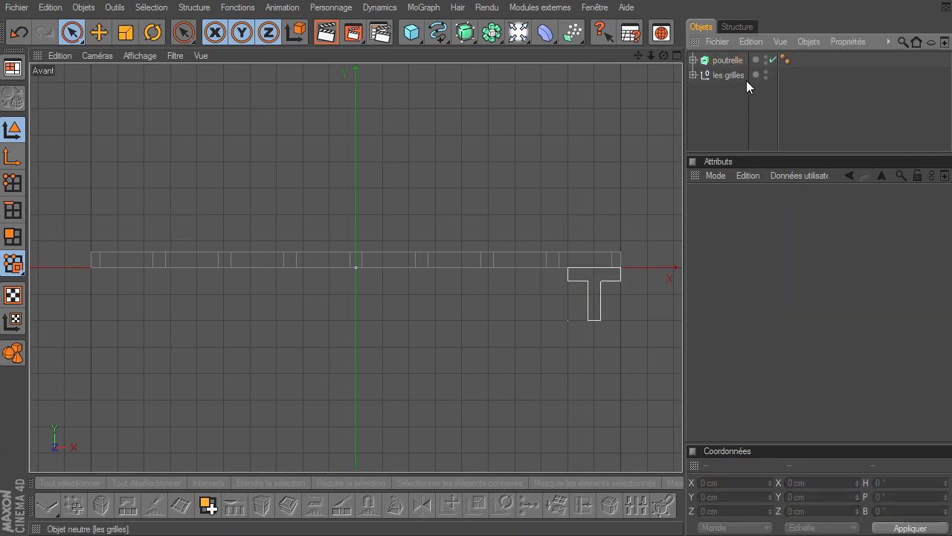
Step: Create an instance of the poutrelle beam and reselect the original beam in the four-view layout
{"action": "left_click", "coordinate": [739, 60]}
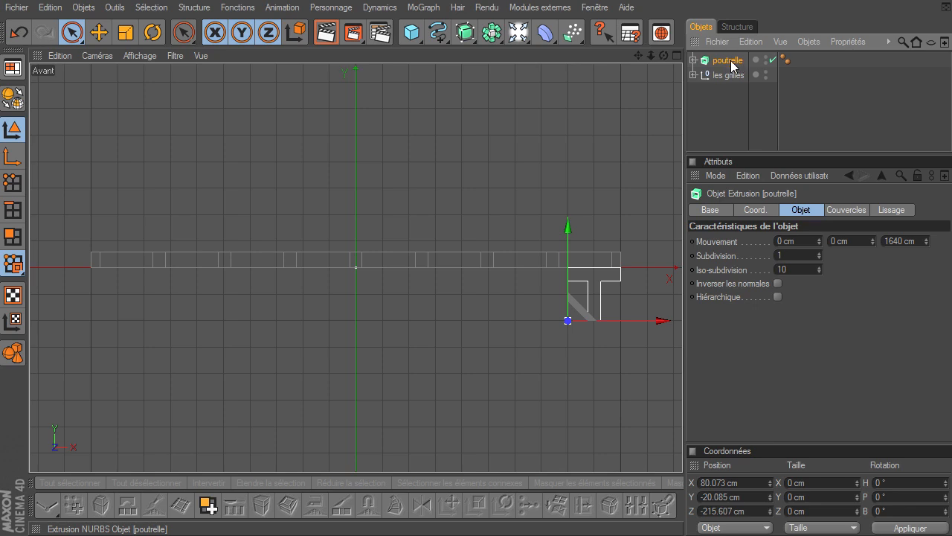
{"action": "left_click", "coordinate": [492, 32]}
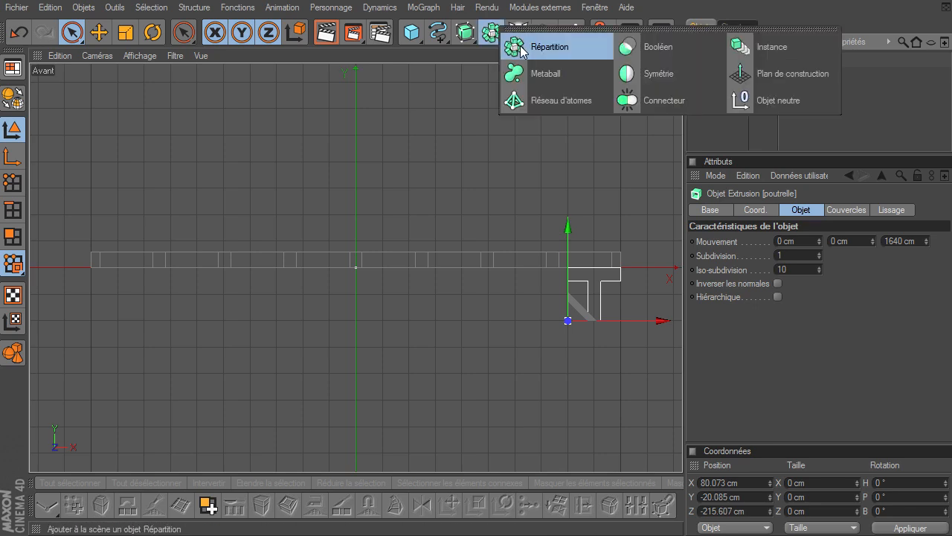
{"action": "left_click", "coordinate": [758, 58]}
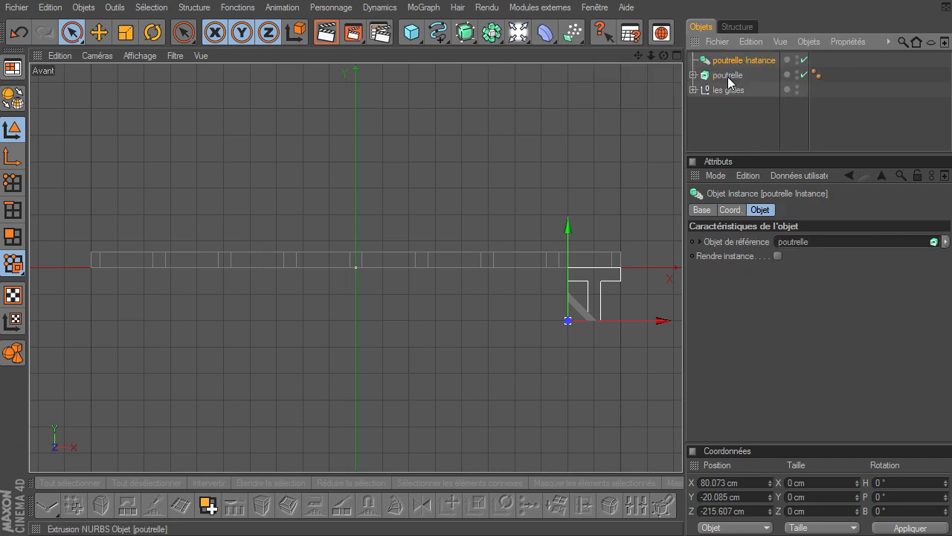
{"action": "left_click", "coordinate": [678, 56]}
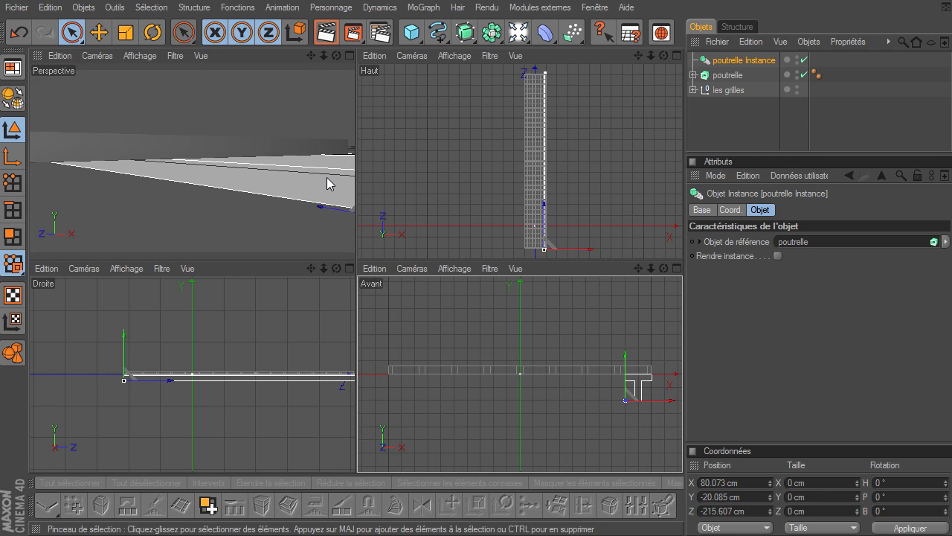
{"action": "left_click", "coordinate": [731, 75]}
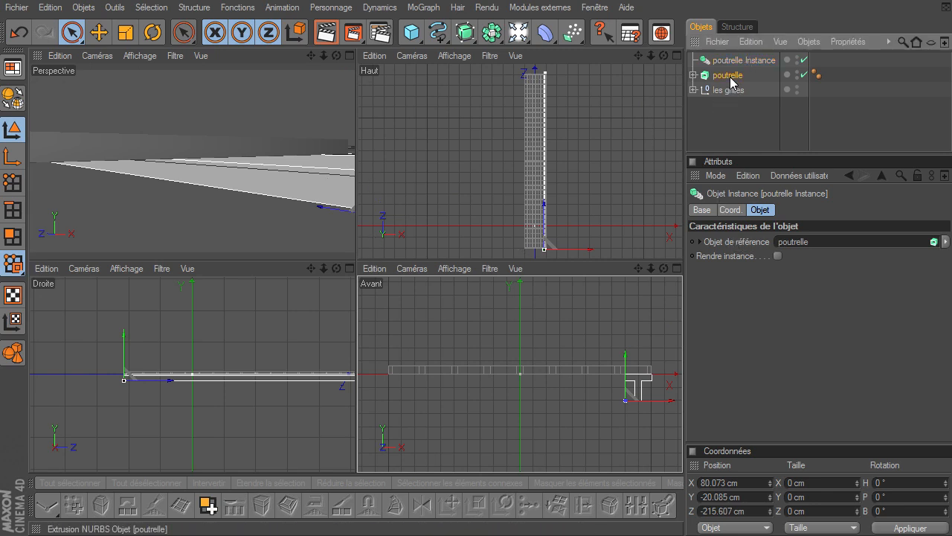
{"action": "left_click", "coordinate": [755, 62]}
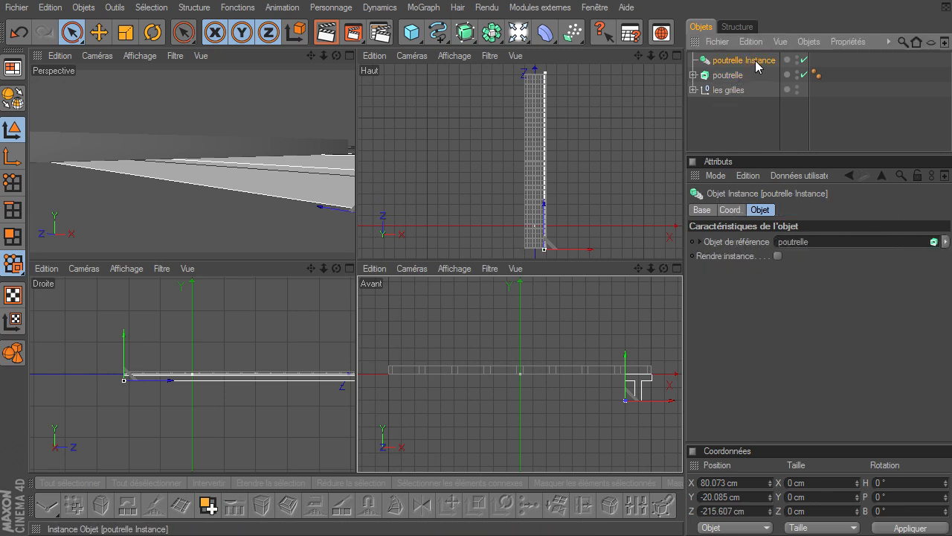
{"action": "left_click", "coordinate": [715, 79]}
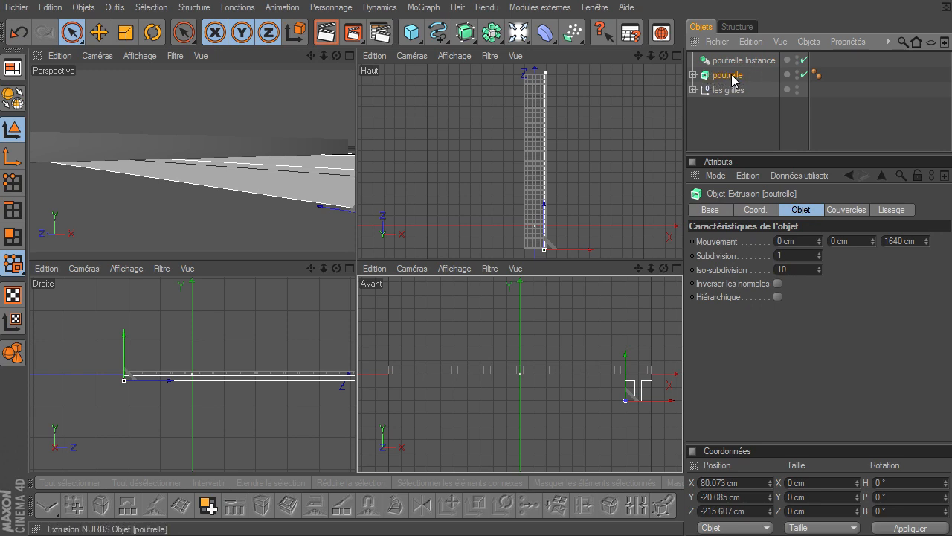
Step: Move the poutrelle instance along X to about -100 cm, aligning it beneath the opposite outer edge of the grilles
{"action": "left_click", "coordinate": [693, 75]}
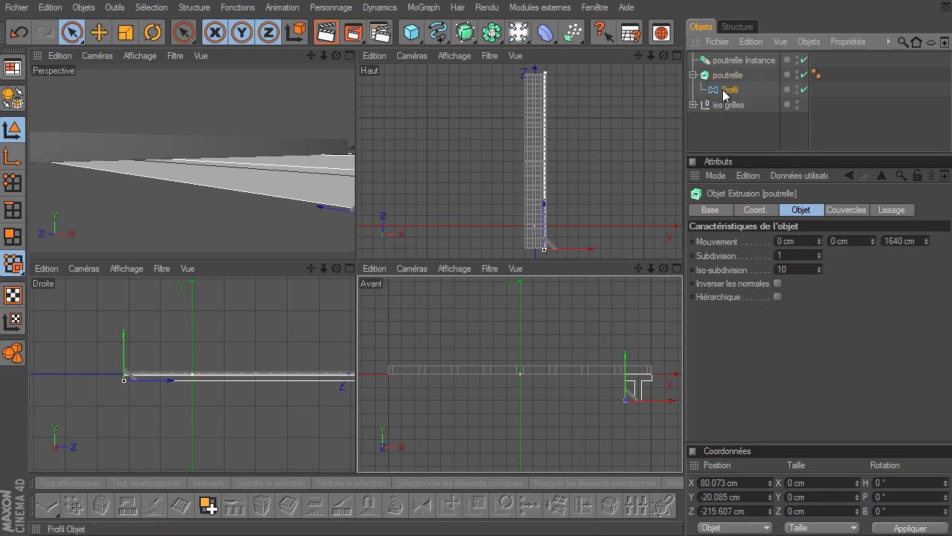
{"action": "left_click", "coordinate": [729, 90]}
{"action": "left_click", "coordinate": [741, 61]}
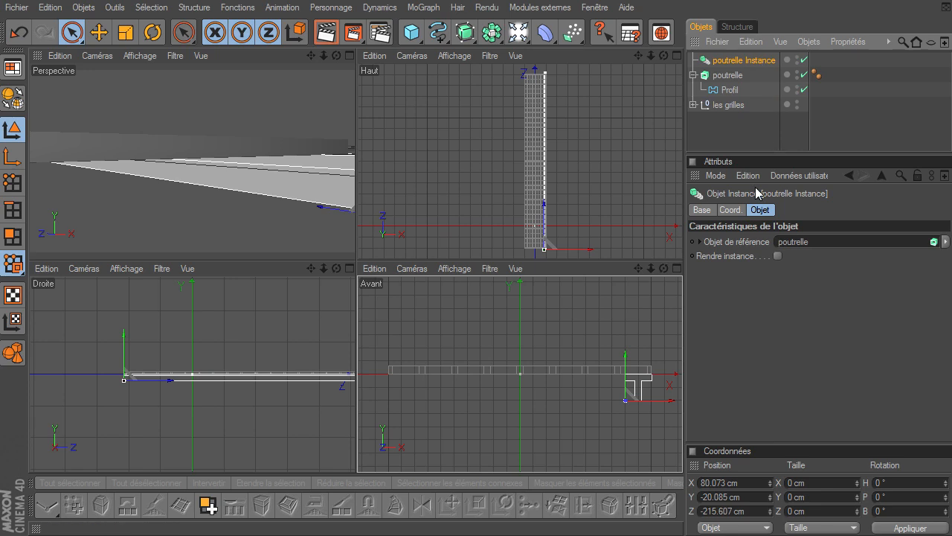
{"action": "left_click_drag", "start_coordinate": [657, 406], "coordinate": [682, 368]}
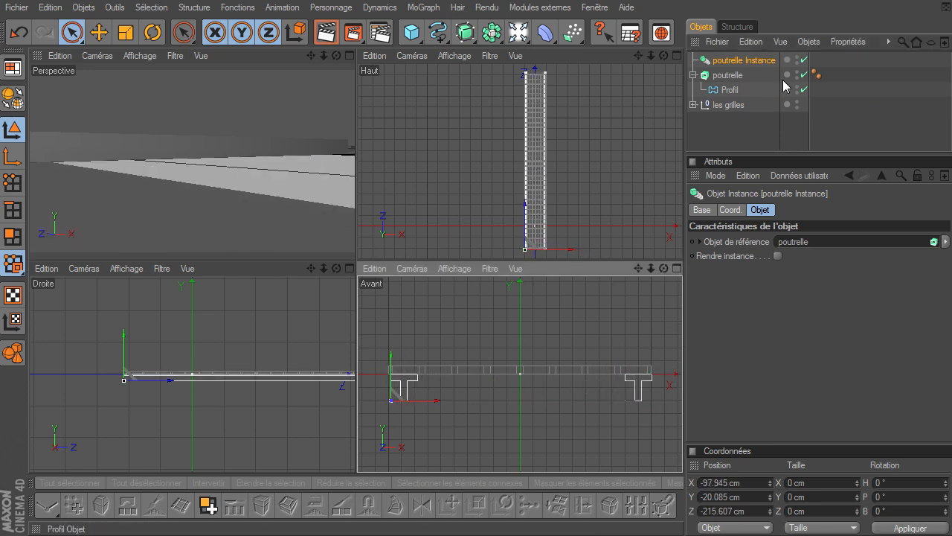
{"action": "left_click_drag", "start_coordinate": [639, 268], "coordinate": [682, 368]}
{"action": "mouse_move", "coordinate": [651, 268]}
{"action": "left_mouse_down"}
{"action": "mouse_move", "coordinate": [683, 368]}
{"action": "mouse_move", "coordinate": [647, 273]}
{"action": "left_mouse_up"}
{"action": "left_click_drag", "start_coordinate": [682, 368], "coordinate": [641, 273]}
{"action": "left_click_drag", "start_coordinate": [591, 426], "coordinate": [580, 426]}
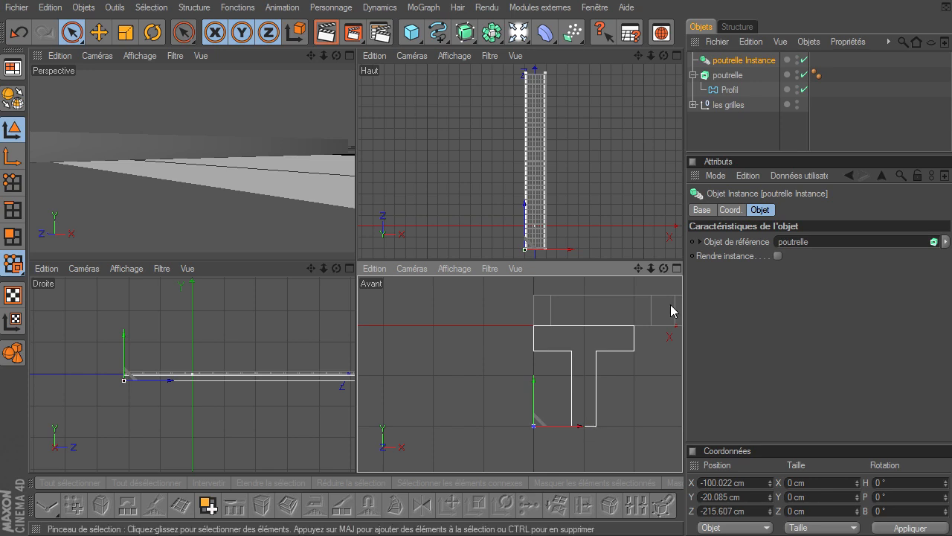
Step: Inspect and render the grilles with both support beams from different angles in the enlarged perspective view
{"action": "left_click", "coordinate": [724, 91]}
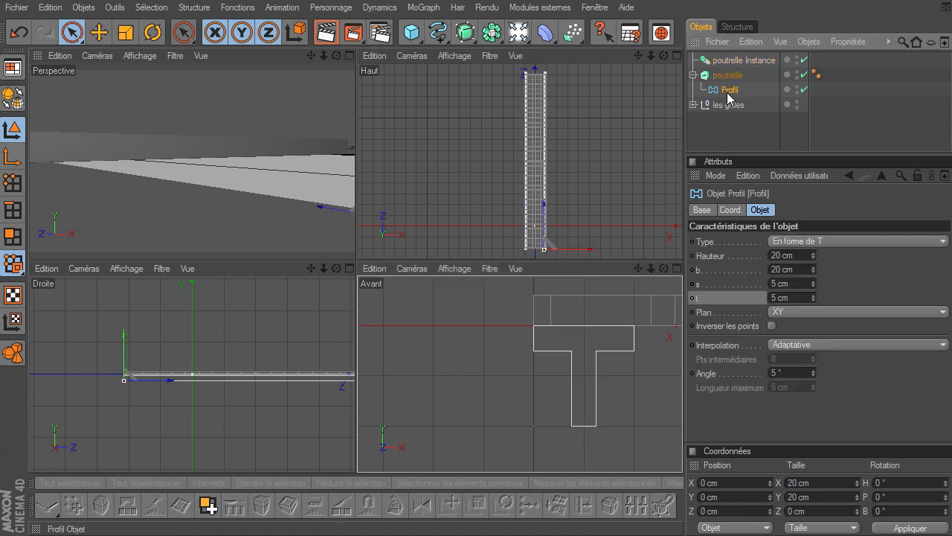
{"action": "left_click", "coordinate": [349, 56]}
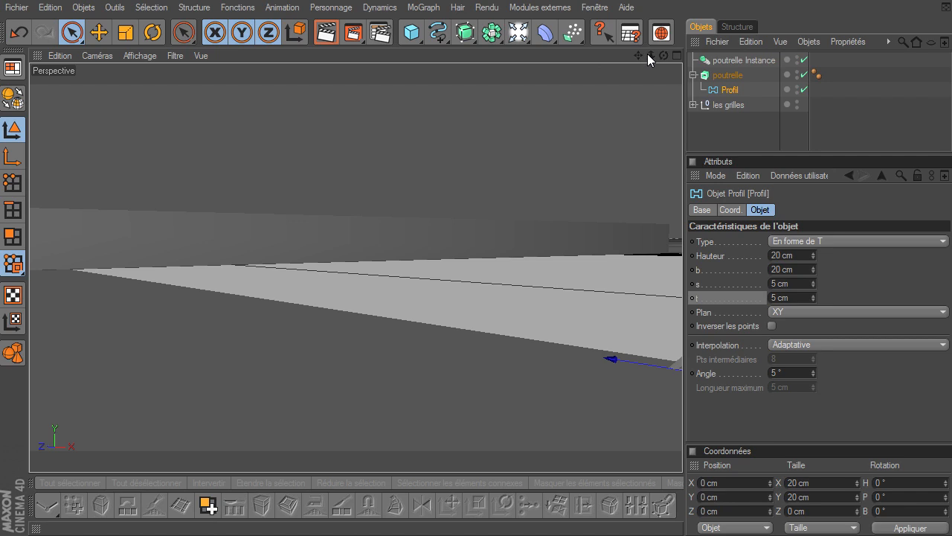
{"action": "left_click_drag", "start_coordinate": [648, 55], "coordinate": [682, 368]}
{"action": "left_click_drag", "start_coordinate": [663, 55], "coordinate": [638, 56]}
{"action": "left_click_drag", "start_coordinate": [651, 55], "coordinate": [638, 97]}
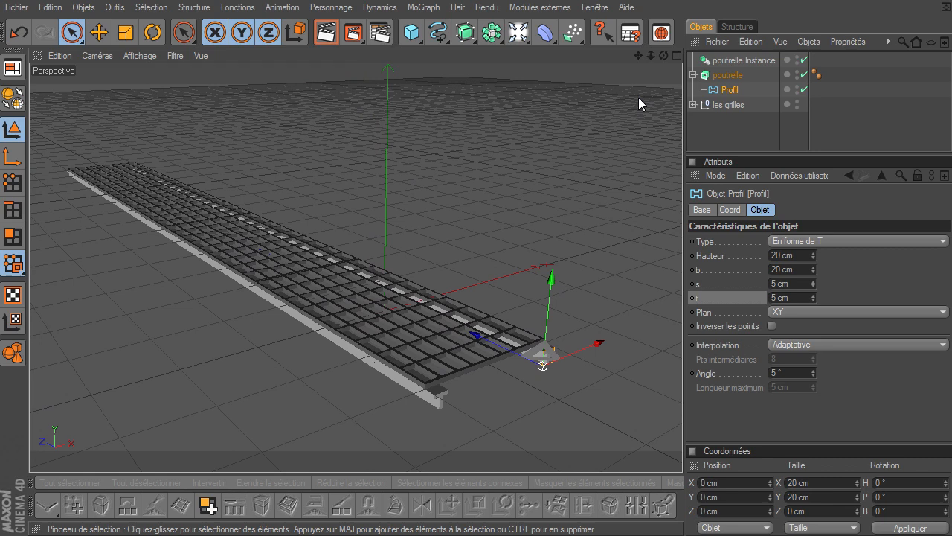
{"action": "left_click", "coordinate": [634, 141]}
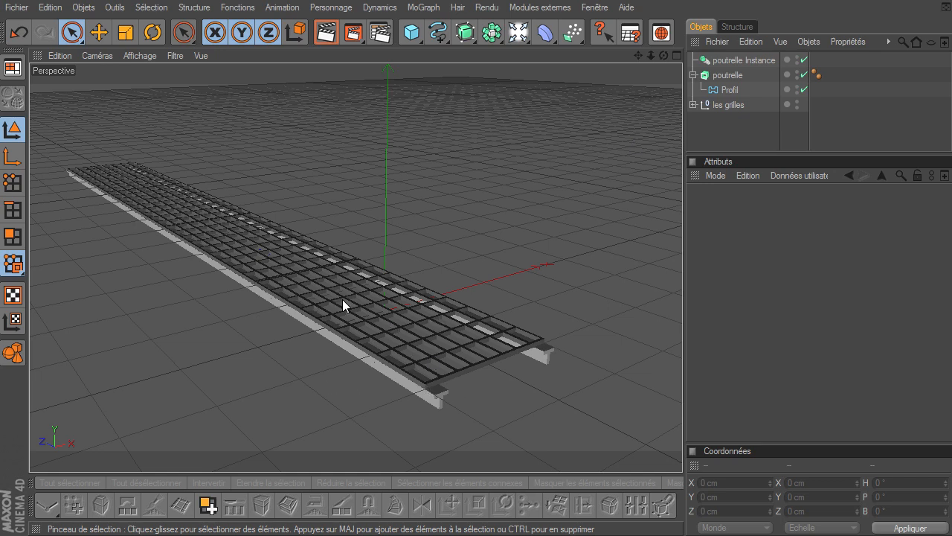
{"action": "left_click", "coordinate": [327, 33]}
{"action": "left_click_drag", "start_coordinate": [663, 55], "coordinate": [683, 369]}
{"action": "left_click", "coordinate": [328, 40]}
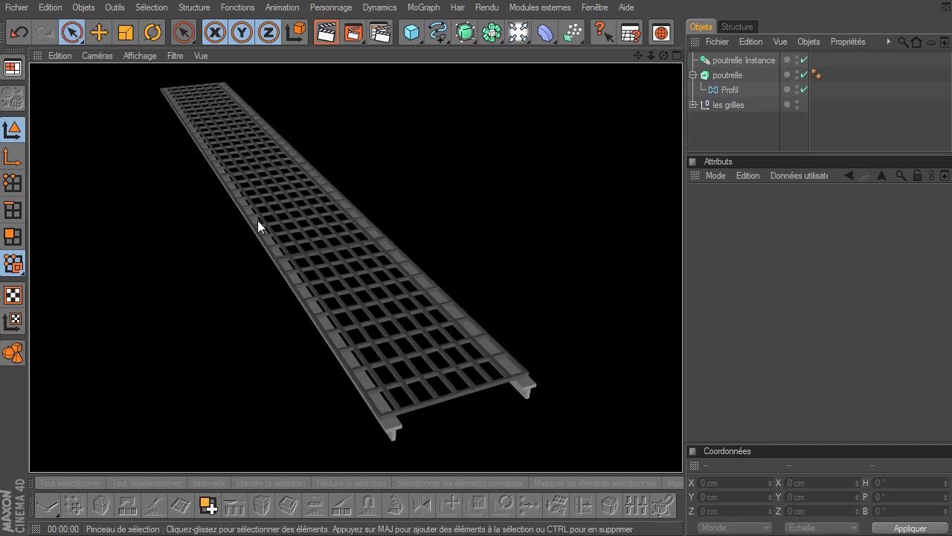
{"action": "left_click", "coordinate": [543, 306]}
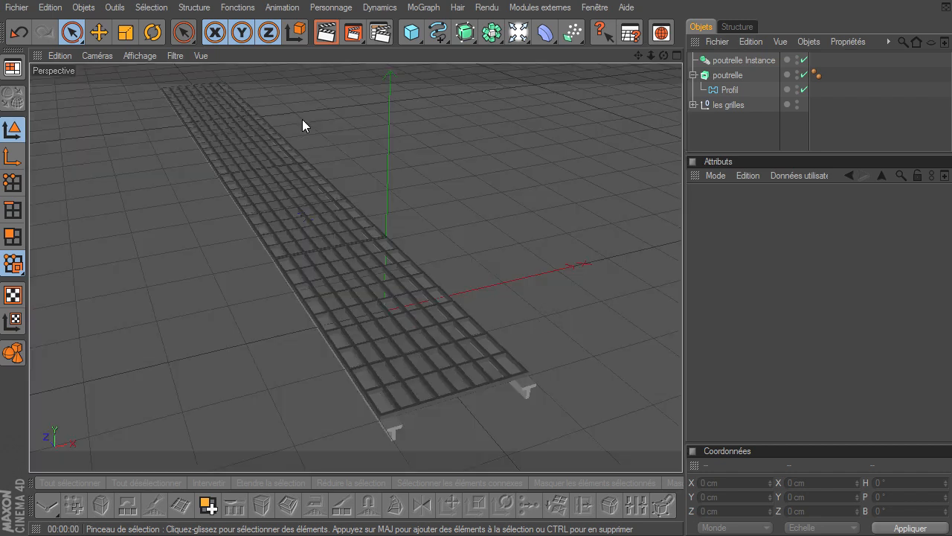
{"action": "left_click_drag", "start_coordinate": [663, 55], "coordinate": [683, 368]}
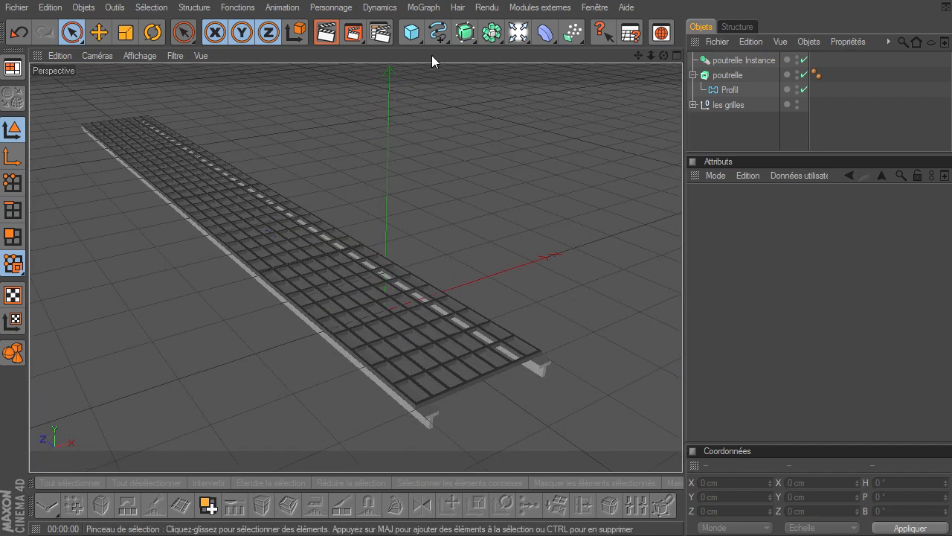
Step: Add a cylinder primitive oriented along +Z and raise it to about Y 155 cm above the grilles
{"action": "left_click_drag", "start_coordinate": [412, 32], "coordinate": [791, 50]}
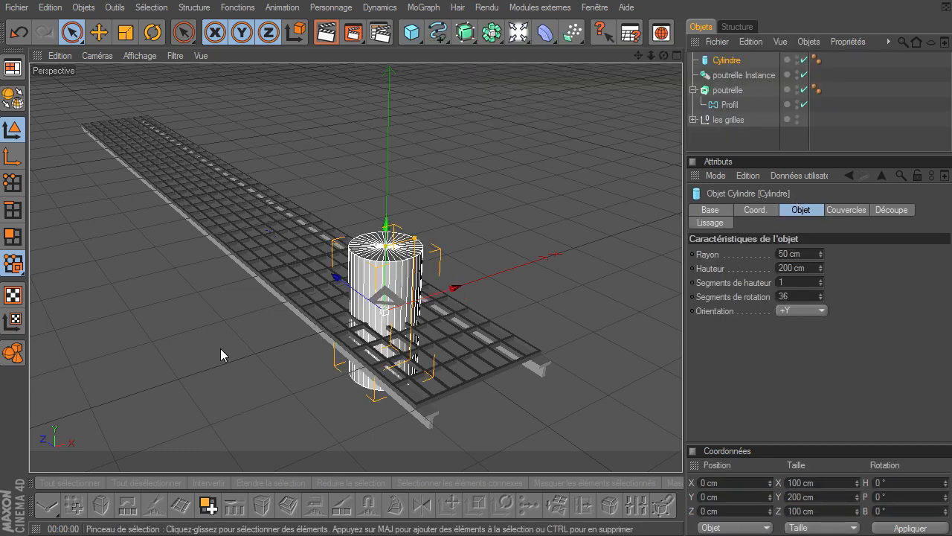
{"action": "left_click", "coordinate": [799, 311]}
{"action": "left_click", "coordinate": [805, 380]}
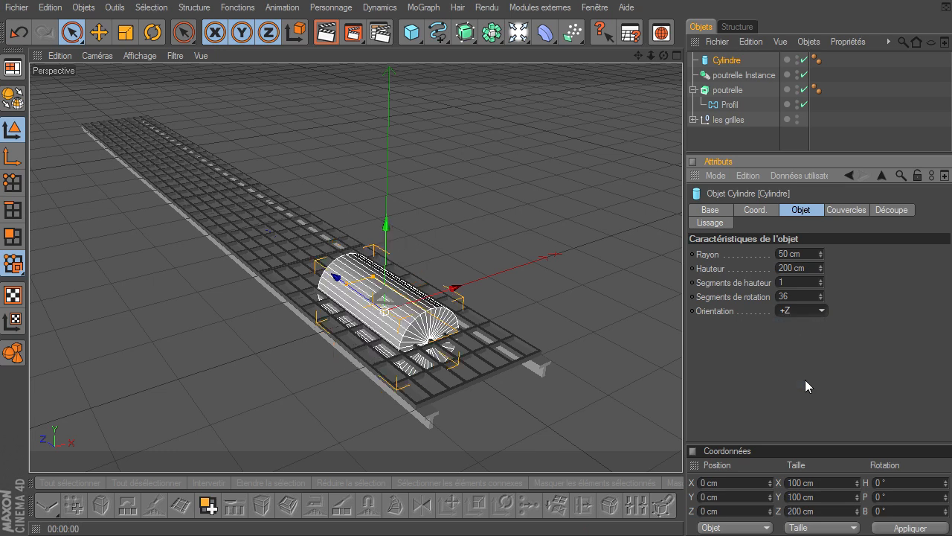
{"action": "left_click_drag", "start_coordinate": [387, 250], "coordinate": [388, 144]}
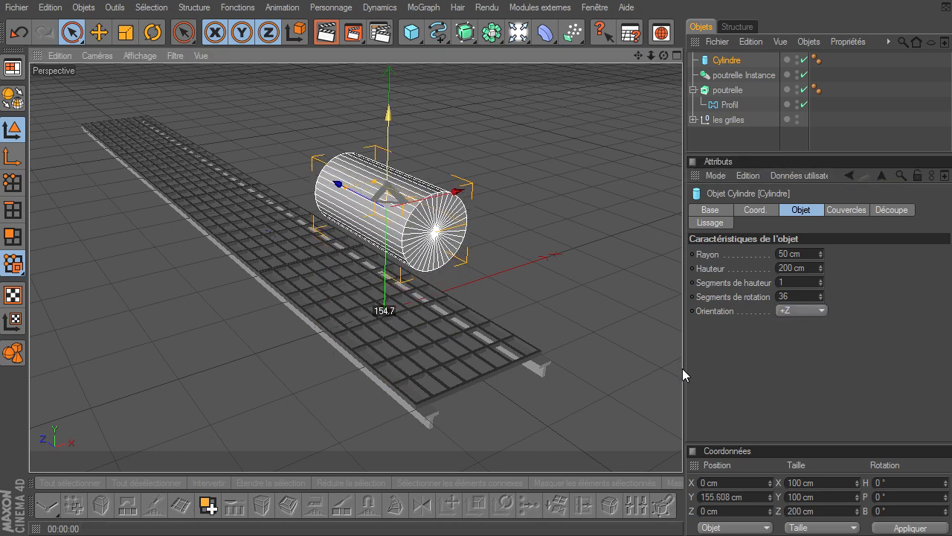
Step: Reduce the cylinder's radius to 8 cm, trying 20 cm and 10 cm first, and deselect it
{"action": "left_click", "coordinate": [807, 256]}
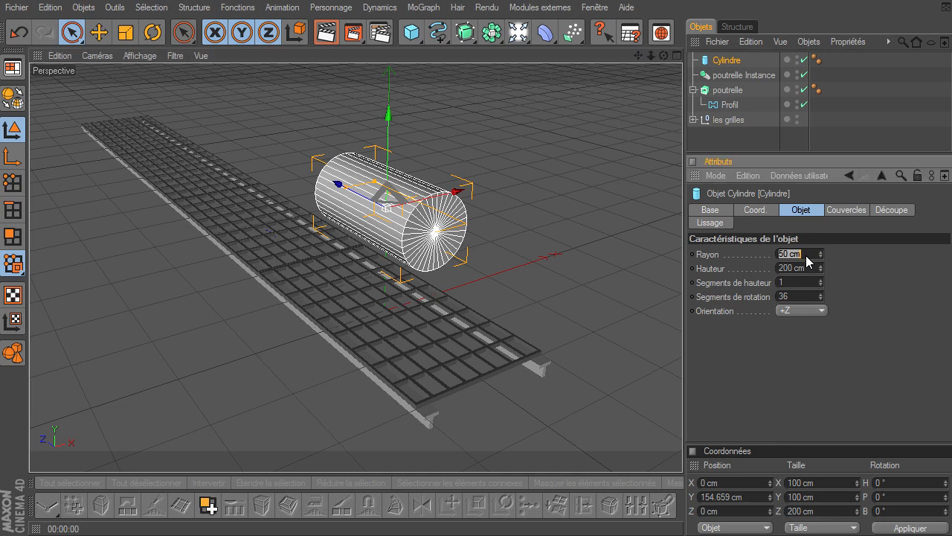
{"action": "type", "text": "20"}
{"action": "key", "text": "Return"}
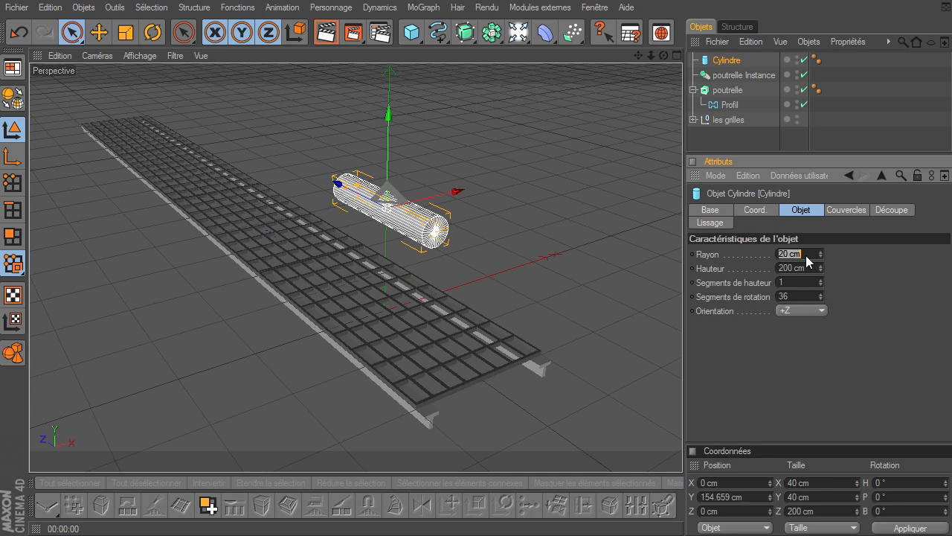
{"action": "type", "text": "10"}
{"action": "key", "text": "Return"}
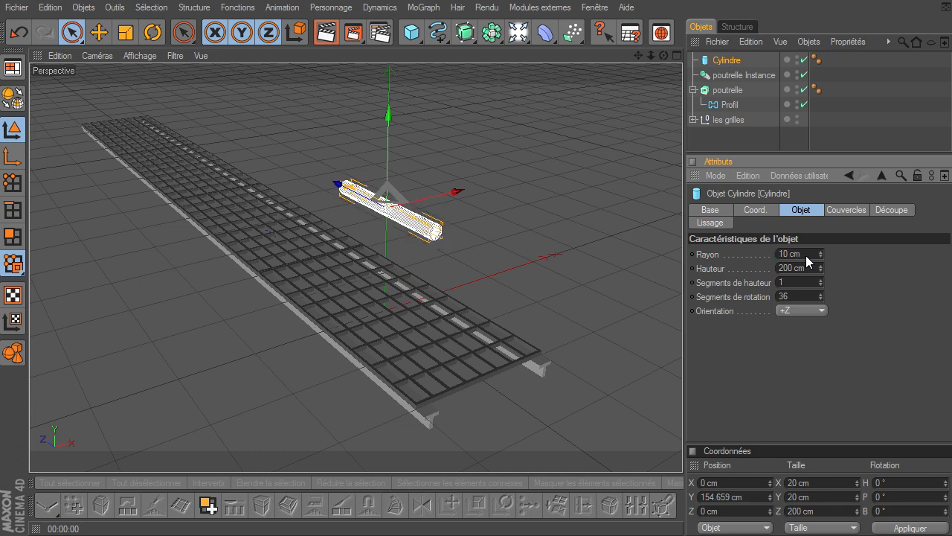
{"action": "key", "text": "Return"}
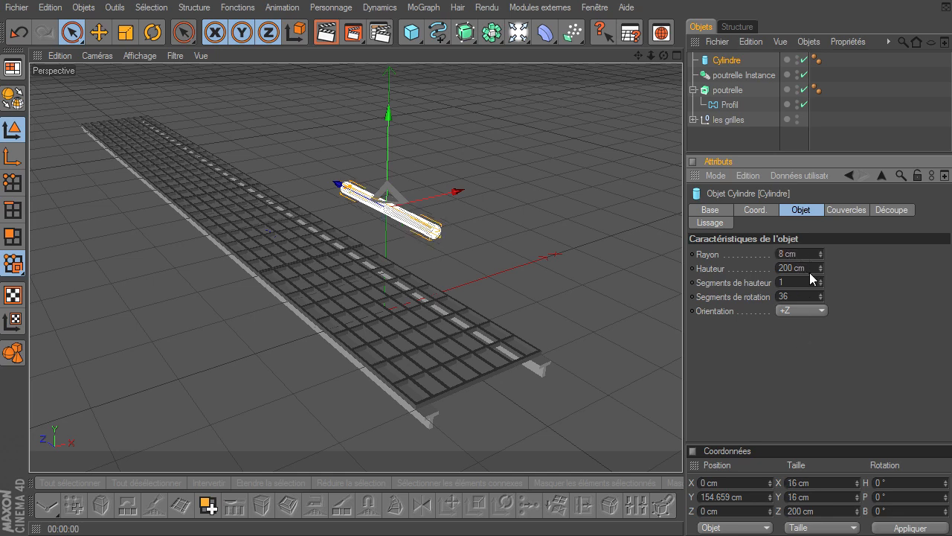
{"action": "left_click", "coordinate": [595, 209]}
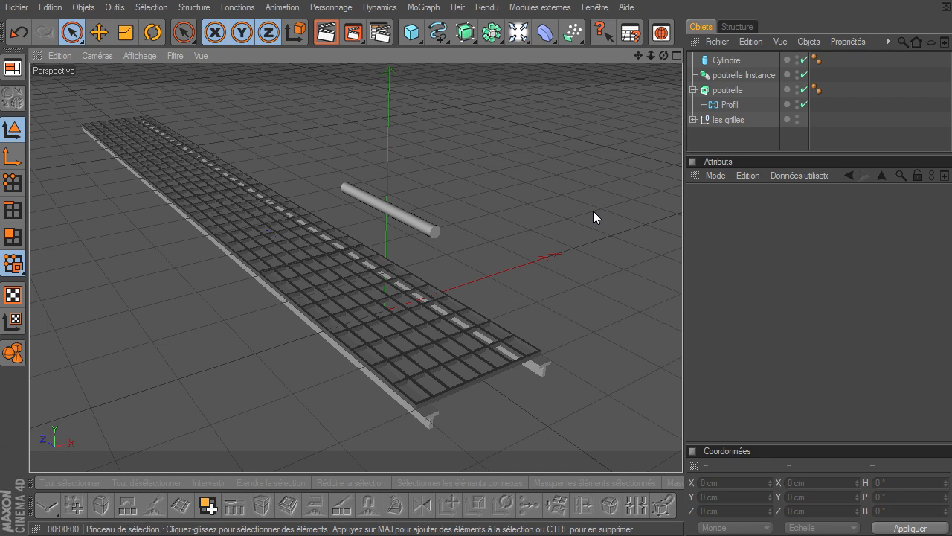
Step: Duplicate the cylinder, give the copy a height of 20 cm and a radius of 12 cm, and inspect the collar up close
{"action": "left_click", "coordinate": [424, 229]}
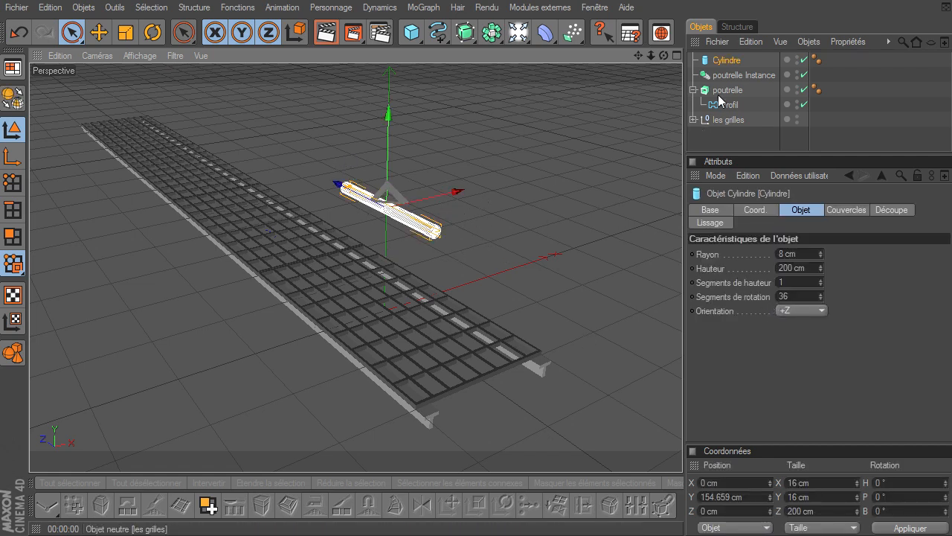
{"action": "left_click_drag", "start_coordinate": [723, 61], "coordinate": [722, 71], "text": "ctrl"}
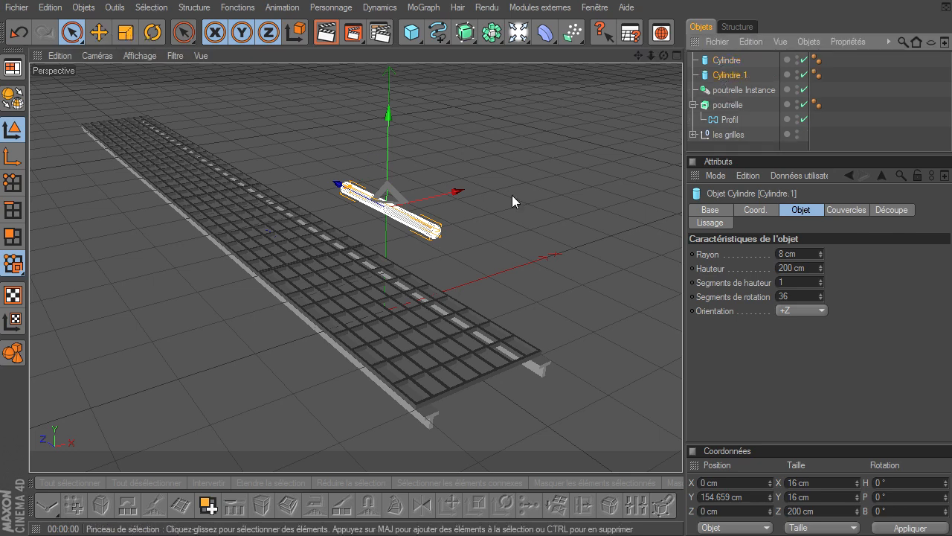
{"action": "left_click", "coordinate": [807, 269]}
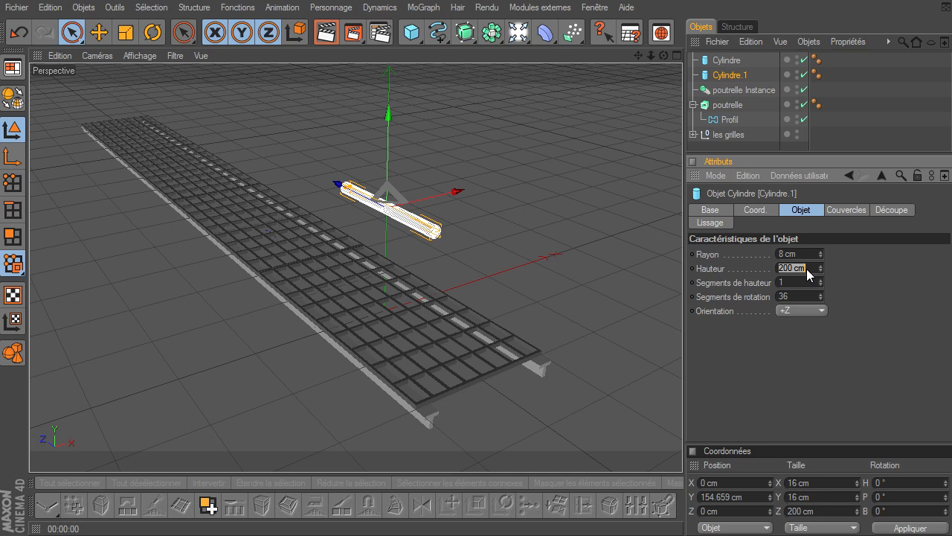
{"action": "key", "text": "Return"}
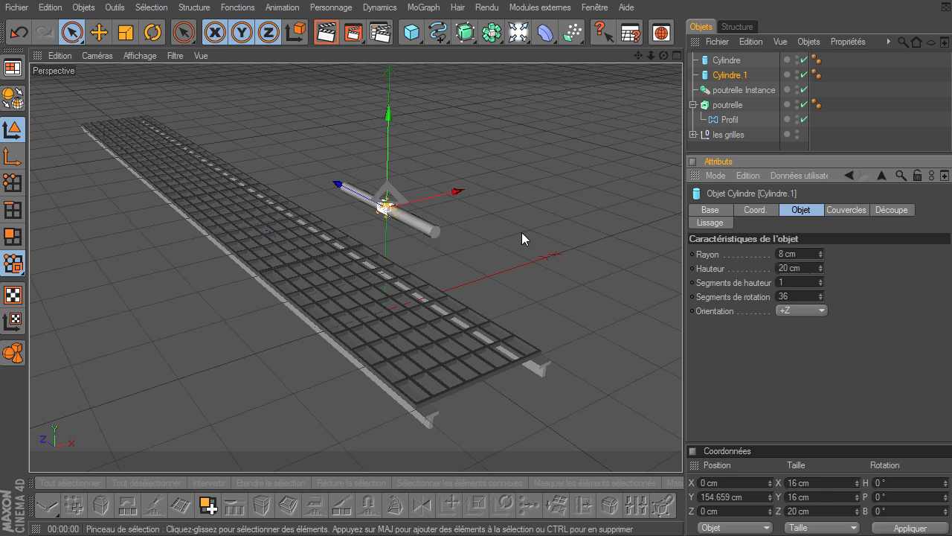
{"action": "left_click", "coordinate": [807, 252]}
{"action": "type", "text": "12"}
{"action": "key", "text": "Return"}
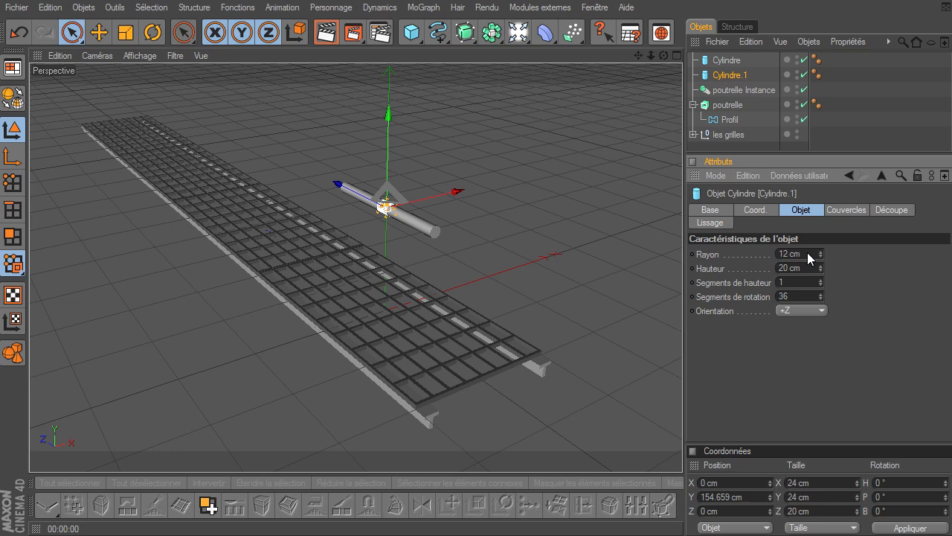
{"action": "left_click", "coordinate": [598, 232]}
{"action": "scroll", "coordinate": [366, 223], "scroll_direction": "up", "scroll_amount": 10}
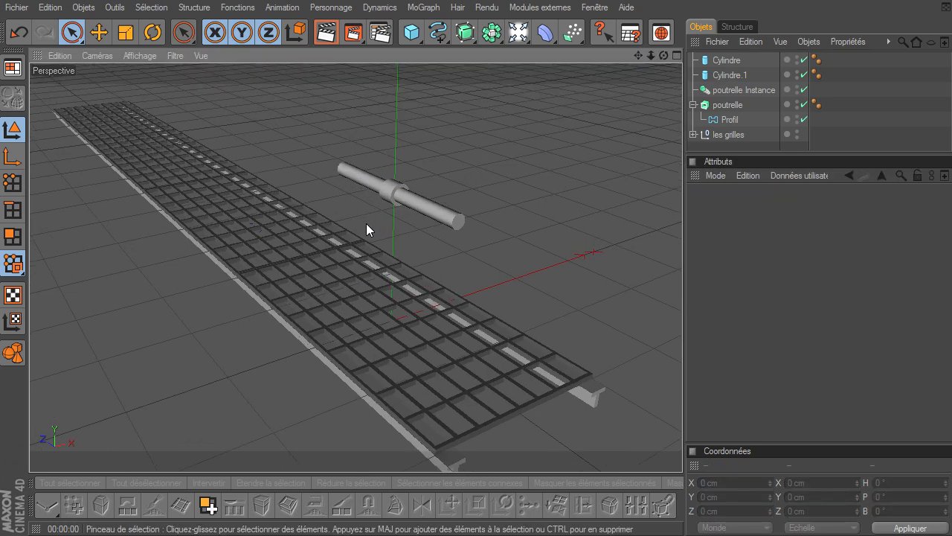
{"action": "left_click_drag", "start_coordinate": [640, 58], "coordinate": [587, 470]}
{"action": "left_click", "coordinate": [360, 252]}
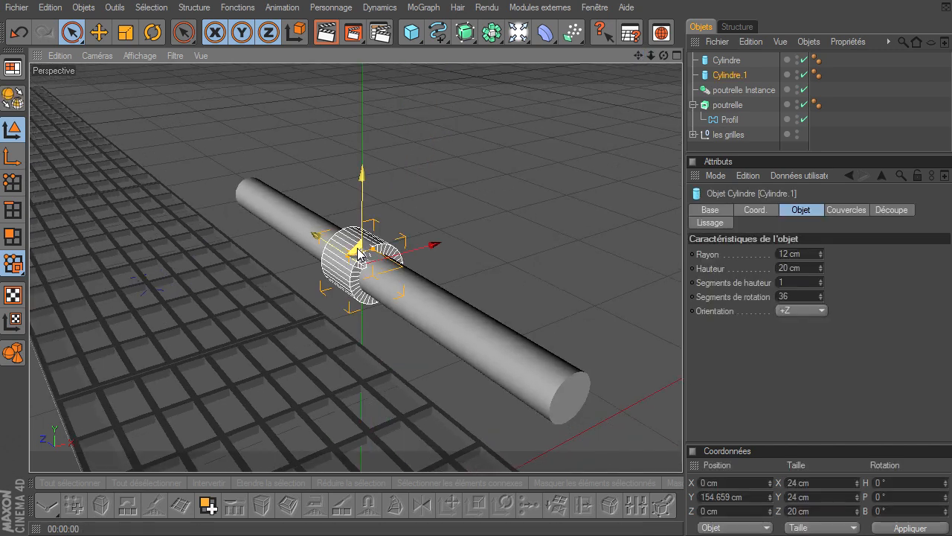
{"action": "left_click", "coordinate": [403, 286]}
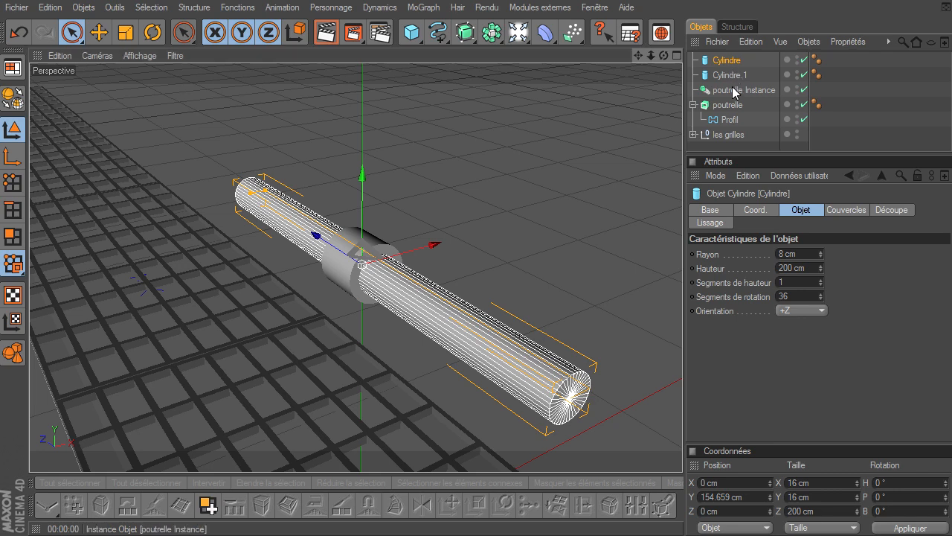
Step: Undo the copy's radius and height changes and delete the duplicate cylinder
{"action": "key", "text": "ctrl+z"}
{"action": "key", "text": "ctrl+z"}
{"action": "key", "text": "ctrl+z"}
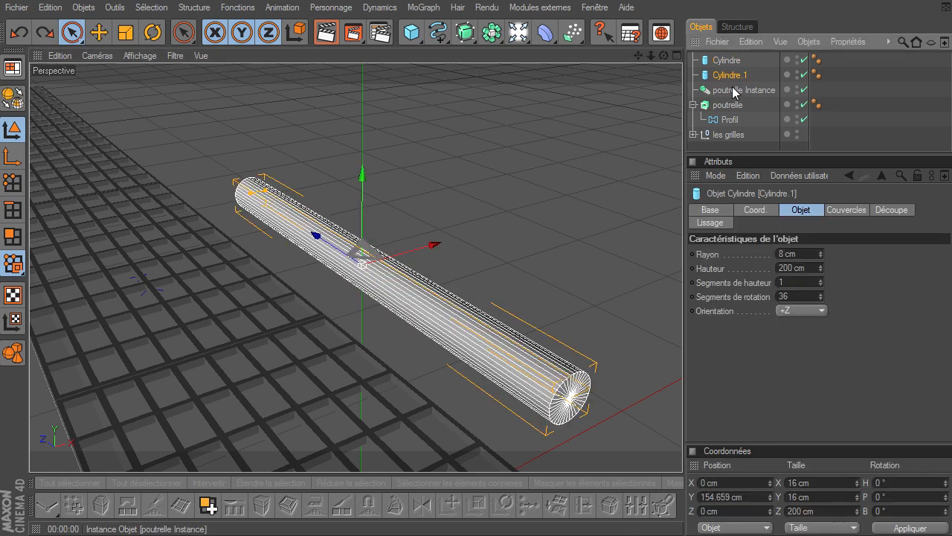
{"action": "key", "text": "Delete"}
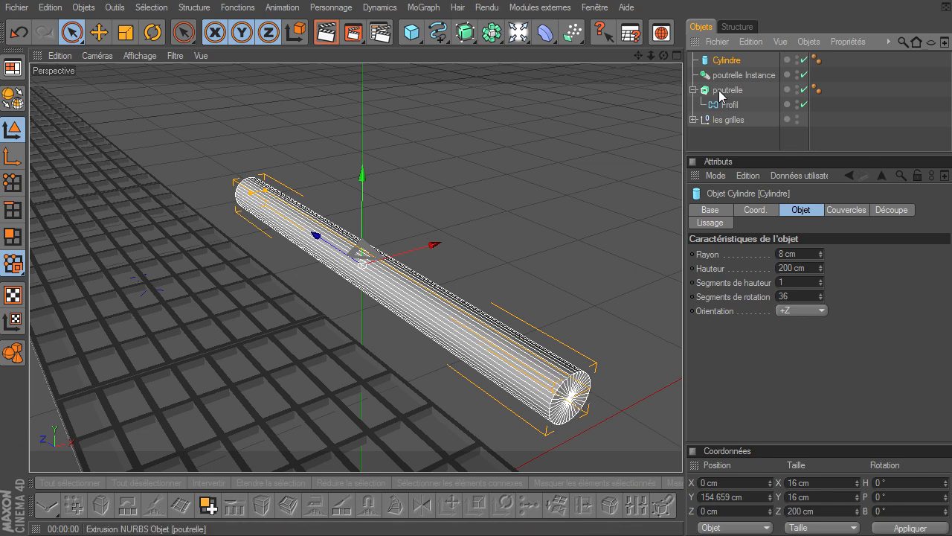
Step: Turn off the caps of the remaining cylinder and check its open ends from several angles
{"action": "left_click", "coordinate": [848, 209]}
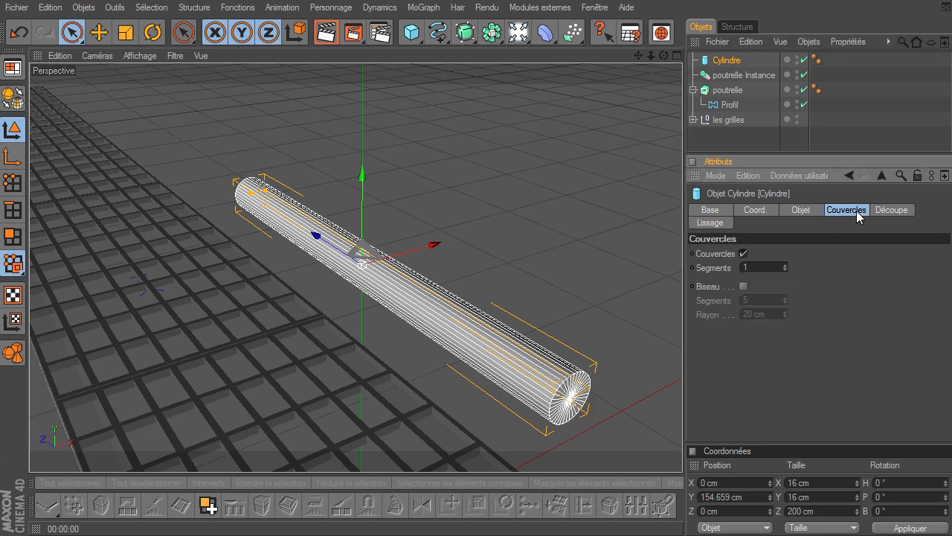
{"action": "left_click", "coordinate": [744, 254]}
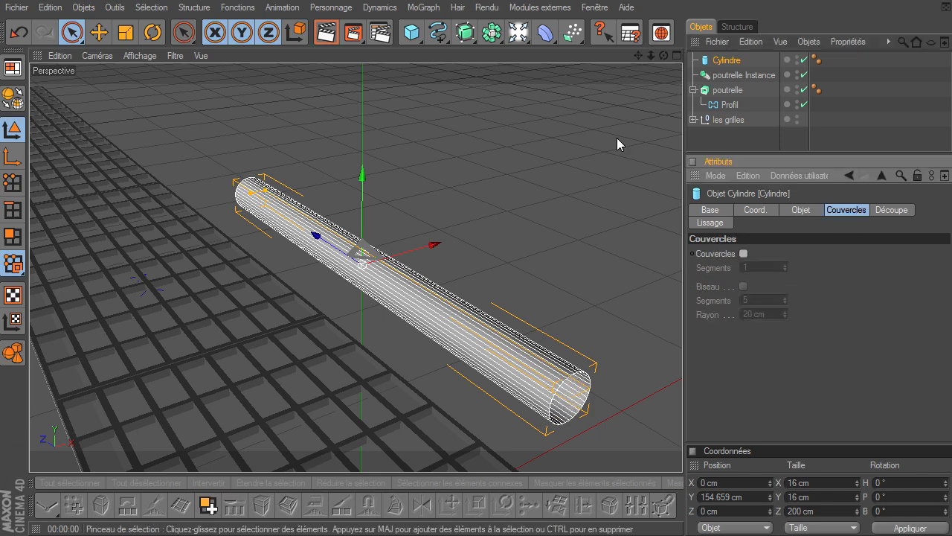
{"action": "left_click_drag", "start_coordinate": [664, 56], "coordinate": [501, 224]}
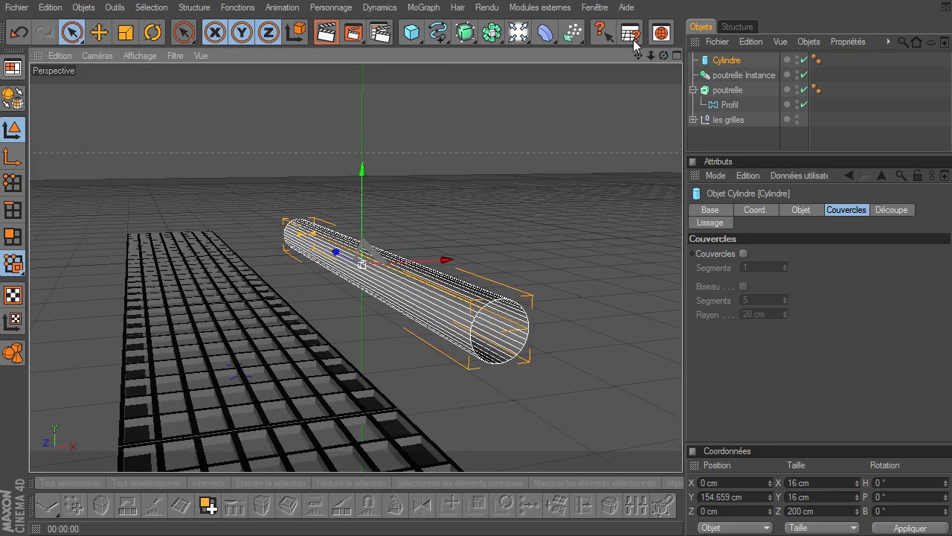
{"action": "left_click_drag", "start_coordinate": [660, 56], "coordinate": [170, 216]}
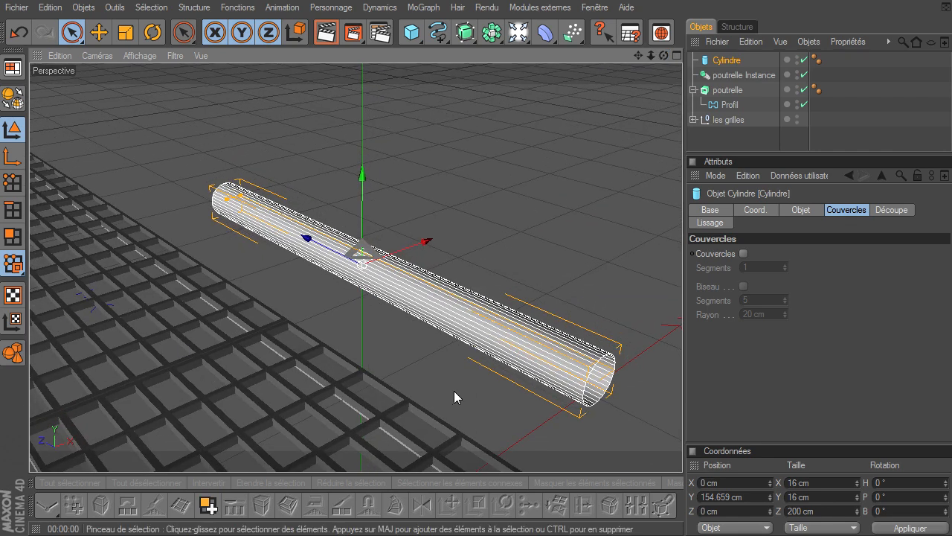
Step: Set the height of the cylinder to 1640 cm
{"action": "mouse_move", "coordinate": [651, 56]}
{"action": "left_mouse_down"}
{"action": "mouse_move", "coordinate": [683, 368]}
{"action": "mouse_move", "coordinate": [634, 71]}
{"action": "mouse_move", "coordinate": [682, 368]}
{"action": "mouse_move", "coordinate": [642, 56]}
{"action": "left_mouse_up"}
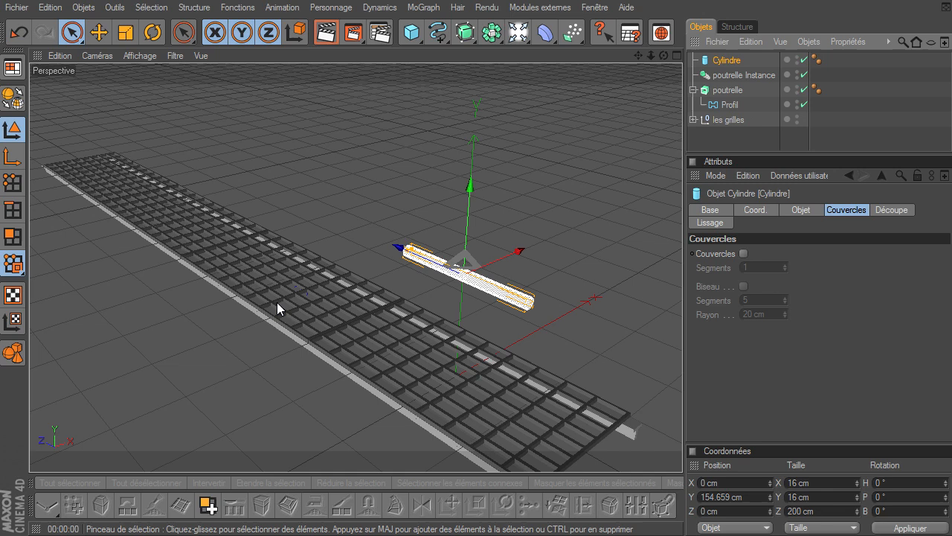
{"action": "left_click", "coordinate": [815, 212]}
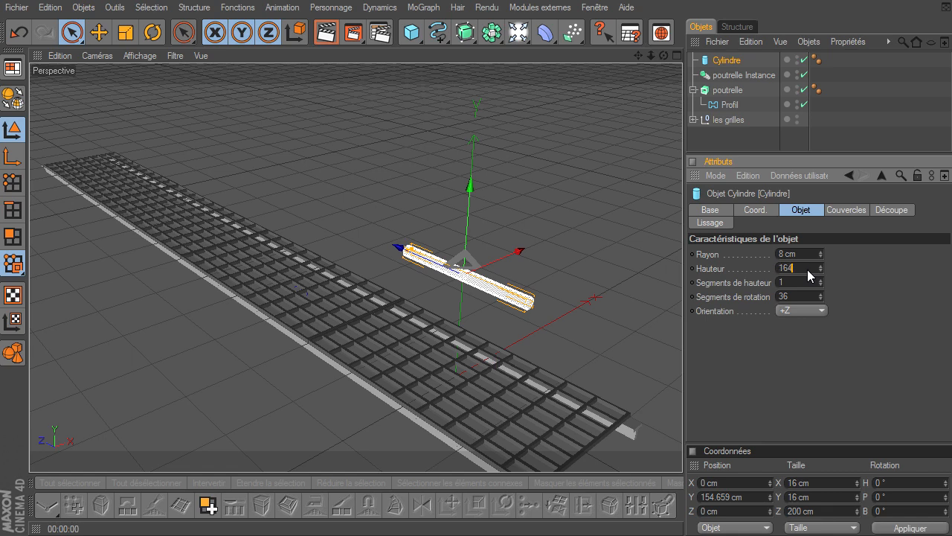
{"action": "left_click", "coordinate": [807, 269]}
{"action": "type", "text": "1640"}
{"action": "key", "text": "Return"}
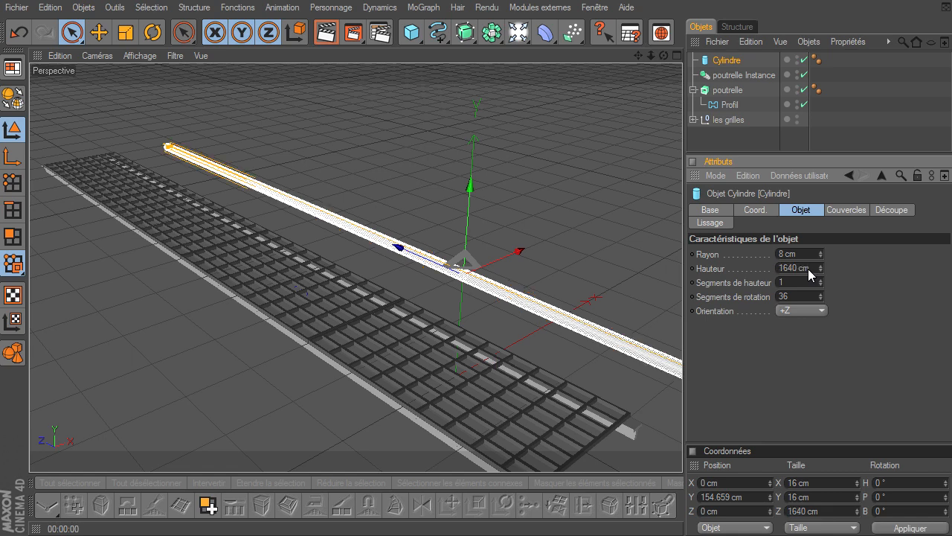
Step: Move the long cylinder along Z to about 604 cm so its ends line up with the row of grilles, and deselect it
{"action": "left_click", "coordinate": [677, 57]}
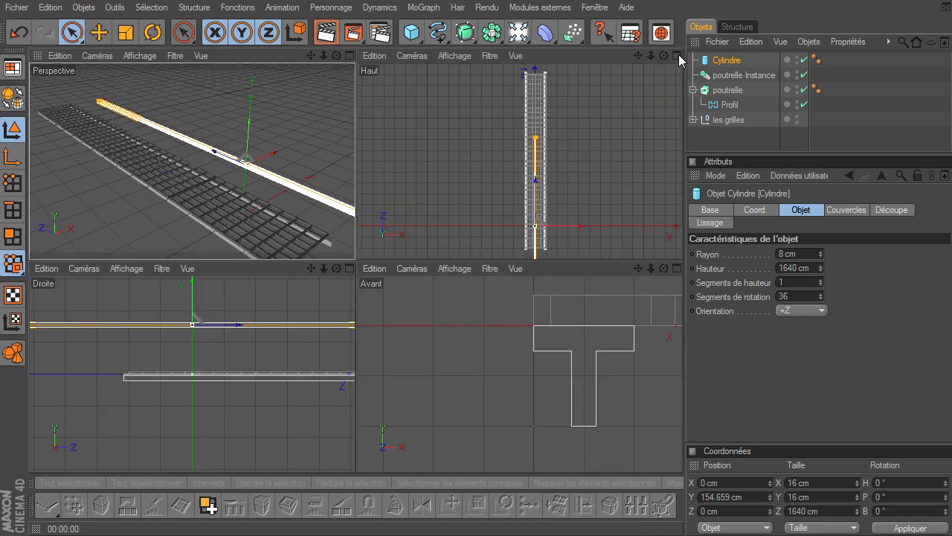
{"action": "left_click", "coordinate": [676, 56]}
{"action": "left_click_drag", "start_coordinate": [651, 56], "coordinate": [682, 369]}
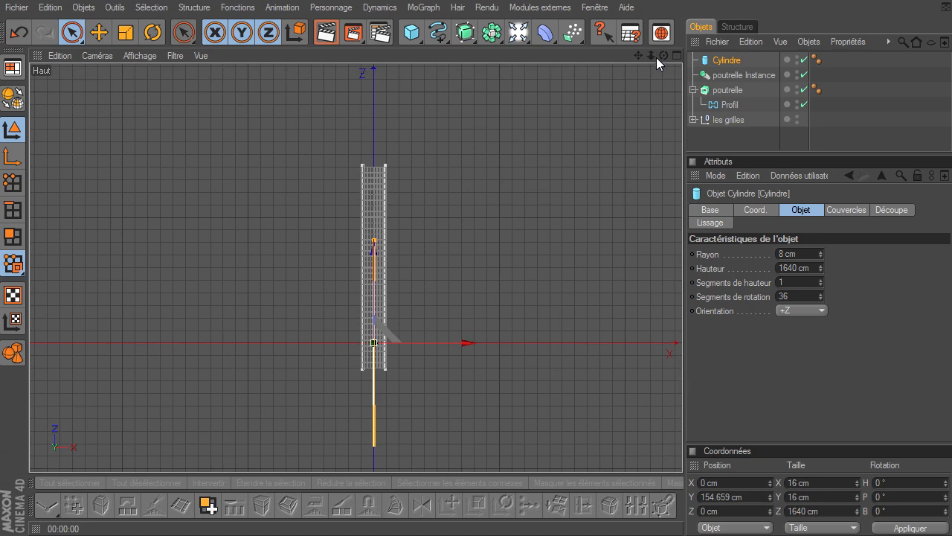
{"action": "left_click_drag", "start_coordinate": [379, 256], "coordinate": [380, 182]}
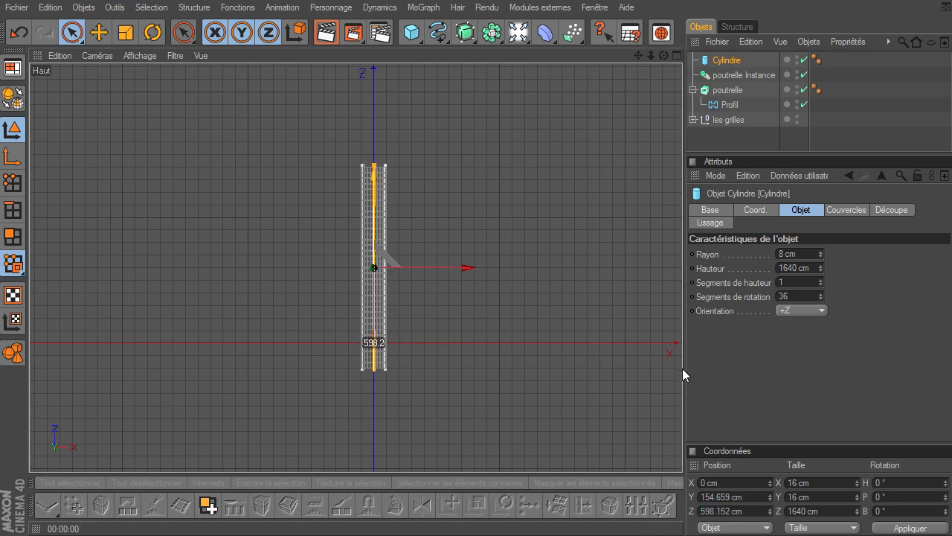
{"action": "left_click_drag", "start_coordinate": [378, 252], "coordinate": [378, 252]}
{"action": "left_click", "coordinate": [551, 330]}
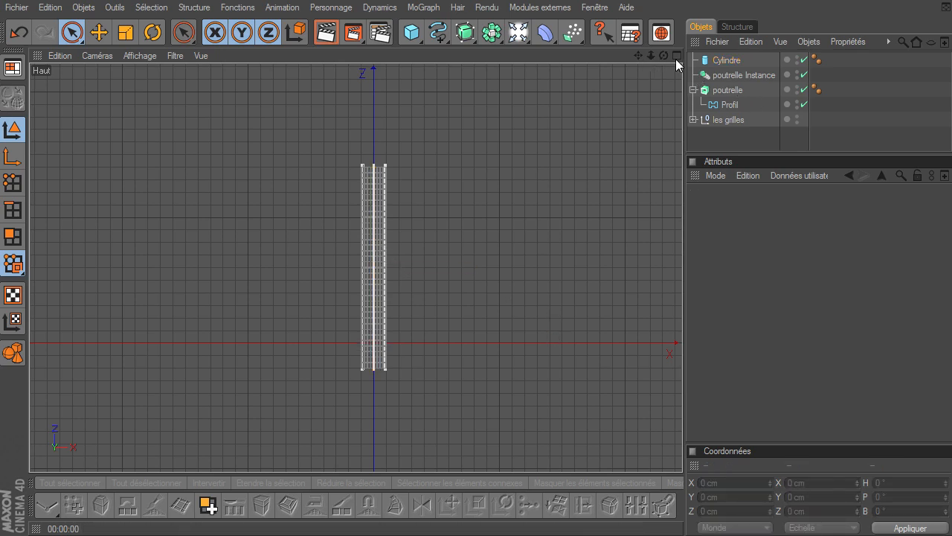
Step: Check the tube above the grilles in the perspective view and convert the cylinder to an editable polygon object
{"action": "left_click", "coordinate": [676, 56]}
{"action": "left_click", "coordinate": [349, 55]}
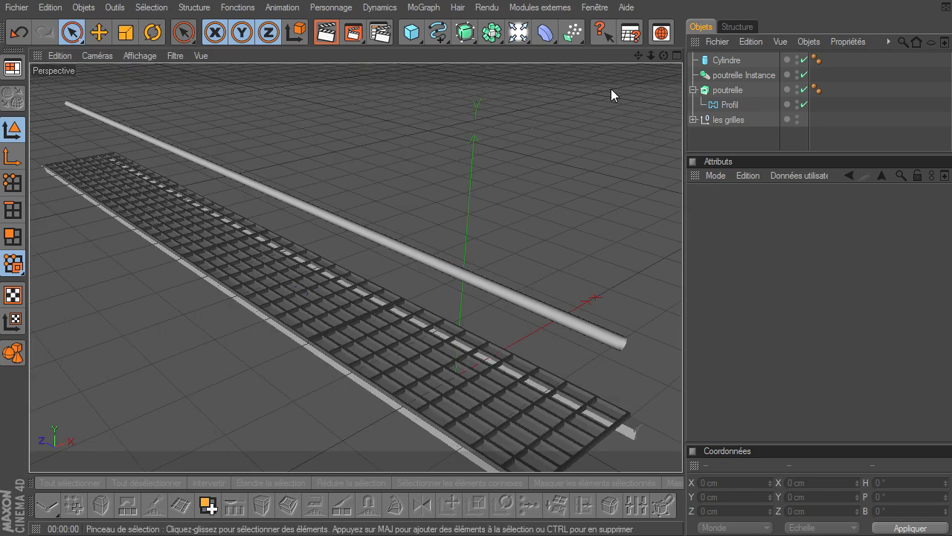
{"action": "left_click_drag", "start_coordinate": [651, 58], "coordinate": [682, 368]}
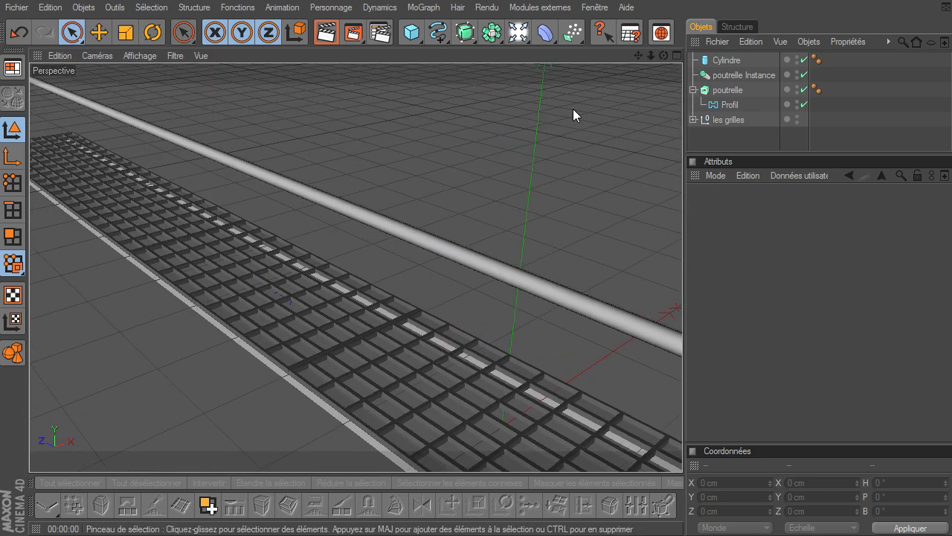
{"action": "left_click_drag", "start_coordinate": [661, 56], "coordinate": [682, 368]}
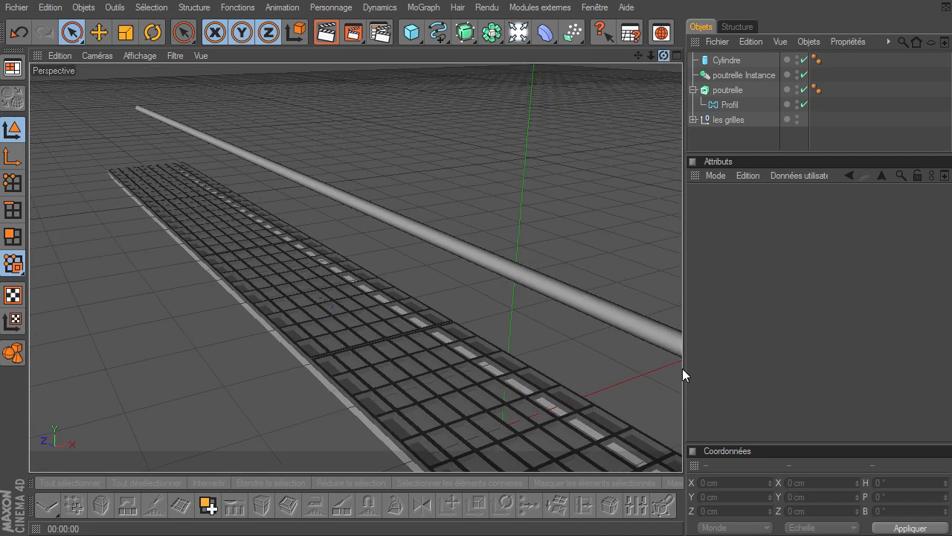
{"action": "left_click_drag", "start_coordinate": [648, 60], "coordinate": [682, 368]}
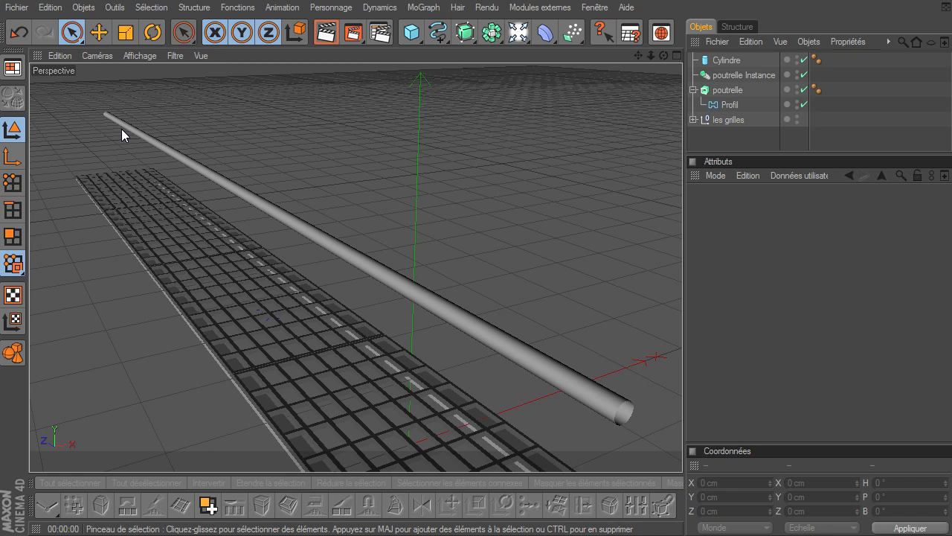
{"action": "left_click", "coordinate": [728, 60]}
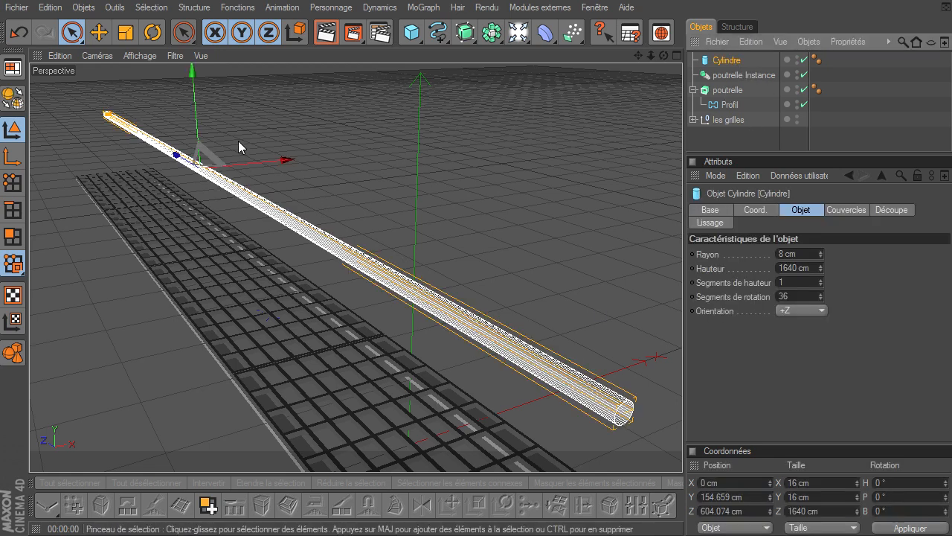
{"action": "left_click", "coordinate": [14, 97]}
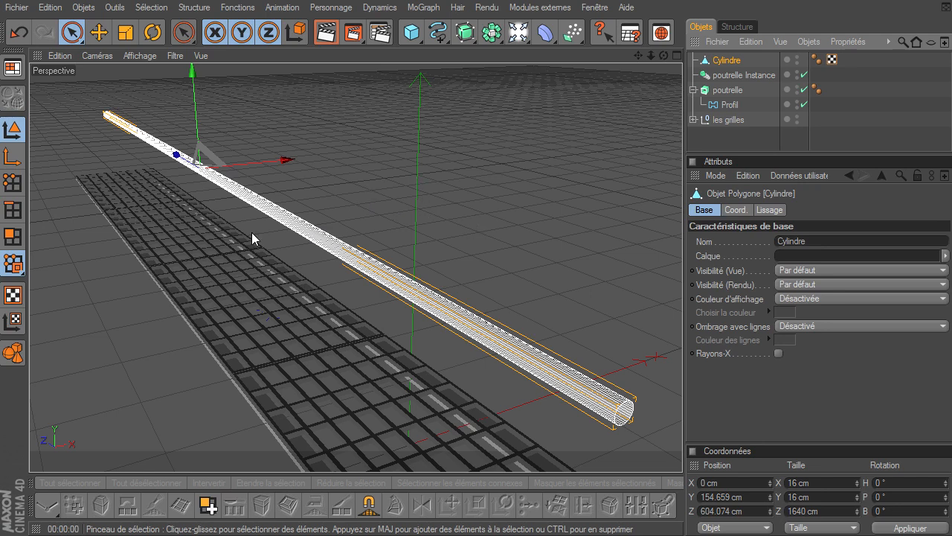
Step: Switch to polygon editing and set the Knife tool to loop mode (Boucle) for cutting the cylinder
{"action": "left_click", "coordinate": [15, 241]}
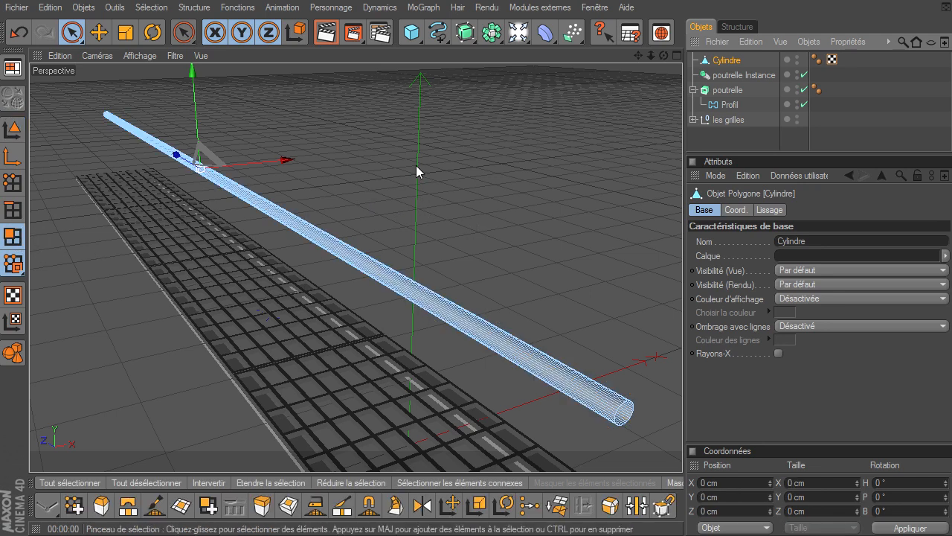
{"action": "key", "text": "k"}
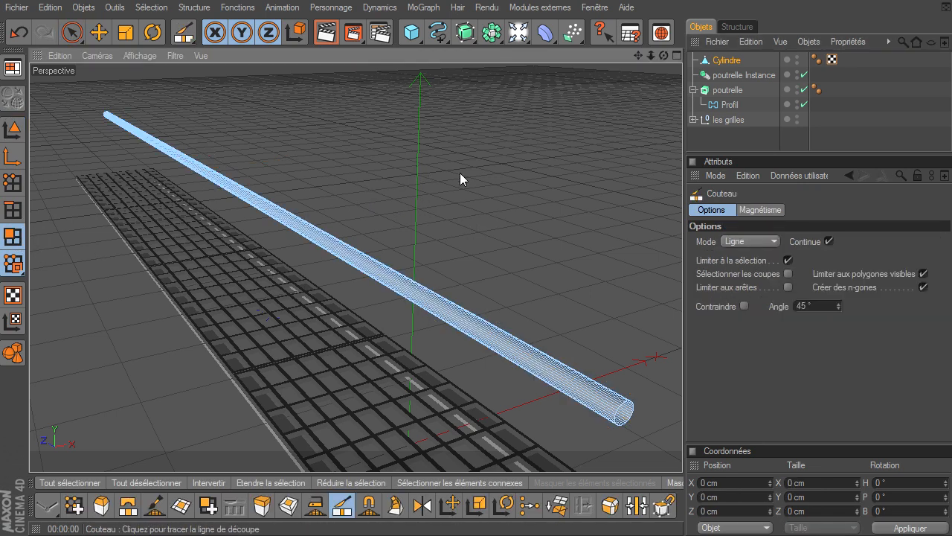
{"action": "left_click", "coordinate": [739, 242]}
{"action": "left_click", "coordinate": [739, 298]}
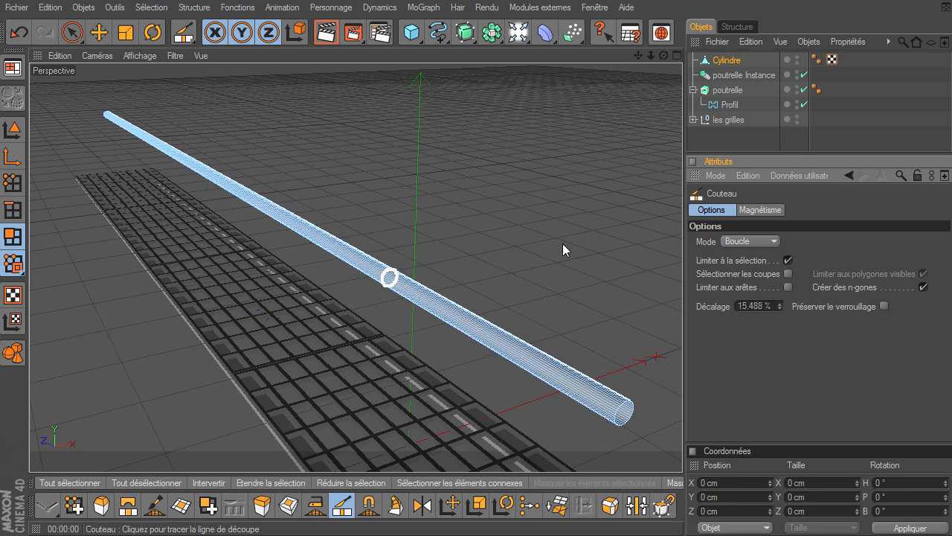
Step: Return to model mode and make three in-place copies of the uncut polygon cylinder
{"action": "left_click", "coordinate": [12, 130]}
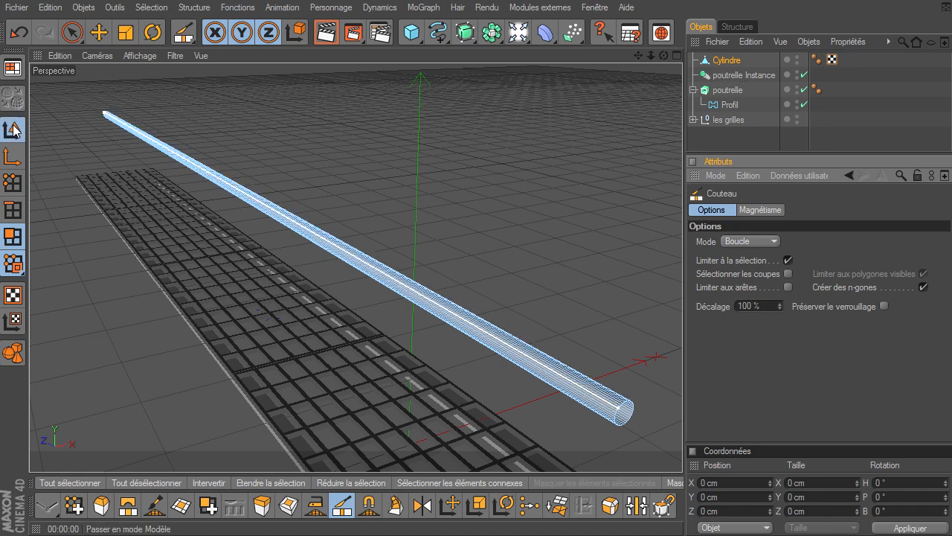
{"action": "left_click", "coordinate": [726, 60]}
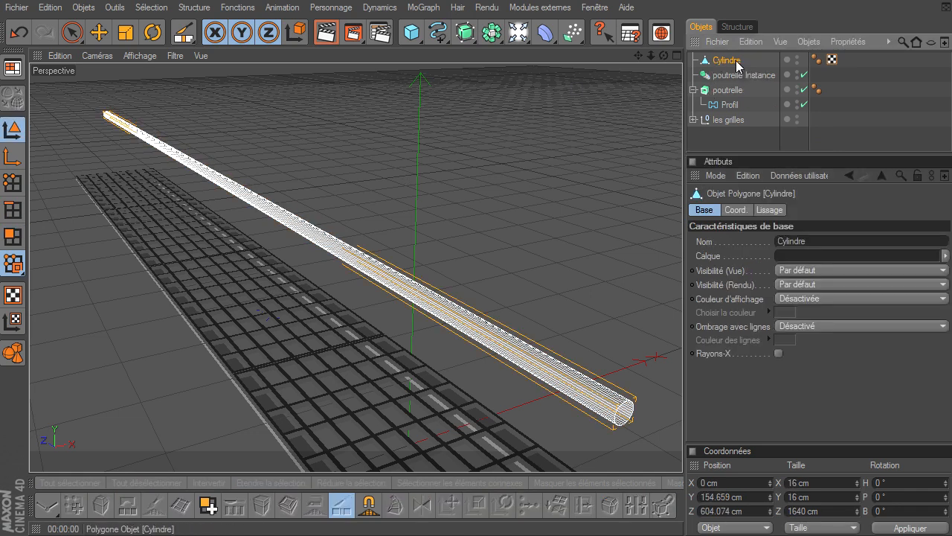
{"action": "key", "text": "ctrl+c"}
{"action": "key", "text": "ctrl+v"}
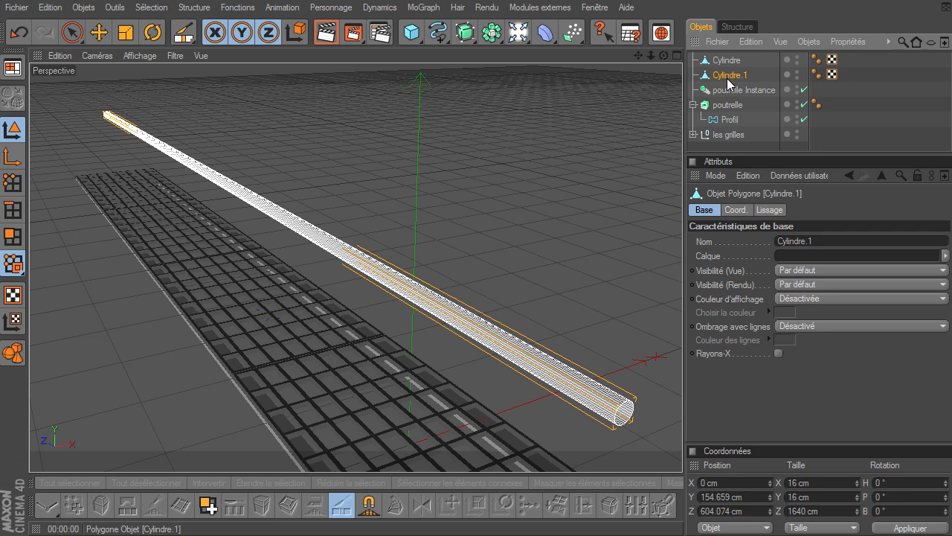
{"action": "key", "text": "ctrl+v"}
{"action": "key", "text": "ctrl+v"}
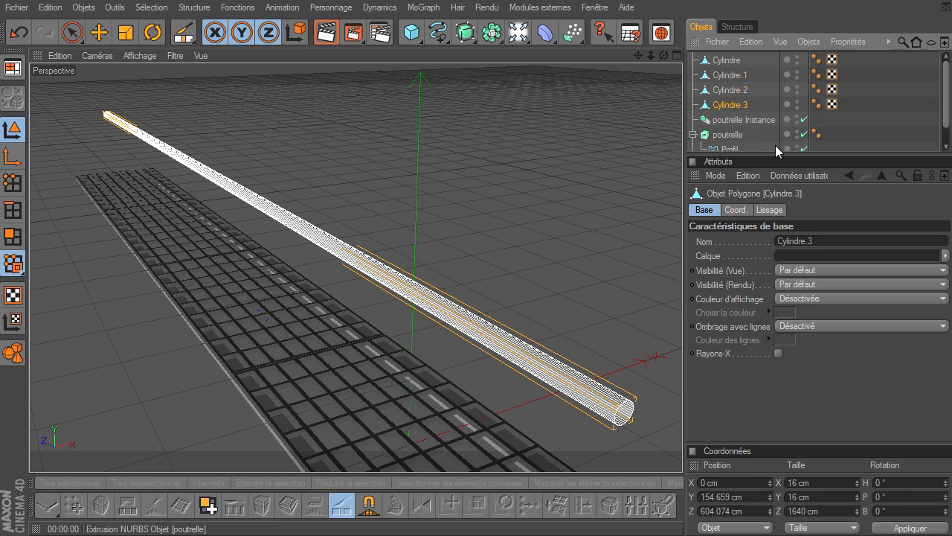
Step: Hide the three copies and cut pairs of edge loops along the original cylinder with the Knife to form narrow bands
{"action": "left_click", "coordinate": [728, 61]}
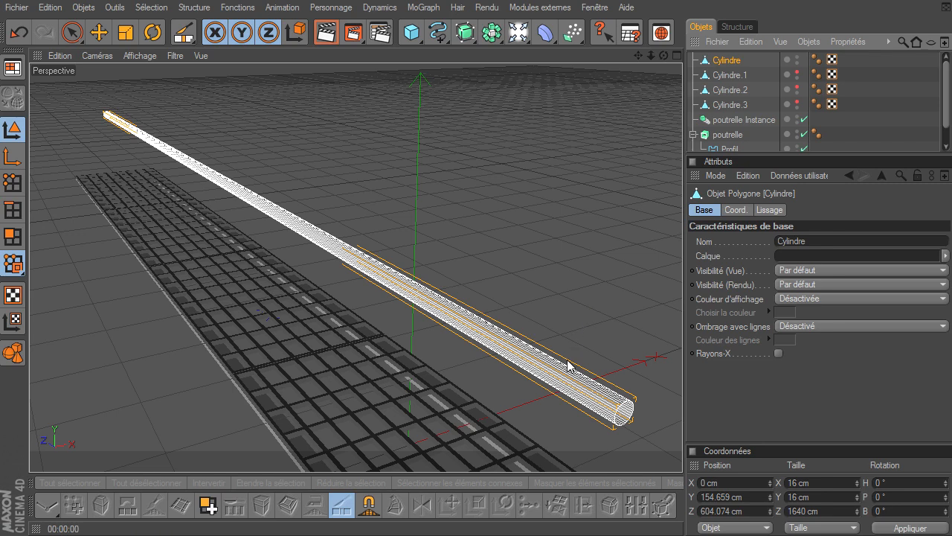
{"action": "key", "text": "k"}
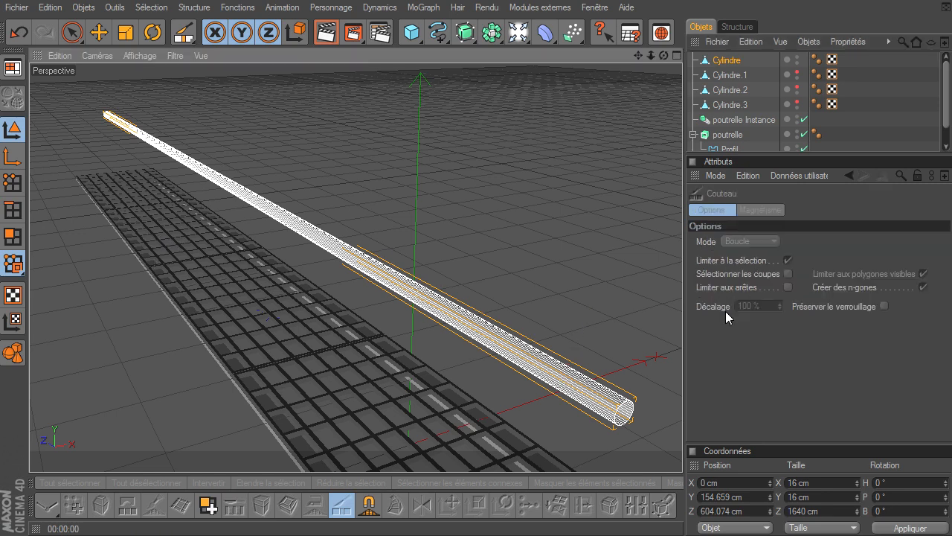
{"action": "left_click", "coordinate": [13, 236]}
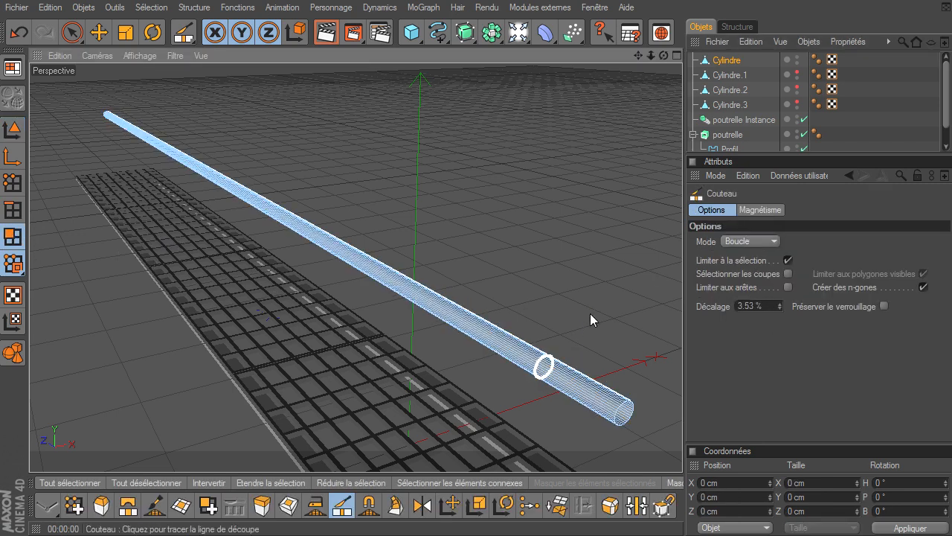
{"action": "left_click", "coordinate": [541, 350]}
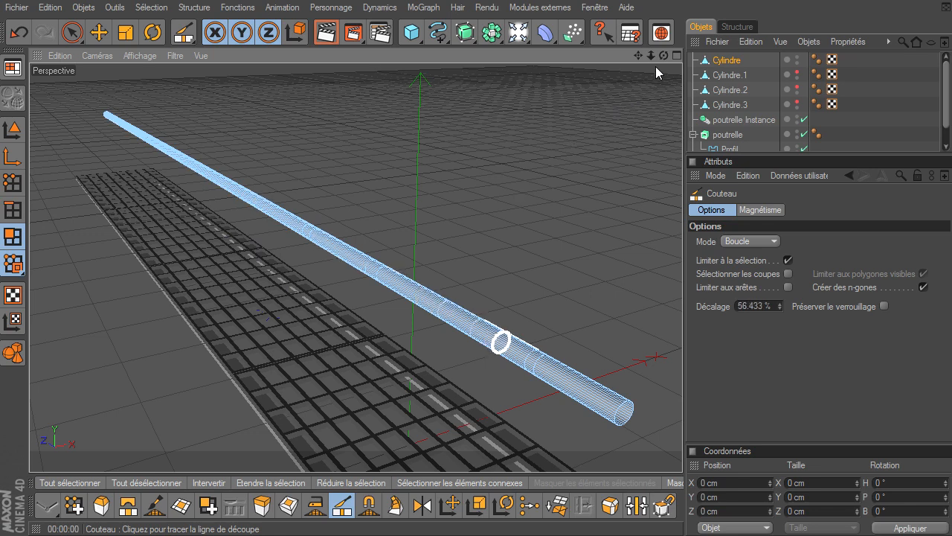
{"action": "left_click_drag", "start_coordinate": [650, 55], "coordinate": [688, 368]}
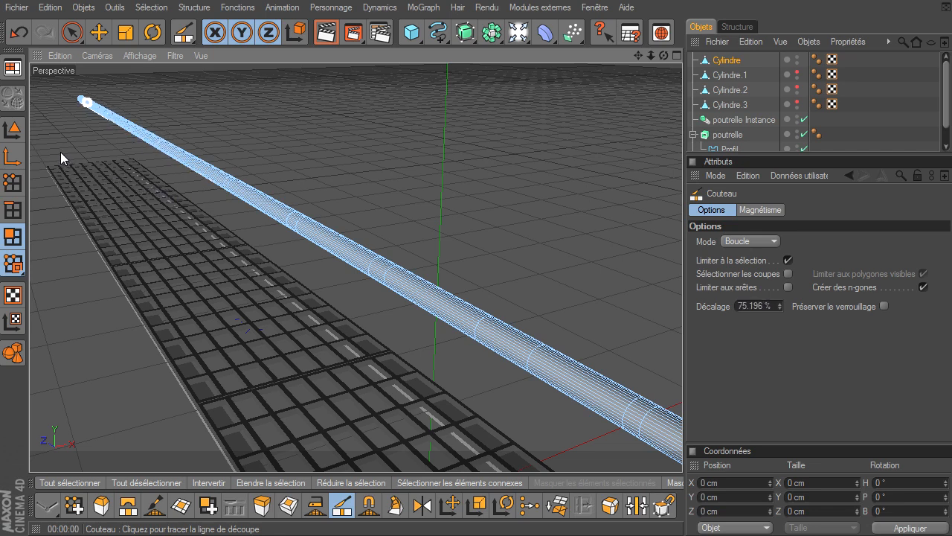
Step: Select the seven narrow polygon bands between the paired cuts along the cylinder with the Loop Selection tool
{"action": "left_click", "coordinate": [72, 33]}
{"action": "left_click_drag", "start_coordinate": [662, 54], "coordinate": [629, 92]}
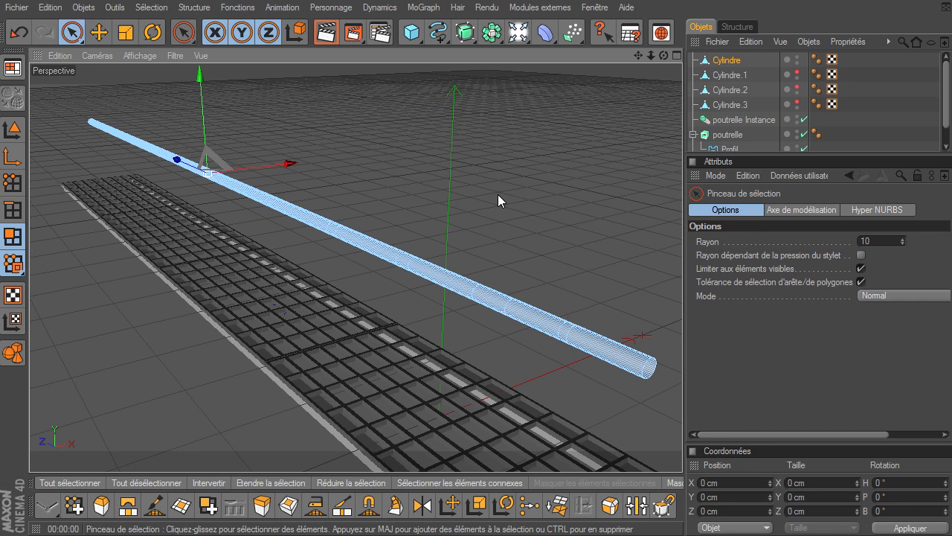
{"action": "key", "text": "u"}
{"action": "key", "text": "l"}
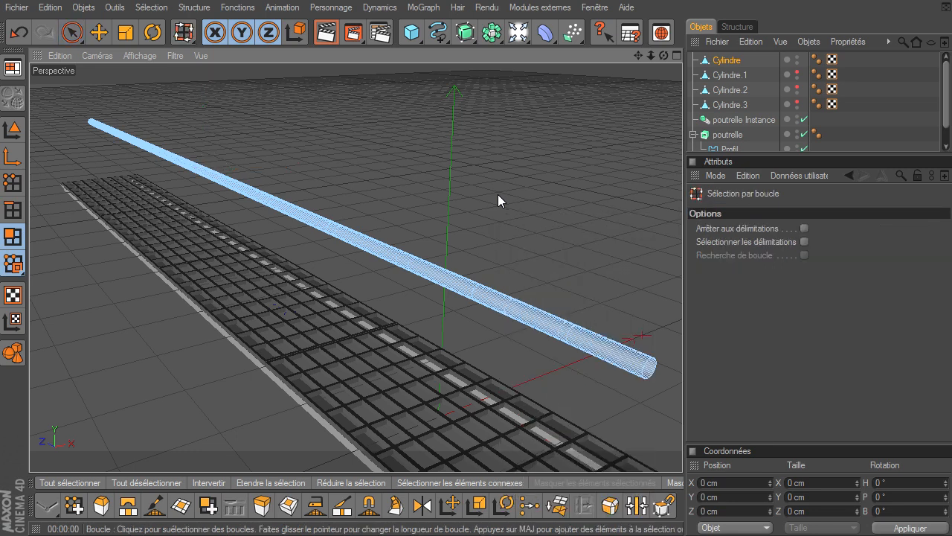
{"action": "left_click", "coordinate": [571, 329]}
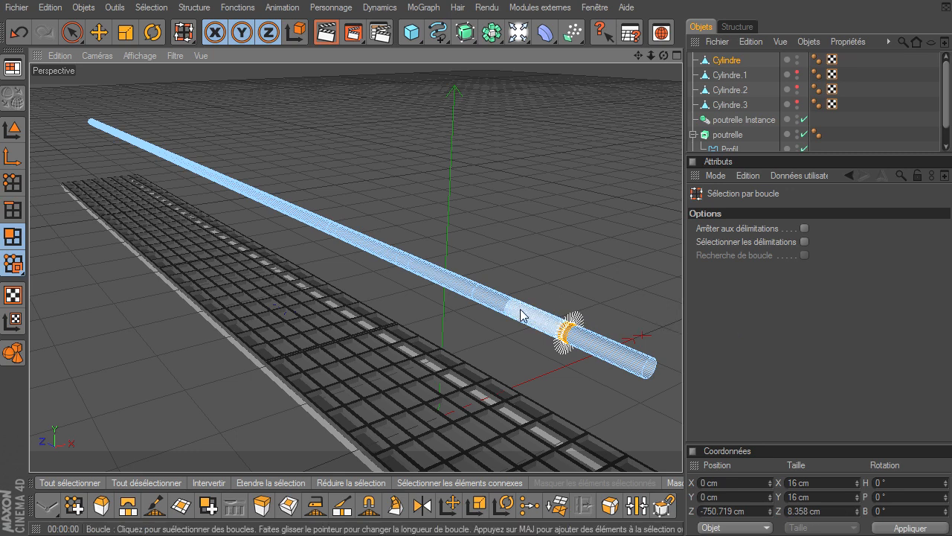
{"action": "left_click", "coordinate": [494, 305], "text": "shift"}
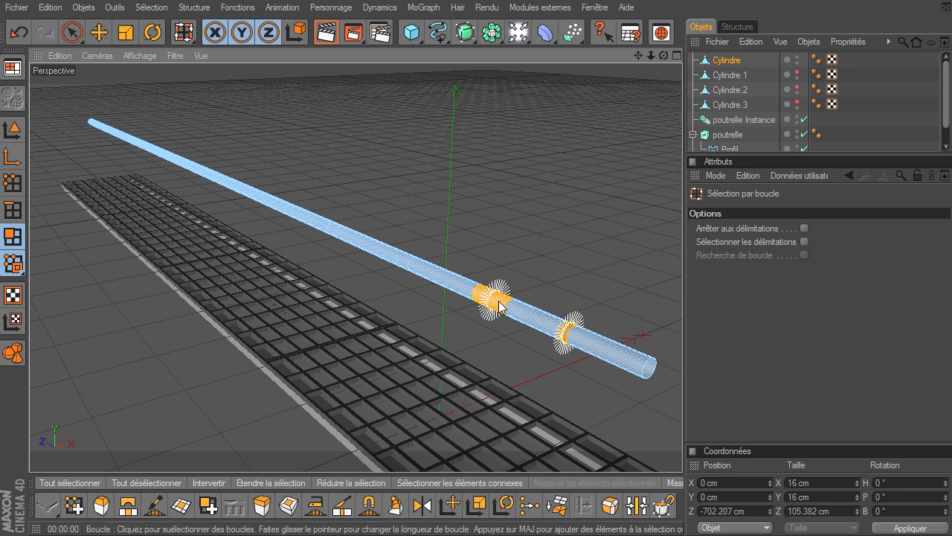
{"action": "left_click", "coordinate": [405, 261], "text": "shift"}
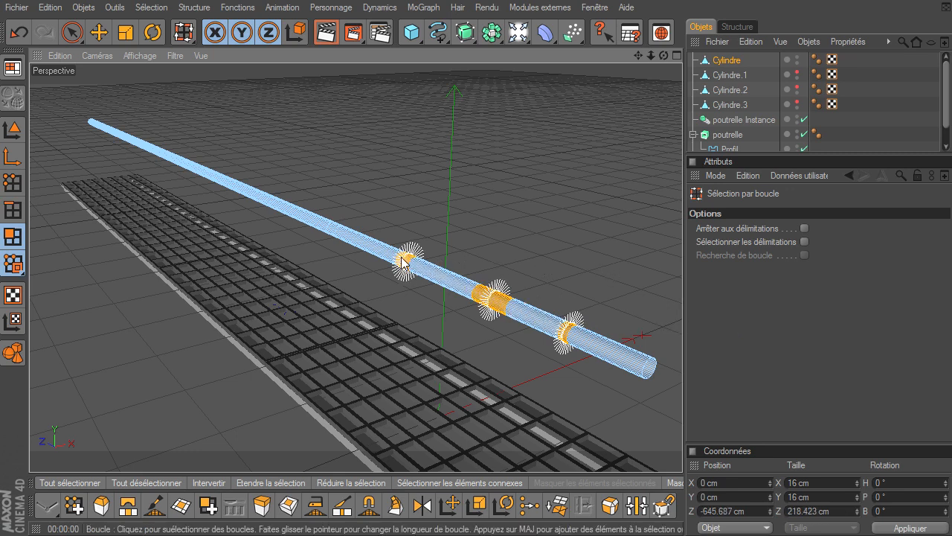
{"action": "left_click", "coordinate": [335, 232], "text": "shift"}
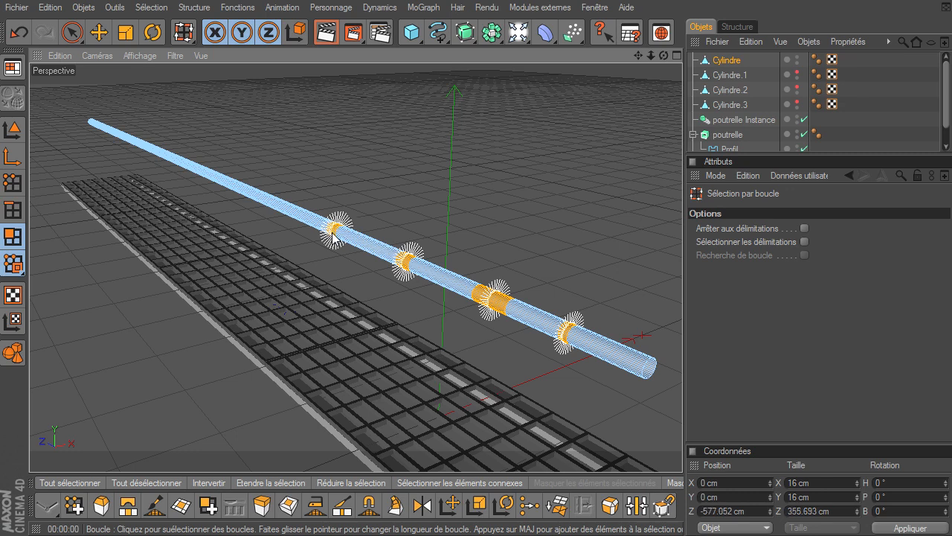
{"action": "left_click", "coordinate": [259, 202], "text": "shift"}
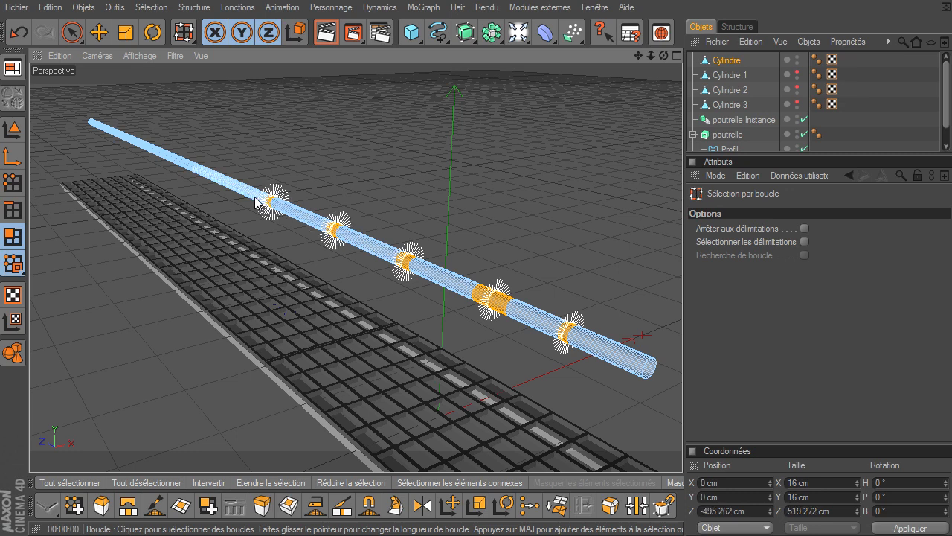
{"action": "left_click", "coordinate": [185, 167], "text": "shift"}
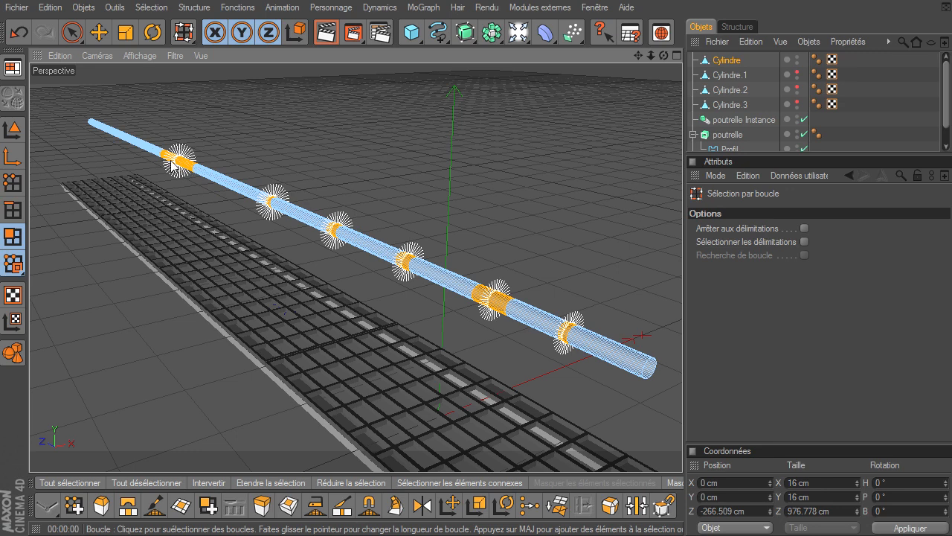
{"action": "left_click", "coordinate": [119, 137], "text": "shift"}
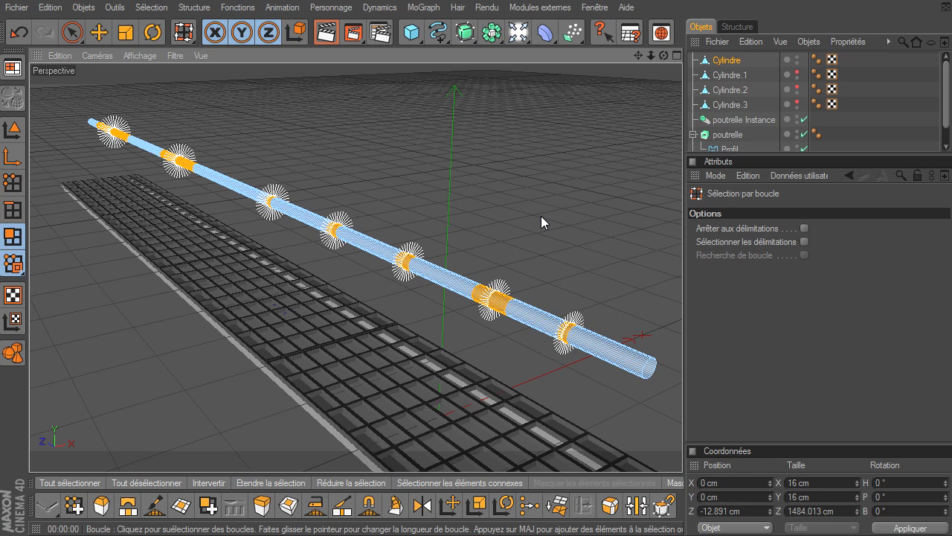
Step: Extrude the seven selected bands of the cylinder outward with an offset (Décalage) of 1 cm
{"action": "key", "text": "d"}
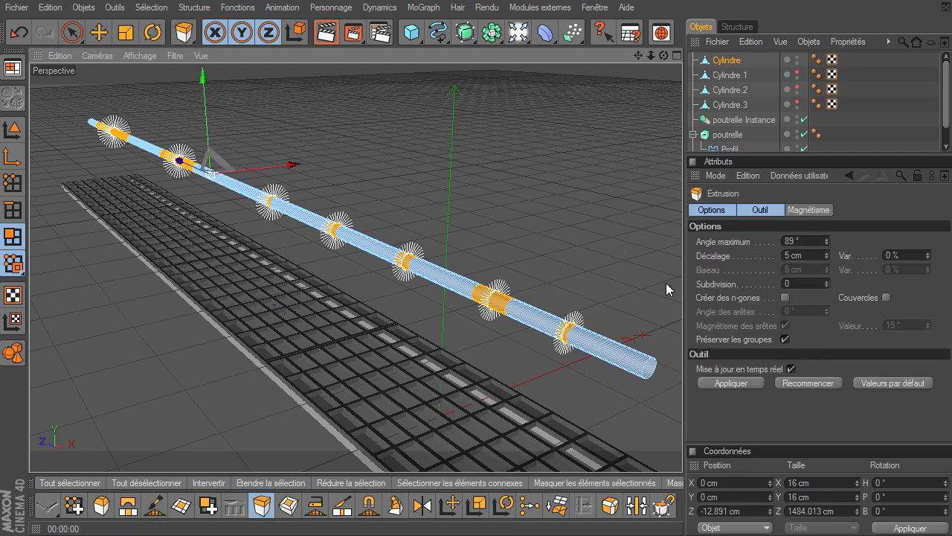
{"action": "scroll", "coordinate": [626, 272], "scroll_direction": "up", "scroll_amount": 4}
{"action": "scroll", "coordinate": [626, 272], "scroll_direction": "up", "scroll_amount": 4}
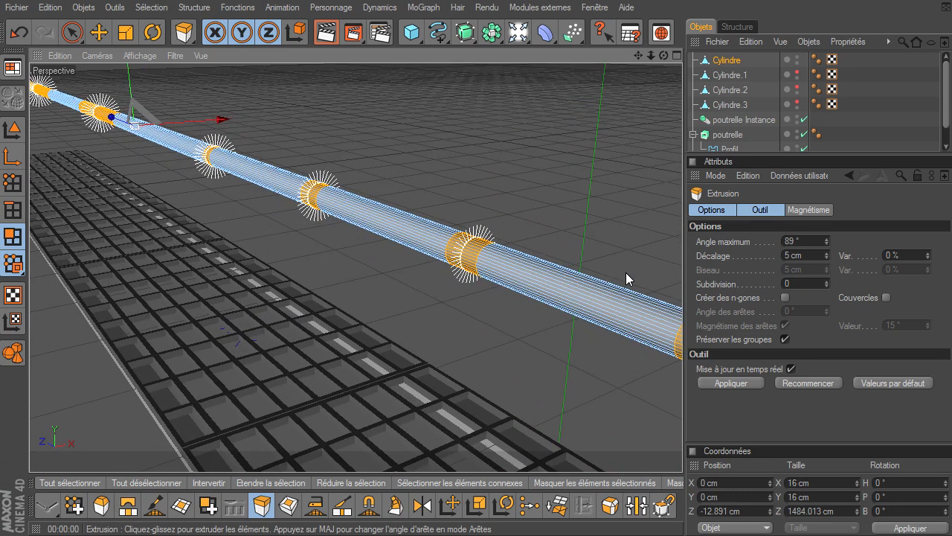
{"action": "left_click_drag", "start_coordinate": [682, 368], "coordinate": [682, 369]}
{"action": "left_click", "coordinate": [812, 256]}
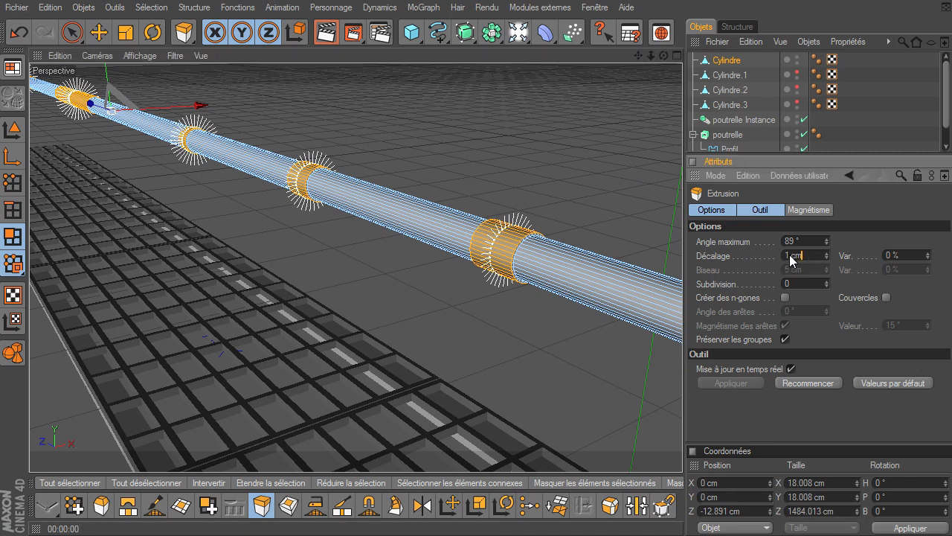
{"action": "left_click", "coordinate": [73, 34]}
{"action": "scroll", "coordinate": [579, 195], "scroll_direction": "down", "scroll_amount": 10}
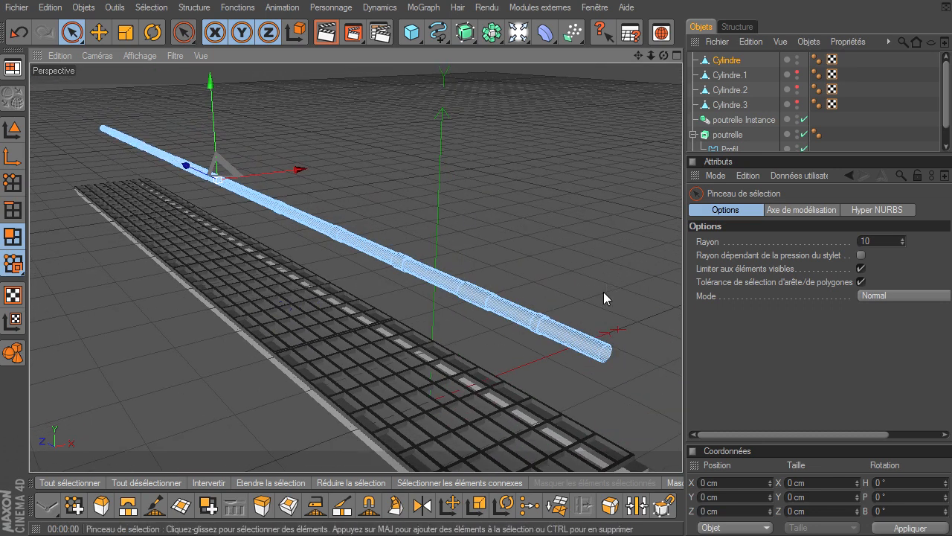
Step: Return to model mode and lower the collared cylinder along Y to about -15 cm, at the level of the grilles
{"action": "left_click", "coordinate": [744, 62]}
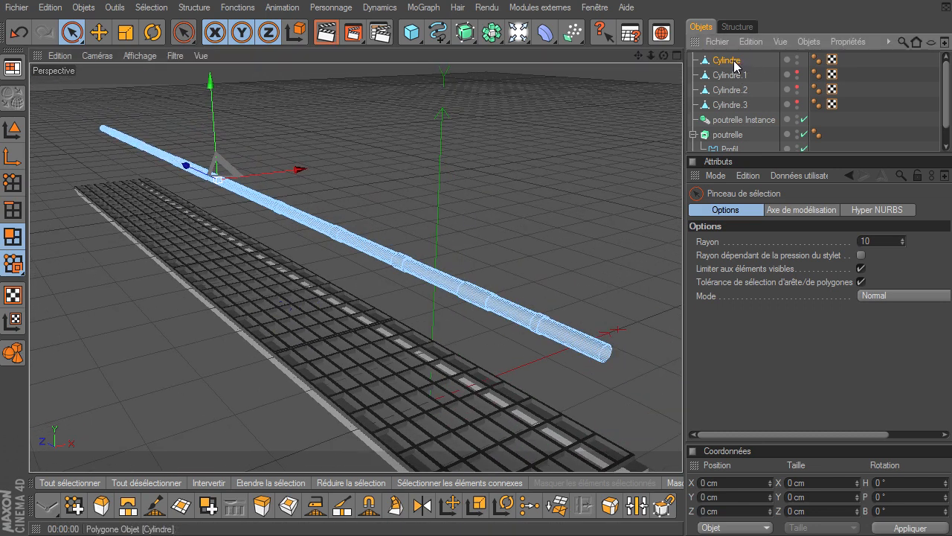
{"action": "left_click", "coordinate": [15, 131]}
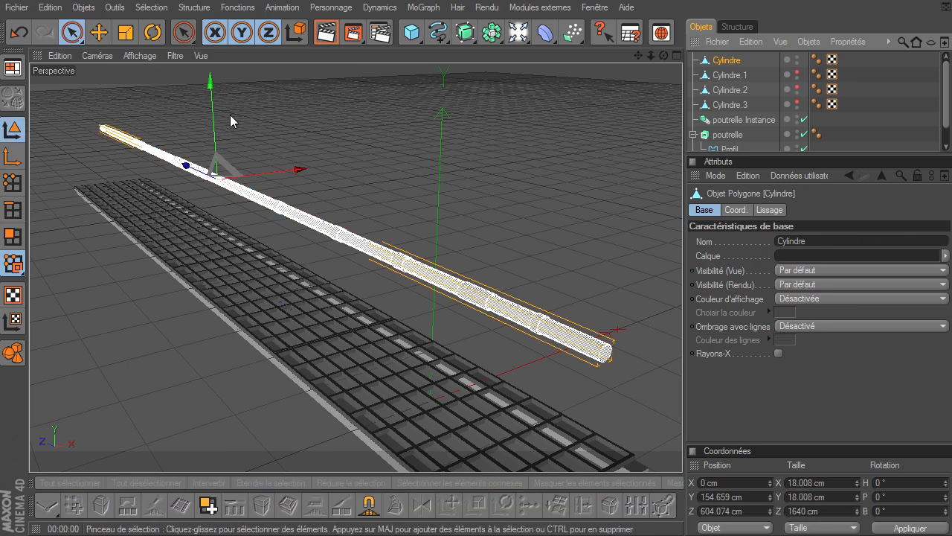
{"action": "left_click_drag", "start_coordinate": [212, 89], "coordinate": [216, 173]}
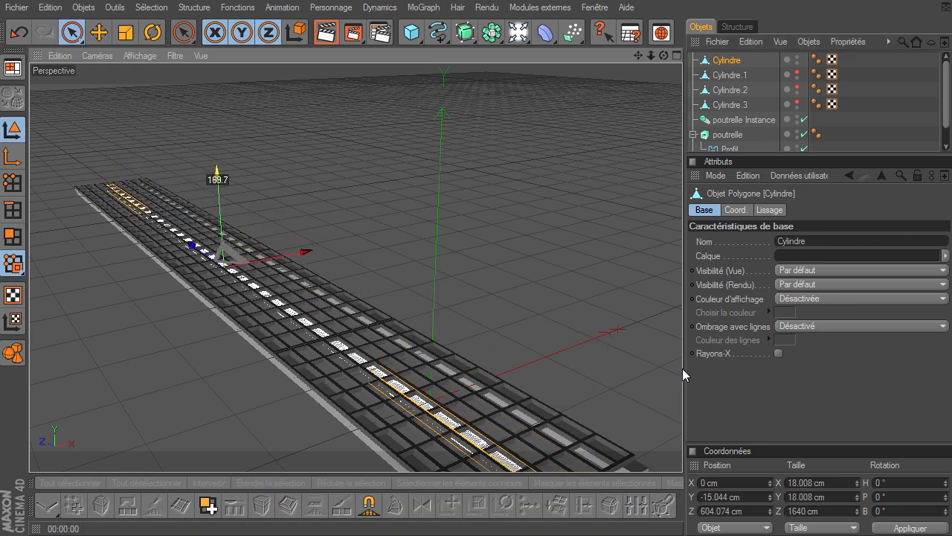
Step: Unhide Cylindre.1 and cut pairs of edge loops along it with the Knife in polygon mode to form bands
{"action": "left_click", "coordinate": [797, 74]}
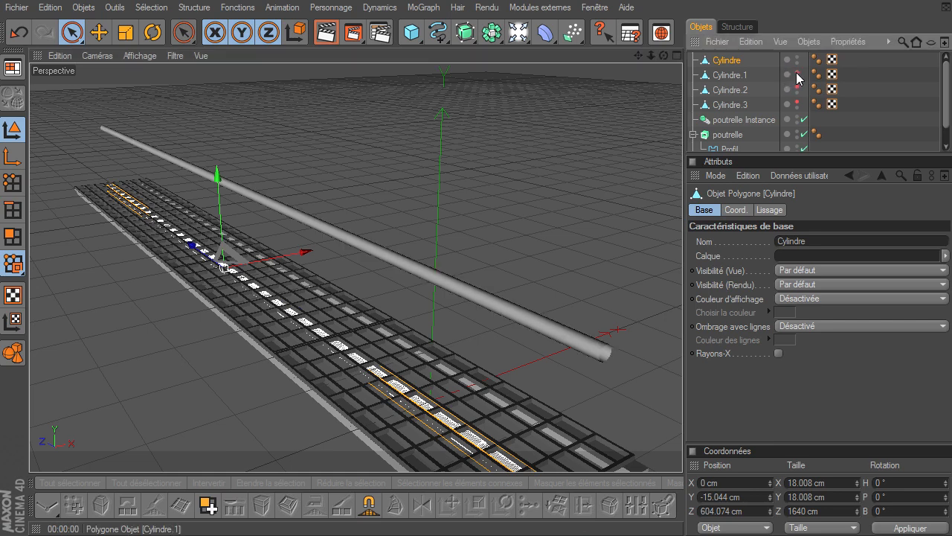
{"action": "left_click", "coordinate": [729, 75]}
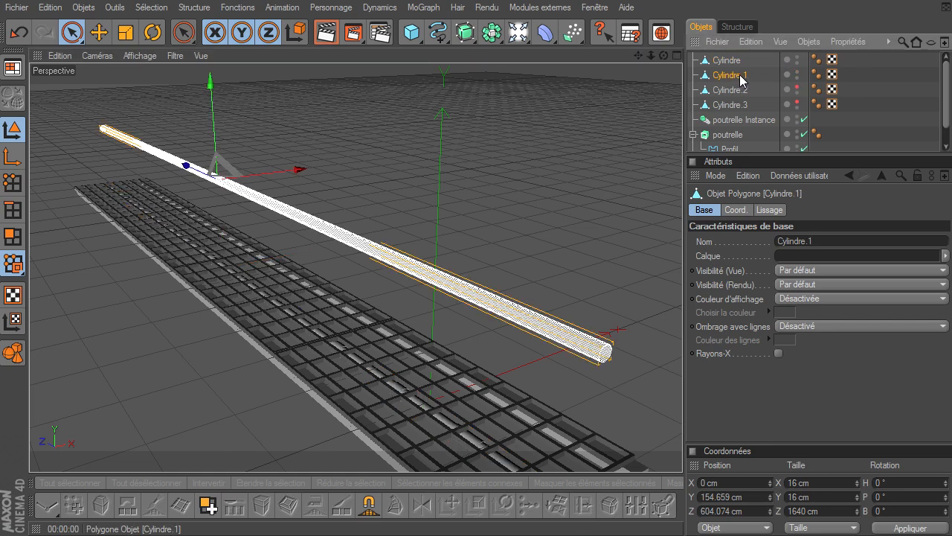
{"action": "left_click", "coordinate": [13, 236]}
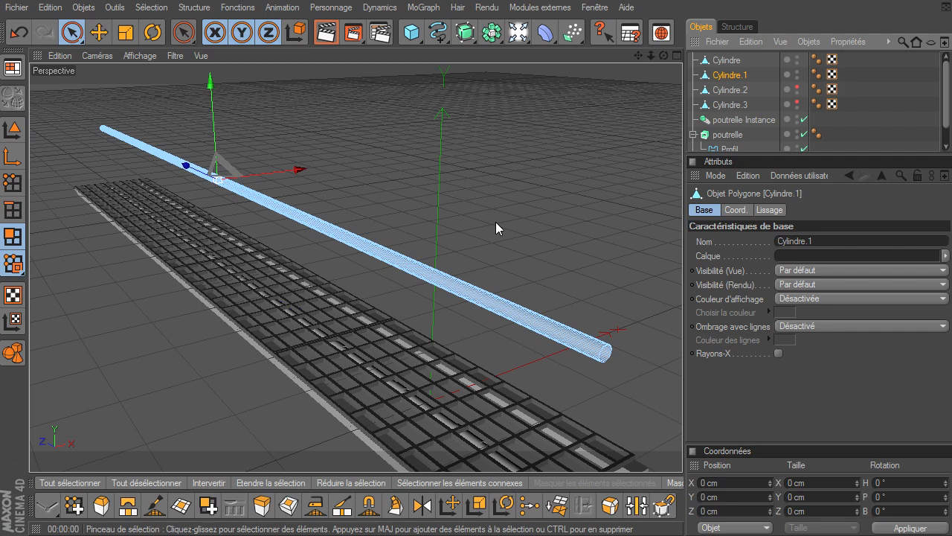
{"action": "key", "text": "k"}
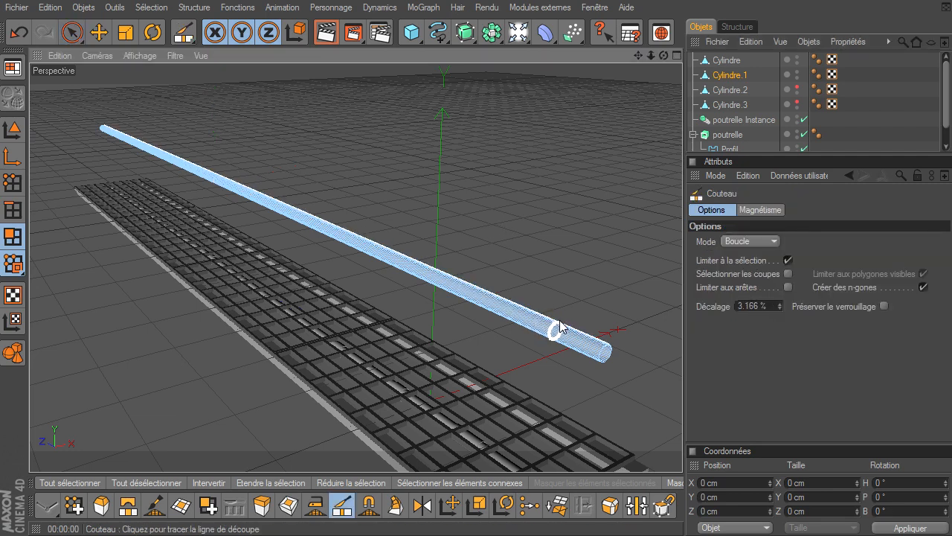
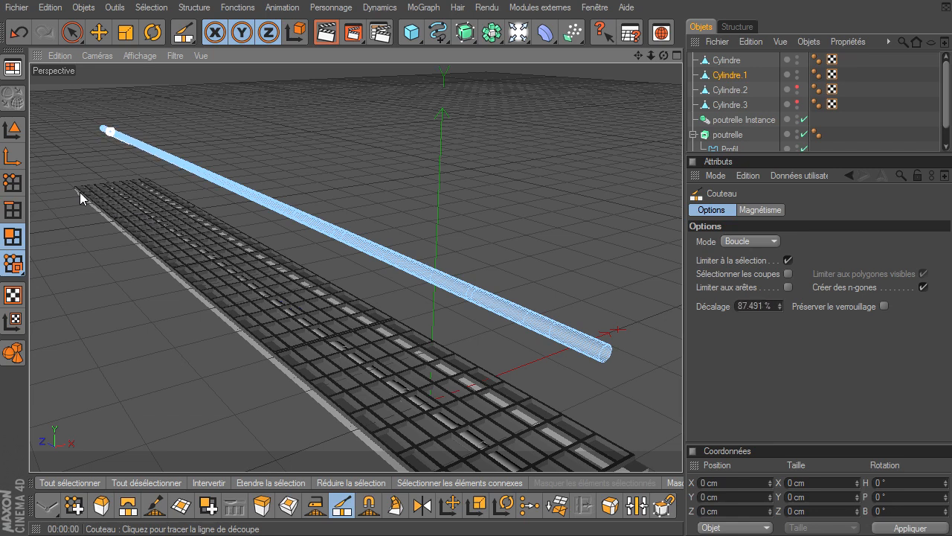
{"action": "left_click", "coordinate": [72, 34]}
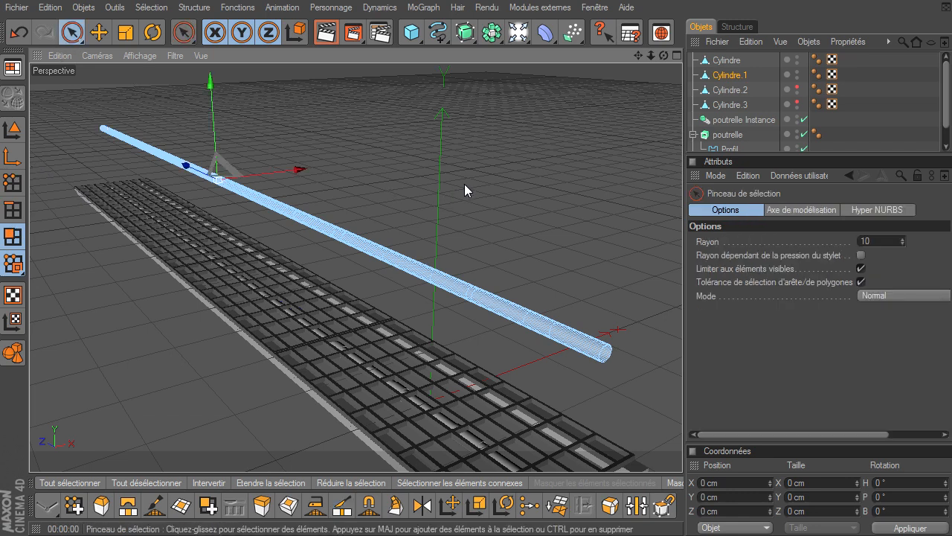
Step: Select the nine polygon bands between the paired cuts along Cylindre.1 with the Loop Selection tool
{"action": "key", "text": "u"}
{"action": "key", "text": "l"}
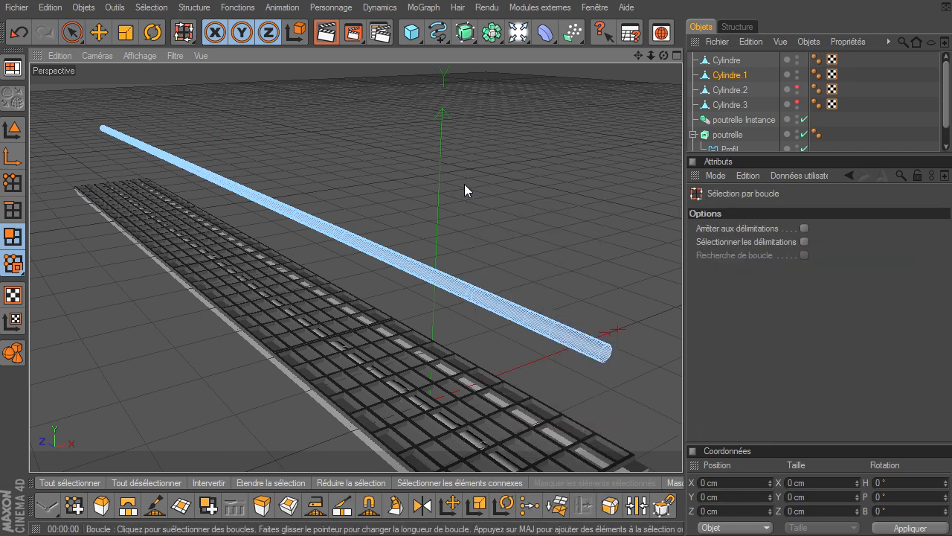
{"action": "left_click", "coordinate": [537, 324]}
{"action": "left_click", "coordinate": [473, 295], "text": "shift"}
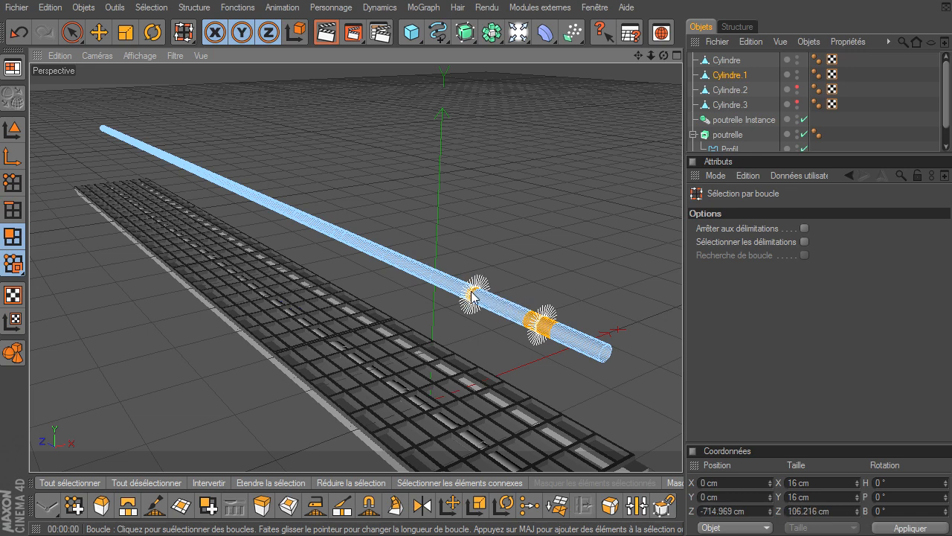
{"action": "left_click", "coordinate": [418, 276], "text": "shift"}
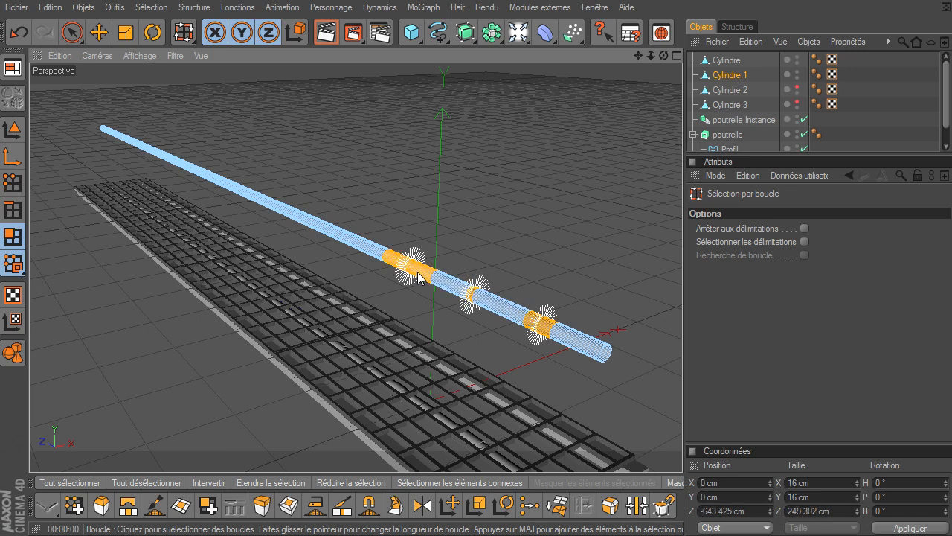
{"action": "left_click", "coordinate": [340, 237], "text": "shift"}
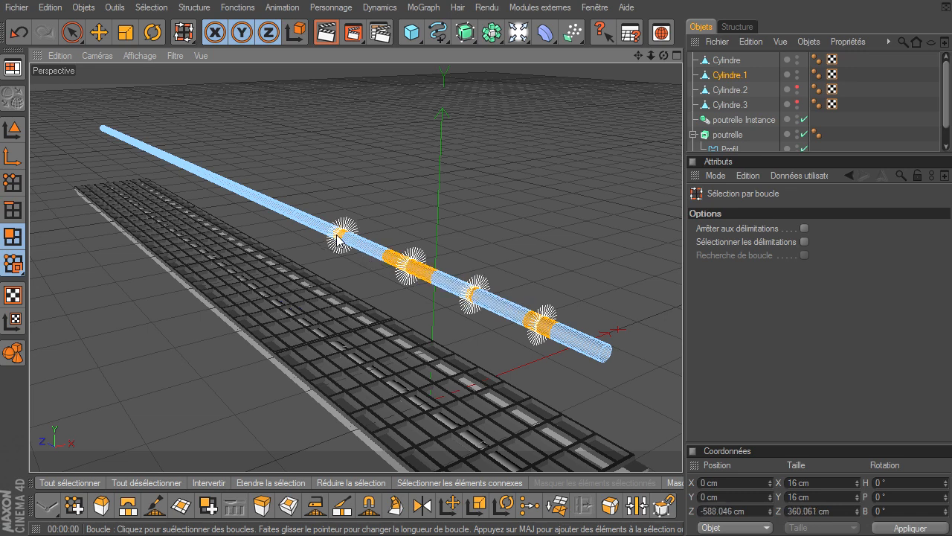
{"action": "left_click", "coordinate": [293, 218], "text": "shift"}
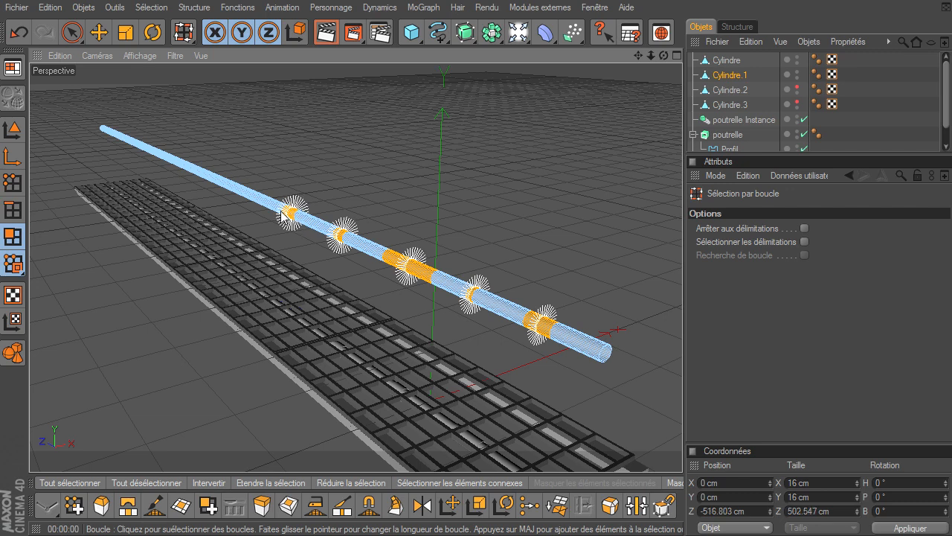
{"action": "left_click", "coordinate": [224, 186], "text": "shift"}
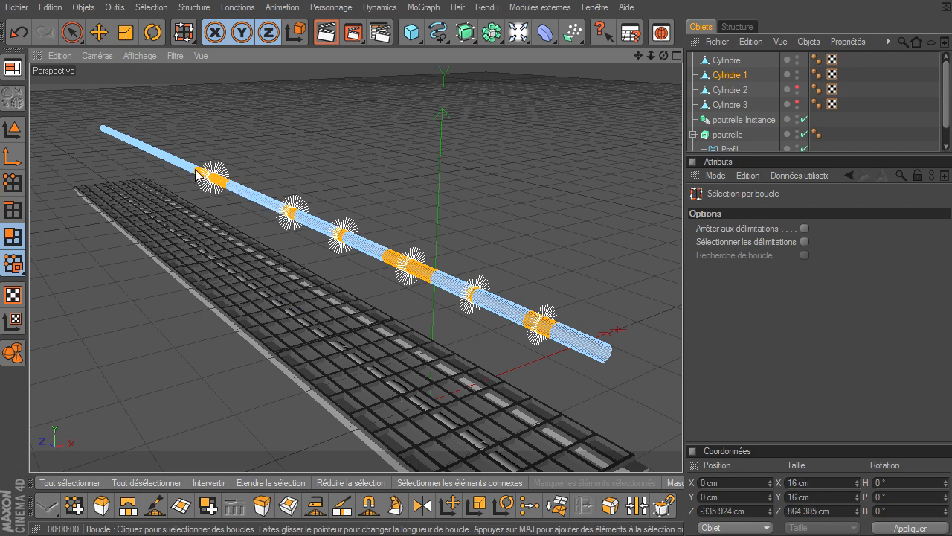
{"action": "left_click", "coordinate": [159, 158], "text": "shift"}
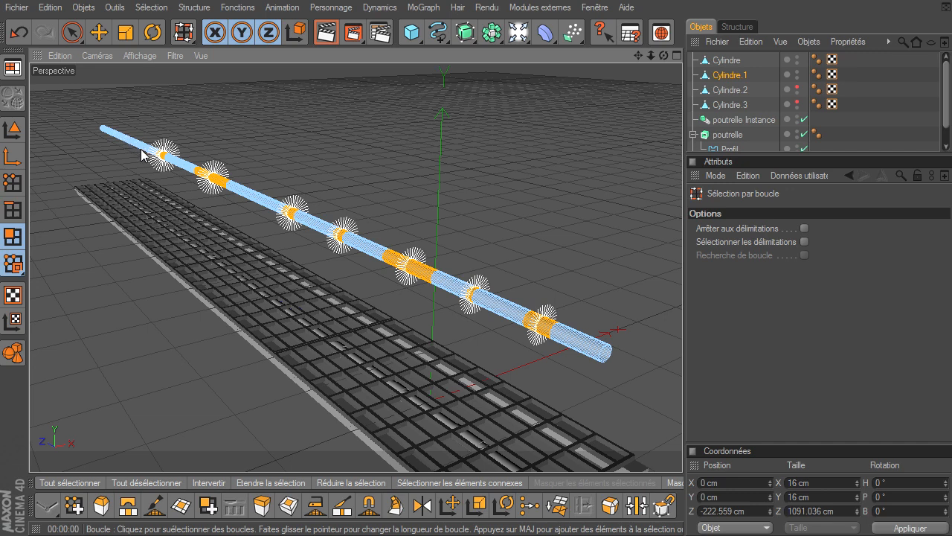
{"action": "left_click", "coordinate": [128, 141], "text": "shift"}
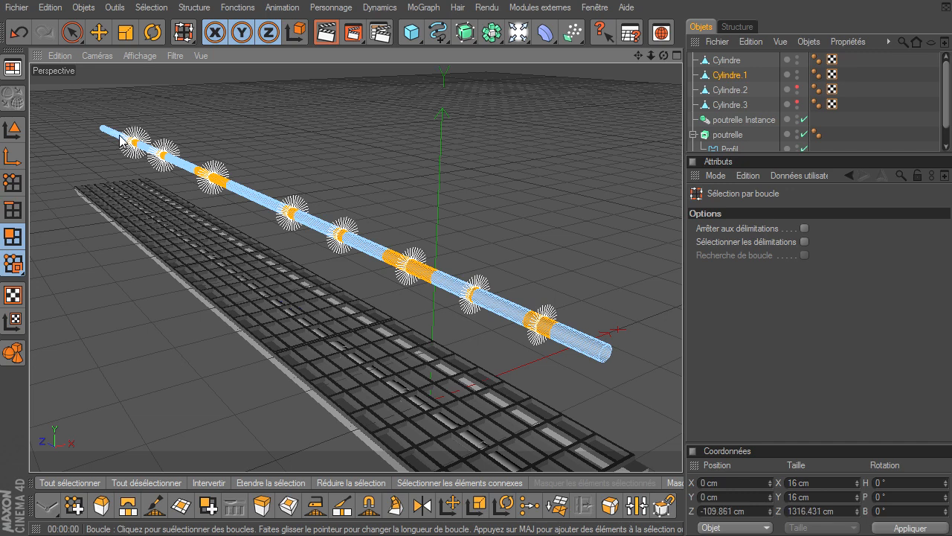
{"action": "left_click", "coordinate": [105, 129], "text": "shift"}
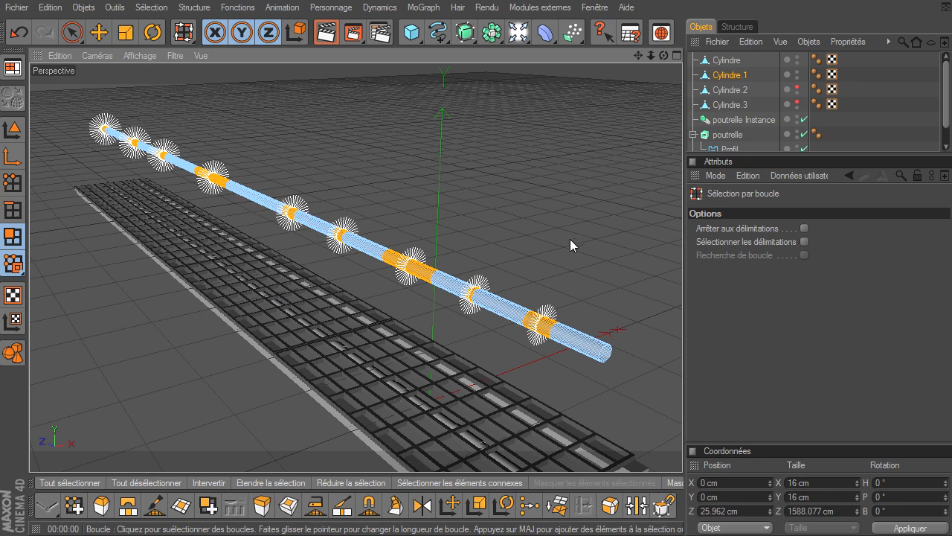
Step: Extrude the nine selected bands of Cylindre.1 outward by 1 cm
{"action": "key", "text": "d"}
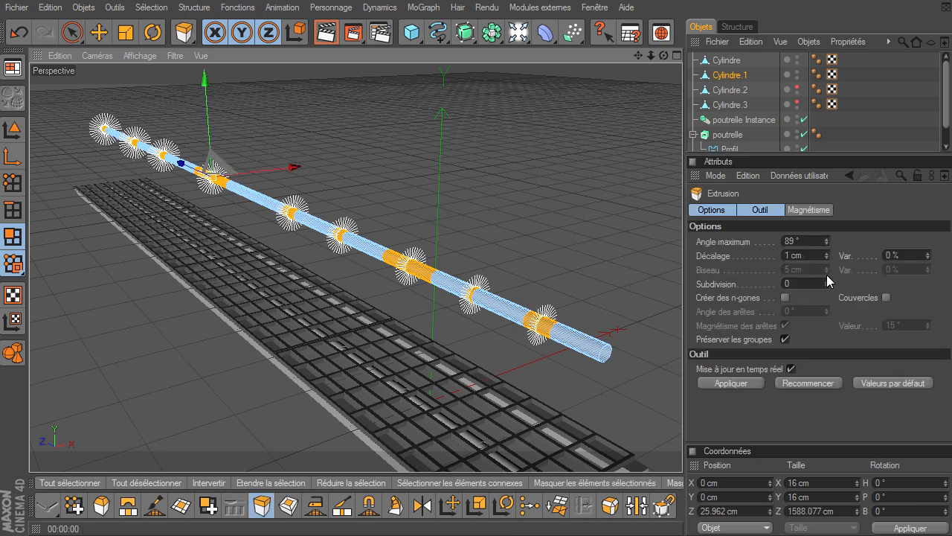
{"action": "left_click", "coordinate": [727, 384]}
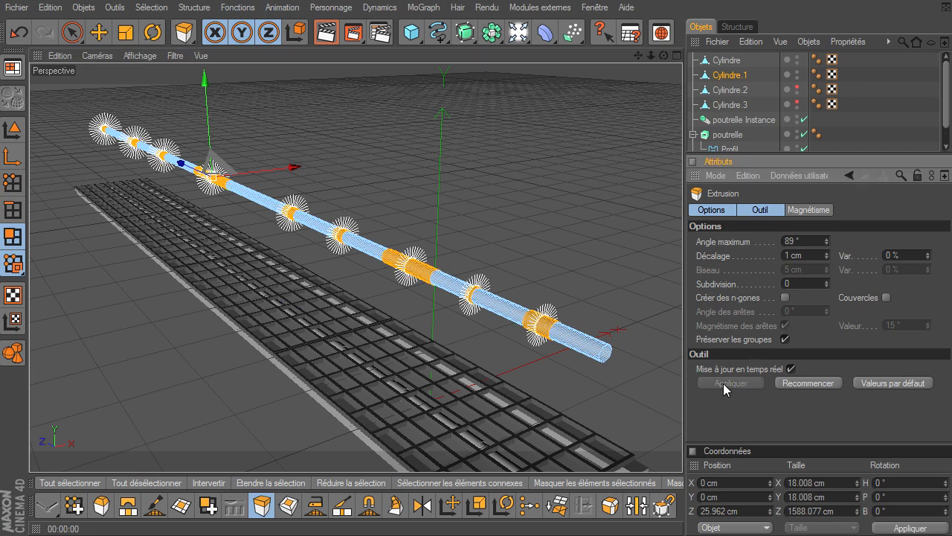
{"action": "left_click", "coordinate": [71, 32]}
Step: Return to model mode and move Cylindre.1 sideways along X to about 225 cm
{"action": "left_click", "coordinate": [11, 128]}
{"action": "left_click", "coordinate": [347, 154]}
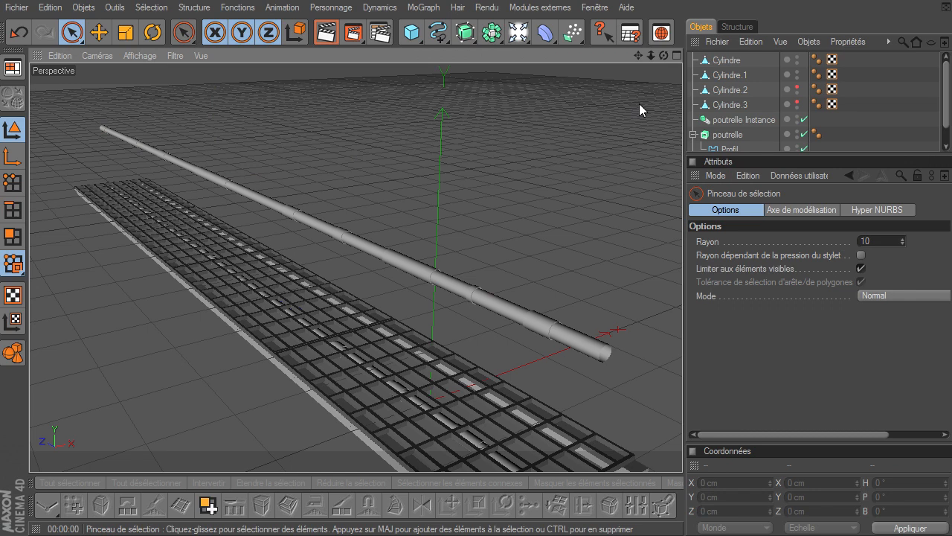
{"action": "left_click", "coordinate": [722, 75]}
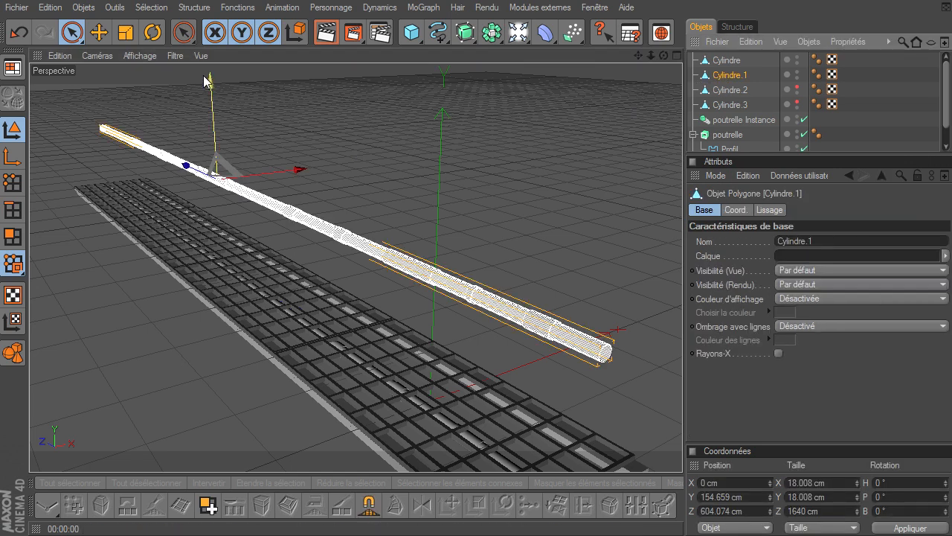
{"action": "left_click_drag", "start_coordinate": [299, 170], "coordinate": [692, 372]}
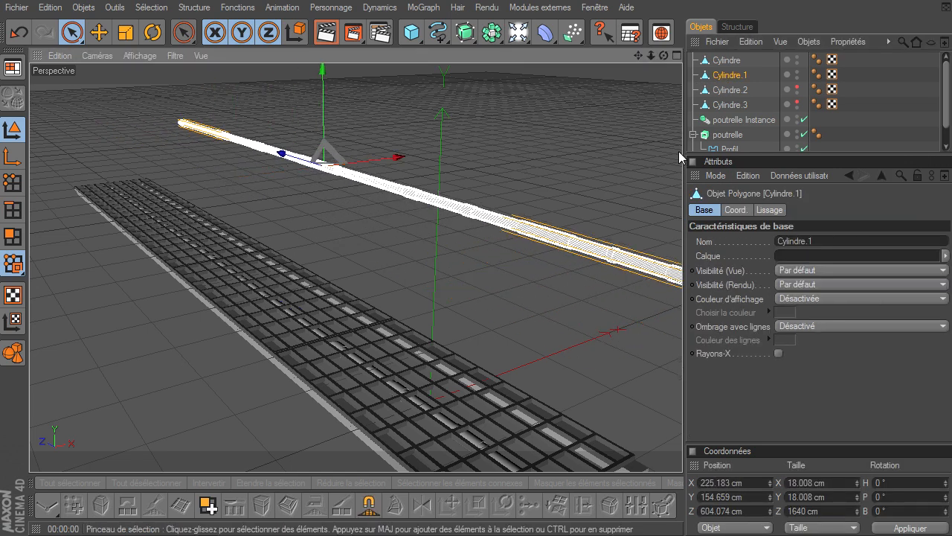
Step: Unhide Cylindre.2 and cut pairs of edge loops along it with the Knife in polygon mode to form bands
{"action": "left_click", "coordinate": [730, 90]}
{"action": "left_click", "coordinate": [797, 89]}
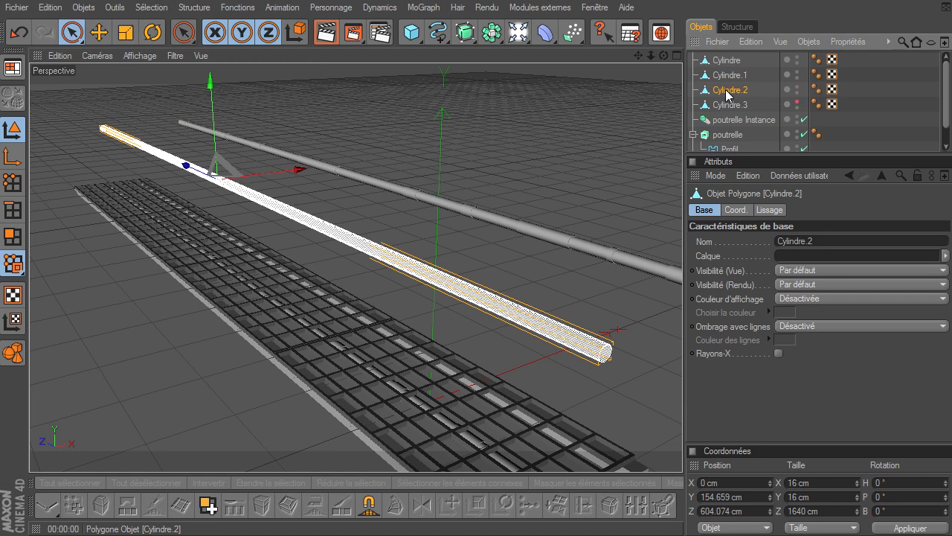
{"action": "left_click", "coordinate": [12, 237]}
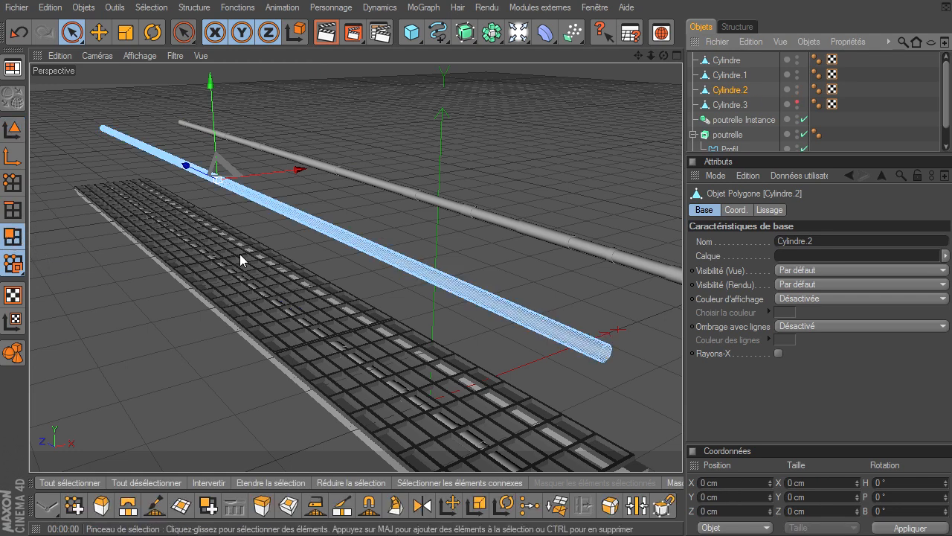
{"action": "key", "text": "k"}
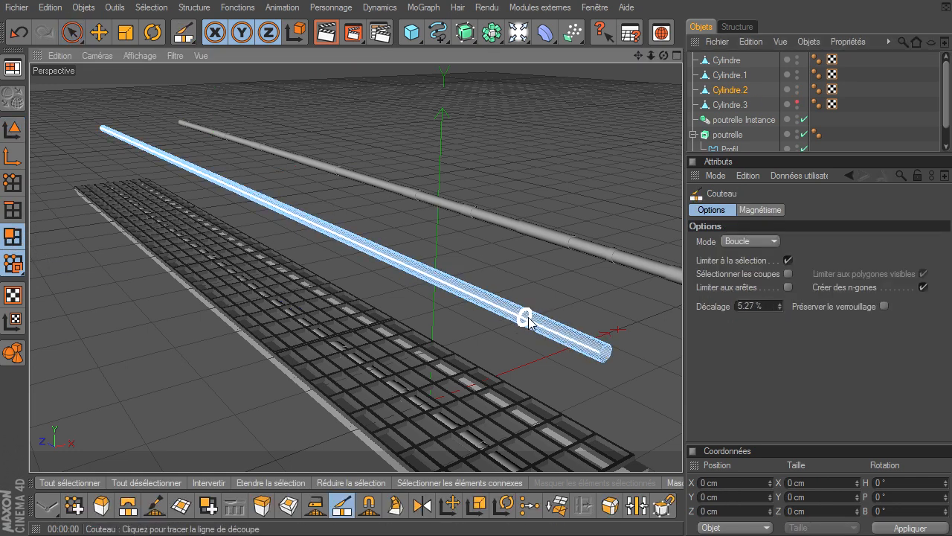
{"action": "left_click", "coordinate": [575, 333]}
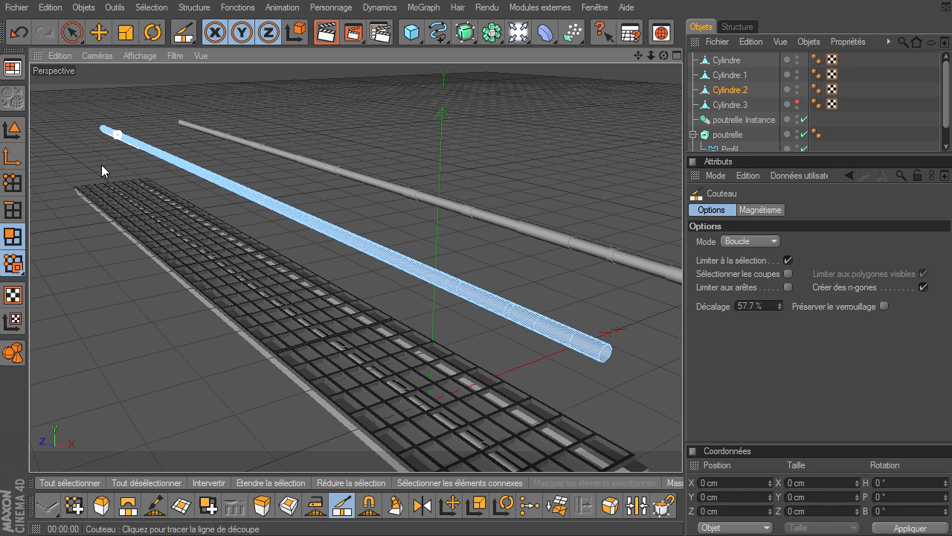
{"action": "left_click", "coordinate": [71, 33]}
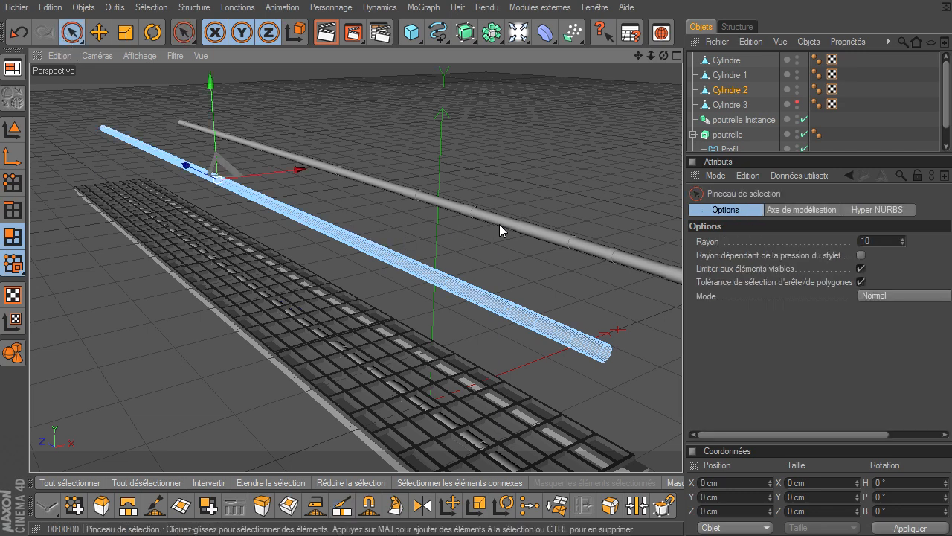
Step: Select the nine polygon bands between the paired cuts along Cylindre.2 with the Loop Selection tool
{"action": "key", "text": "u"}
{"action": "key", "text": "l"}
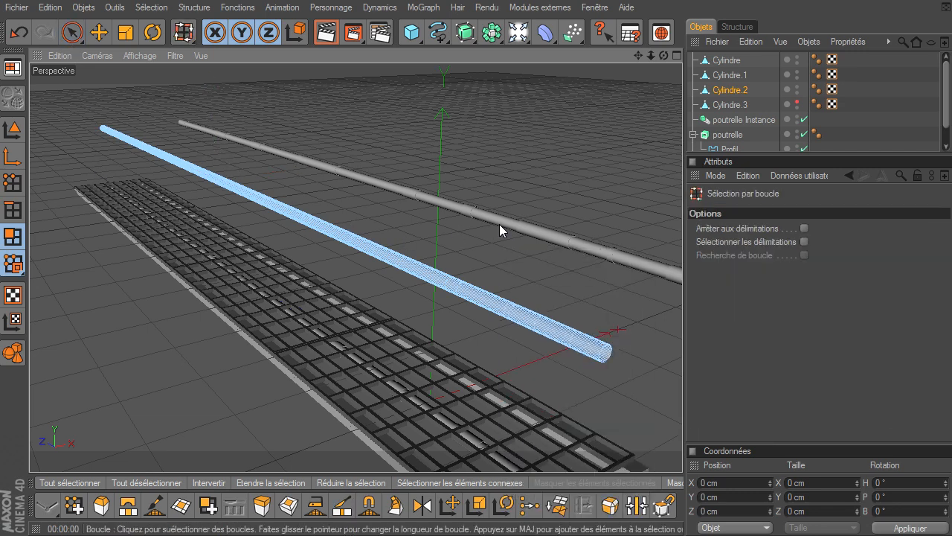
{"action": "left_click", "coordinate": [560, 332]}
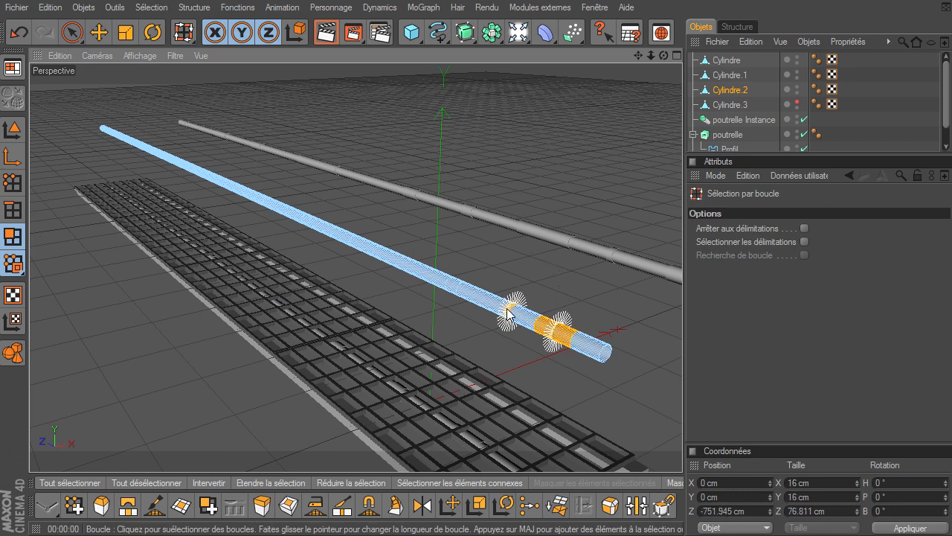
{"action": "left_click", "coordinate": [456, 285], "text": "shift"}
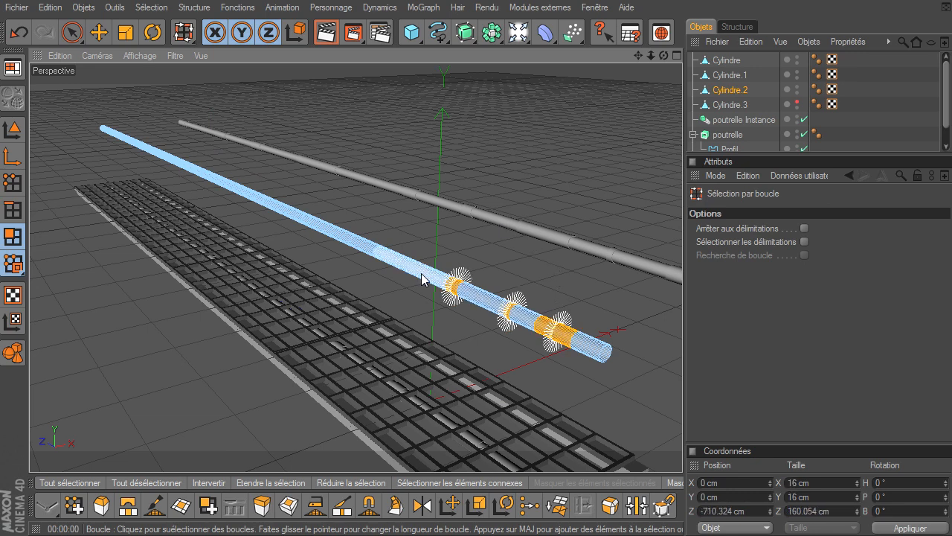
{"action": "left_click", "coordinate": [360, 246], "text": "shift"}
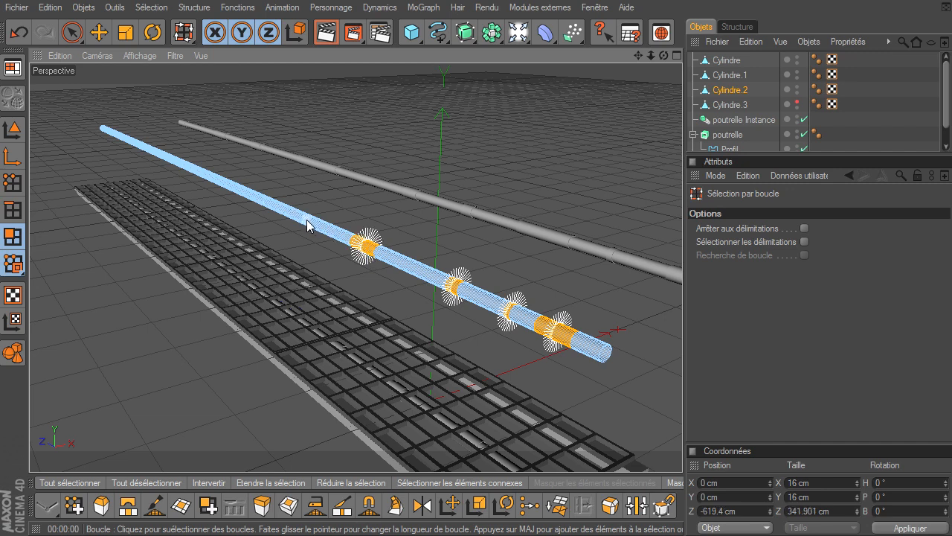
{"action": "left_click", "coordinate": [308, 223], "text": "shift"}
{"action": "left_click", "coordinate": [260, 201], "text": "shift"}
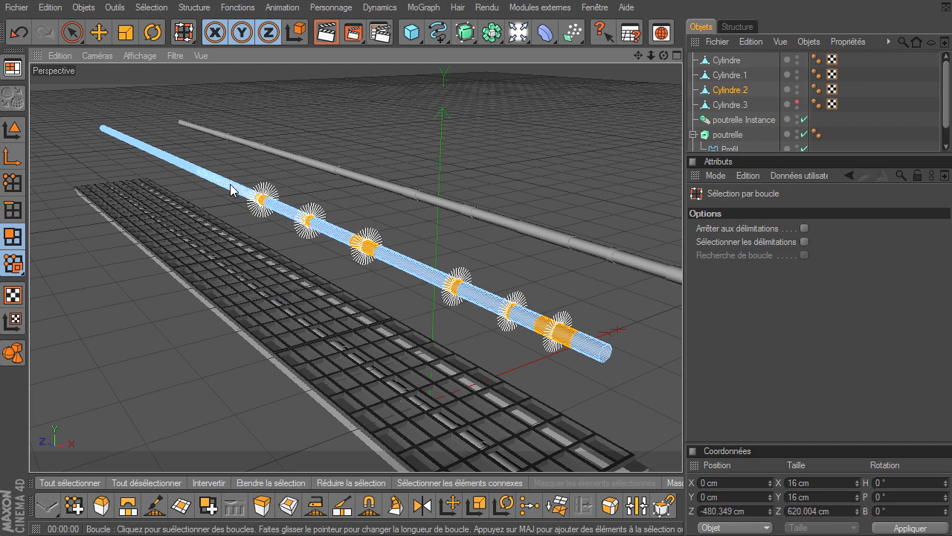
{"action": "left_click", "coordinate": [192, 176], "text": "shift"}
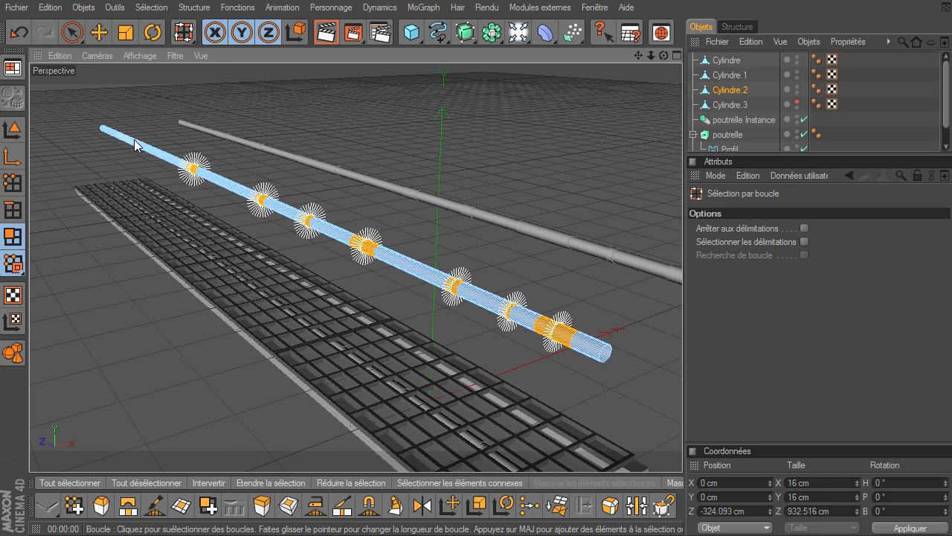
{"action": "left_click", "coordinate": [142, 148], "text": "shift"}
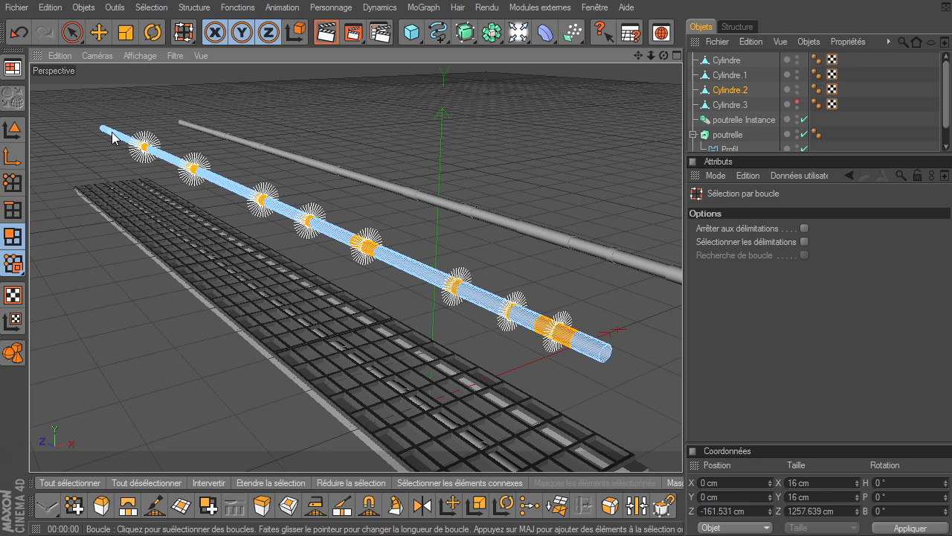
{"action": "left_click", "coordinate": [113, 134], "text": "shift"}
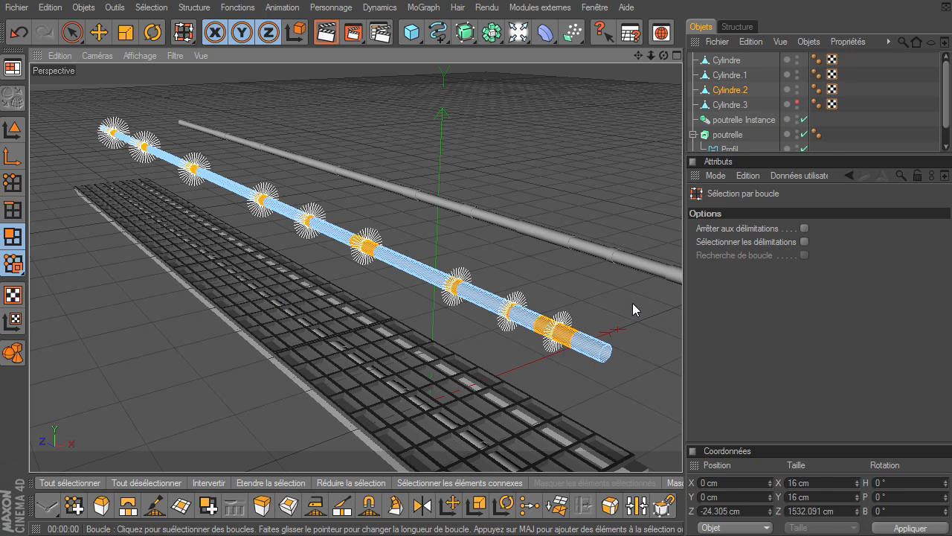
Step: Extrude the nine selected bands of Cylindre.2 outward by 1 cm
{"action": "key", "text": "d"}
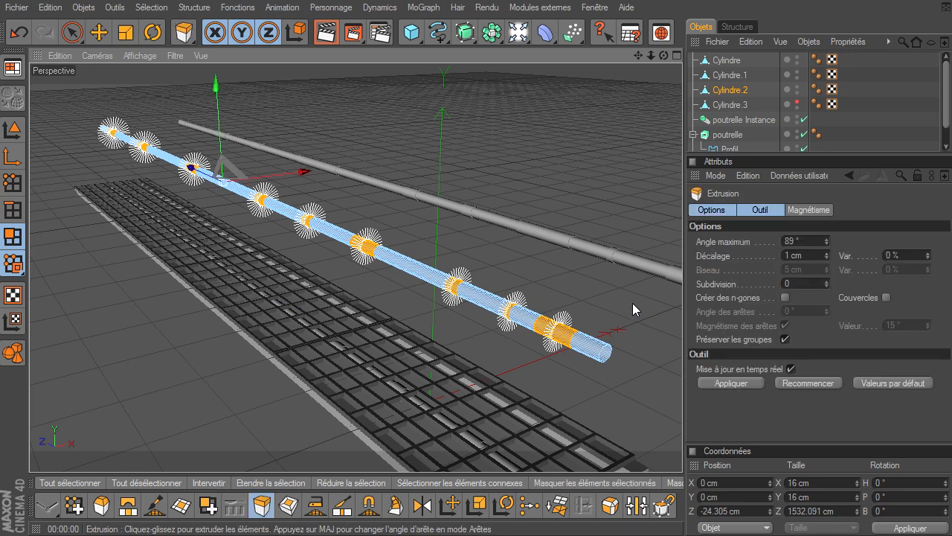
{"action": "left_click", "coordinate": [740, 384]}
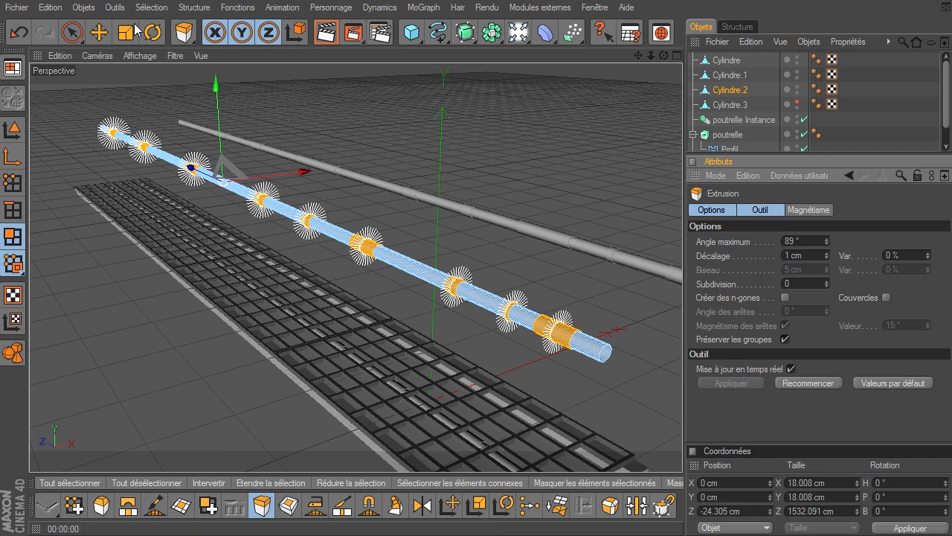
{"action": "left_click", "coordinate": [68, 33]}
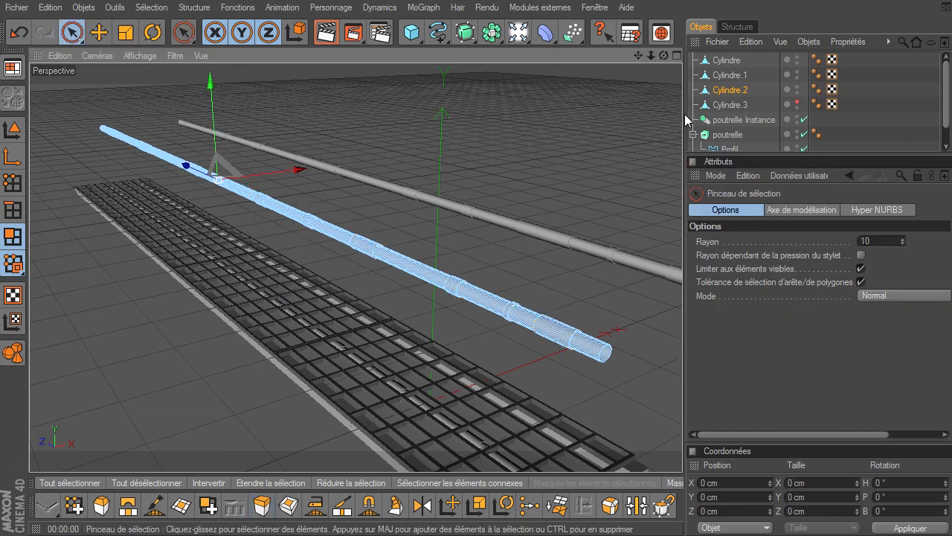
Step: Return to model mode and move Cylindre.2 sideways along X to about 122 cm
{"action": "left_click", "coordinate": [743, 93]}
{"action": "left_click_drag", "start_coordinate": [301, 170], "coordinate": [683, 369]}
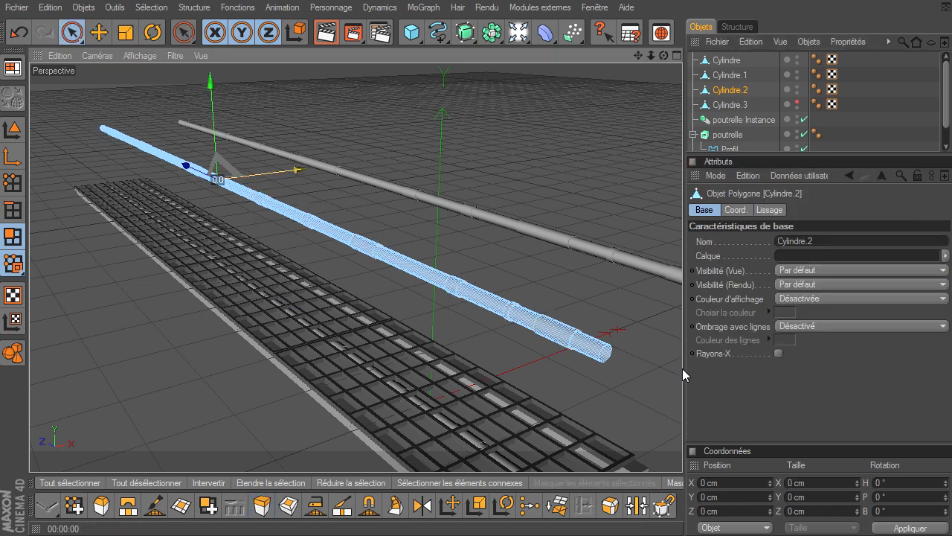
{"action": "left_click", "coordinate": [11, 130]}
{"action": "mouse_move", "coordinate": [262, 178]}
{"action": "left_mouse_down"}
{"action": "mouse_move", "coordinate": [297, 171]}
{"action": "mouse_move", "coordinate": [266, 176]}
{"action": "left_mouse_up"}
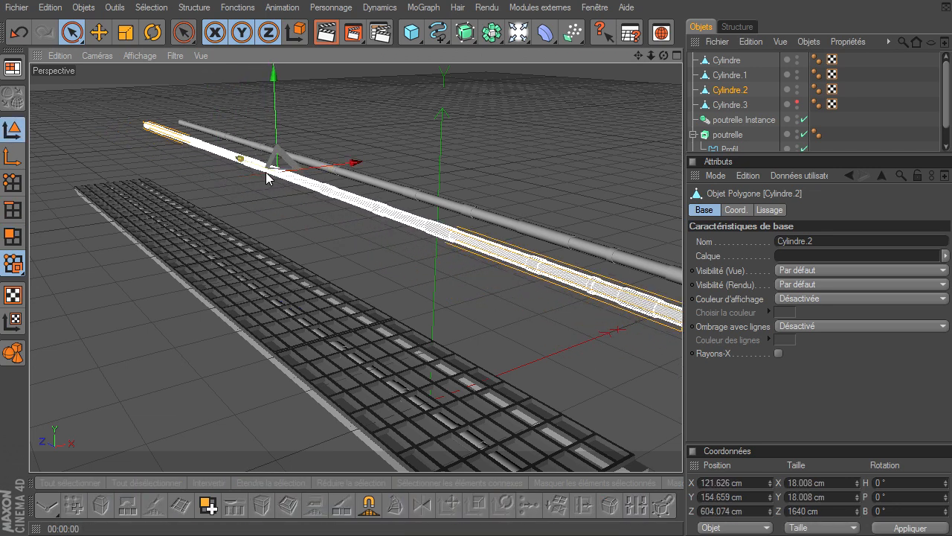
Step: Unhide Cylindre.3 and cut pairs of edge loops along it with the Knife in polygon mode to form bands
{"action": "left_click", "coordinate": [798, 104]}
{"action": "left_click", "coordinate": [720, 105]}
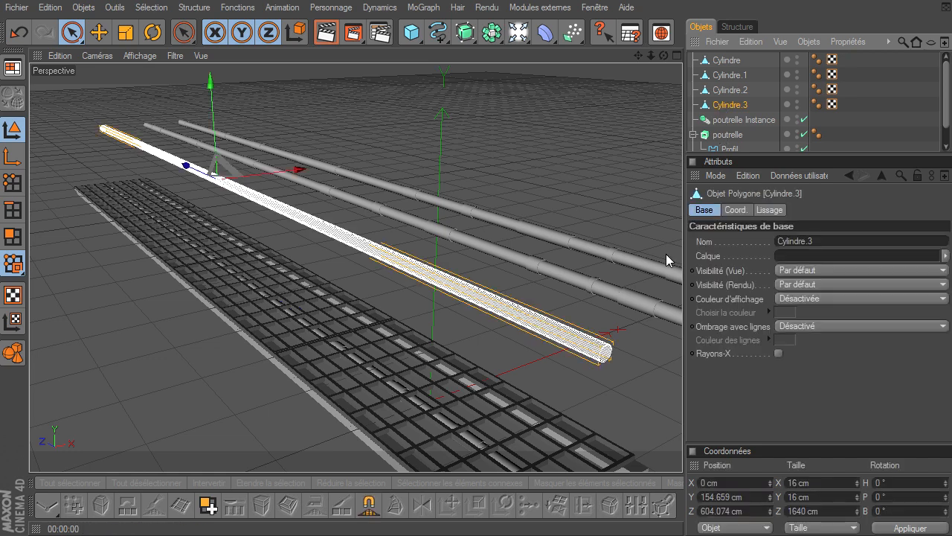
{"action": "left_click", "coordinate": [13, 237]}
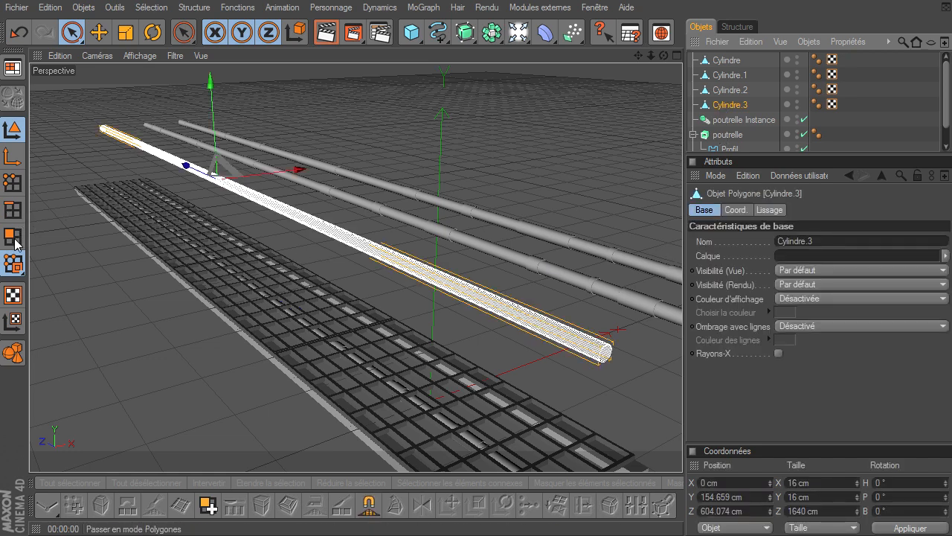
{"action": "key", "text": "k"}
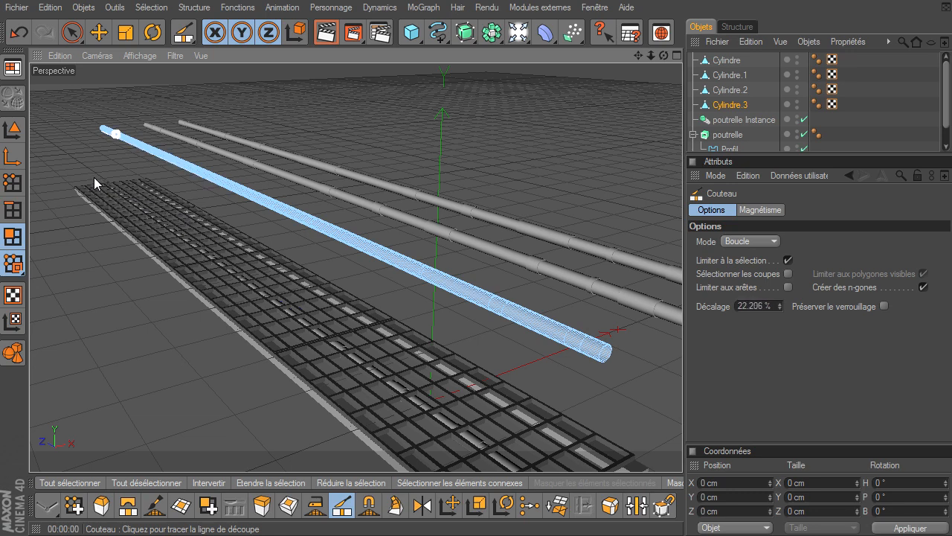
{"action": "left_click", "coordinate": [72, 32]}
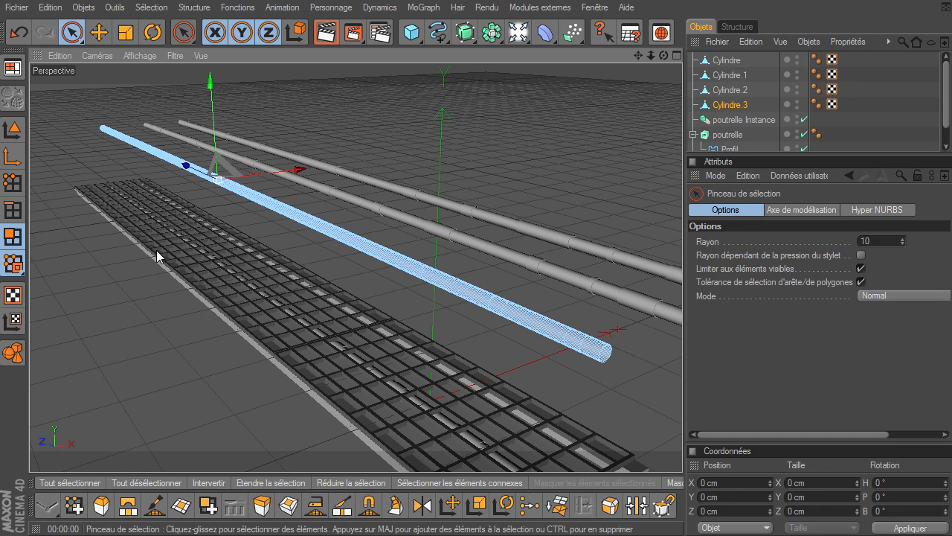
Step: Select the seven polygon bands between the paired cuts along Cylindre.3 with the Loop Selection tool
{"action": "key", "text": "u"}
{"action": "key", "text": "l"}
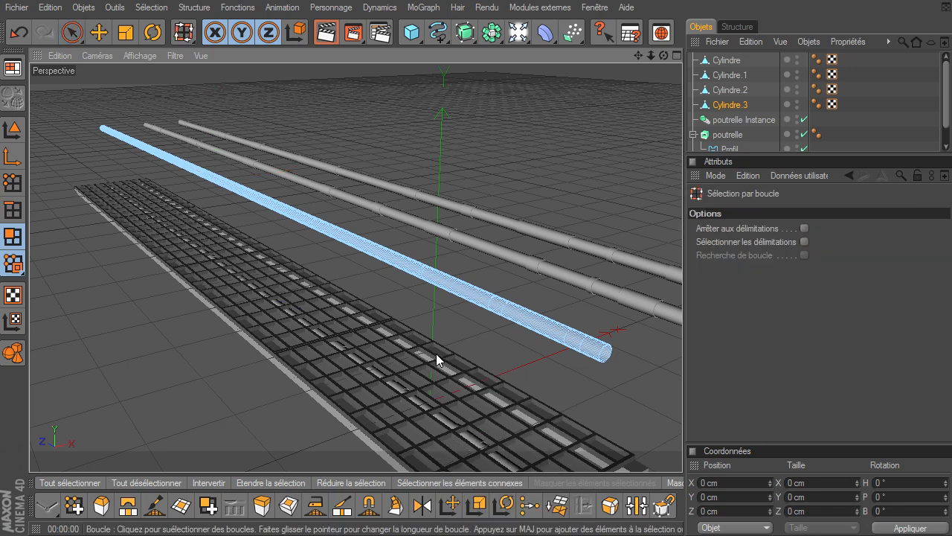
{"action": "left_click", "coordinate": [575, 340]}
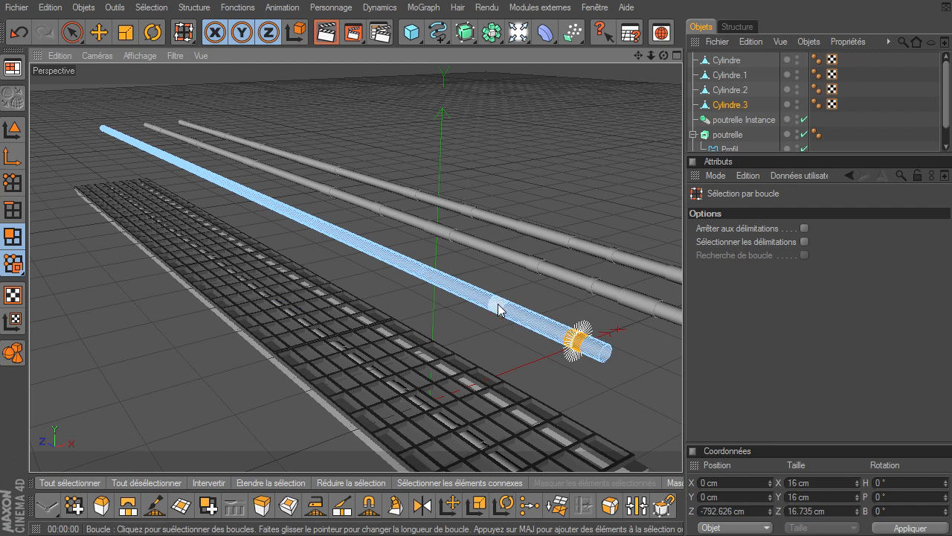
{"action": "left_click", "coordinate": [500, 306], "text": "shift"}
{"action": "left_click", "coordinate": [413, 275], "text": "shift"}
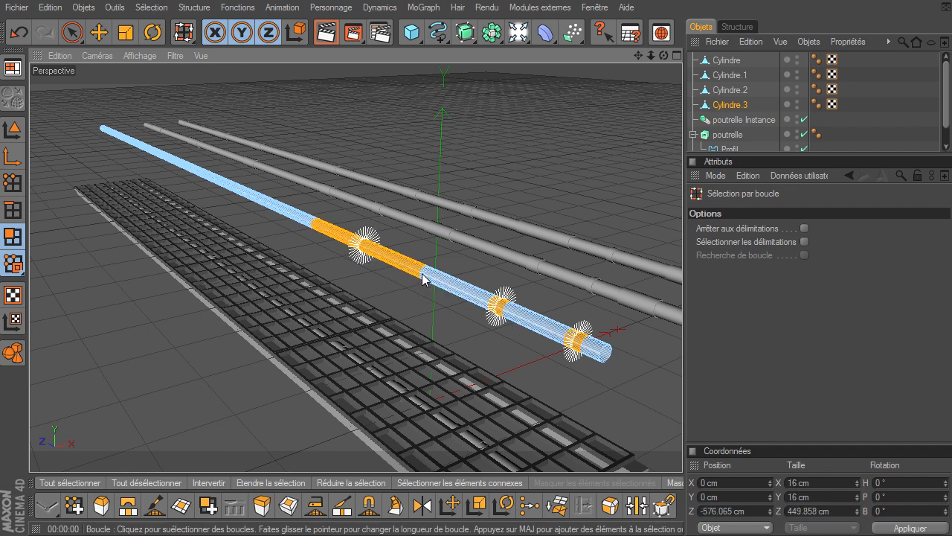
{"action": "left_click", "coordinate": [416, 274], "text": "ctrl"}
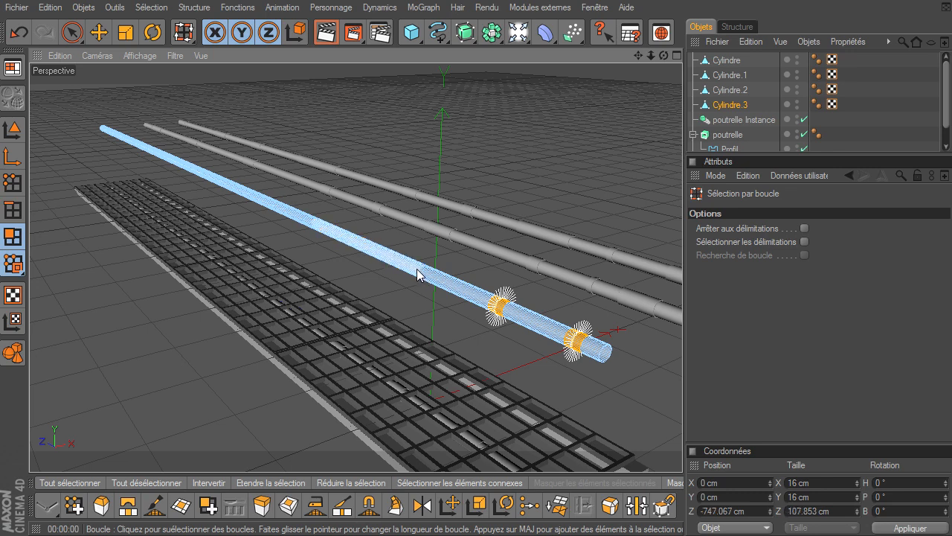
{"action": "left_click", "coordinate": [423, 275], "text": "shift"}
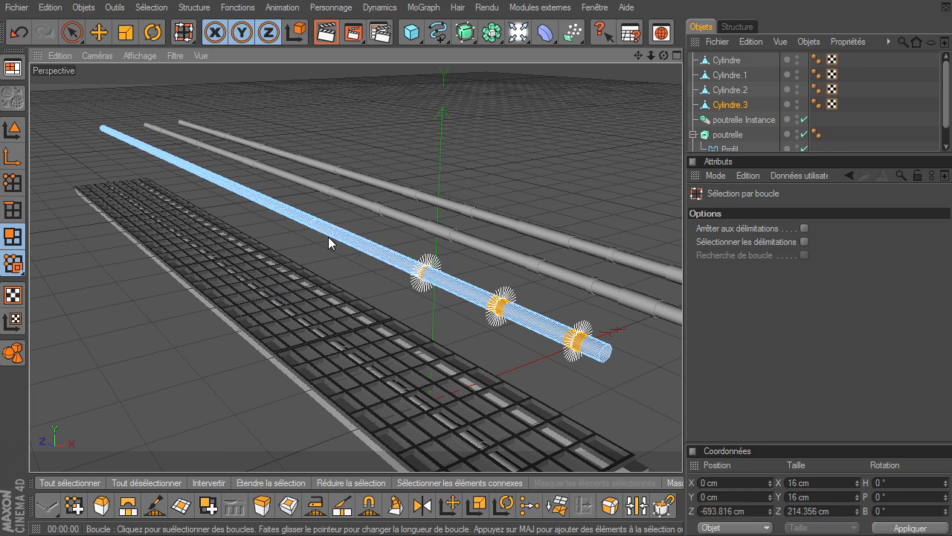
{"action": "left_click", "coordinate": [295, 220], "text": "shift"}
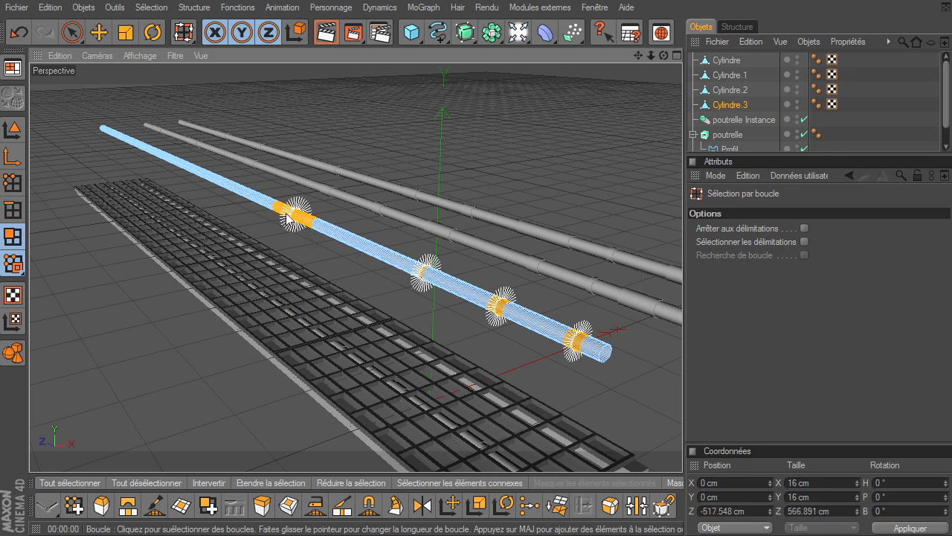
{"action": "left_click", "coordinate": [221, 186], "text": "shift"}
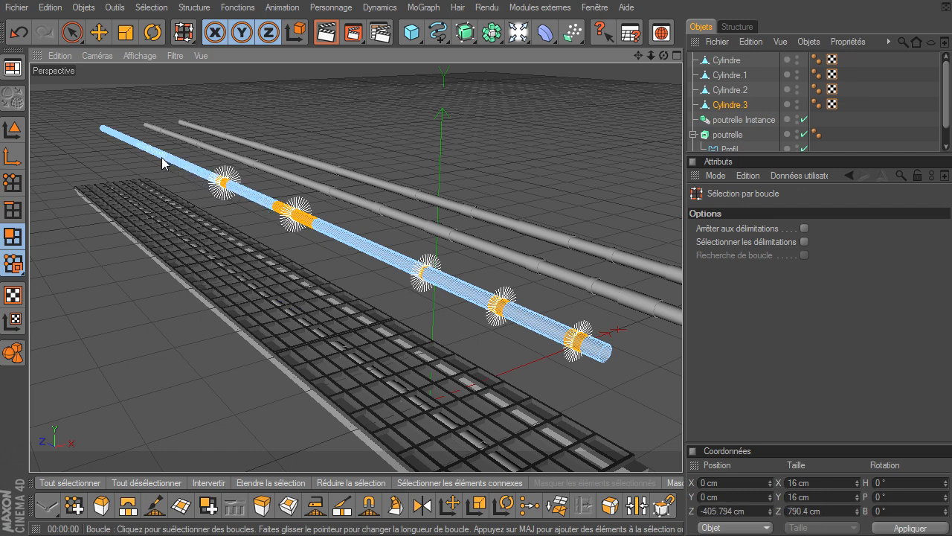
{"action": "left_click", "coordinate": [132, 147], "text": "shift"}
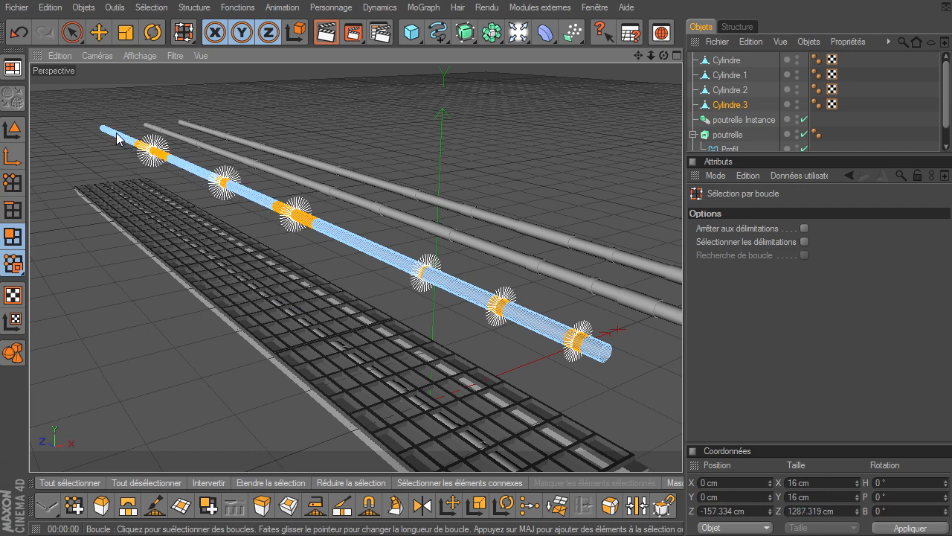
{"action": "left_click", "coordinate": [116, 137], "text": "shift"}
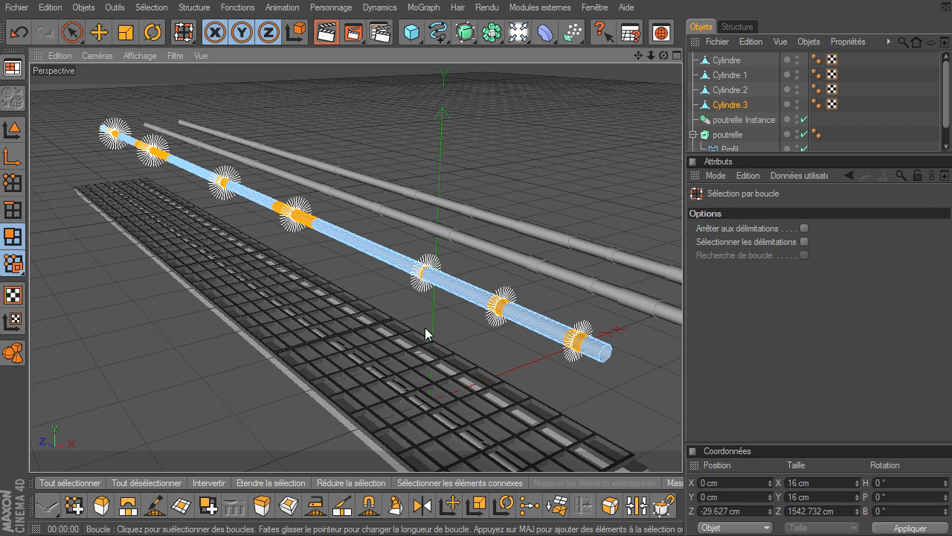
Step: Extrude the seven selected bands of Cylindre.3 outward by 1 cm
{"action": "key", "text": "d"}
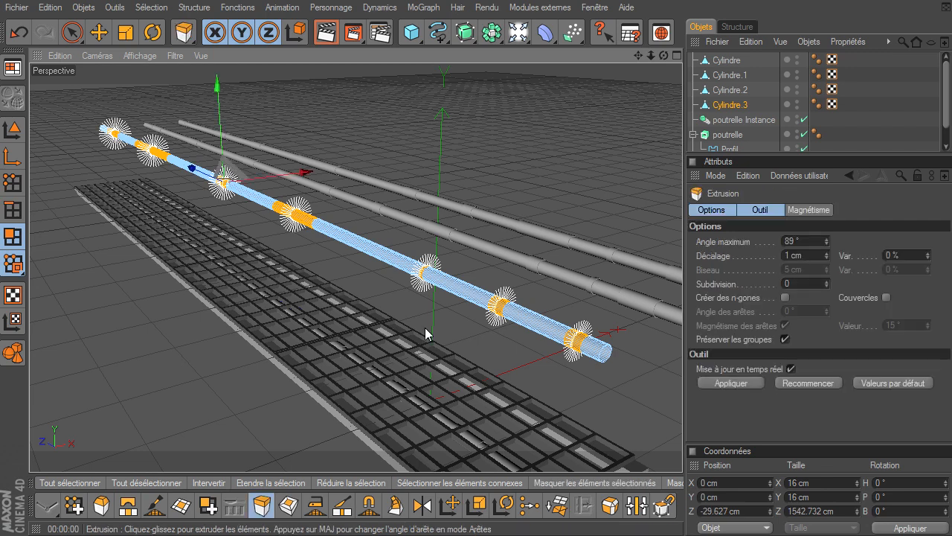
{"action": "left_click", "coordinate": [739, 385]}
{"action": "left_click", "coordinate": [72, 32]}
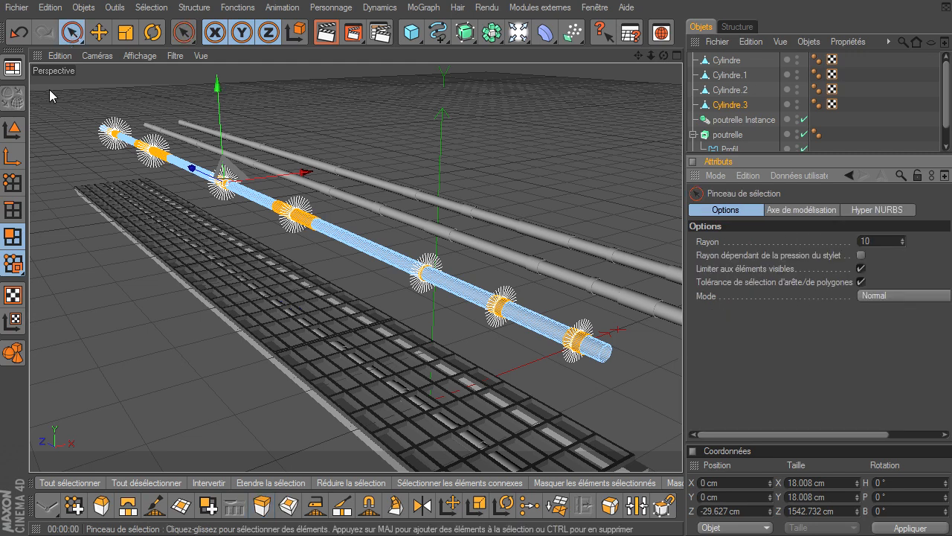
Step: In model mode, move Cylindre.3 in the front view beneath the grilles, beside the first T-beam, to about X -69 cm, Y -13 cm
{"action": "left_click", "coordinate": [12, 131]}
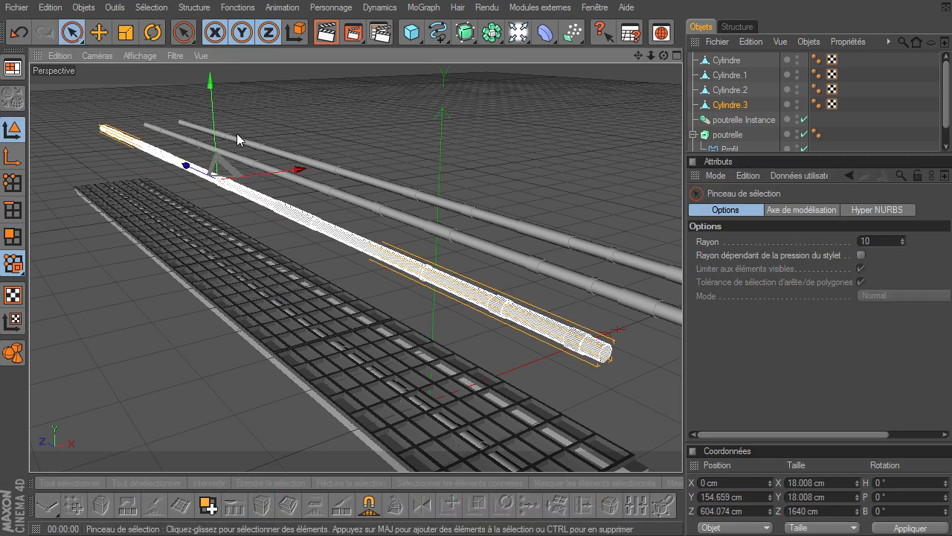
{"action": "left_click", "coordinate": [677, 56]}
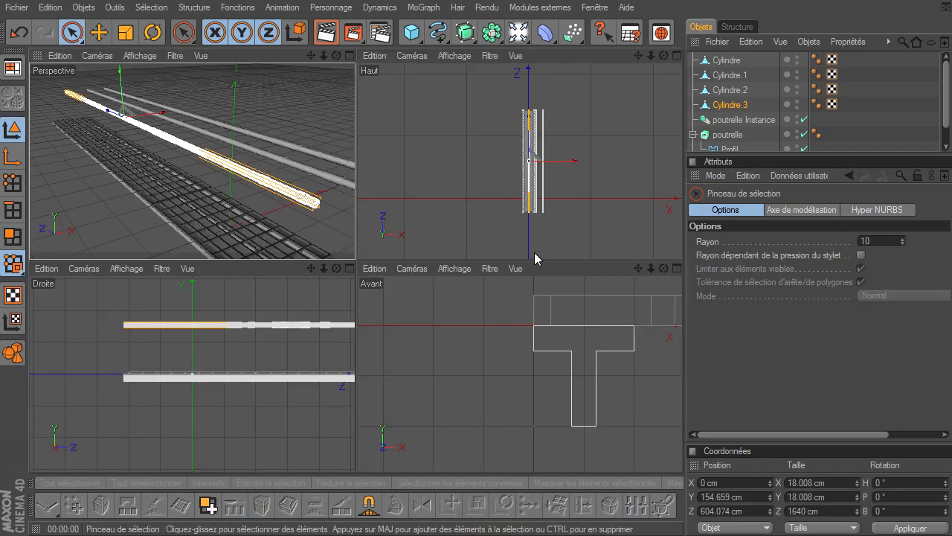
{"action": "left_click_drag", "start_coordinate": [650, 267], "coordinate": [682, 369]}
{"action": "left_click", "coordinate": [676, 268]}
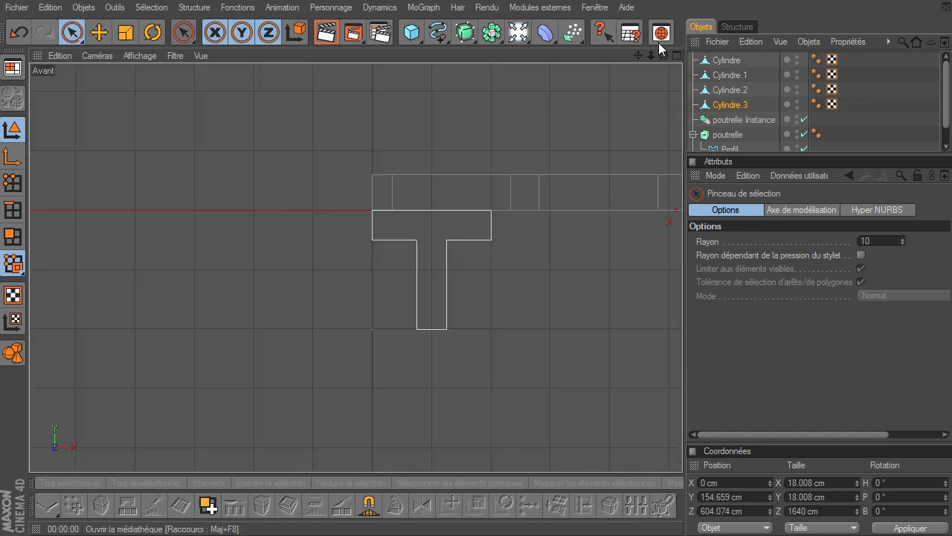
{"action": "left_click_drag", "start_coordinate": [650, 56], "coordinate": [682, 369]}
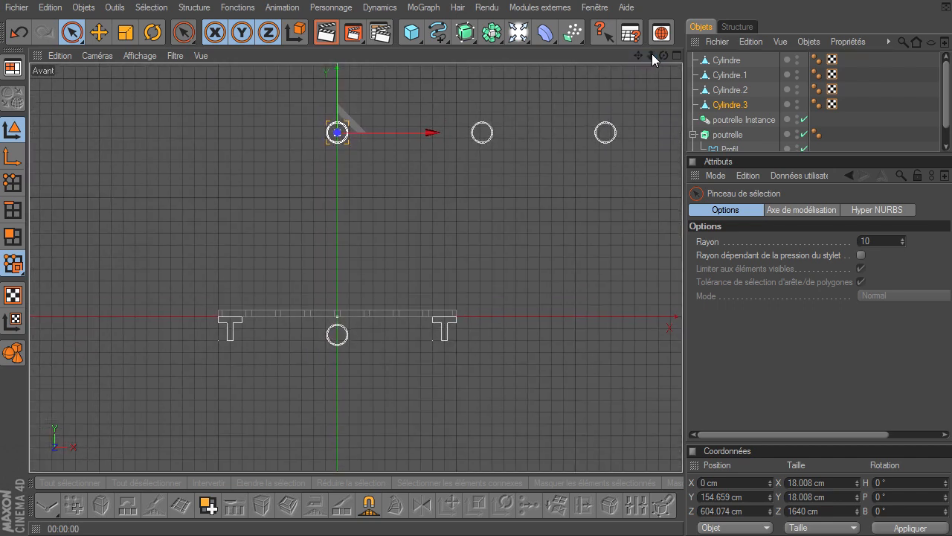
{"action": "left_click_drag", "start_coordinate": [337, 132], "coordinate": [255, 332]}
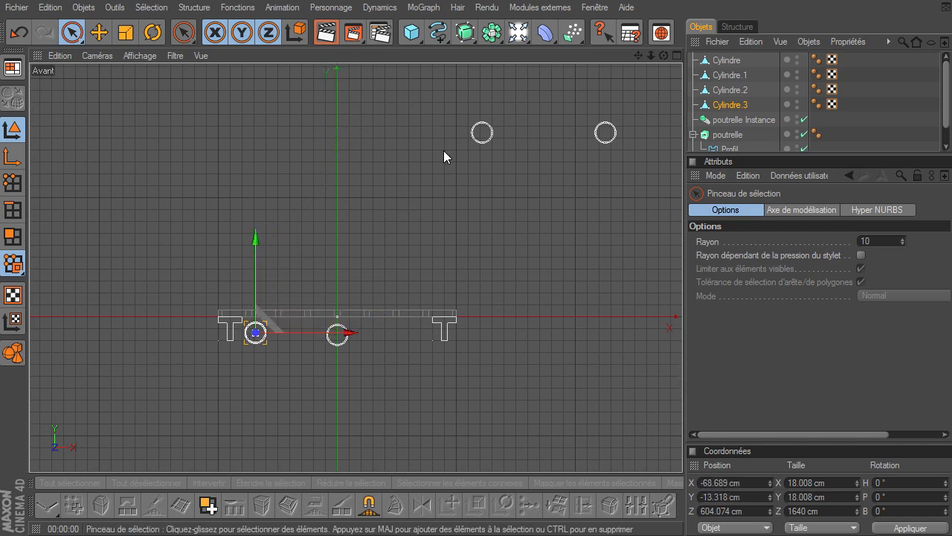
Step: Place the other tubes under the grilles at about X/Y -47/-18 cm (Cylindre.2), -26/-14 cm (Cylindre) and -4/-21 cm (Cylindre.1)
{"action": "left_click", "coordinate": [482, 133]}
{"action": "left_click_drag", "start_coordinate": [496, 128], "coordinate": [296, 333]}
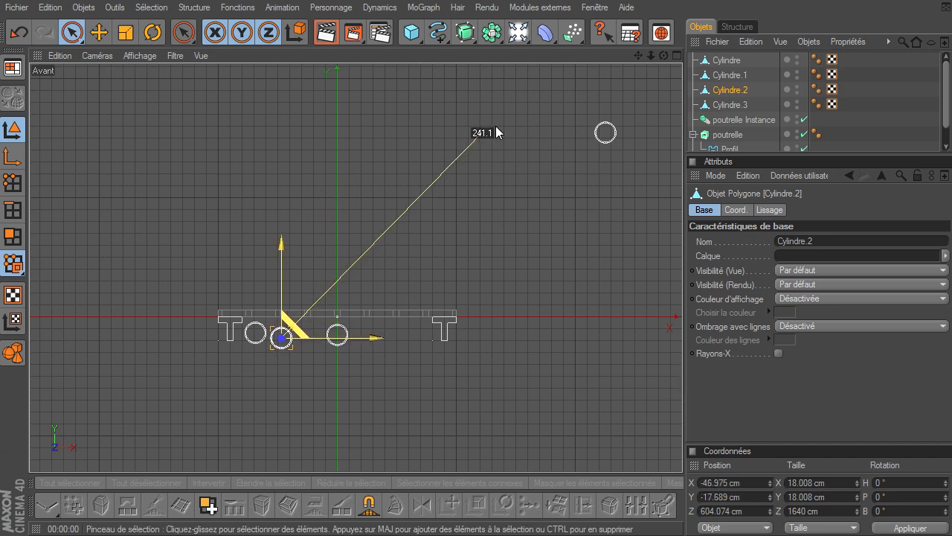
{"action": "left_click", "coordinate": [347, 334]}
{"action": "left_click_drag", "start_coordinate": [349, 325], "coordinate": [319, 324]}
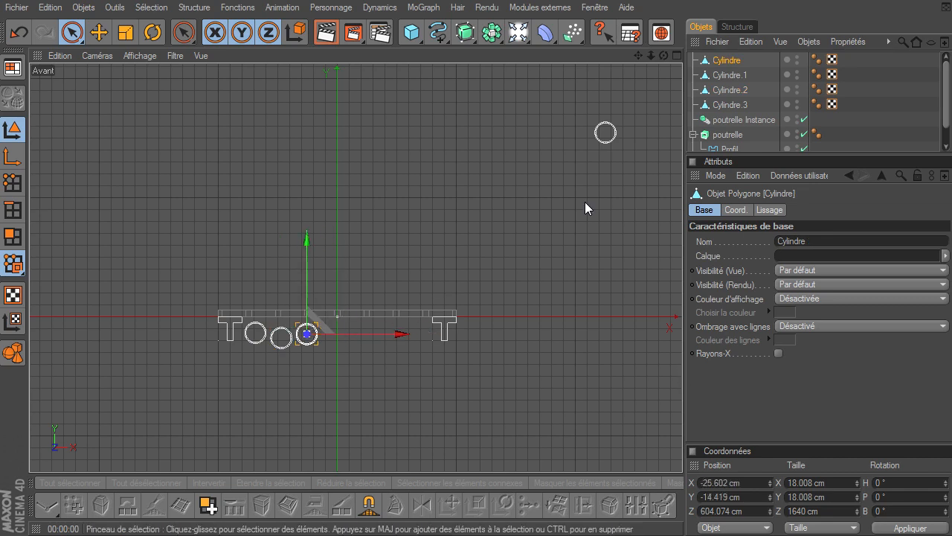
{"action": "left_click", "coordinate": [608, 140]}
{"action": "left_click_drag", "start_coordinate": [618, 122], "coordinate": [345, 333]}
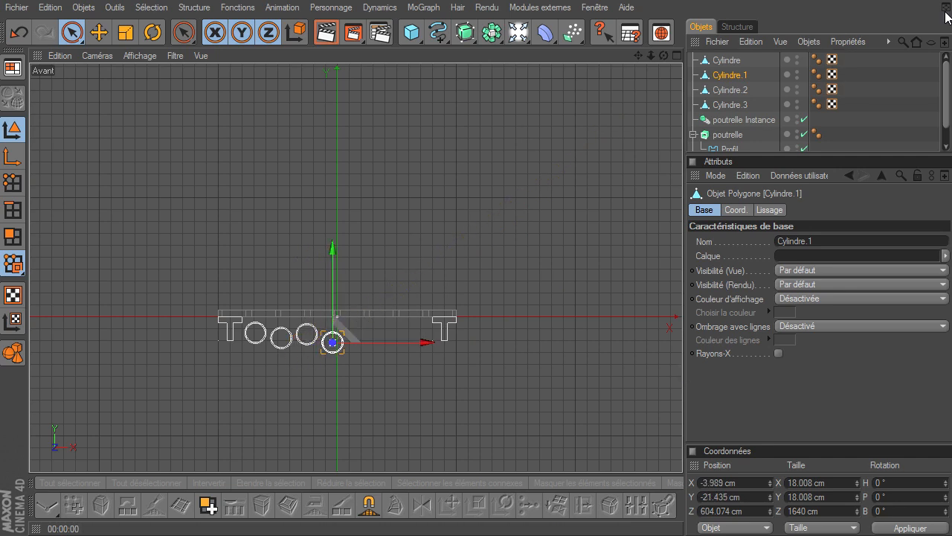
Step: Duplicate Cylindre, Cylindre.2 and Cylindre.3 and move the copies along X into the empty space before the opposite T-beam
{"action": "left_click", "coordinate": [735, 88]}
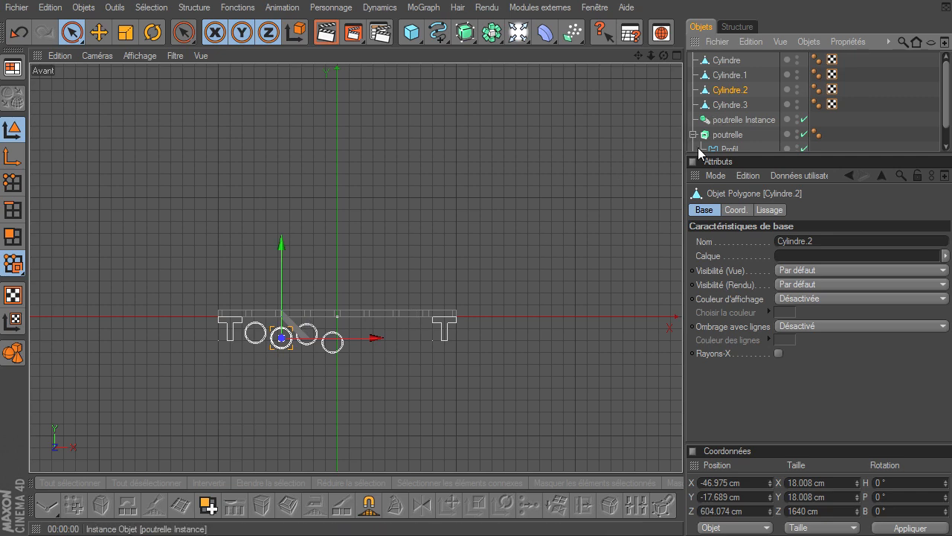
{"action": "left_click", "coordinate": [729, 76], "text": "shift"}
{"action": "left_click", "coordinate": [727, 76]}
{"action": "left_click", "coordinate": [729, 60]}
{"action": "left_click", "coordinate": [731, 90], "text": "ctrl"}
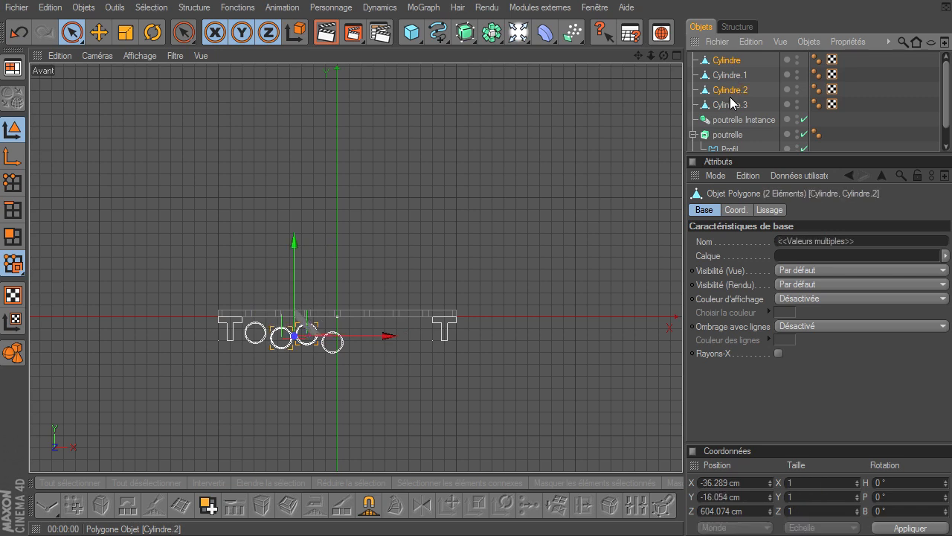
{"action": "left_click", "coordinate": [727, 105], "text": "ctrl"}
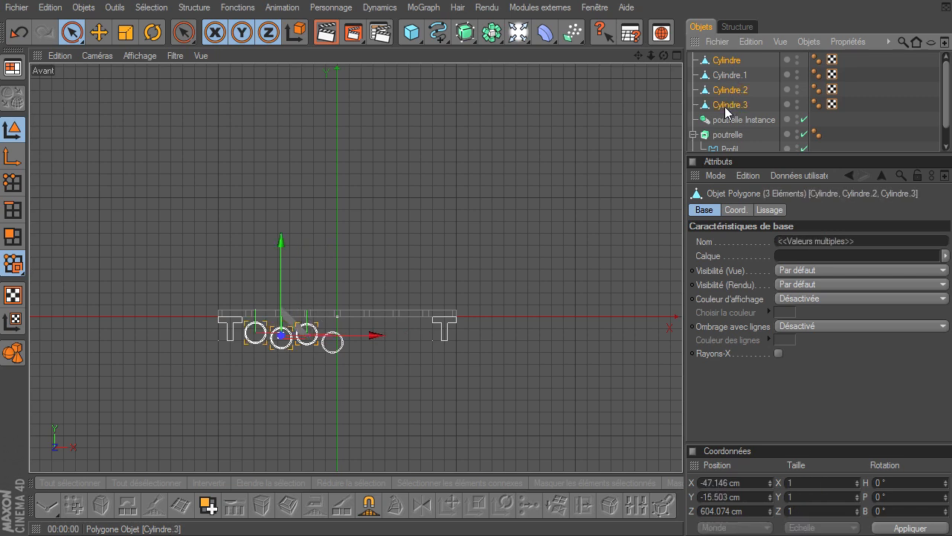
{"action": "key", "text": "ctrl+c"}
{"action": "key", "text": "ctrl+v"}
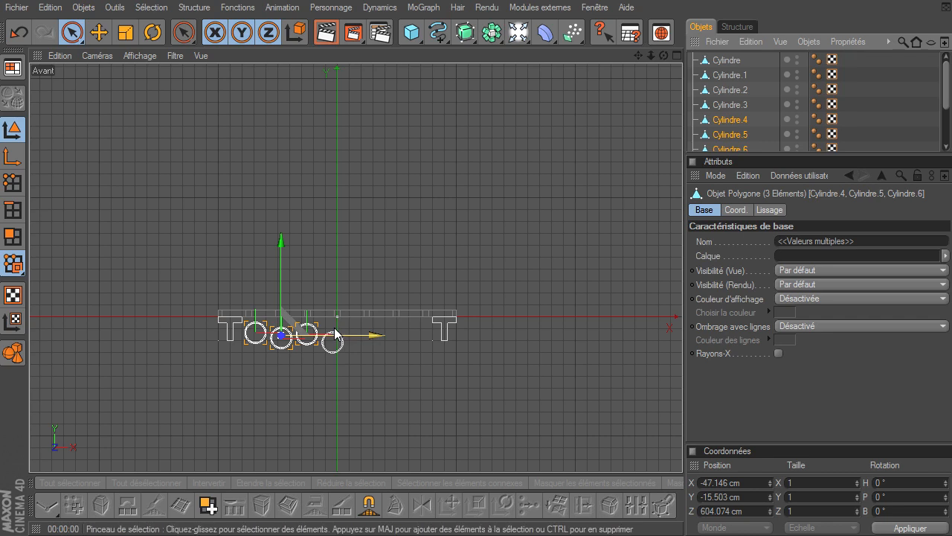
{"action": "left_click_drag", "start_coordinate": [376, 335], "coordinate": [483, 335]}
{"action": "left_click", "coordinate": [494, 246]}
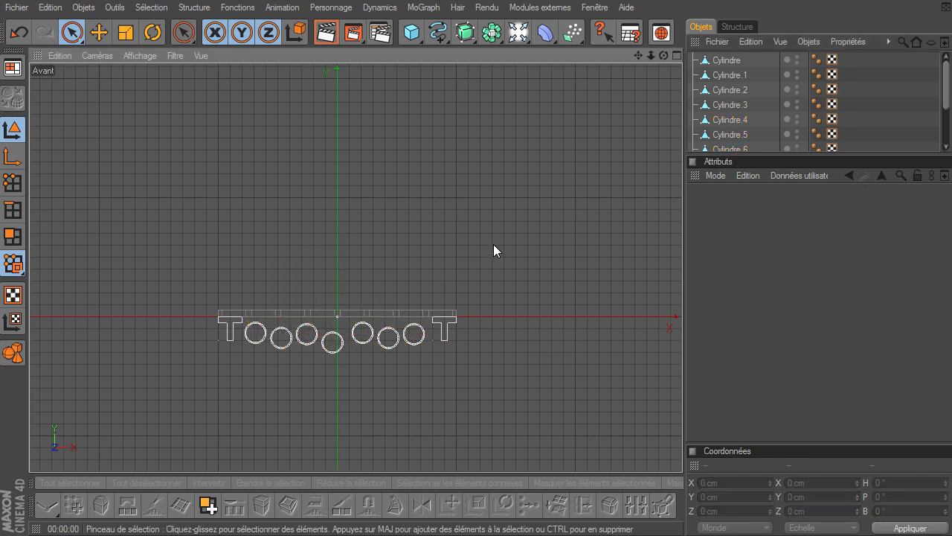
Step: Render the walkway in the perspective view from above, closer up and from below to examine the pipes under the grating
{"action": "left_click", "coordinate": [673, 53]}
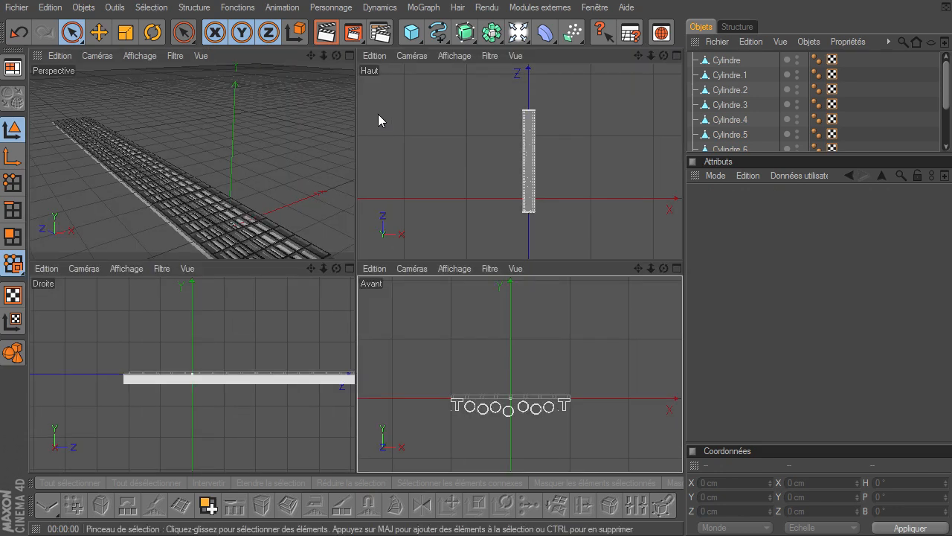
{"action": "left_click", "coordinate": [352, 57]}
{"action": "left_click_drag", "start_coordinate": [664, 55], "coordinate": [683, 368]}
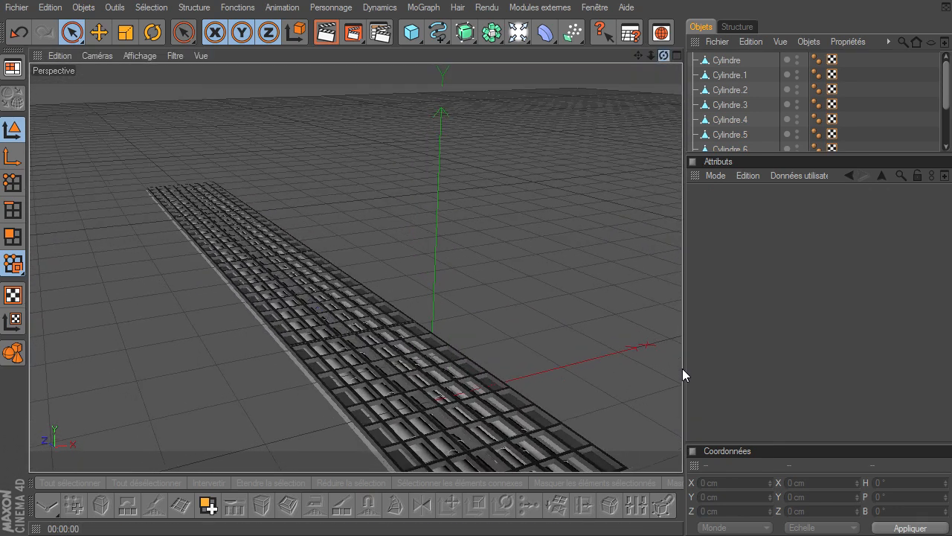
{"action": "left_click", "coordinate": [326, 32]}
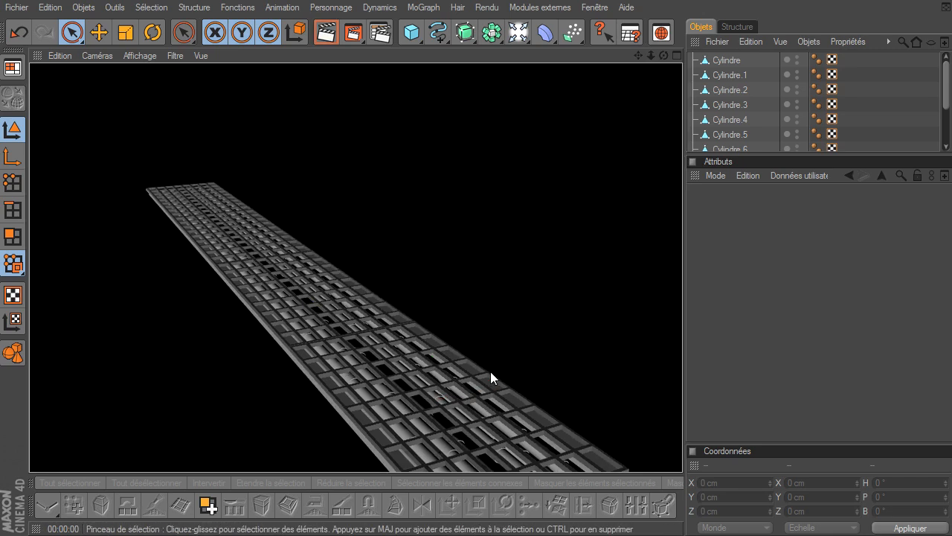
{"action": "scroll", "coordinate": [491, 371], "scroll_direction": "up", "scroll_amount": 6}
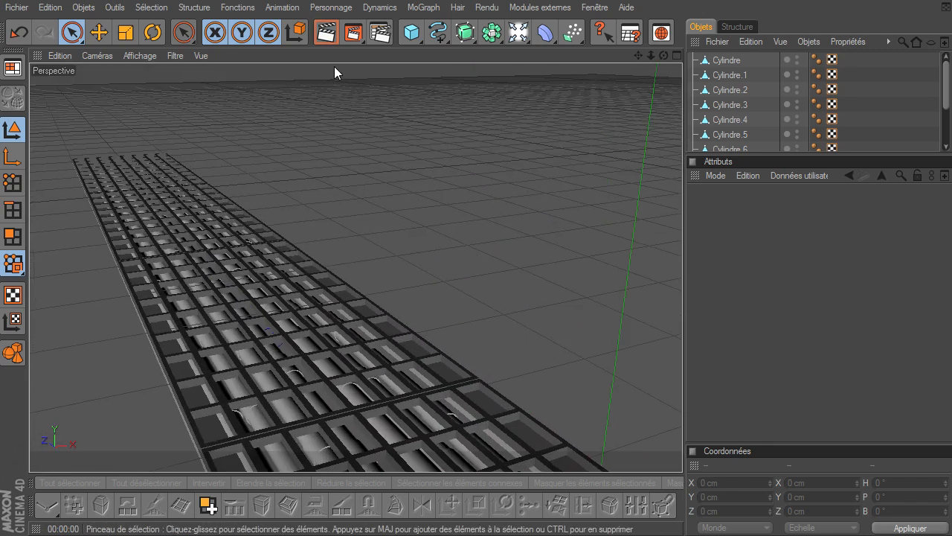
{"action": "left_click", "coordinate": [325, 32]}
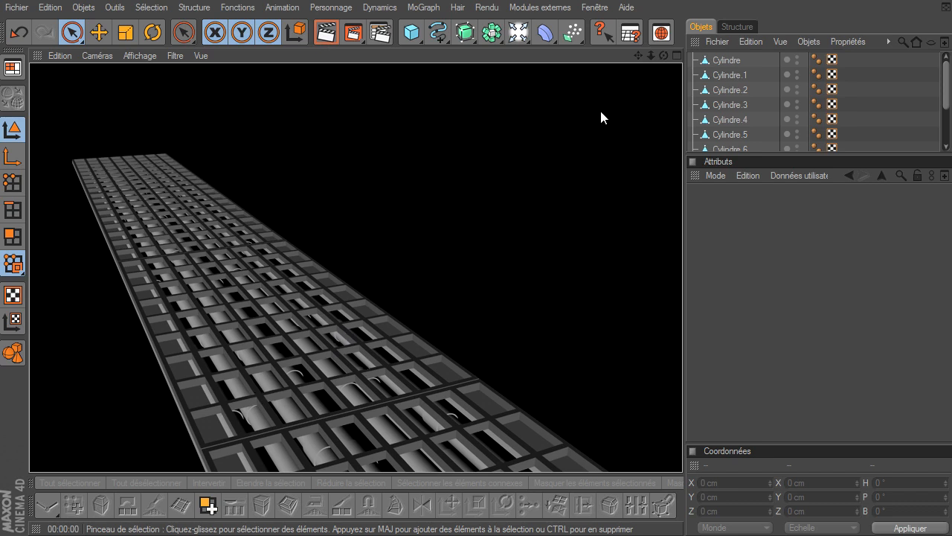
{"action": "left_click_drag", "start_coordinate": [662, 55], "coordinate": [629, 73]}
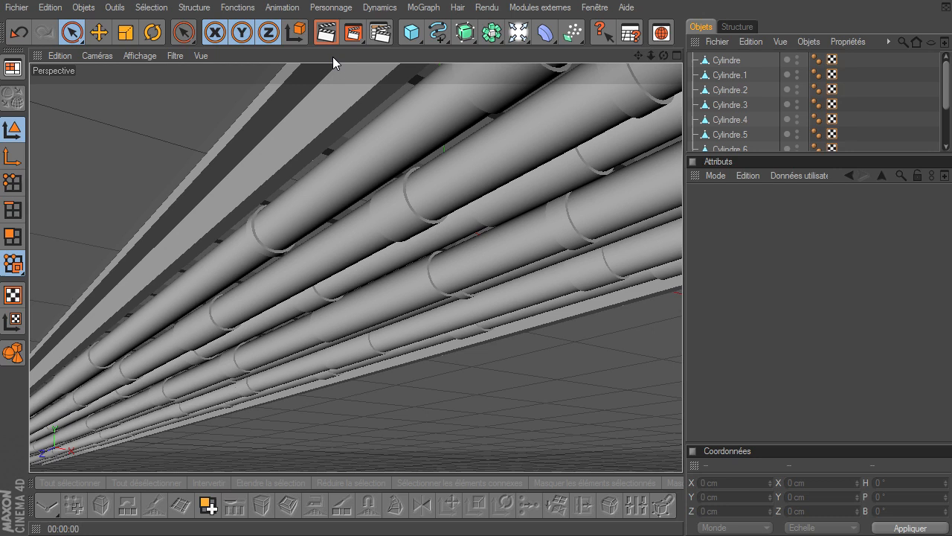
{"action": "left_click", "coordinate": [326, 32]}
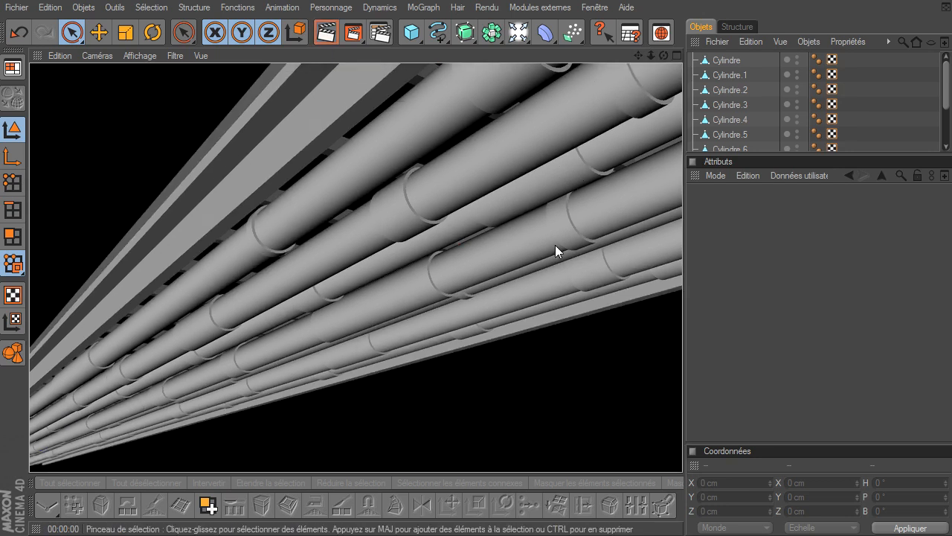
{"action": "left_click_drag", "start_coordinate": [682, 368], "coordinate": [638, 55]}
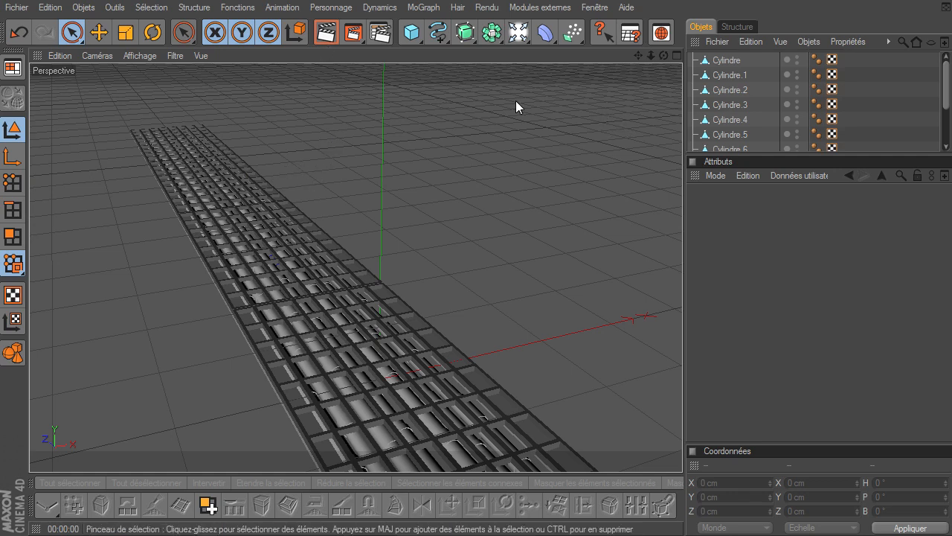
Step: Add a plane with 1 width segment and 1 height segment
{"action": "left_click_drag", "start_coordinate": [412, 32], "coordinate": [560, 74]}
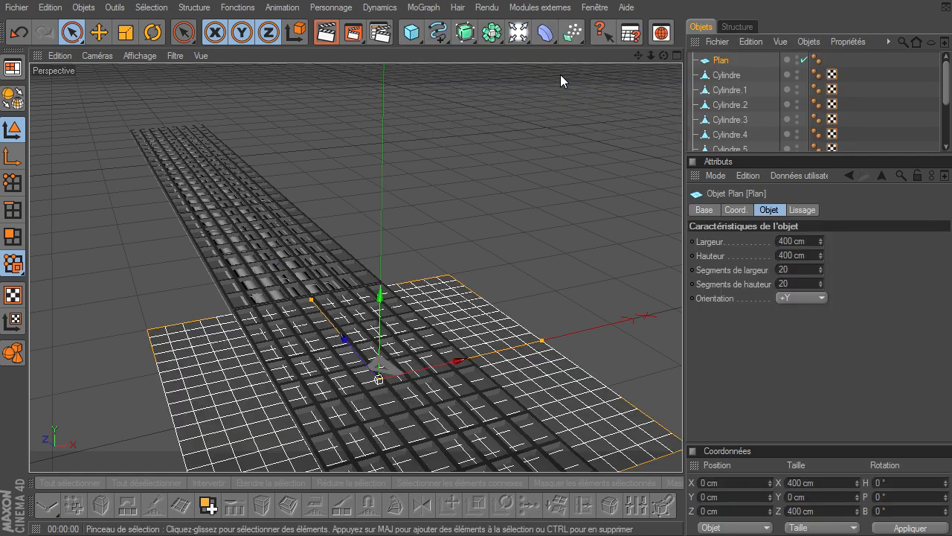
{"action": "left_click", "coordinate": [797, 270]}
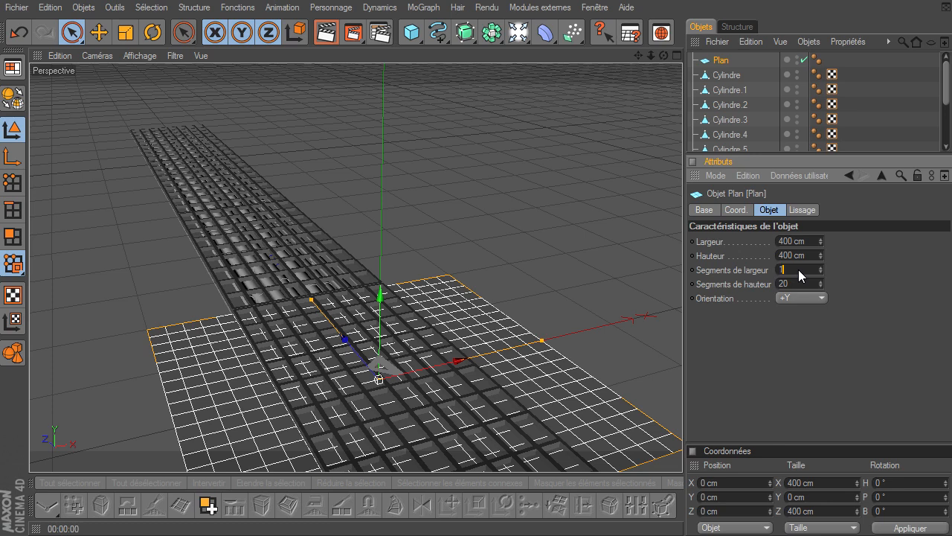
{"action": "left_click", "coordinate": [791, 284]}
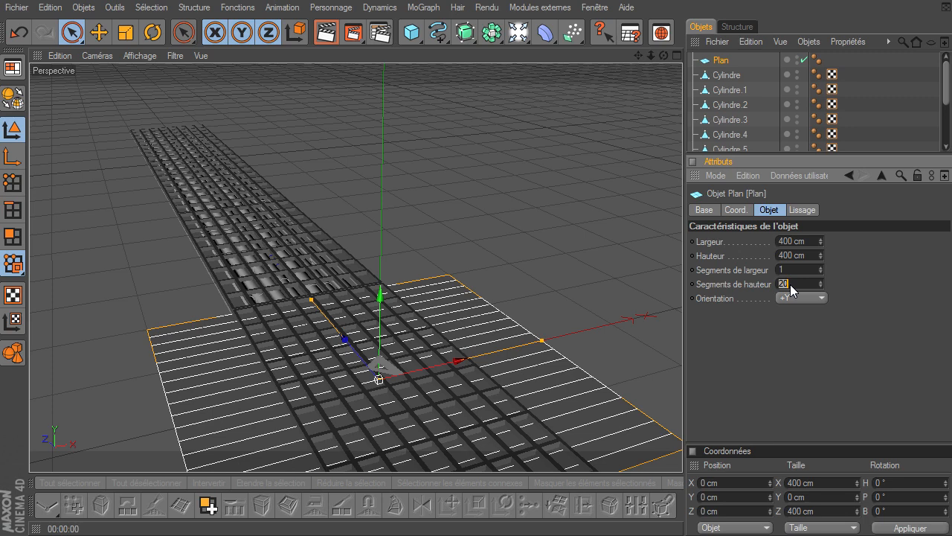
{"action": "type", "text": "1"}
{"action": "key", "text": "Return"}
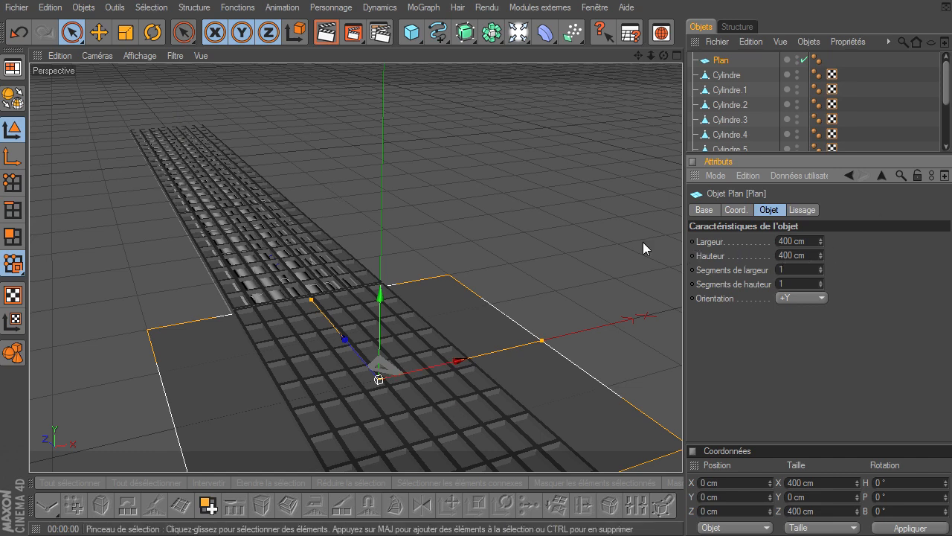
Step: Set the plane's height to 1640 cm and move it along Z to about 612 cm to match the grating's length
{"action": "left_click", "coordinate": [811, 255]}
{"action": "type", "text": "1"}
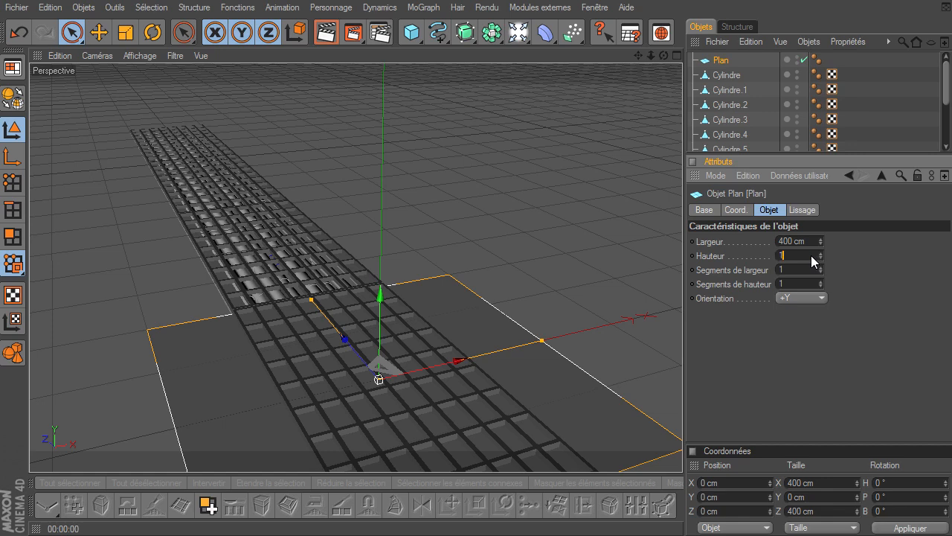
{"action": "type", "text": "640"}
{"action": "key", "text": "Return"}
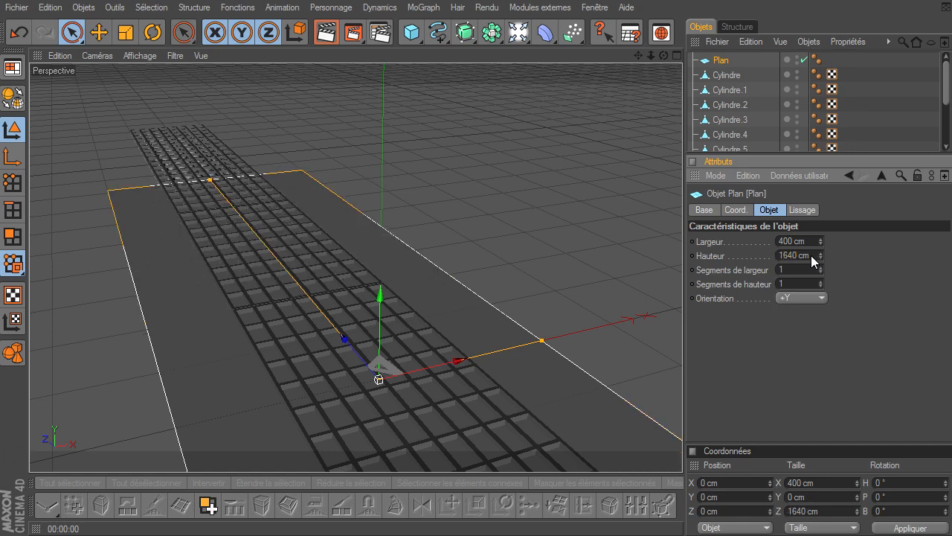
{"action": "left_click_drag", "start_coordinate": [345, 342], "coordinate": [682, 377]}
{"action": "scroll", "coordinate": [368, 340], "scroll_direction": "down", "scroll_amount": 3}
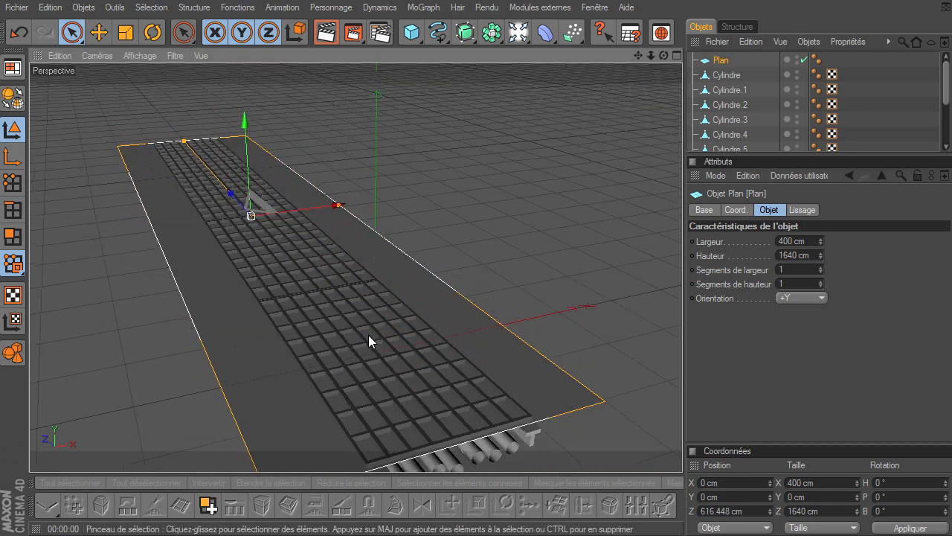
{"action": "left_click_drag", "start_coordinate": [239, 203], "coordinate": [252, 222]}
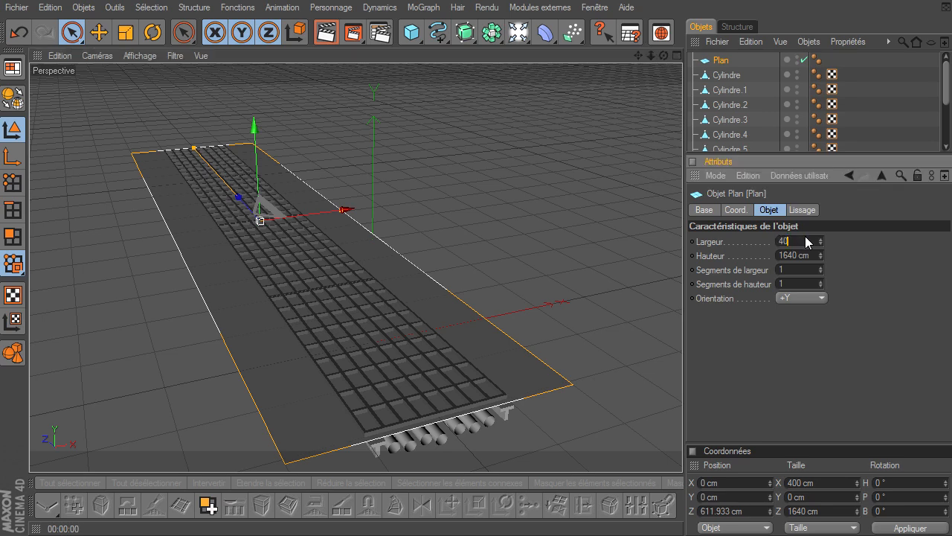
Step: Set the plane's width to 40 cm and move it along X to about 126 cm, beside the grating
{"action": "key", "text": "Return"}
{"action": "left_click_drag", "start_coordinate": [343, 210], "coordinate": [397, 203]}
{"action": "scroll", "coordinate": [402, 303], "scroll_direction": "up", "scroll_amount": 3}
{"action": "scroll", "coordinate": [401, 306], "scroll_direction": "up", "scroll_amount": 1}
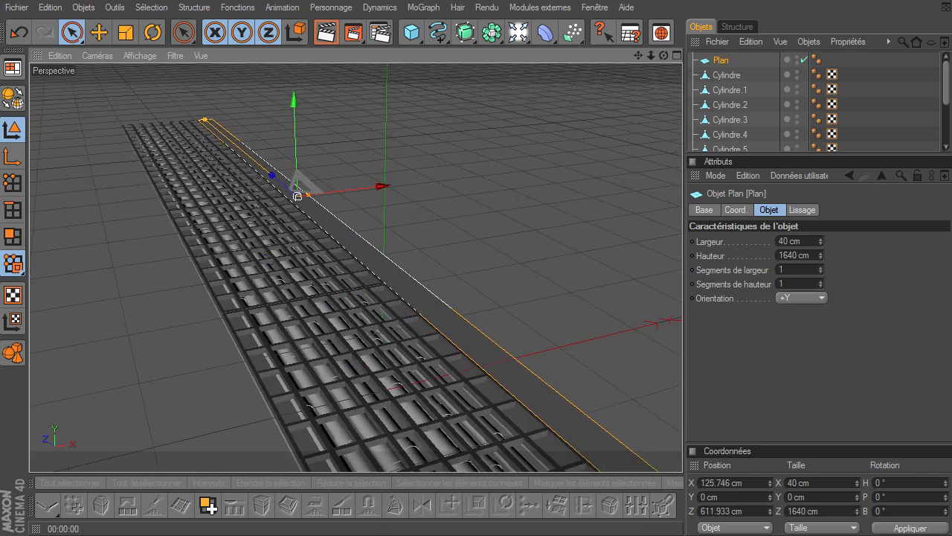
Step: Set the plane's width to 80 cm and shift it outward along X to about 142 cm, clear of the grating
{"action": "left_click", "coordinate": [809, 244]}
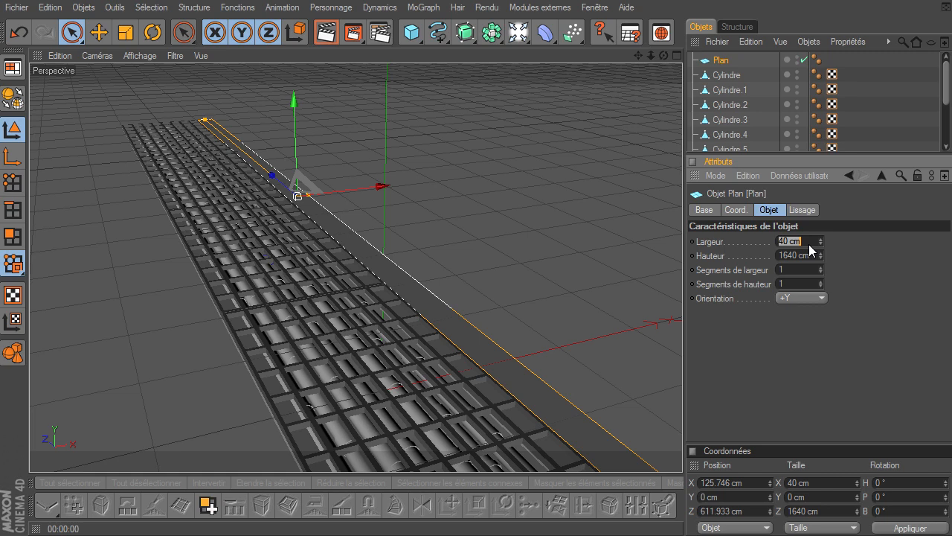
{"action": "type", "text": "80"}
{"action": "key", "text": "Return"}
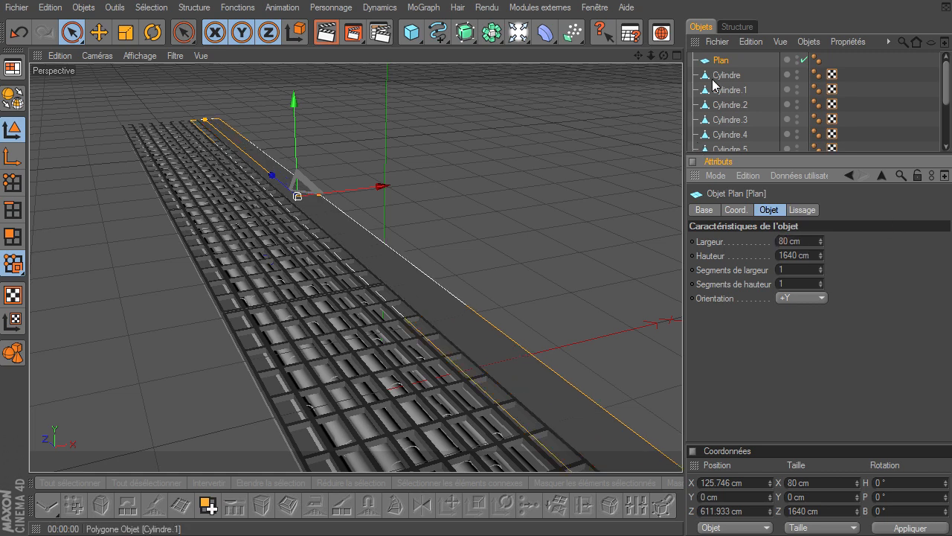
{"action": "mouse_move", "coordinate": [638, 55]}
{"action": "left_mouse_down"}
{"action": "mouse_move", "coordinate": [682, 368]}
{"action": "mouse_move", "coordinate": [641, 61]}
{"action": "left_mouse_up"}
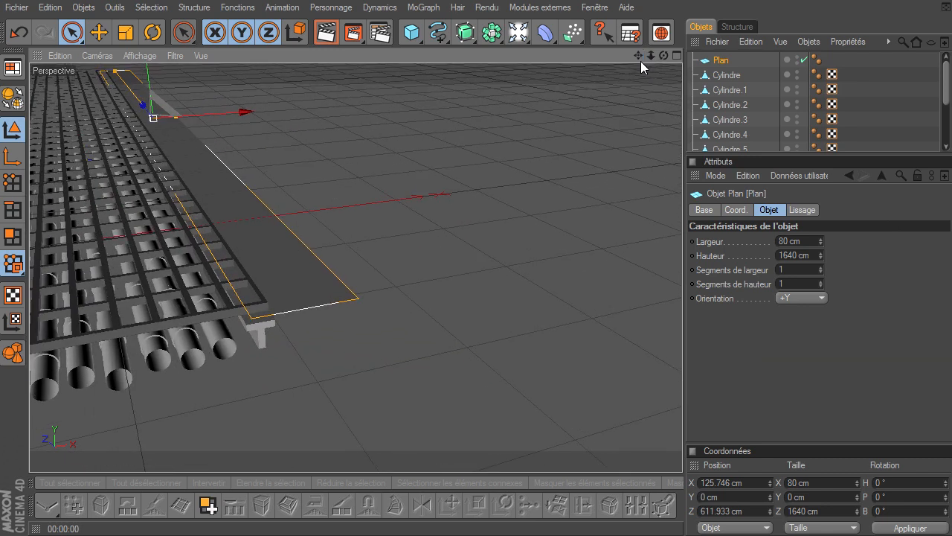
{"action": "mouse_move", "coordinate": [252, 109]}
{"action": "left_mouse_down"}
{"action": "mouse_move", "coordinate": [682, 369]}
{"action": "mouse_move", "coordinate": [254, 111]}
{"action": "left_mouse_up"}
Step: In the front view, position the plane against the grating's outer edge near its top, at about X 141 cm and Y 5 cm
{"action": "left_click", "coordinate": [677, 56]}
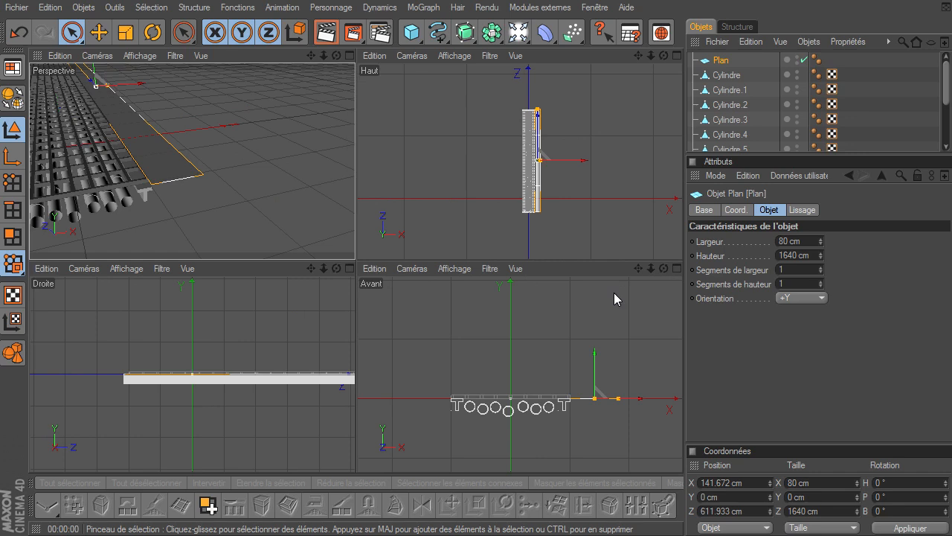
{"action": "left_click", "coordinate": [677, 269]}
{"action": "scroll", "coordinate": [476, 323], "scroll_direction": "up", "scroll_amount": 3}
{"action": "scroll", "coordinate": [477, 329], "scroll_direction": "up", "scroll_amount": 2}
{"action": "left_click_drag", "start_coordinate": [637, 55], "coordinate": [682, 368]}
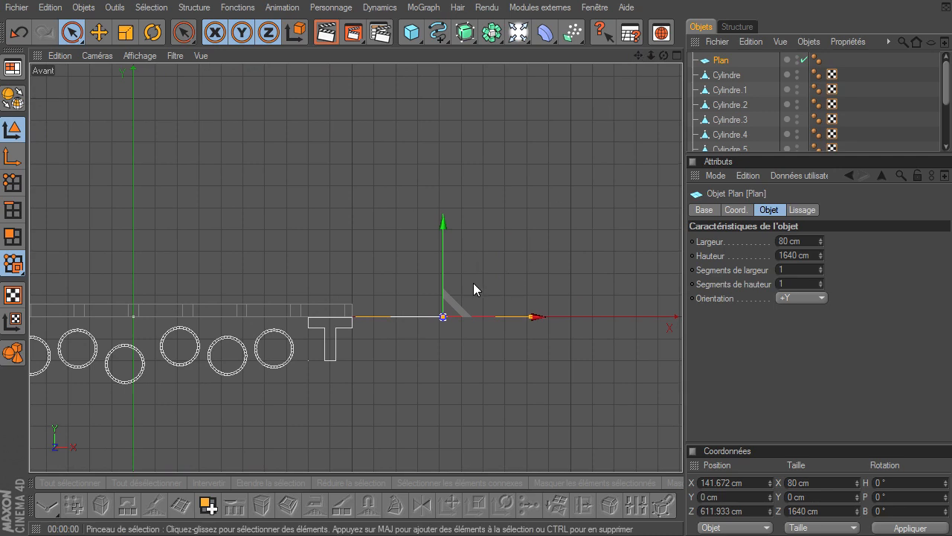
{"action": "left_click", "coordinate": [459, 301]}
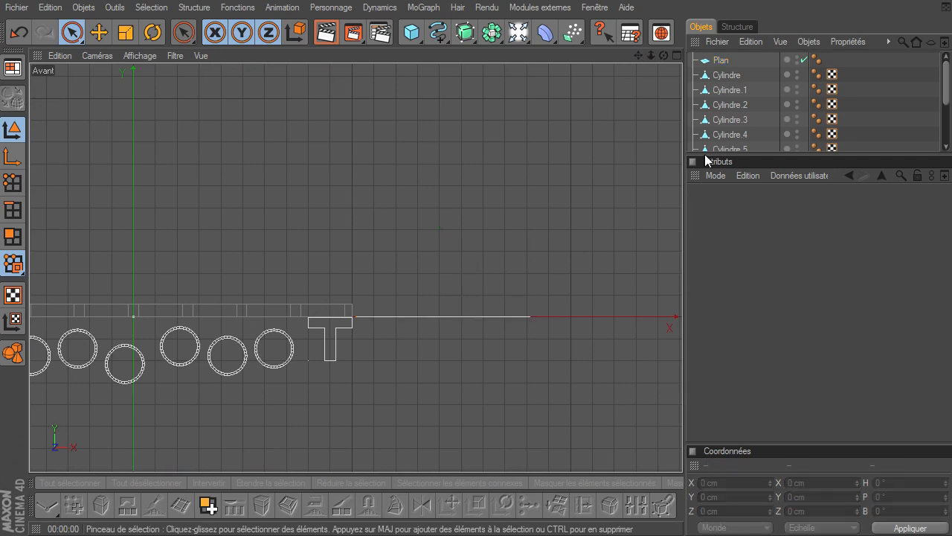
{"action": "left_click", "coordinate": [721, 61]}
{"action": "mouse_move", "coordinate": [683, 369]}
{"action": "left_mouse_down"}
{"action": "mouse_move", "coordinate": [689, 356]}
{"action": "mouse_move", "coordinate": [682, 369]}
{"action": "left_mouse_up"}
{"action": "left_click", "coordinate": [352, 313]}
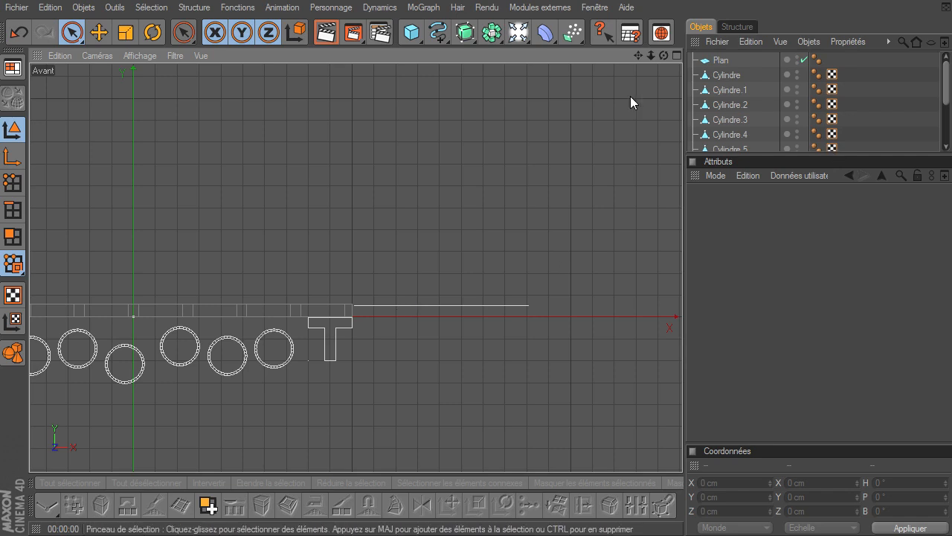
Step: Group the seven cylinders, Cylindre through Cylindre.6, under one null object and rename it tuyau
{"action": "left_click_drag", "start_coordinate": [749, 155], "coordinate": [764, 255]}
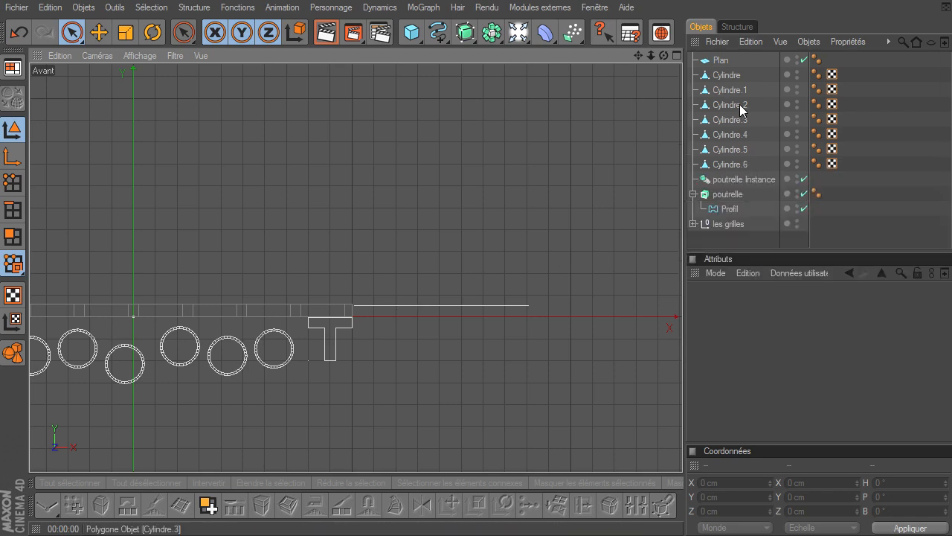
{"action": "left_click", "coordinate": [733, 74]}
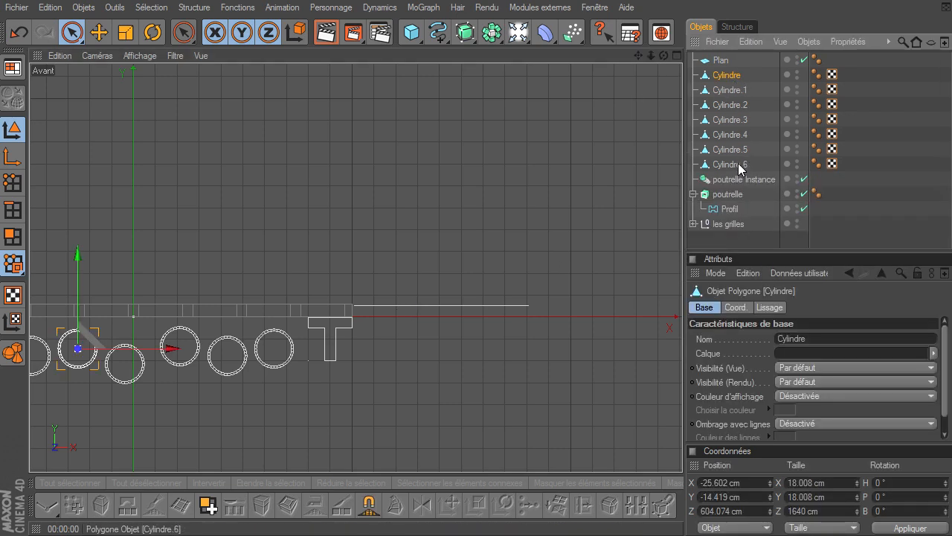
{"action": "left_click", "coordinate": [738, 164], "text": "shift"}
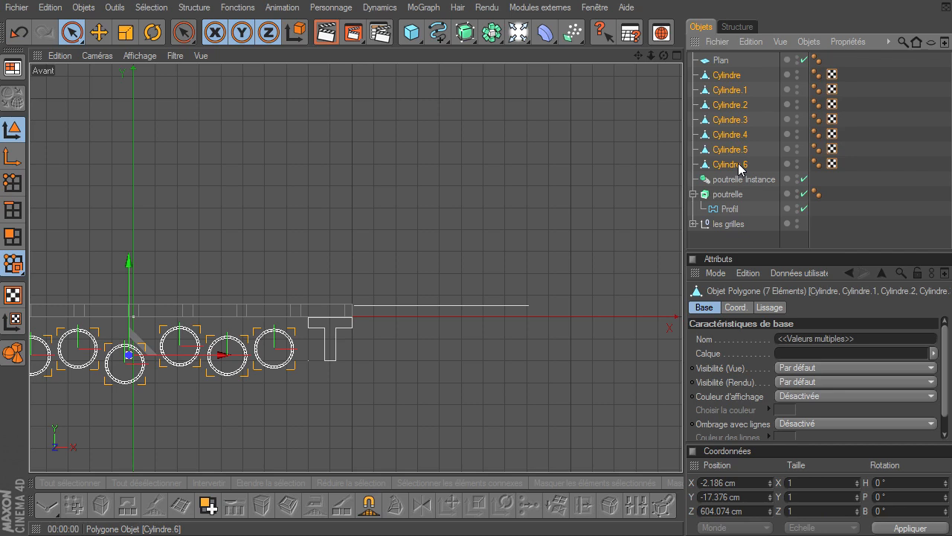
{"action": "key", "text": "alt+g"}
{"action": "double_click", "coordinate": [720, 76]}
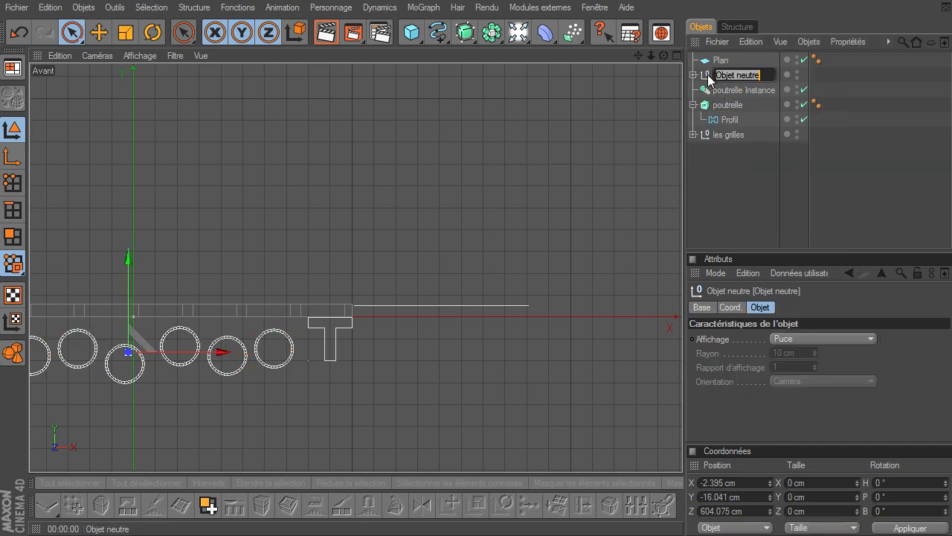
{"action": "type", "text": "tuyau"}
{"action": "key", "text": "Return"}
Step: Fine-tune the plane in the front view to about X 140.5 cm and Y 5.6 cm, flush with the grating's top outer edge
{"action": "left_click", "coordinate": [721, 61]}
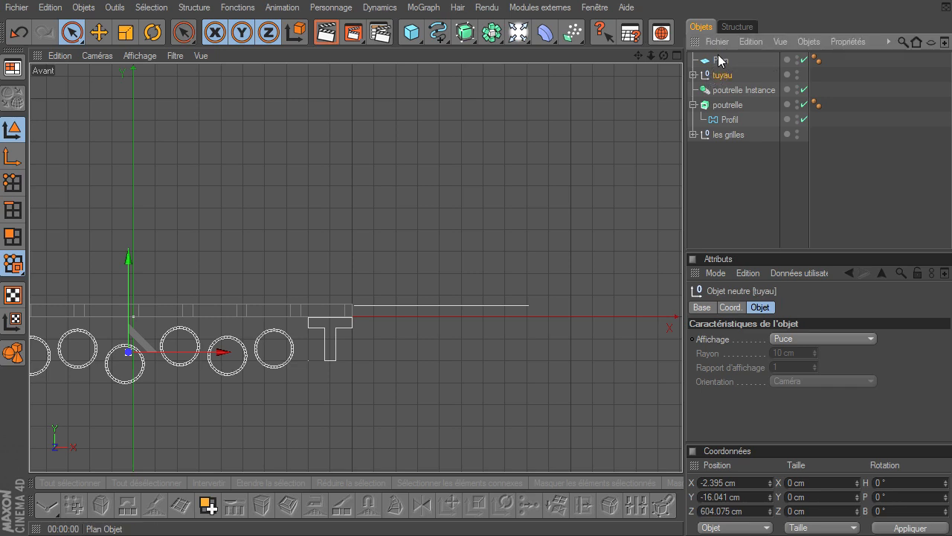
{"action": "scroll", "coordinate": [473, 251], "scroll_direction": "up", "scroll_amount": 5}
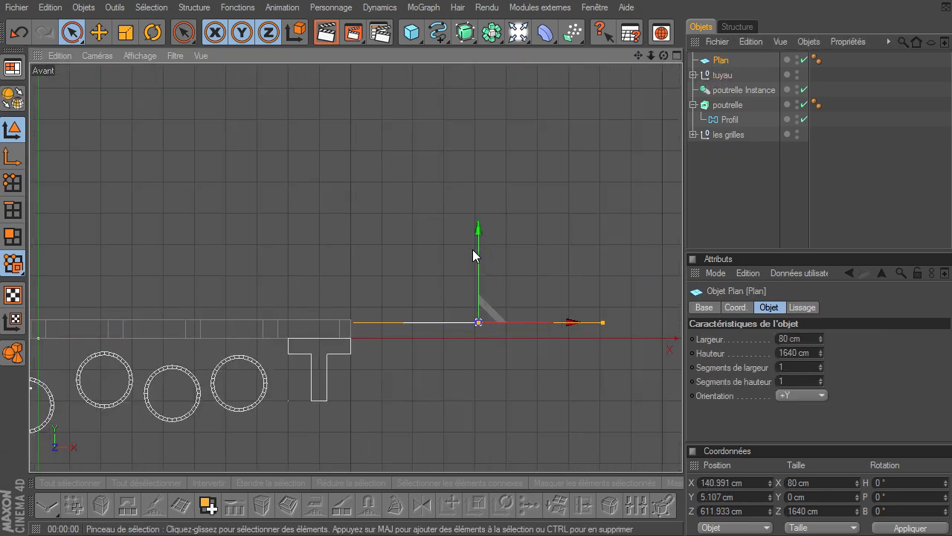
{"action": "scroll", "coordinate": [473, 249], "scroll_direction": "up", "scroll_amount": 1}
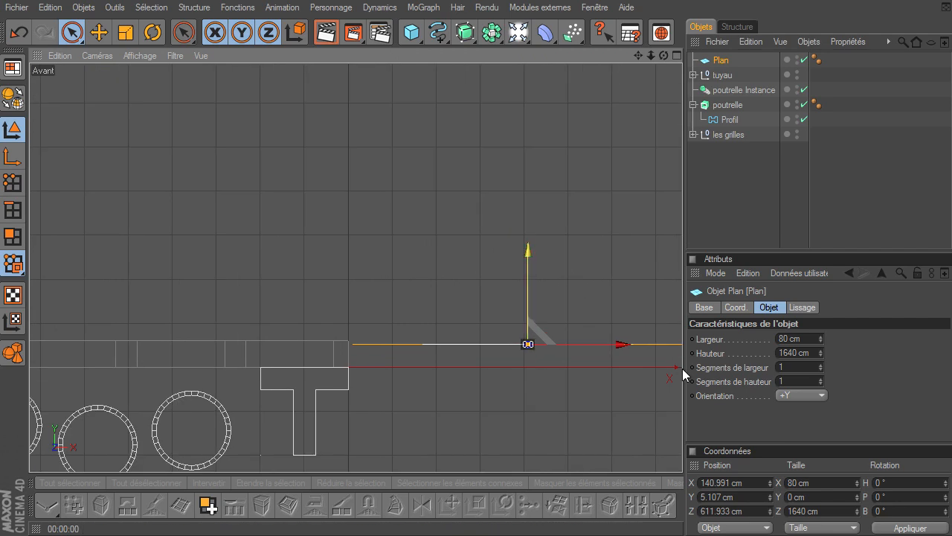
{"action": "left_click_drag", "start_coordinate": [528, 257], "coordinate": [529, 254]}
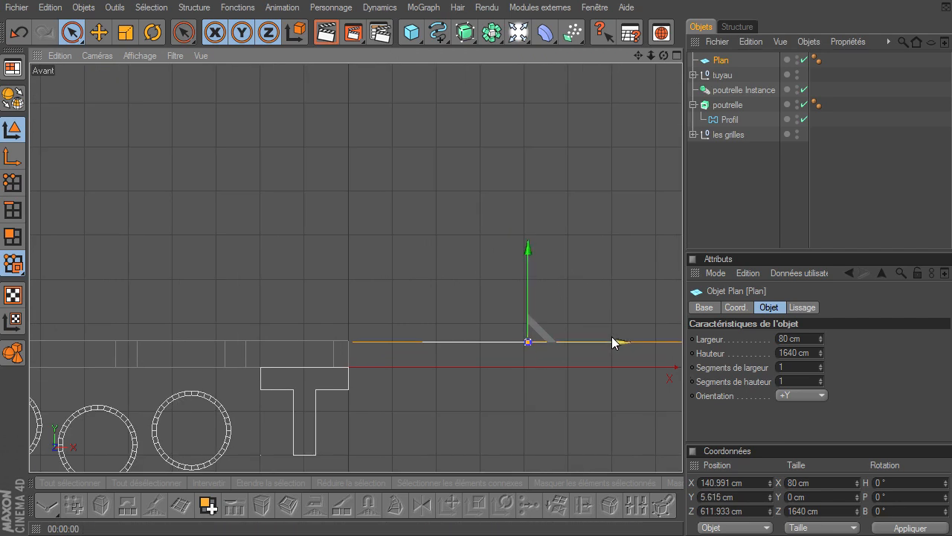
{"action": "left_click", "coordinate": [572, 395]}
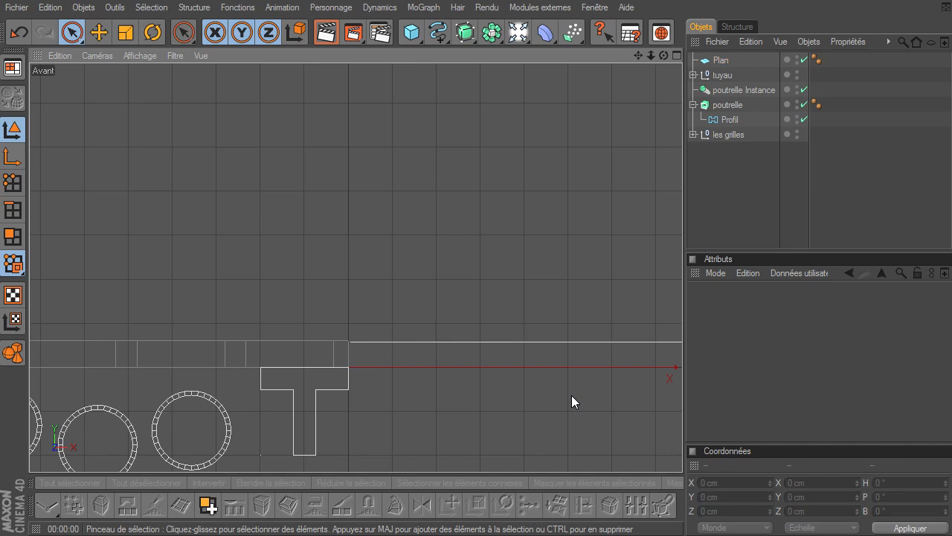
Step: Render the perspective view to examine the plane beside the grating, T-beams and pipes
{"action": "left_click", "coordinate": [675, 55]}
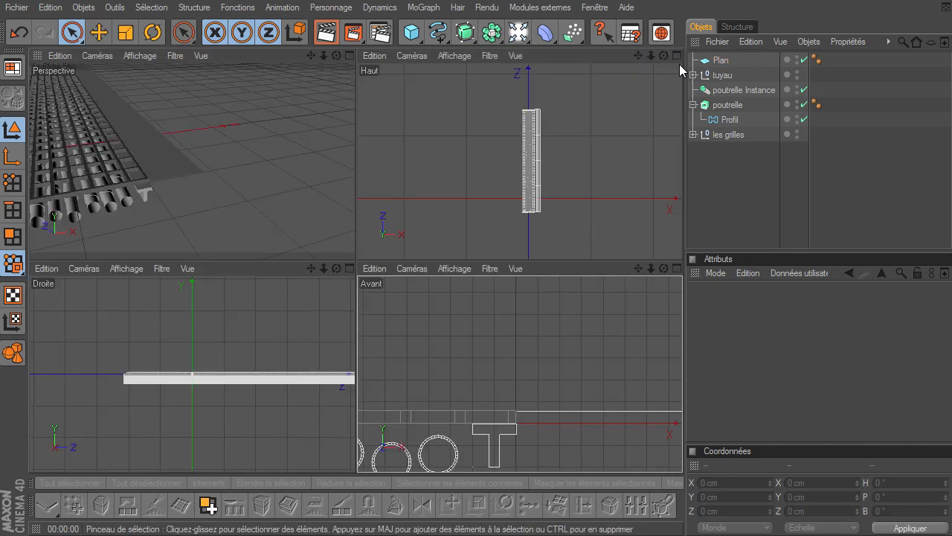
{"action": "left_click_drag", "start_coordinate": [309, 57], "coordinate": [402, 110]}
{"action": "left_click", "coordinate": [350, 56]}
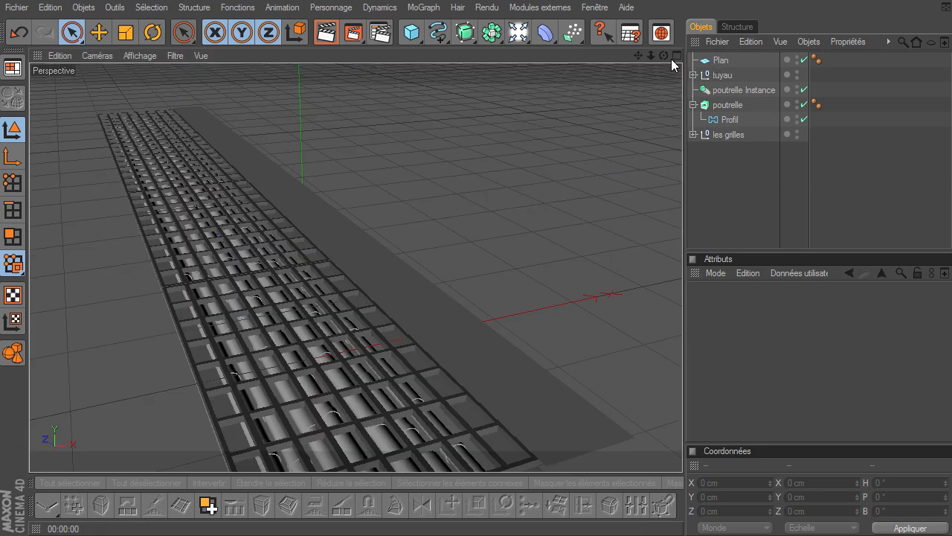
{"action": "left_click_drag", "start_coordinate": [638, 58], "coordinate": [391, 307]}
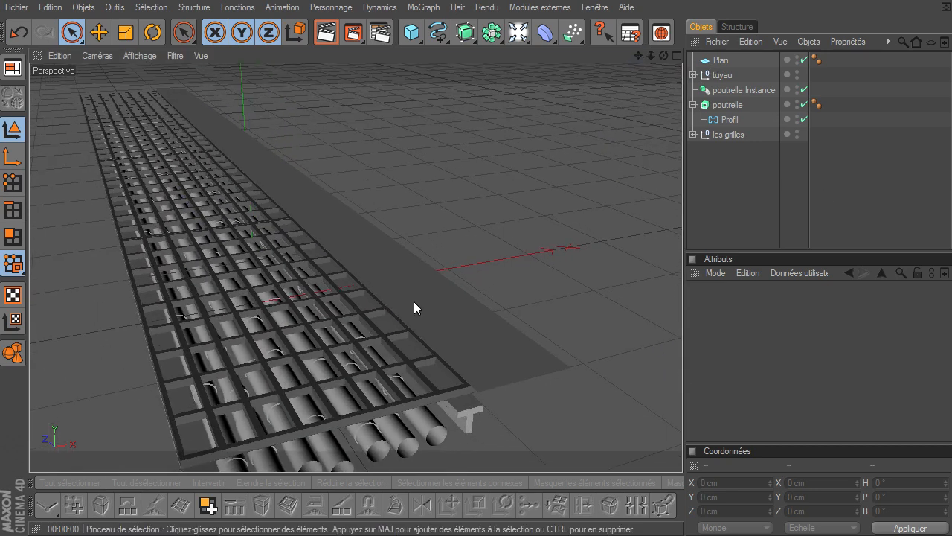
{"action": "left_click", "coordinate": [325, 32]}
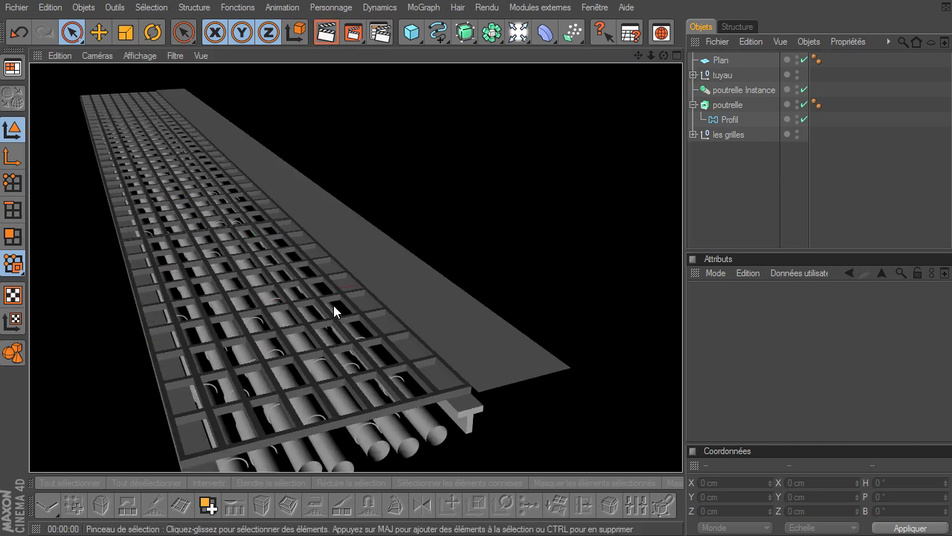
{"action": "left_click", "coordinate": [770, 174]}
Step: Convert the plane to an editable polygon object and select its long edge bordering the grating
{"action": "left_click", "coordinate": [717, 61]}
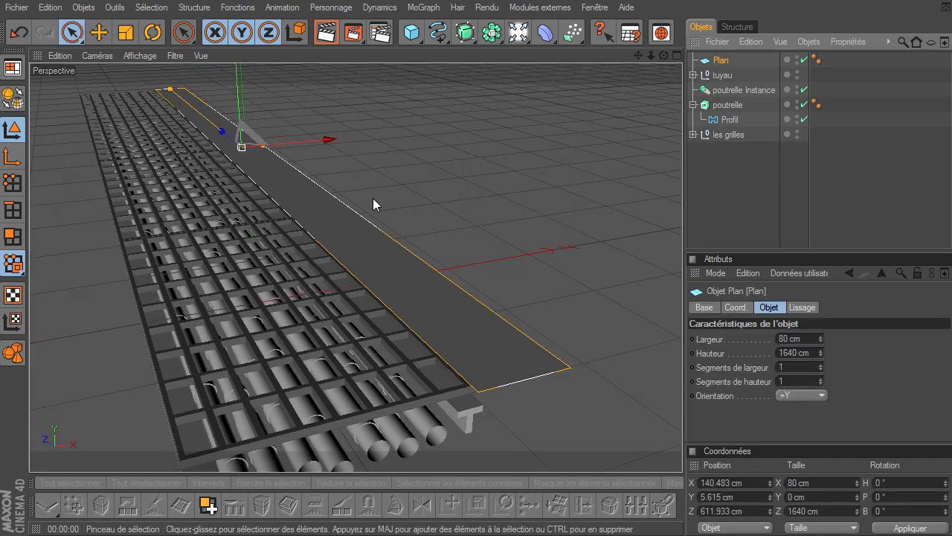
{"action": "left_click", "coordinate": [12, 99]}
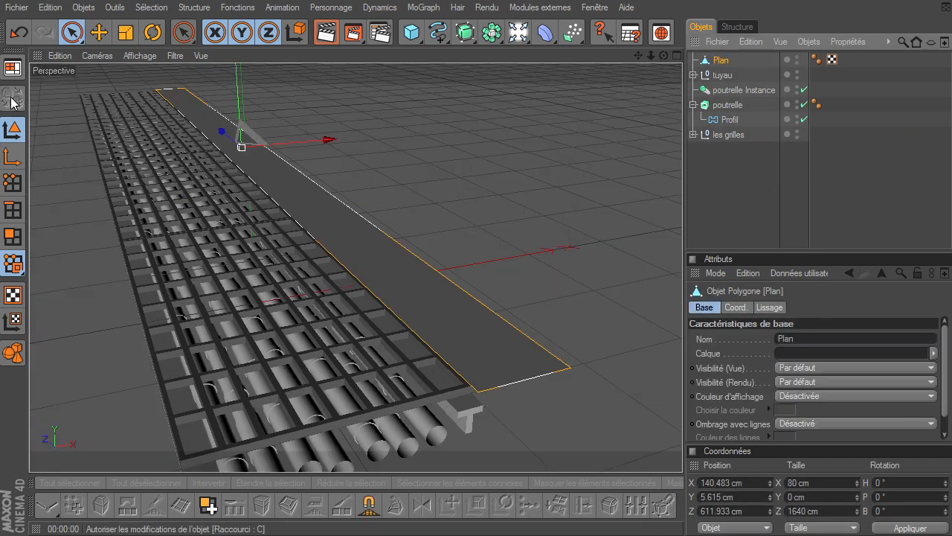
{"action": "left_click", "coordinate": [15, 212]}
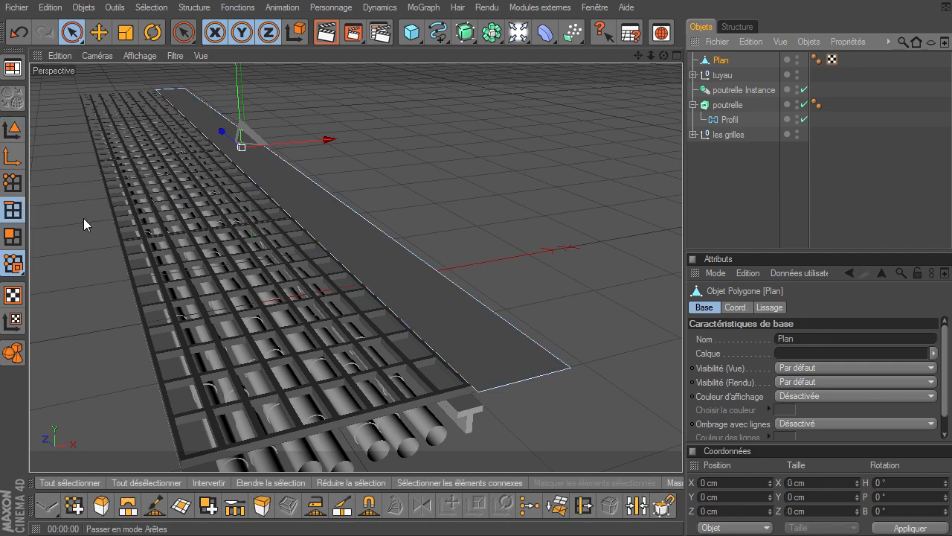
{"action": "left_click", "coordinate": [430, 348]}
{"action": "left_click_drag", "start_coordinate": [663, 55], "coordinate": [217, 372]}
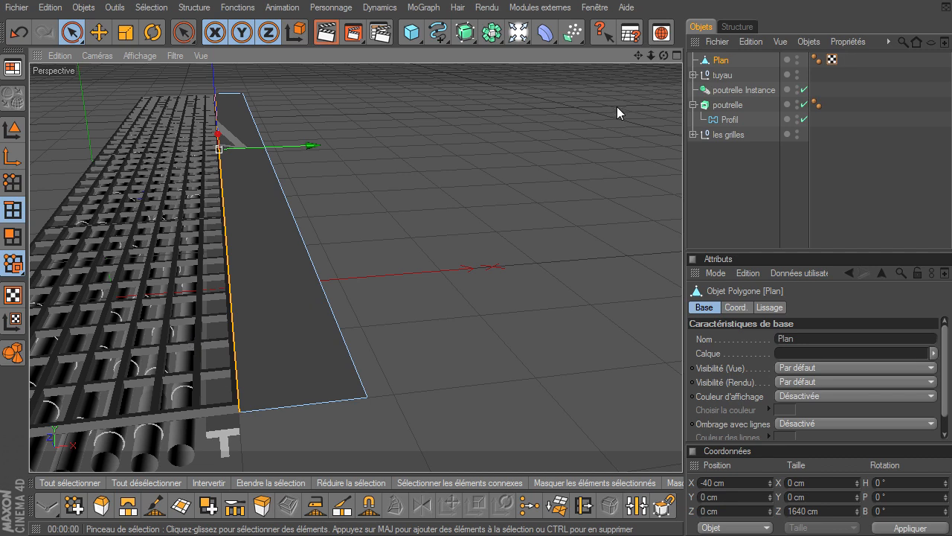
{"action": "mouse_move", "coordinate": [663, 55]}
{"action": "left_mouse_down"}
{"action": "mouse_move", "coordinate": [683, 368]}
{"action": "mouse_move", "coordinate": [318, 341]}
{"action": "left_mouse_up"}
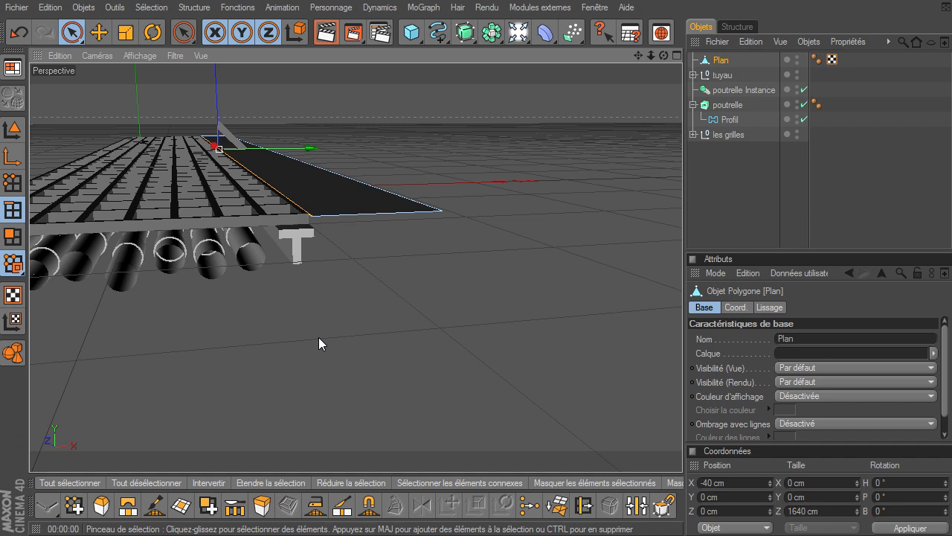
{"action": "key", "text": "d"}
{"action": "left_click_drag", "start_coordinate": [318, 337], "coordinate": [272, 243]}
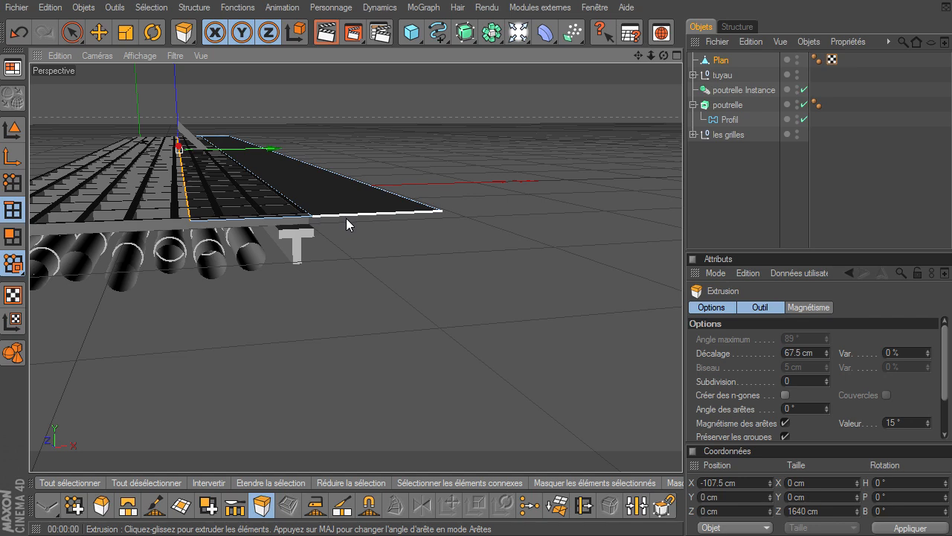
{"action": "key", "text": "ctrl+z"}
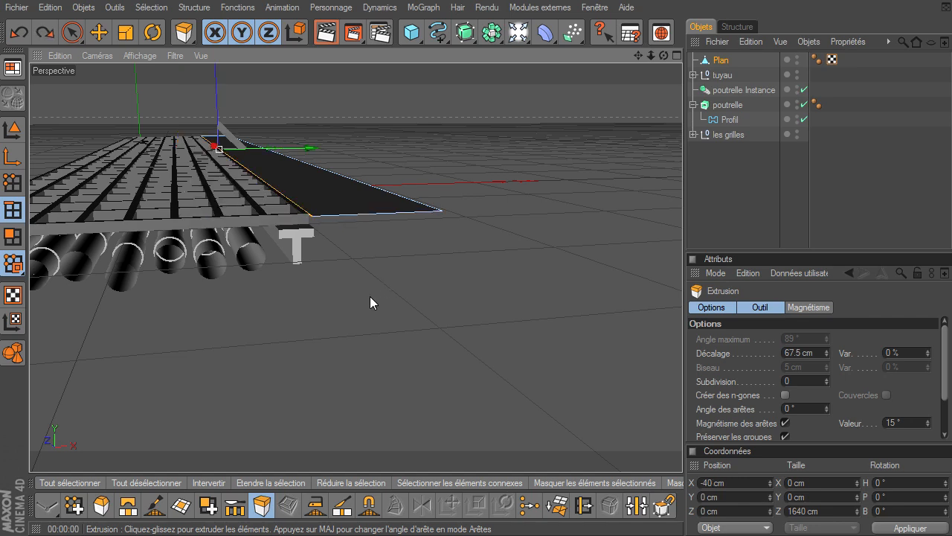
Step: Extrude the plane's selected inner edge with an offset of 0 cm
{"action": "left_click_drag", "start_coordinate": [662, 56], "coordinate": [680, 378]}
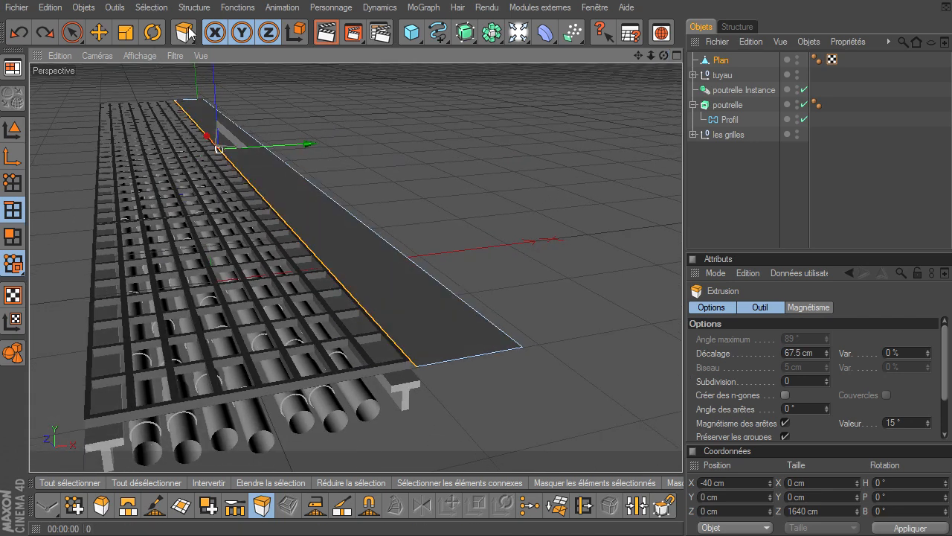
{"action": "left_click_drag", "start_coordinate": [832, 251], "coordinate": [825, 155]}
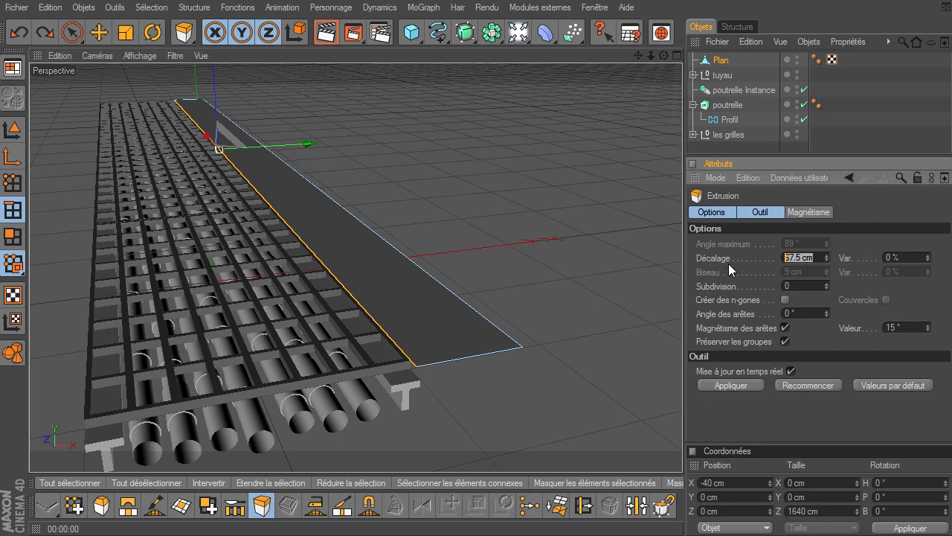
{"action": "key", "text": "BackSpace"}
{"action": "left_click", "coordinate": [743, 389]}
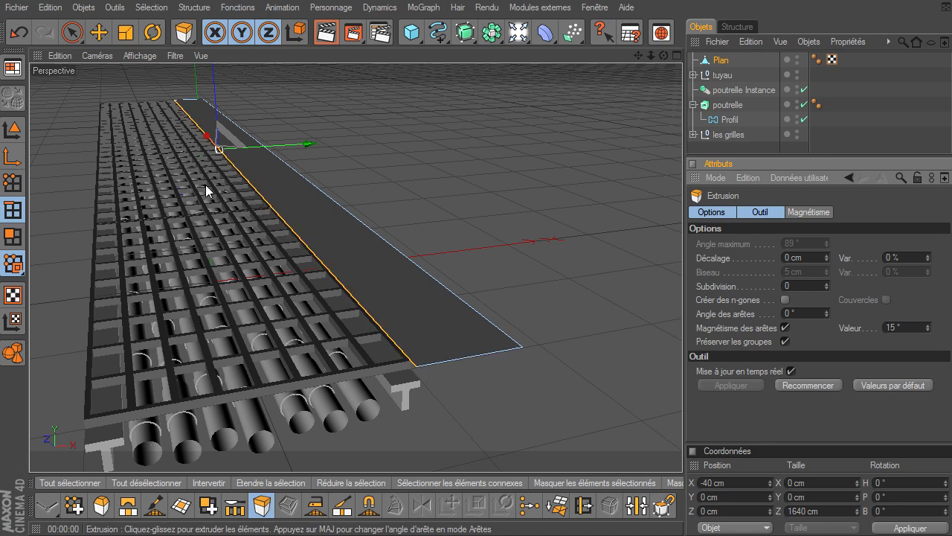
{"action": "left_click", "coordinate": [285, 238]}
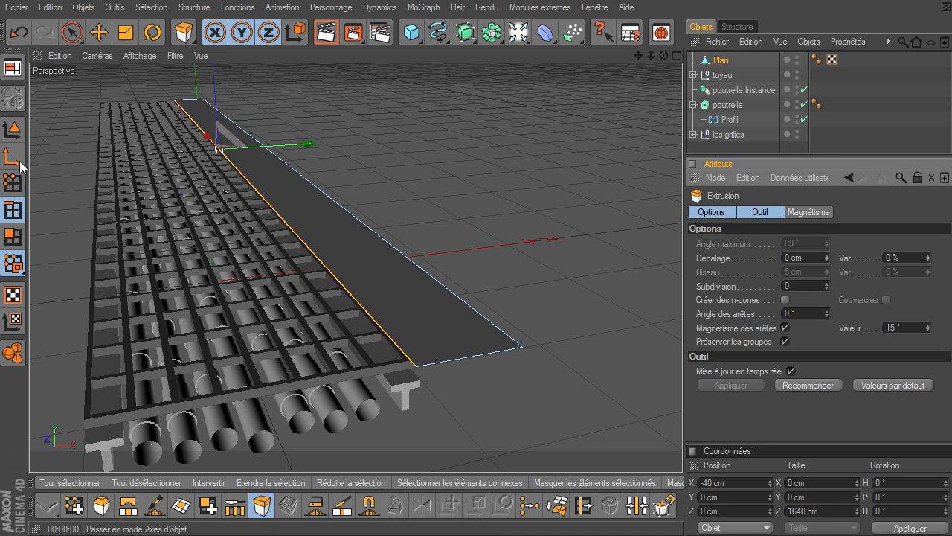
Step: Move the extruded inner edge straight down to about Y -62 cm to form a vertical side beside the T-beam
{"action": "left_click", "coordinate": [98, 32]}
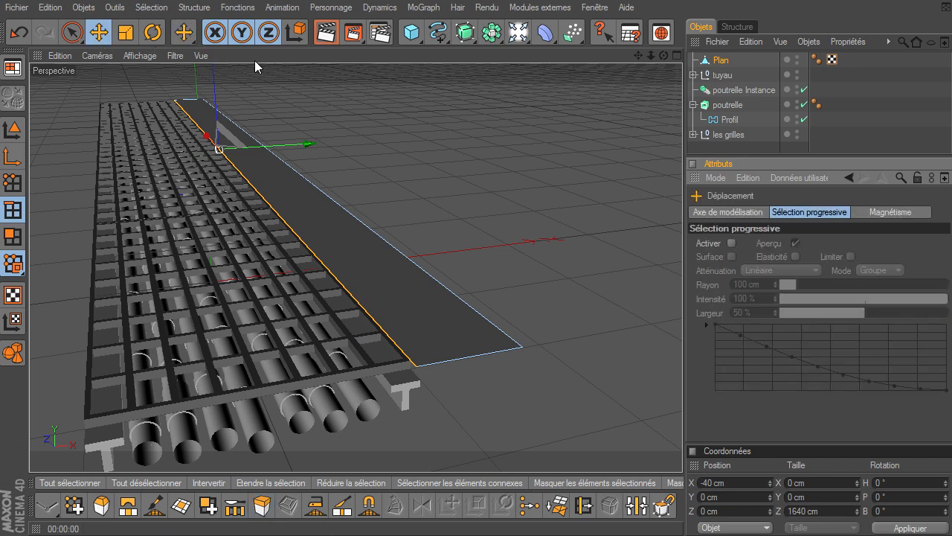
{"action": "left_click_drag", "start_coordinate": [638, 55], "coordinate": [701, 106]}
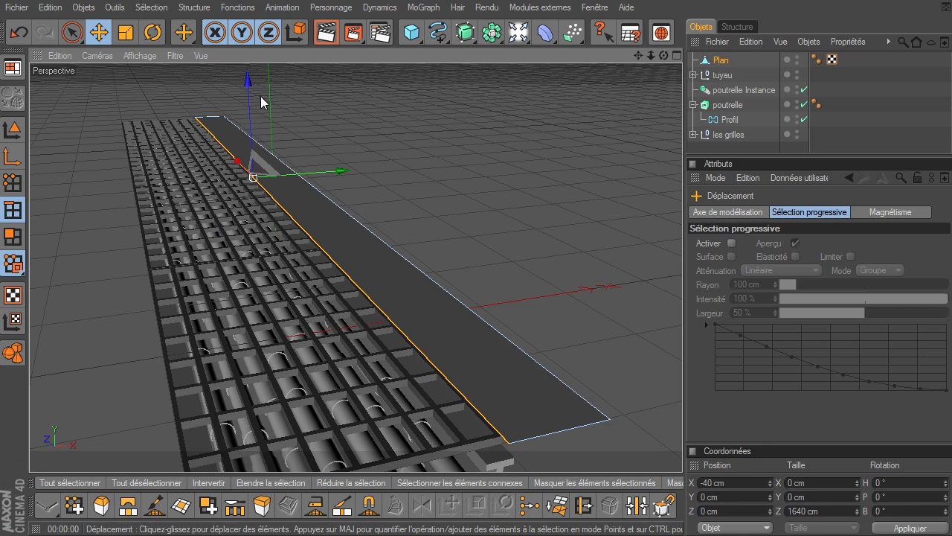
{"action": "left_click_drag", "start_coordinate": [253, 89], "coordinate": [682, 368]}
{"action": "left_click_drag", "start_coordinate": [663, 56], "coordinate": [682, 368]}
{"action": "left_click_drag", "start_coordinate": [253, 111], "coordinate": [328, 191]}
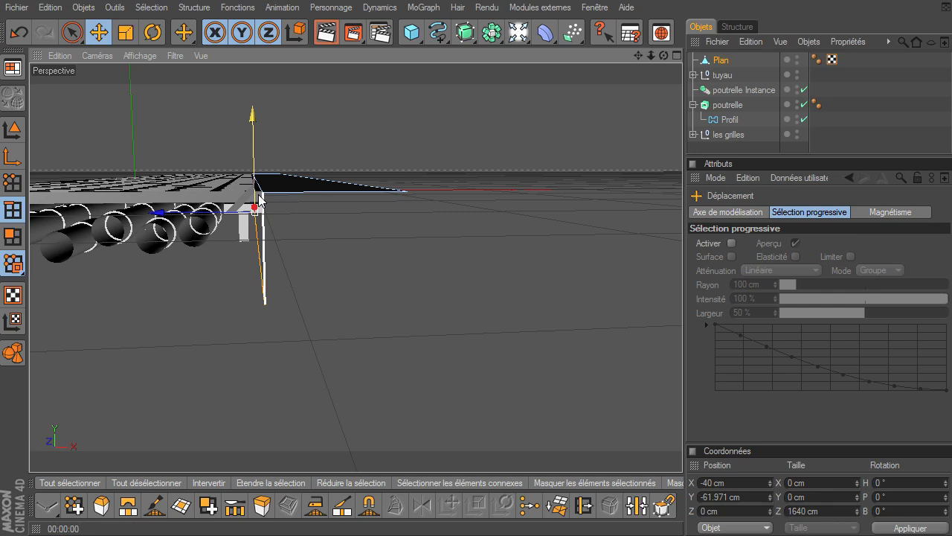
Step: Select the plane's long outer edge and extrude it with an offset of 0 cm
{"action": "left_click_drag", "start_coordinate": [664, 58], "coordinate": [683, 372]}
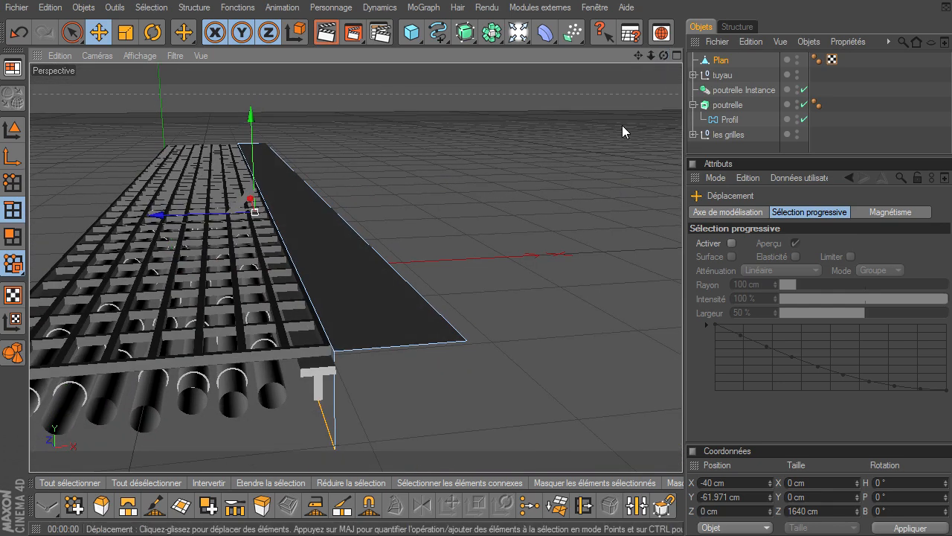
{"action": "left_click", "coordinate": [393, 269]}
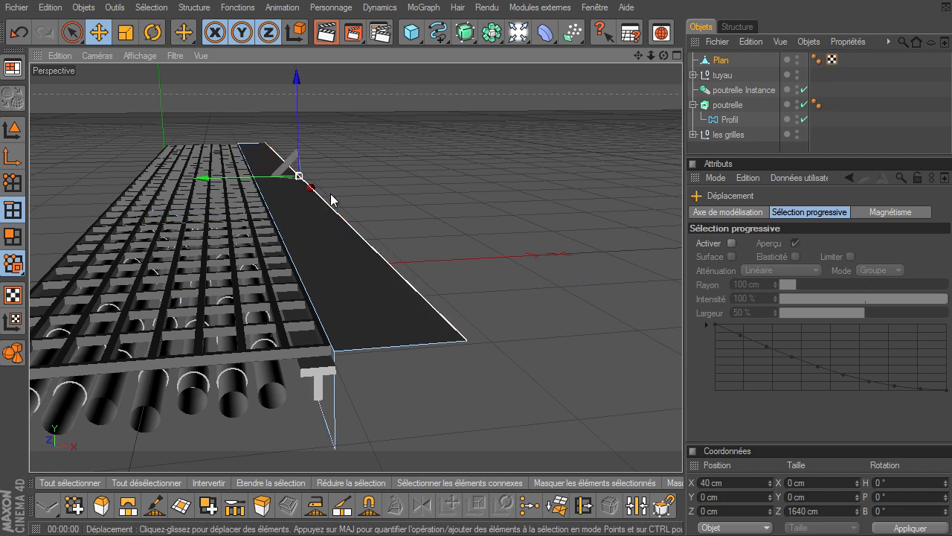
{"action": "key", "text": "d"}
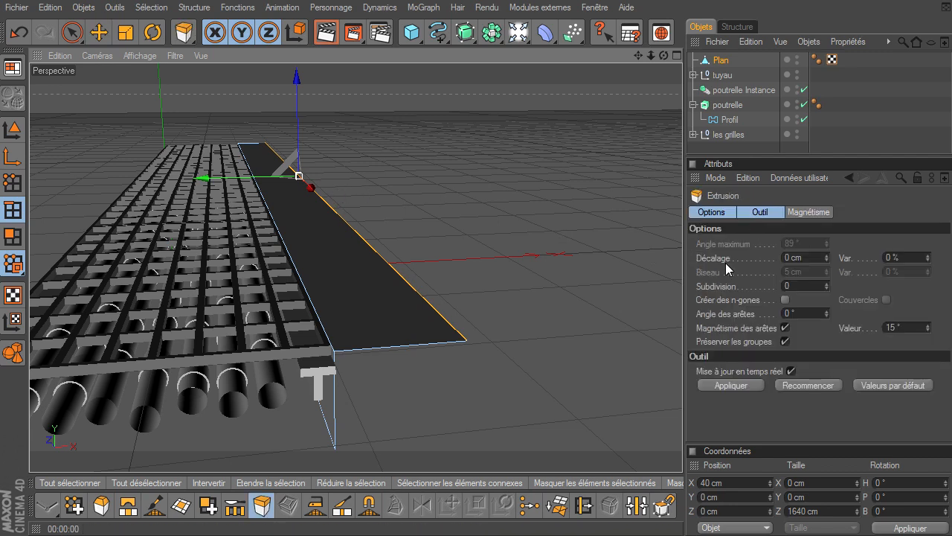
{"action": "left_click", "coordinate": [748, 386]}
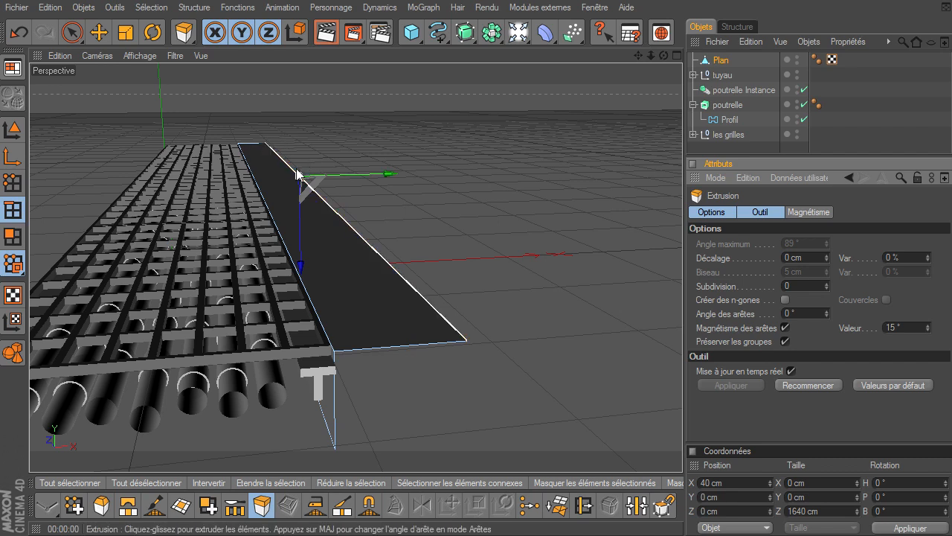
Step: Move the extruded outer edge outward and up to about X 90 cm and Y 67 cm, forming a sloped strip
{"action": "left_click", "coordinate": [105, 33]}
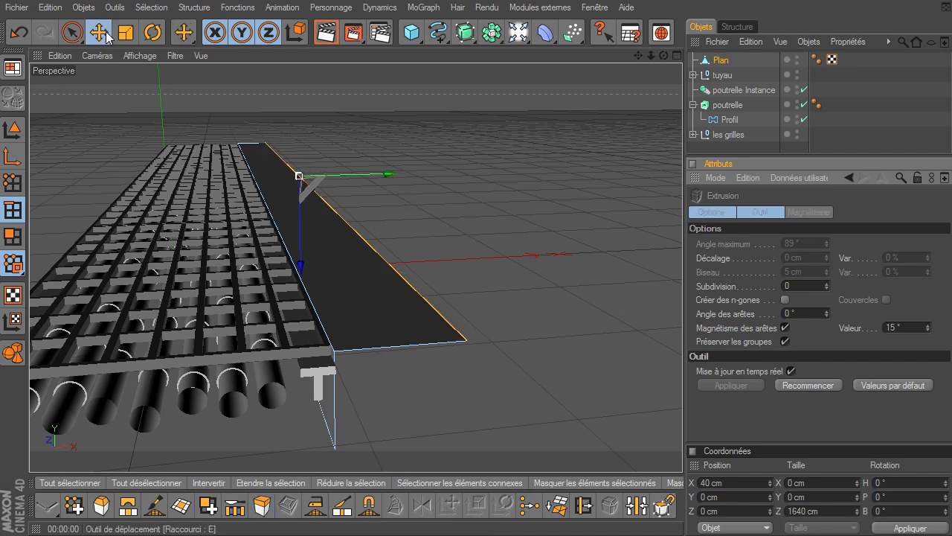
{"action": "left_click_drag", "start_coordinate": [392, 172], "coordinate": [684, 368]}
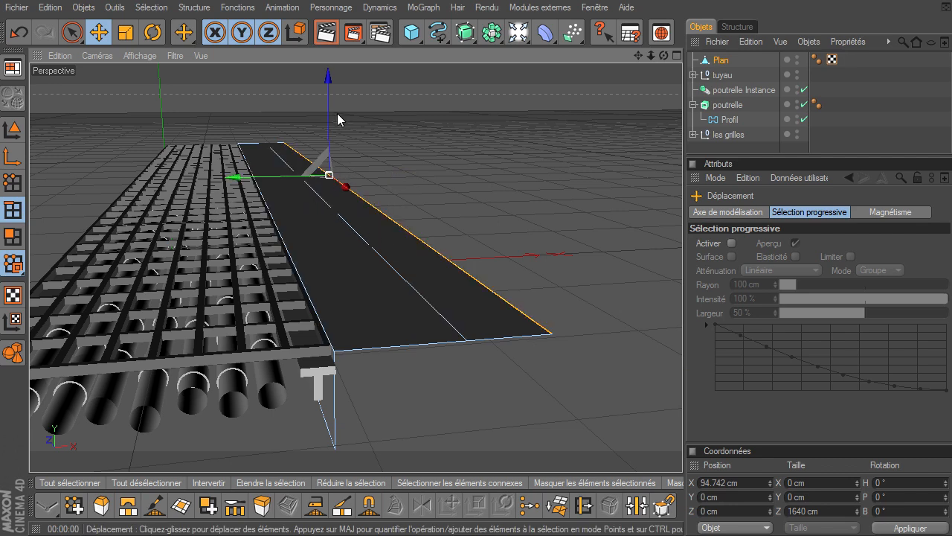
{"action": "left_click_drag", "start_coordinate": [329, 172], "coordinate": [342, 142]}
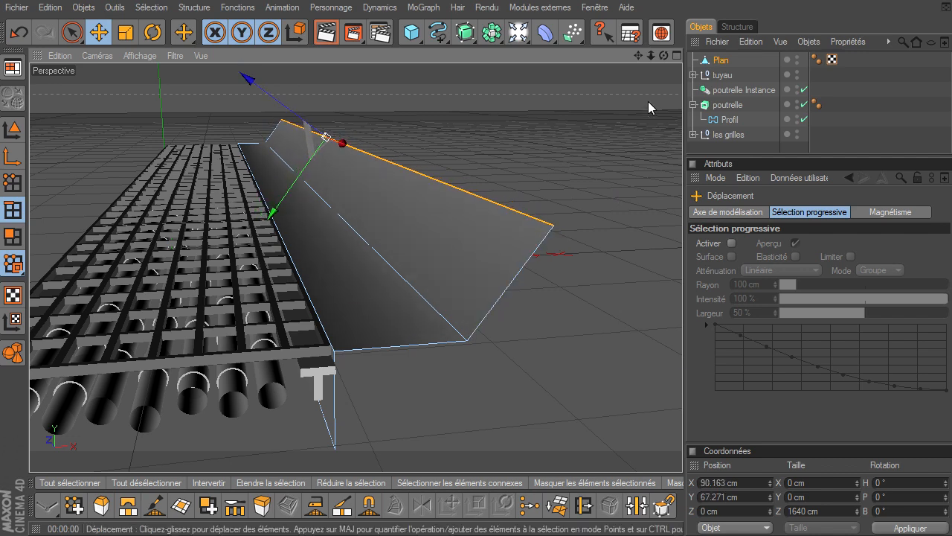
Step: Extrude the sloped strip's upper edge with a 0 cm offset and raise it to about Y 362 cm as a vertical wall
{"action": "left_click_drag", "start_coordinate": [639, 56], "coordinate": [686, 275]}
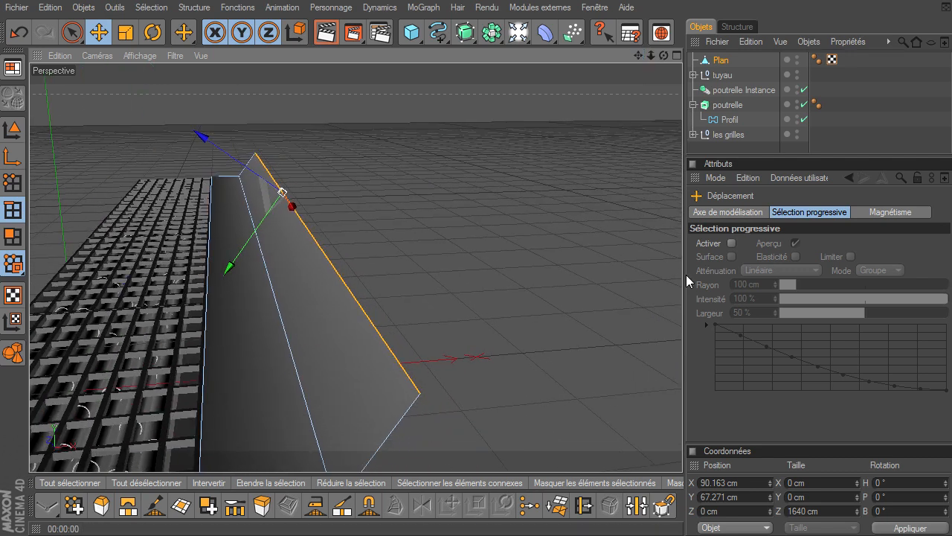
{"action": "key", "text": "d"}
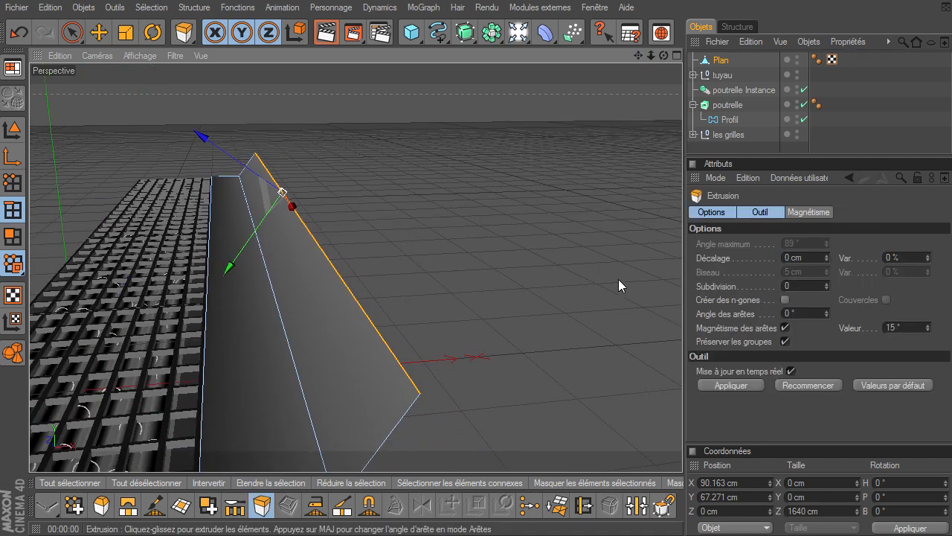
{"action": "left_click", "coordinate": [729, 385]}
{"action": "left_click_drag", "start_coordinate": [282, 279], "coordinate": [318, 273]}
{"action": "left_click_drag", "start_coordinate": [651, 56], "coordinate": [682, 369]}
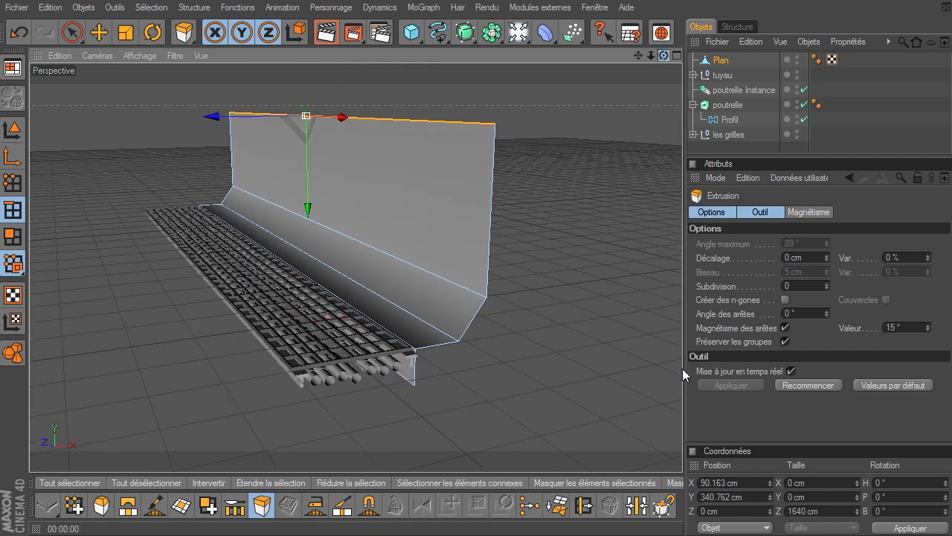
{"action": "mouse_move", "coordinate": [300, 207]}
{"action": "left_mouse_down"}
{"action": "mouse_move", "coordinate": [682, 368]}
{"action": "mouse_move", "coordinate": [306, 212]}
{"action": "left_mouse_up"}
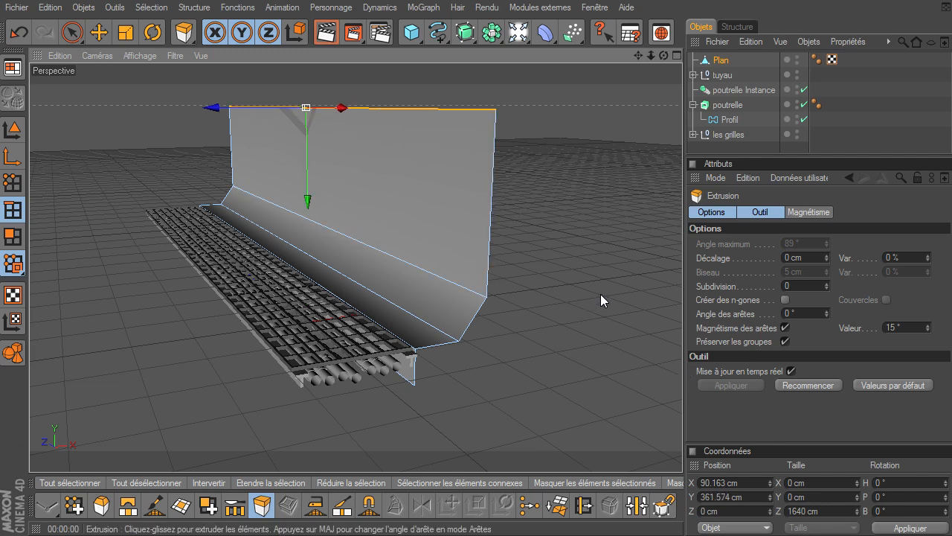
{"action": "left_click", "coordinate": [72, 32]}
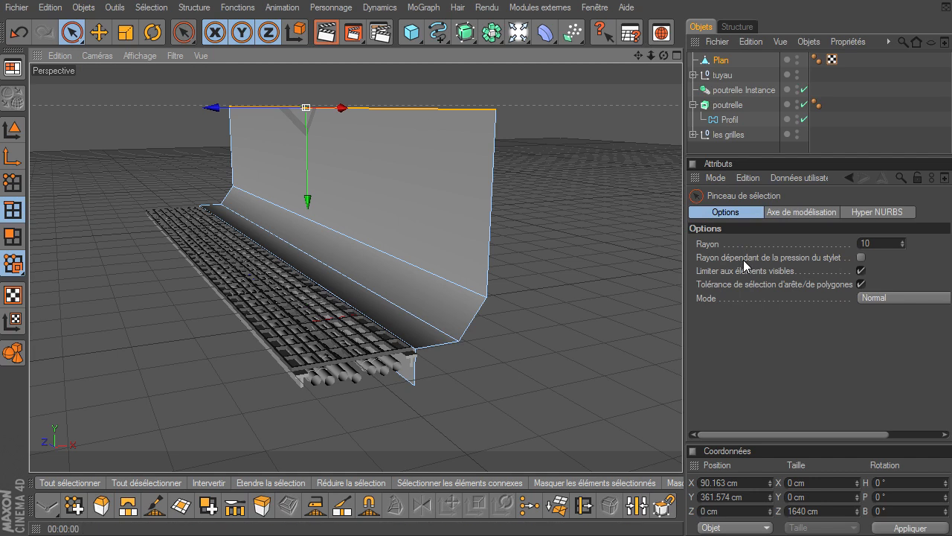
Step: Extrude the wall's upper edge with a 0 cm offset and move the new edge inward to about X 35 cm
{"action": "key", "text": "d"}
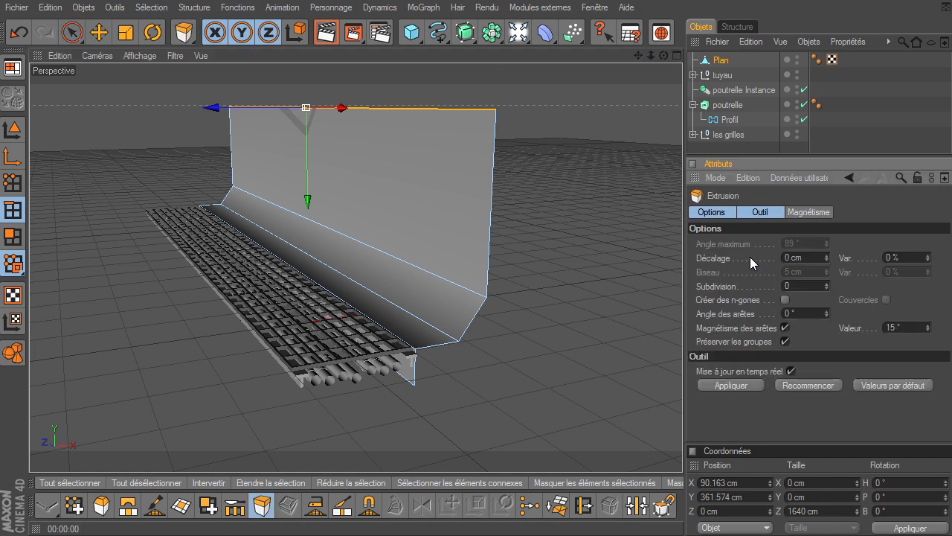
{"action": "left_click", "coordinate": [732, 385]}
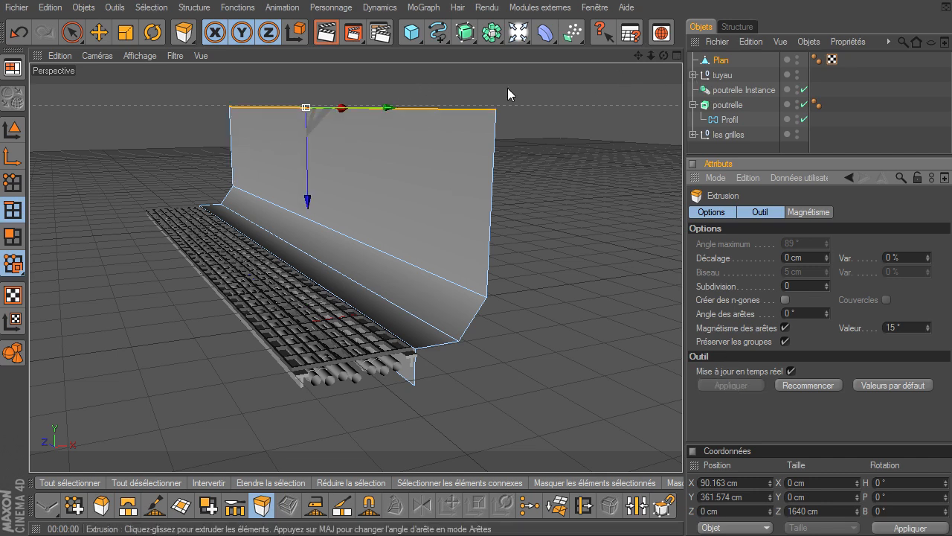
{"action": "left_click", "coordinate": [89, 30]}
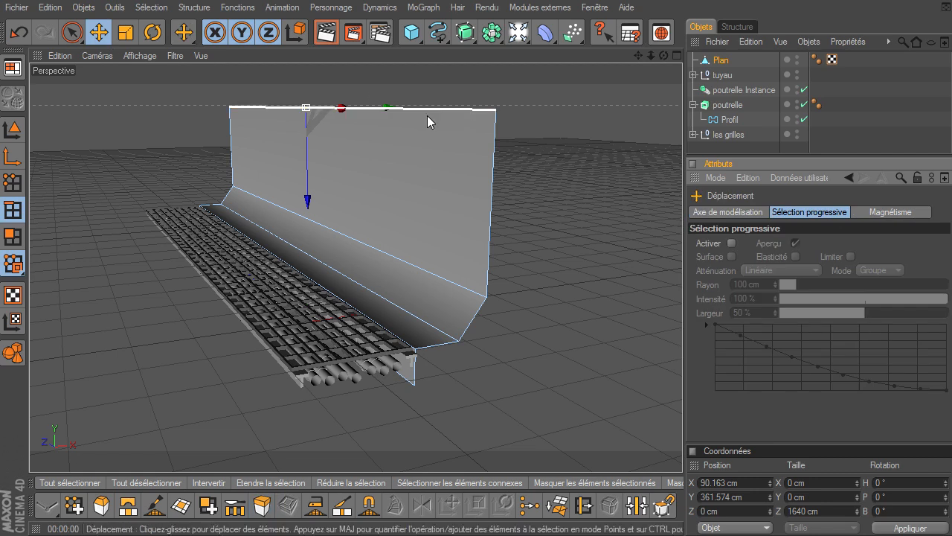
{"action": "left_click_drag", "start_coordinate": [660, 60], "coordinate": [515, 108]}
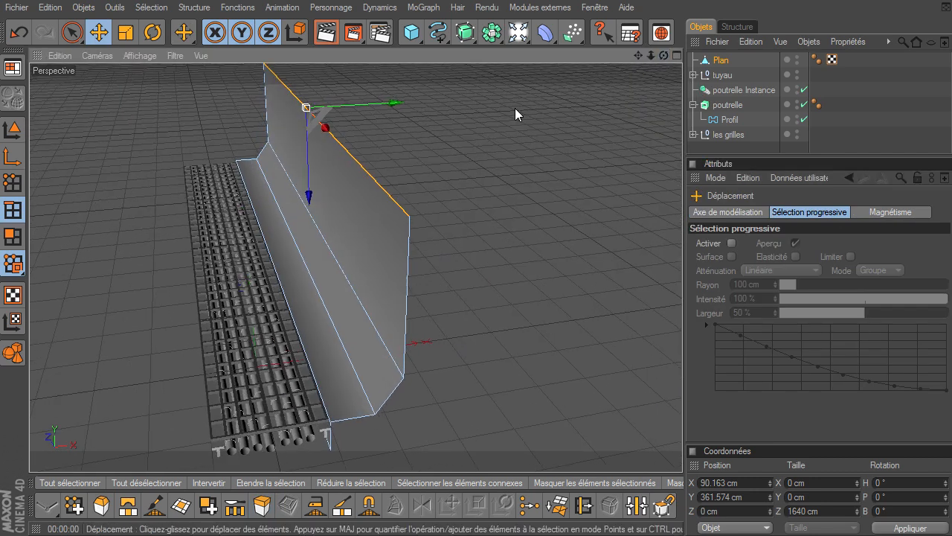
{"action": "left_click_drag", "start_coordinate": [397, 103], "coordinate": [375, 104], "text": "ctrl"}
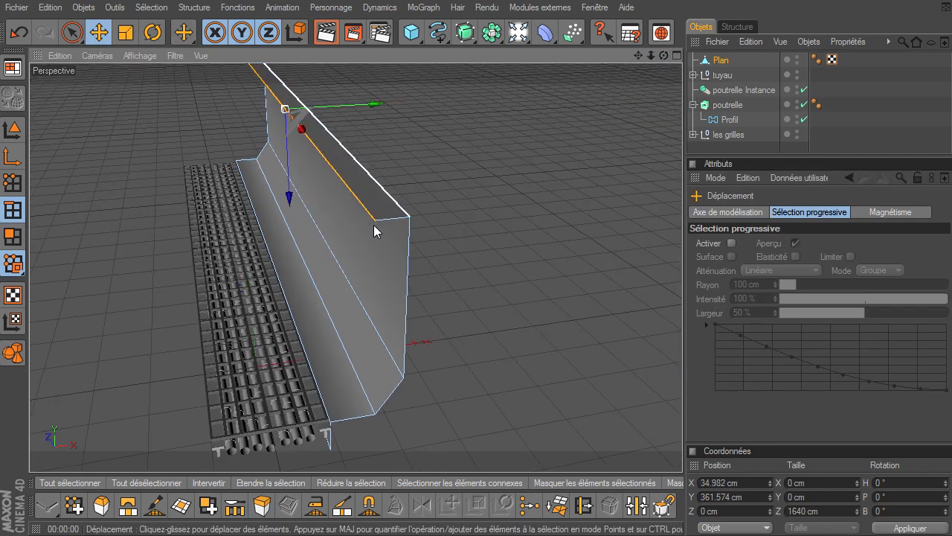
Step: Adjust the extruded edge's horizontal position in the top view to about X 39 cm
{"action": "left_click", "coordinate": [676, 57]}
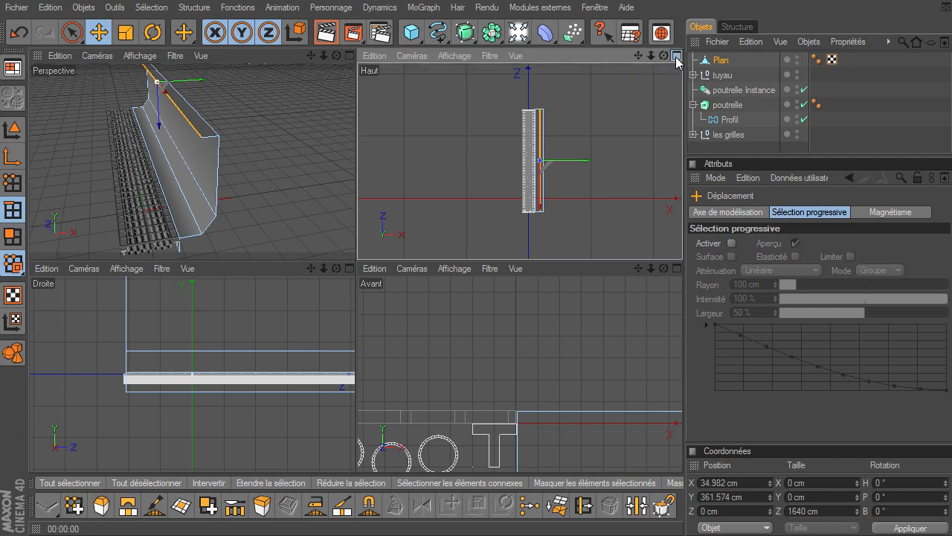
{"action": "left_click", "coordinate": [673, 58]}
{"action": "left_click_drag", "start_coordinate": [651, 56], "coordinate": [682, 368]}
{"action": "left_click_drag", "start_coordinate": [637, 59], "coordinate": [682, 368]}
{"action": "mouse_move", "coordinate": [474, 233]}
{"action": "left_mouse_down"}
{"action": "mouse_move", "coordinate": [513, 231]}
{"action": "mouse_move", "coordinate": [479, 231]}
{"action": "left_mouse_up"}
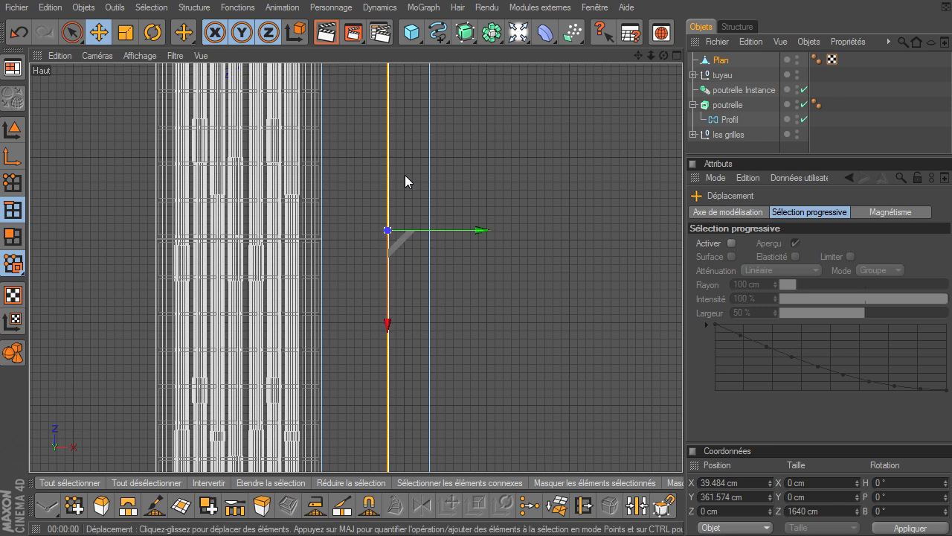
{"action": "left_click_drag", "start_coordinate": [649, 57], "coordinate": [683, 368]}
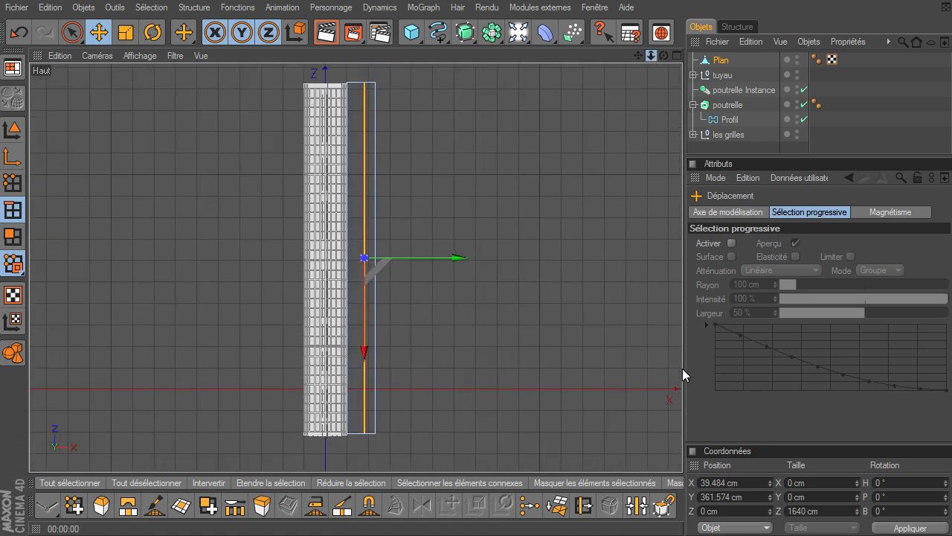
Step: Raise the extruded edge to about Y 414 cm to form a sloped strip above the wall
{"action": "left_click", "coordinate": [677, 56]}
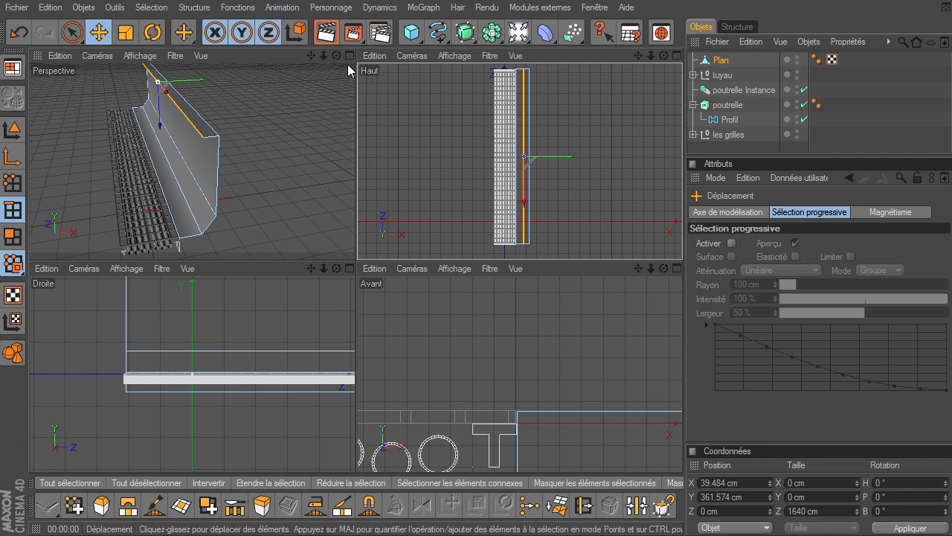
{"action": "left_click_drag", "start_coordinate": [337, 55], "coordinate": [354, 259]}
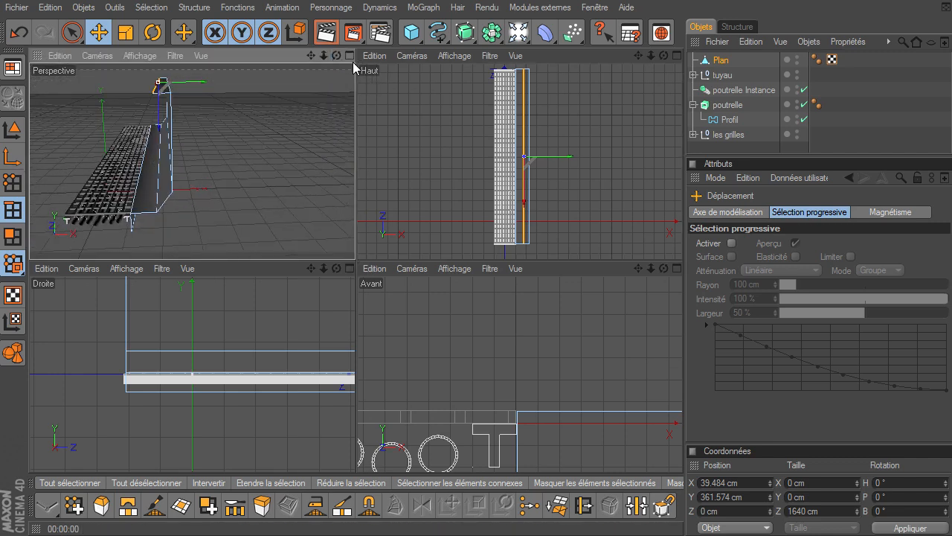
{"action": "left_click", "coordinate": [349, 56]}
{"action": "left_click_drag", "start_coordinate": [290, 195], "coordinate": [682, 368]}
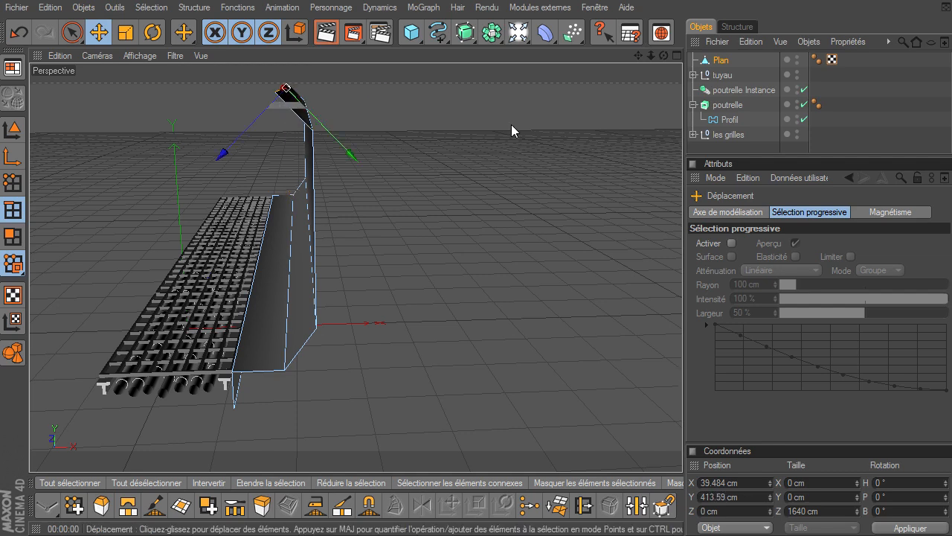
{"action": "left_click_drag", "start_coordinate": [665, 56], "coordinate": [682, 368]}
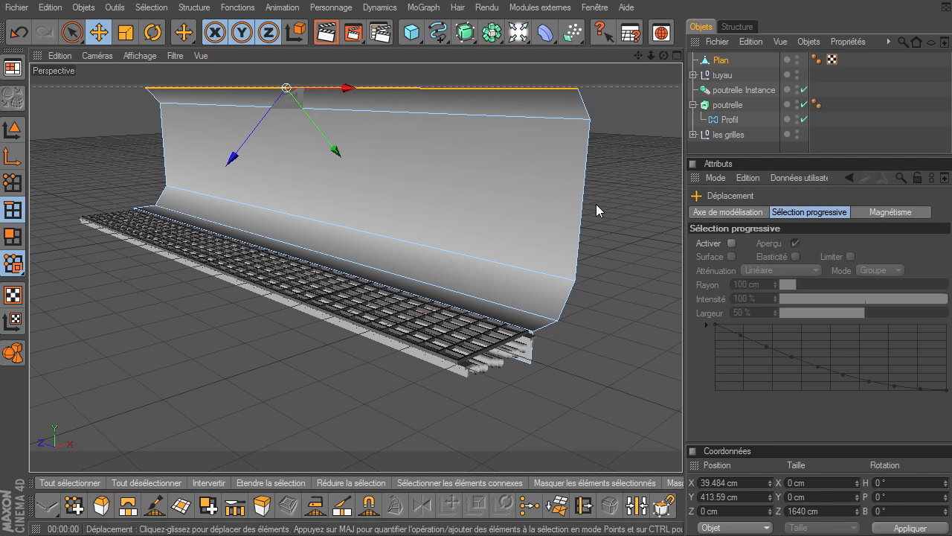
Step: Extrude the sloped strip's upper edge with a 0 cm offset and move it horizontally over the grating to about X -122 cm
{"action": "left_click", "coordinate": [72, 32]}
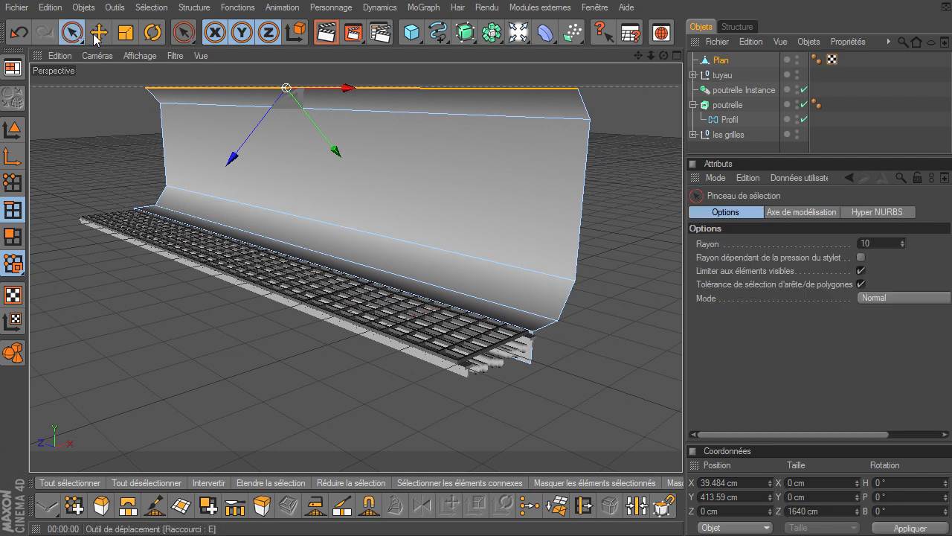
{"action": "key", "text": "d"}
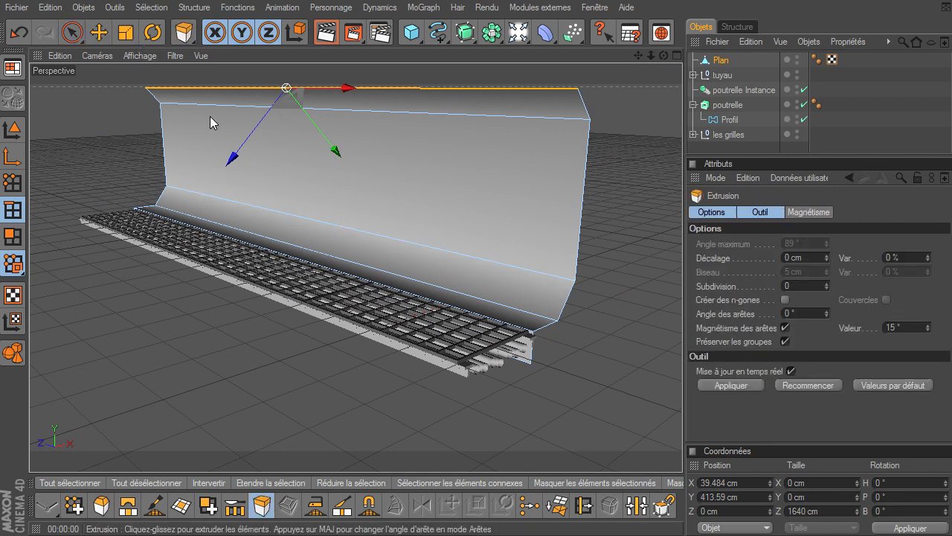
{"action": "left_click", "coordinate": [741, 386]}
{"action": "mouse_move", "coordinate": [663, 54]}
{"action": "left_mouse_down"}
{"action": "mouse_move", "coordinate": [682, 371]}
{"action": "mouse_move", "coordinate": [662, 57]}
{"action": "left_mouse_up"}
{"action": "left_click_drag", "start_coordinate": [374, 75], "coordinate": [252, 94]}
{"action": "left_click_drag", "start_coordinate": [651, 55], "coordinate": [682, 368]}
{"action": "left_click_drag", "start_coordinate": [325, 161], "coordinate": [682, 368]}
{"action": "left_click_drag", "start_coordinate": [429, 212], "coordinate": [683, 369]}
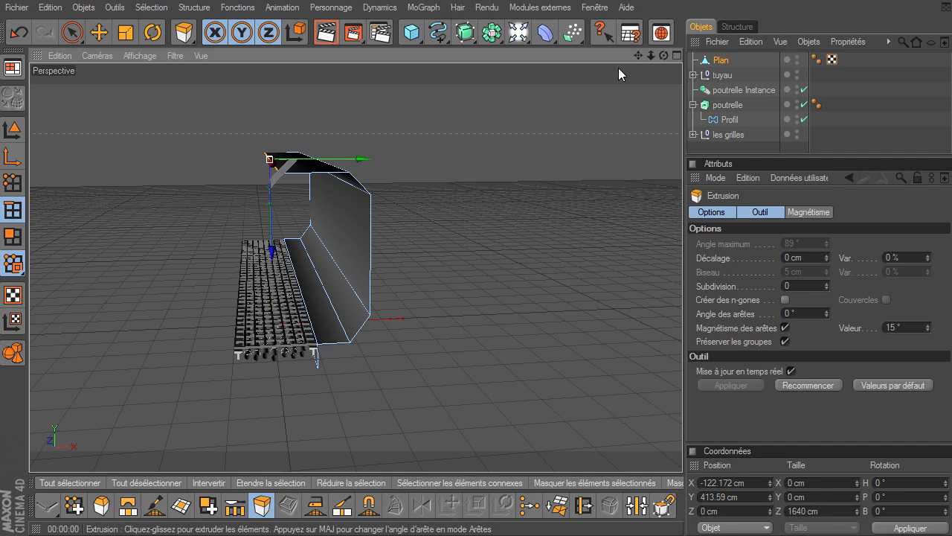
Step: Reposition the ceiling strip's free edge in the top view to about X -101 cm, near the grating's centre line
{"action": "left_click", "coordinate": [676, 56]}
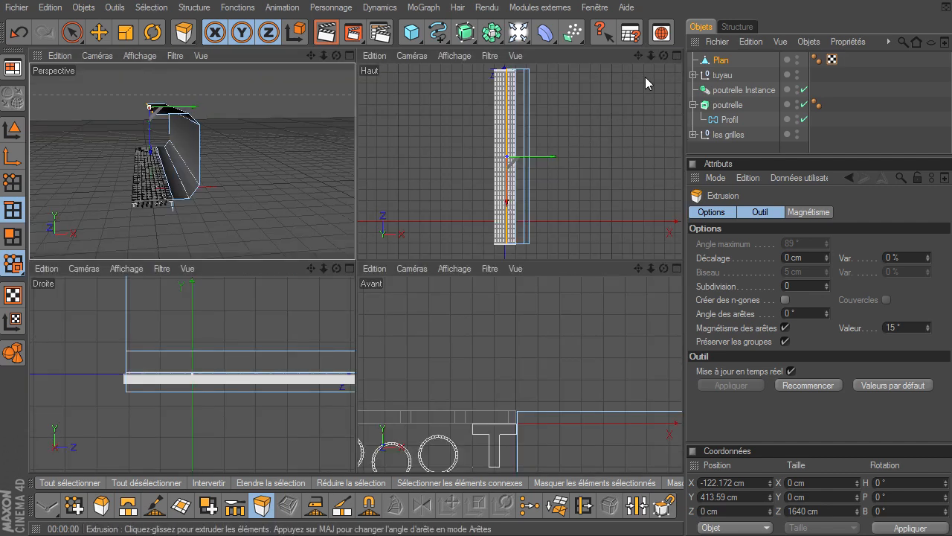
{"action": "left_click", "coordinate": [676, 55]}
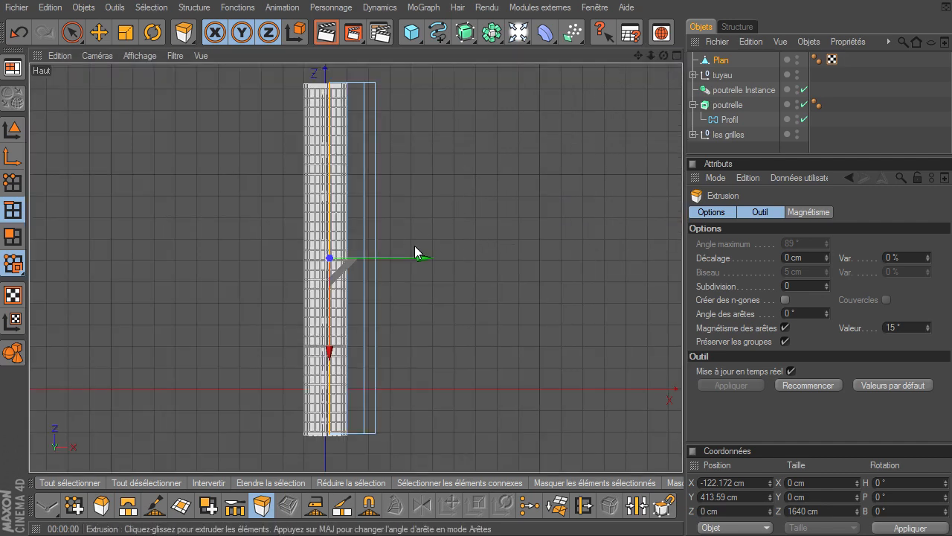
{"action": "left_click_drag", "start_coordinate": [419, 257], "coordinate": [682, 368]}
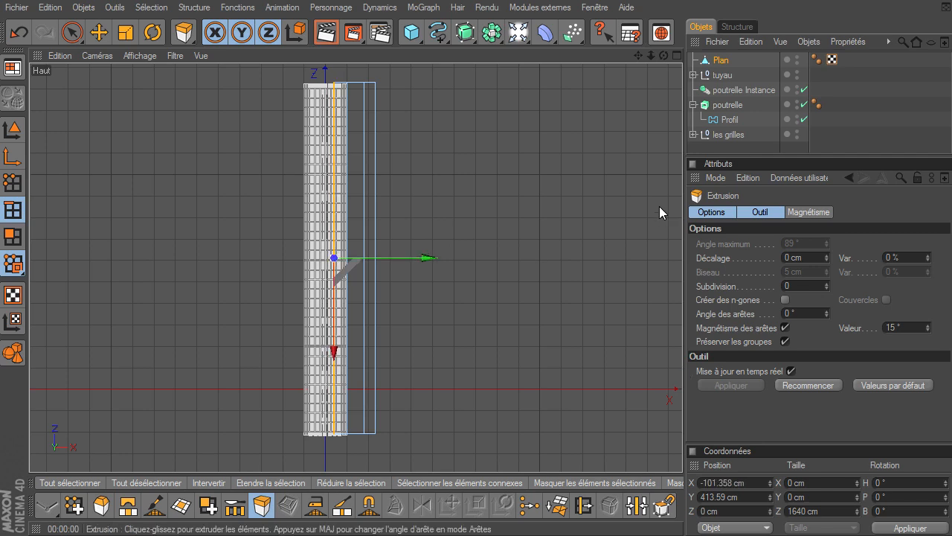
{"action": "left_click", "coordinate": [677, 57]}
{"action": "left_click", "coordinate": [349, 55]}
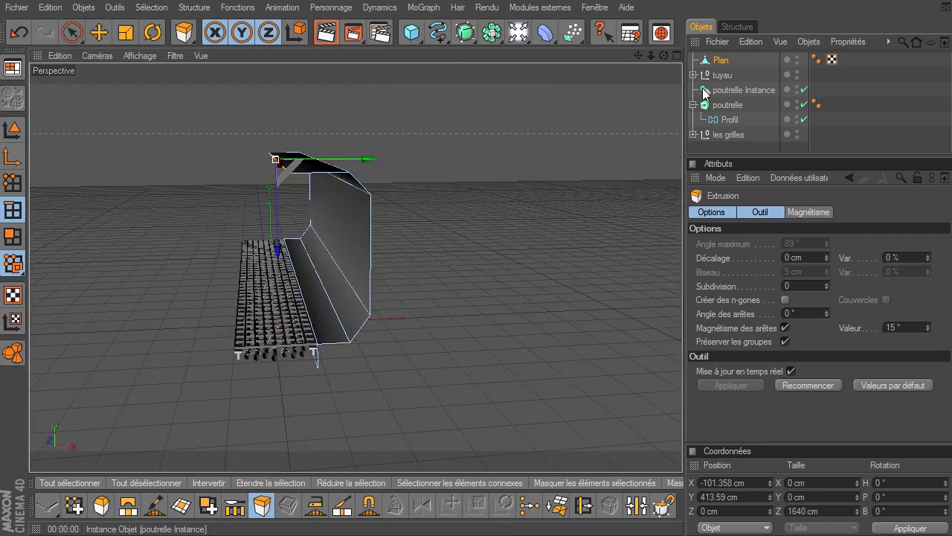
Step: Deselect the edges and render the perspective view to check the wall and ceiling profile alongside the grating
{"action": "left_click_drag", "start_coordinate": [662, 57], "coordinate": [683, 368]}
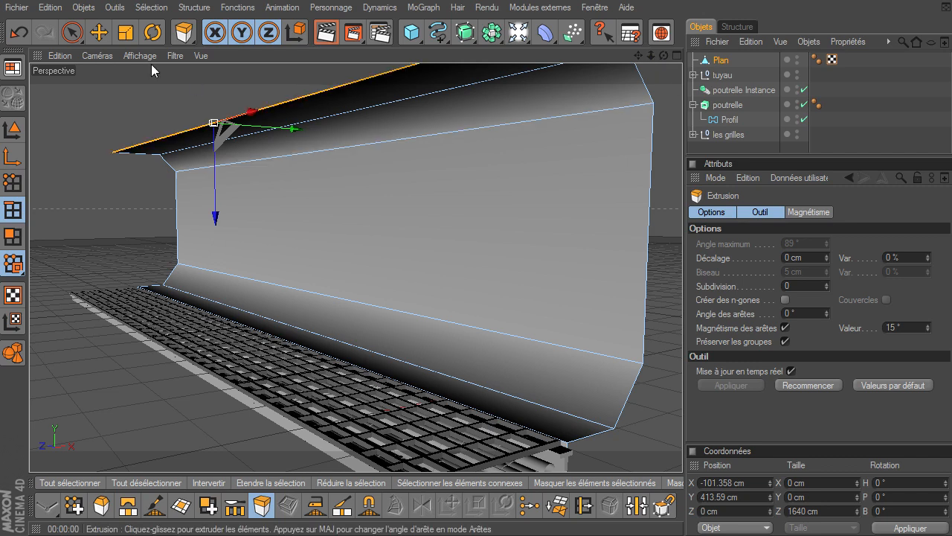
{"action": "left_click", "coordinate": [73, 32]}
{"action": "left_click", "coordinate": [247, 123]}
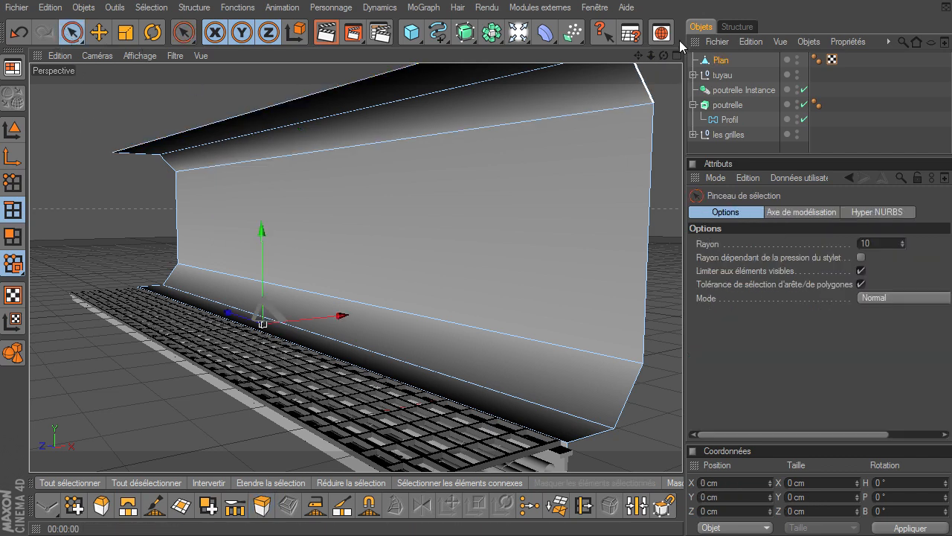
{"action": "left_click_drag", "start_coordinate": [667, 56], "coordinate": [682, 368]}
{"action": "left_click_drag", "start_coordinate": [642, 58], "coordinate": [682, 368]}
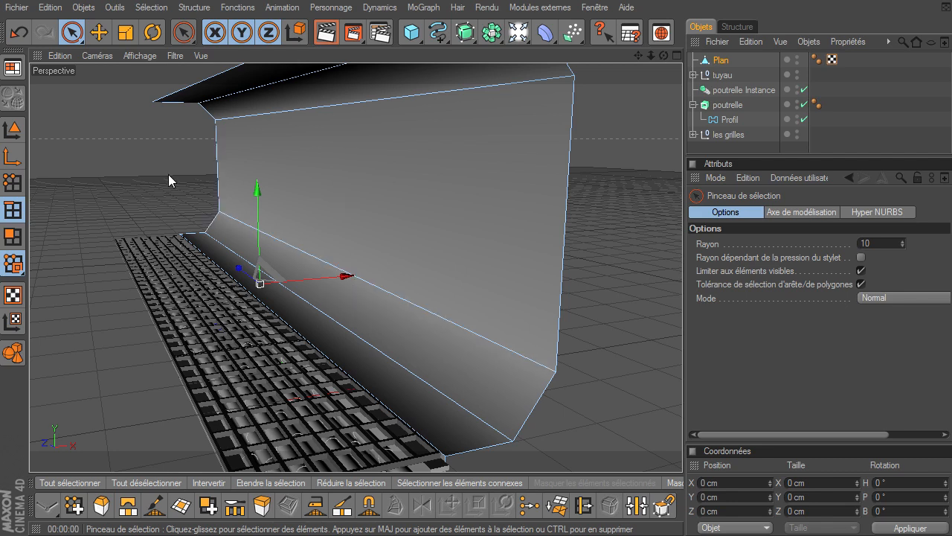
{"action": "left_click", "coordinate": [324, 32]}
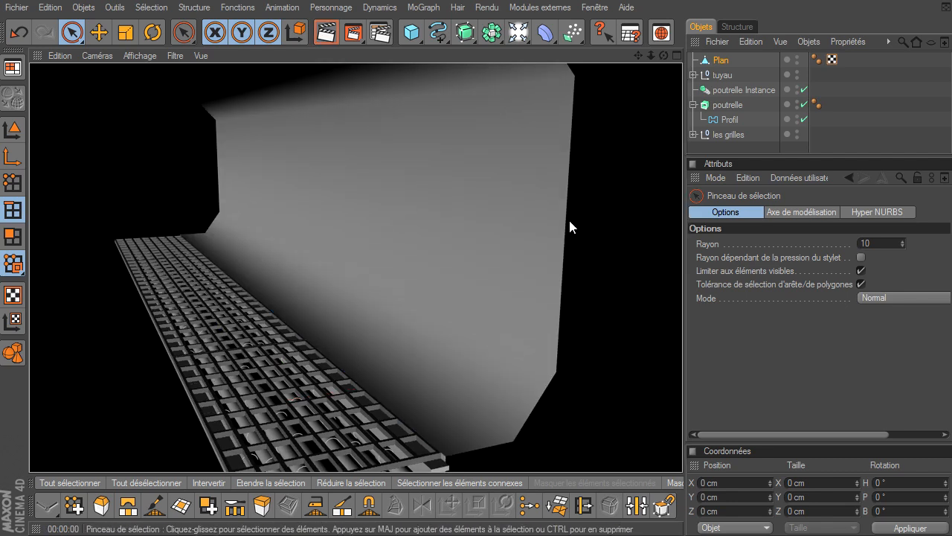
{"action": "left_click", "coordinate": [706, 153]}
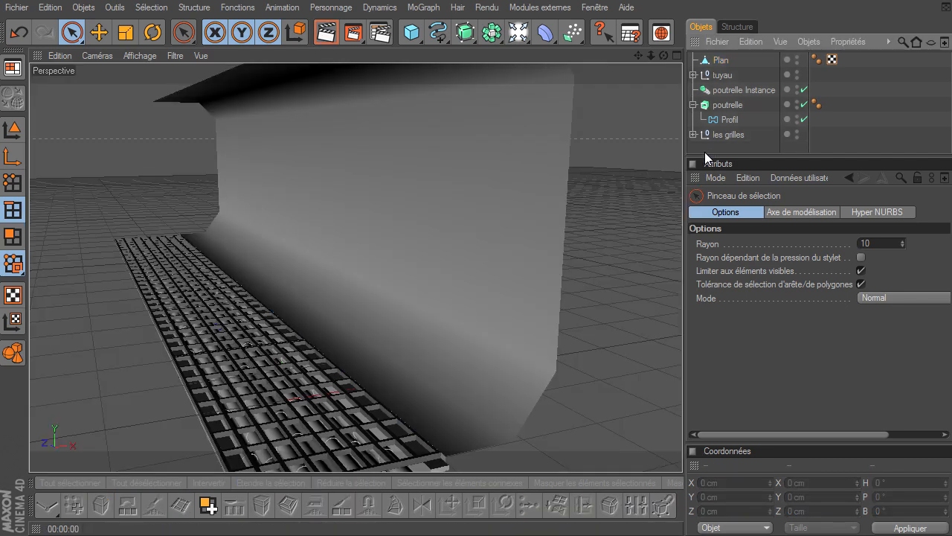
Step: Select the Plan object in polygon mode and set the viewport shading to Ombrage de Gouraud (lignes)
{"action": "left_click", "coordinate": [15, 238]}
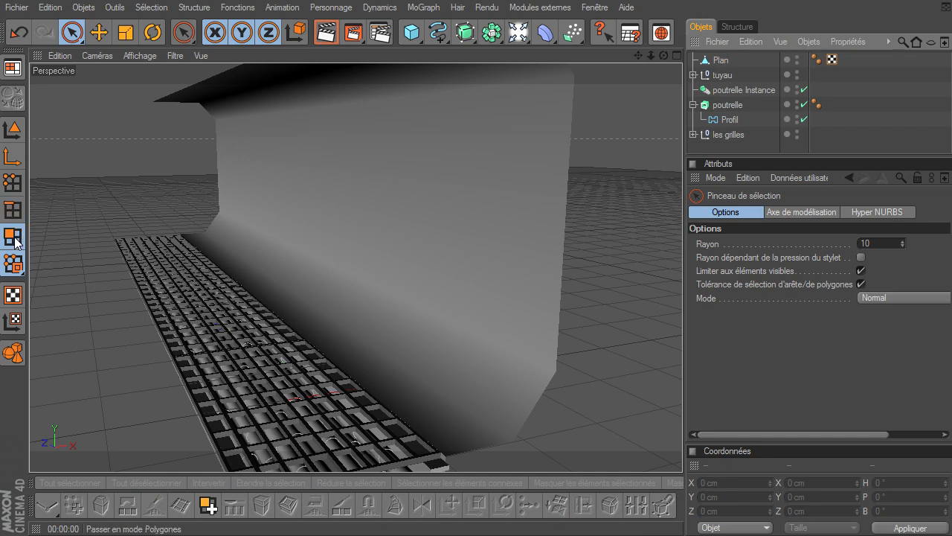
{"action": "left_click", "coordinate": [720, 61]}
{"action": "left_click", "coordinate": [148, 57]}
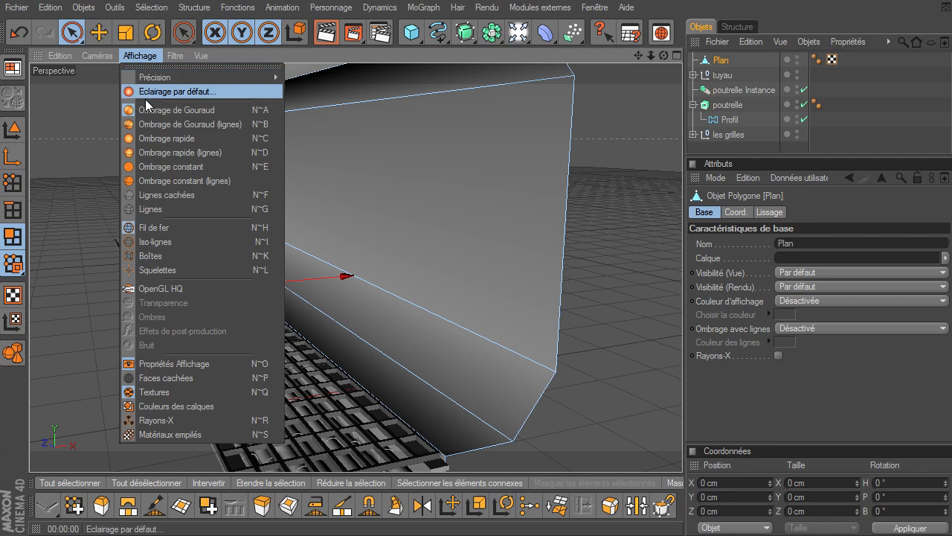
{"action": "left_click", "coordinate": [151, 125]}
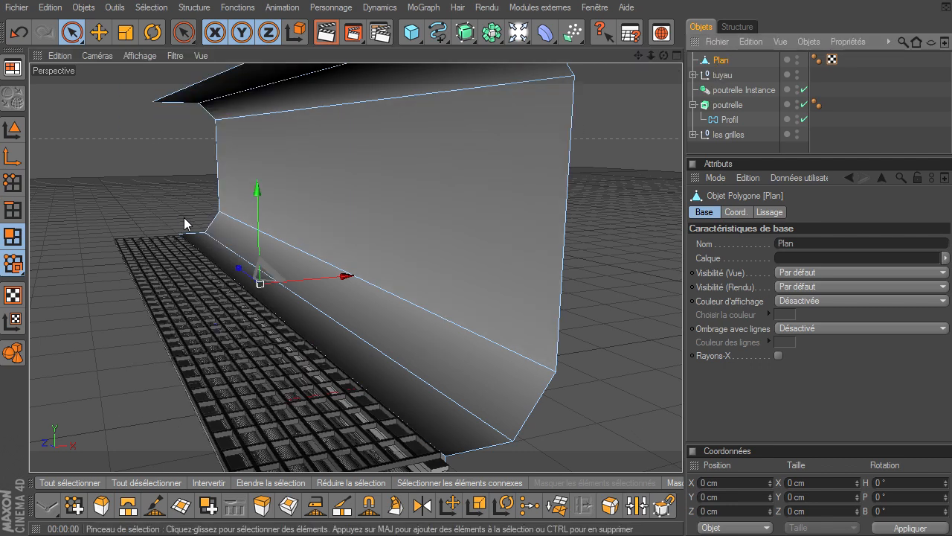
Step: Cut two closely spaced loops across the Plan's whole profile using the Knife in Boucle mode
{"action": "key", "text": "k"}
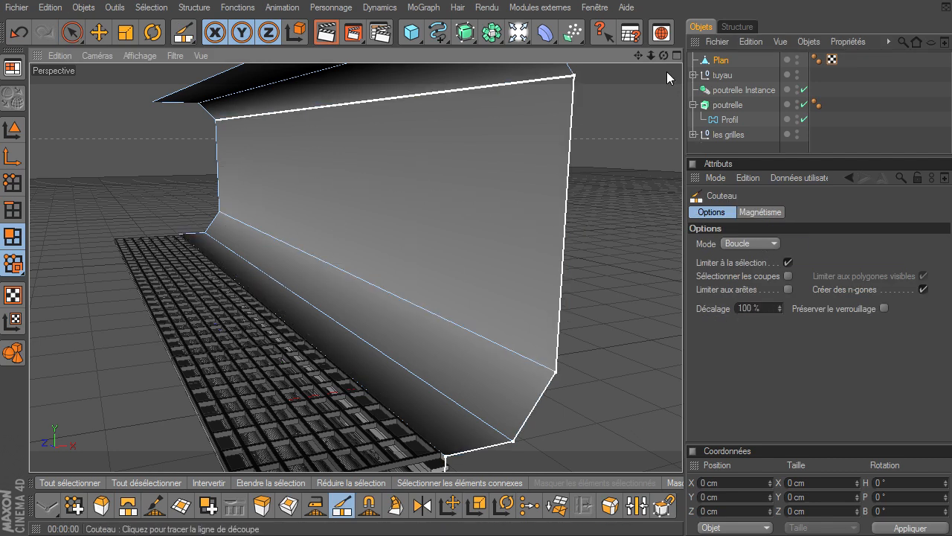
{"action": "left_click_drag", "start_coordinate": [682, 369], "coordinate": [682, 368]}
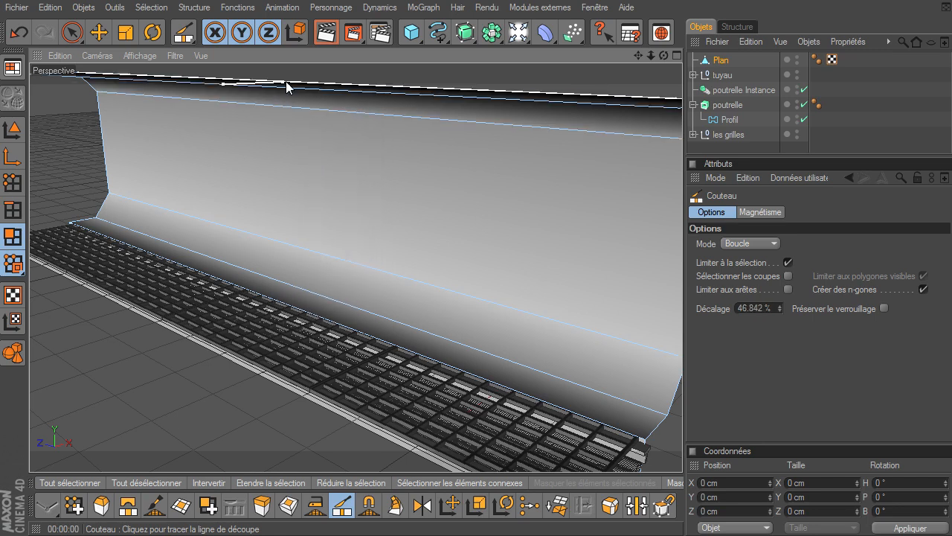
{"action": "left_click_drag", "start_coordinate": [663, 55], "coordinate": [681, 350]}
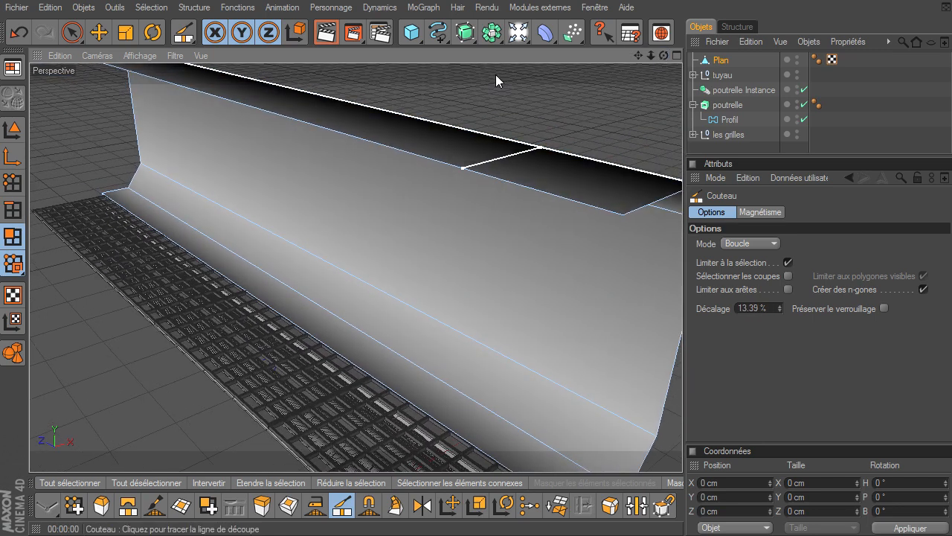
{"action": "left_click", "coordinate": [206, 103]}
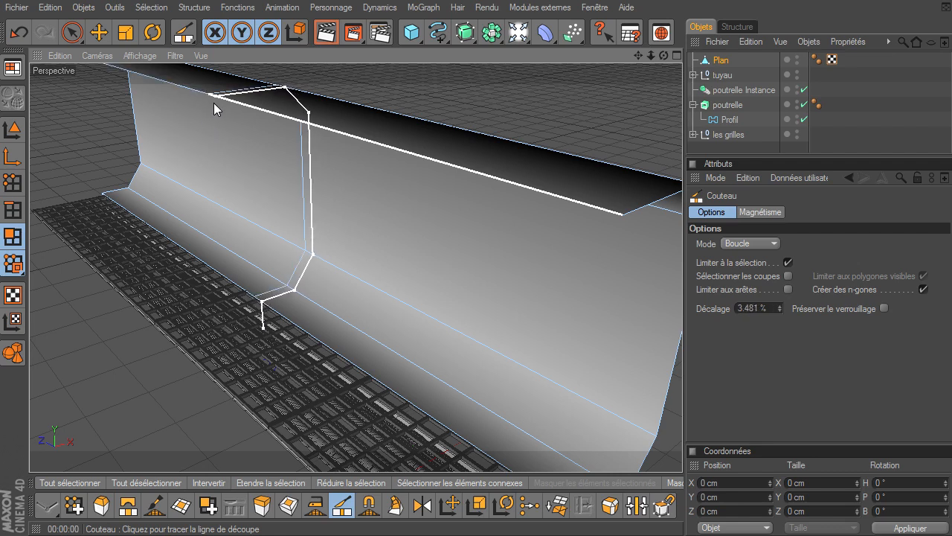
{"action": "left_click", "coordinate": [213, 103]}
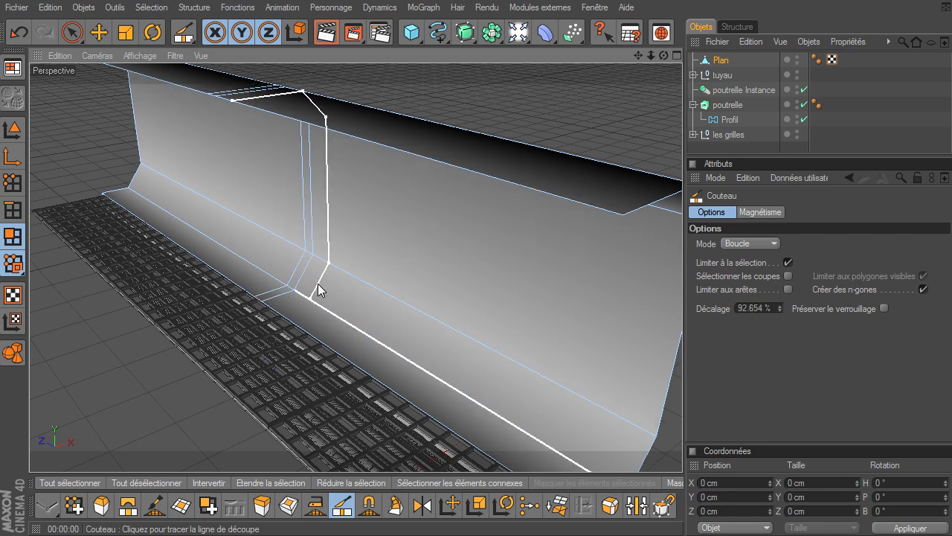
{"action": "left_click_drag", "start_coordinate": [663, 56], "coordinate": [682, 368]}
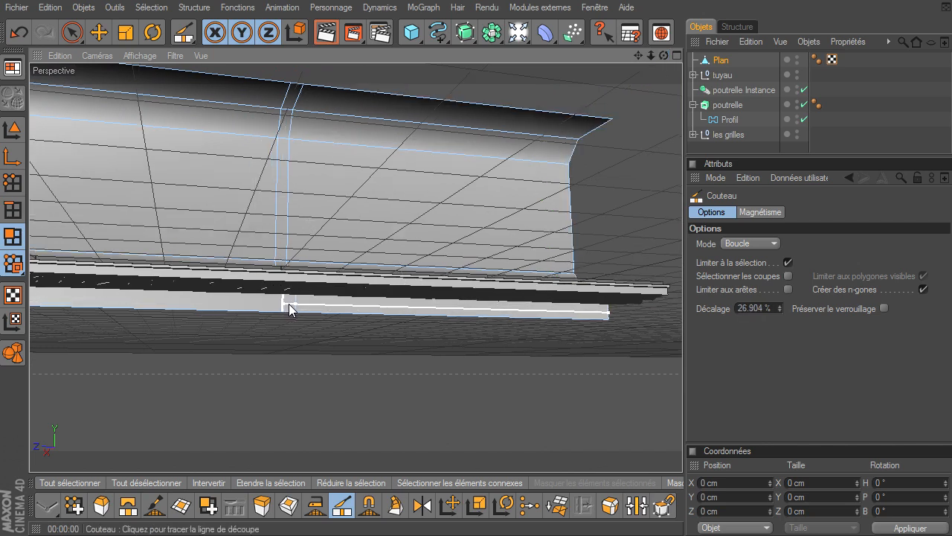
{"action": "left_click_drag", "start_coordinate": [664, 56], "coordinate": [682, 368]}
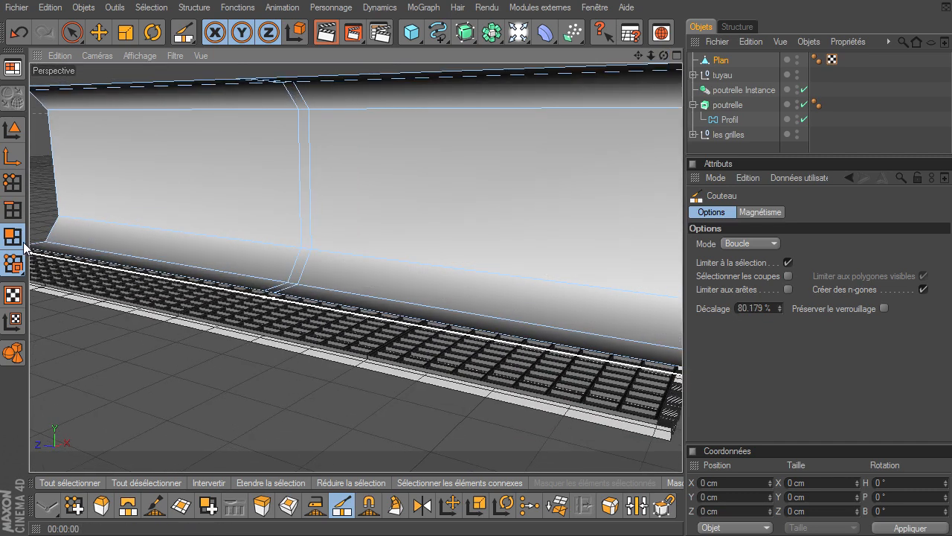
{"action": "left_click", "coordinate": [72, 32]}
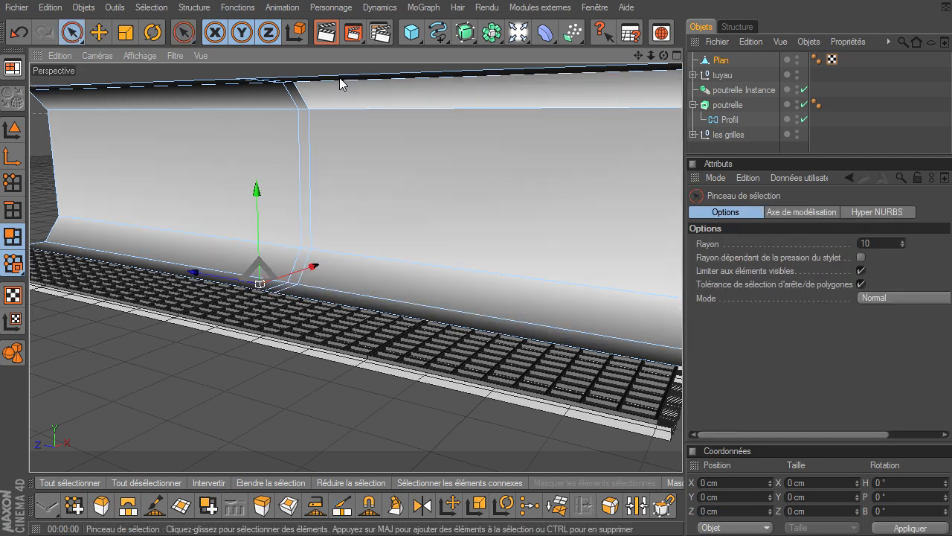
Step: Select every polygon of the narrow strip between the two new loops, from the grating edge up the wall and across the ceiling
{"action": "scroll", "coordinate": [556, 230], "scroll_direction": "up", "scroll_amount": 3}
{"action": "left_click_drag", "start_coordinate": [639, 55], "coordinate": [682, 368]}
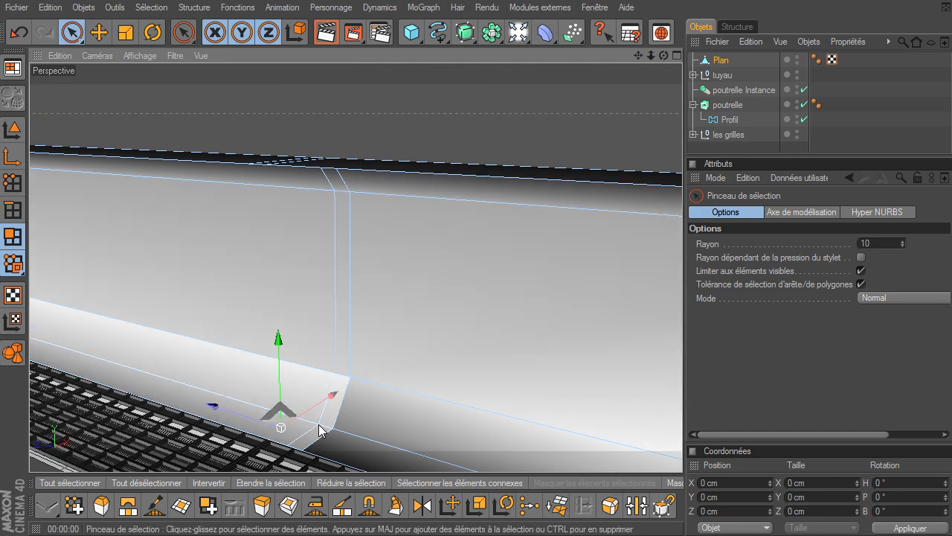
{"action": "scroll", "coordinate": [320, 432], "scroll_direction": "up", "scroll_amount": 5}
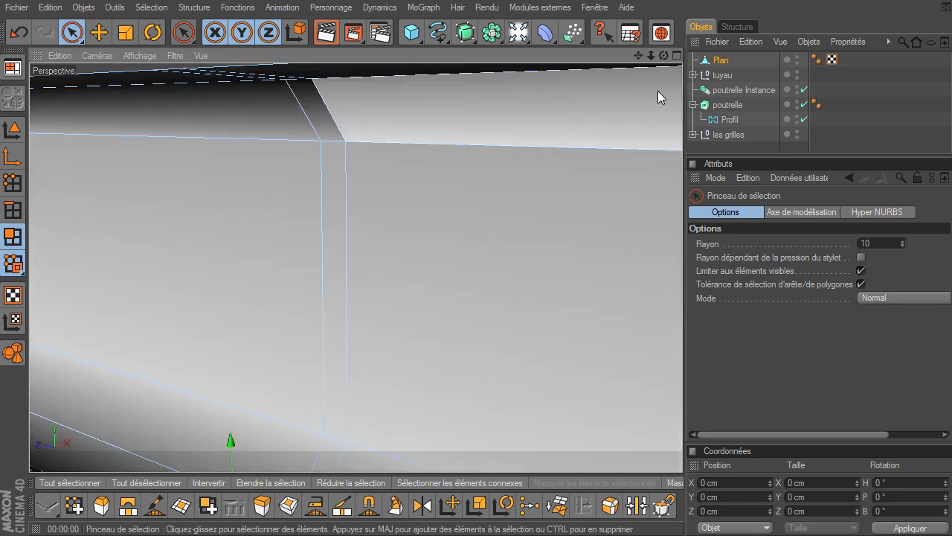
{"action": "left_click_drag", "start_coordinate": [638, 55], "coordinate": [682, 367]}
{"action": "left_click", "coordinate": [308, 381]}
{"action": "left_click_drag", "start_coordinate": [309, 381], "coordinate": [342, 272]}
{"action": "mouse_move", "coordinate": [682, 379]}
{"action": "left_mouse_down"}
{"action": "mouse_move", "coordinate": [664, 54]}
{"action": "mouse_move", "coordinate": [684, 377]}
{"action": "left_mouse_up"}
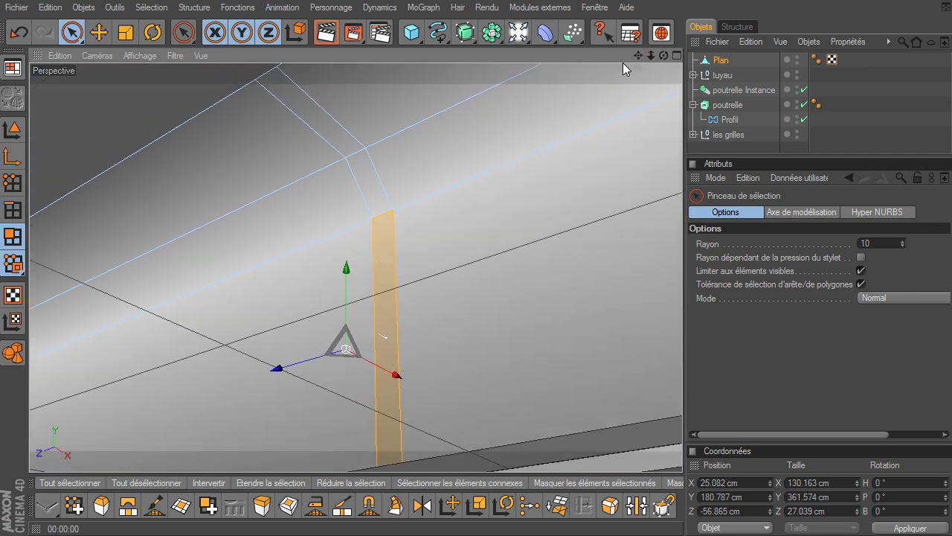
{"action": "left_click", "coordinate": [353, 153], "text": "shift"}
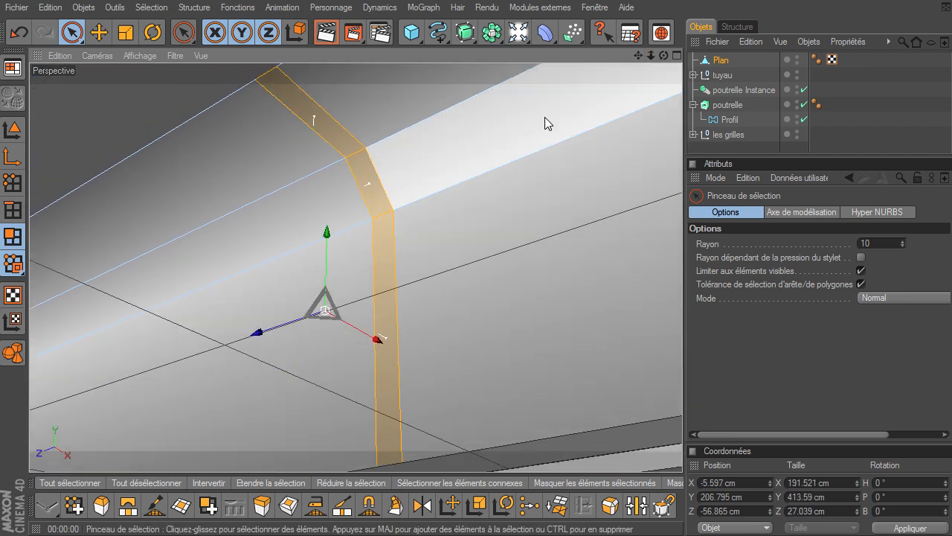
{"action": "left_click_drag", "start_coordinate": [683, 368], "coordinate": [647, 158]}
Step: Extrude the selected strip 28.5 cm toward the corridor's interior to form a projecting rib
{"action": "key", "text": "d"}
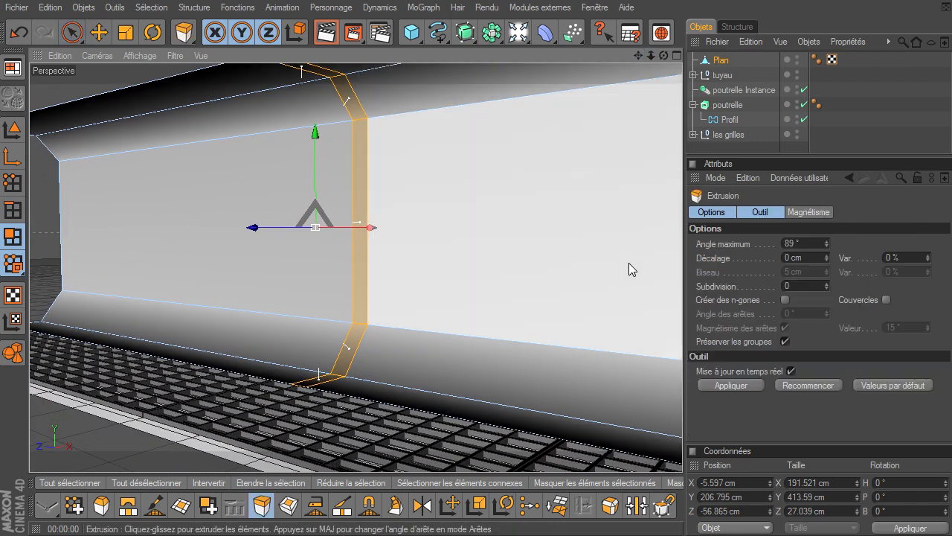
{"action": "left_click_drag", "start_coordinate": [664, 60], "coordinate": [682, 369]}
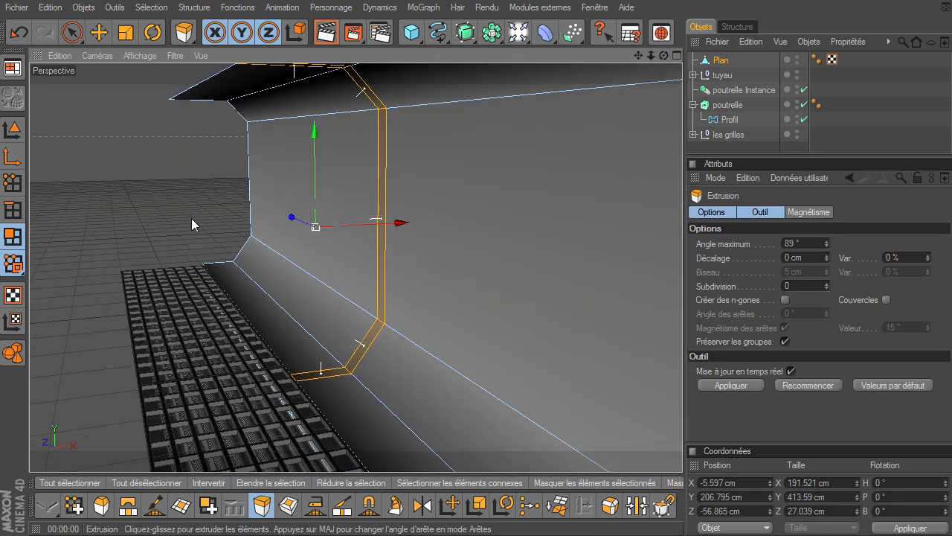
{"action": "left_click_drag", "start_coordinate": [233, 162], "coordinate": [683, 367]}
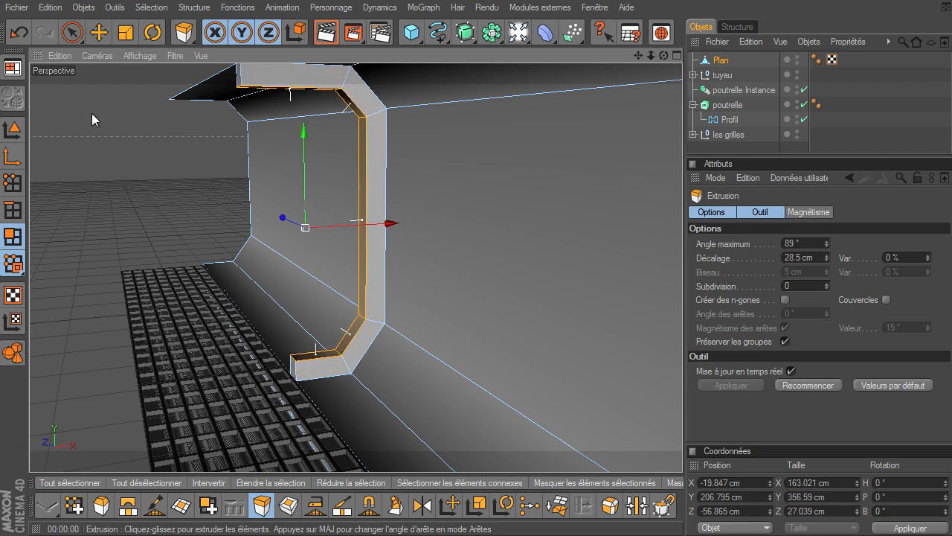
Step: In edge mode, lower the upper edge of the rib's grating-side end to floor level so the foot tapers
{"action": "left_click", "coordinate": [73, 33]}
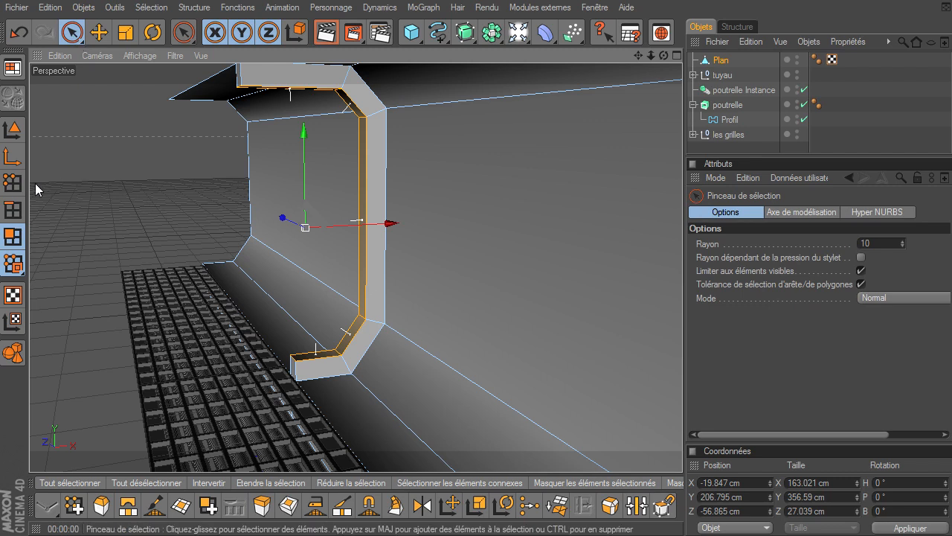
{"action": "left_click", "coordinate": [14, 218]}
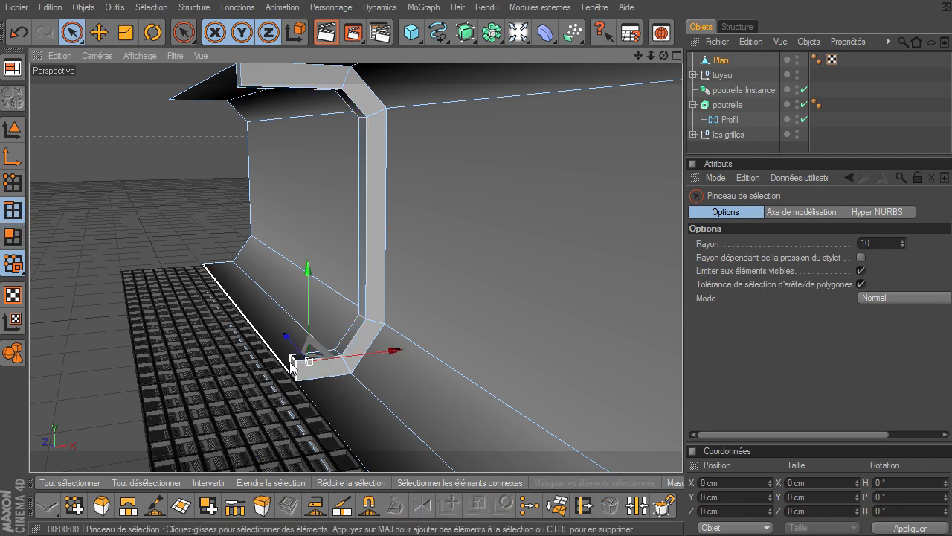
{"action": "right_click_drag", "start_coordinate": [292, 362], "coordinate": [508, 209], "text": "alt"}
{"action": "mouse_move", "coordinate": [638, 55]}
{"action": "left_mouse_down"}
{"action": "mouse_move", "coordinate": [683, 357]}
{"action": "mouse_move", "coordinate": [633, 68]}
{"action": "left_mouse_up"}
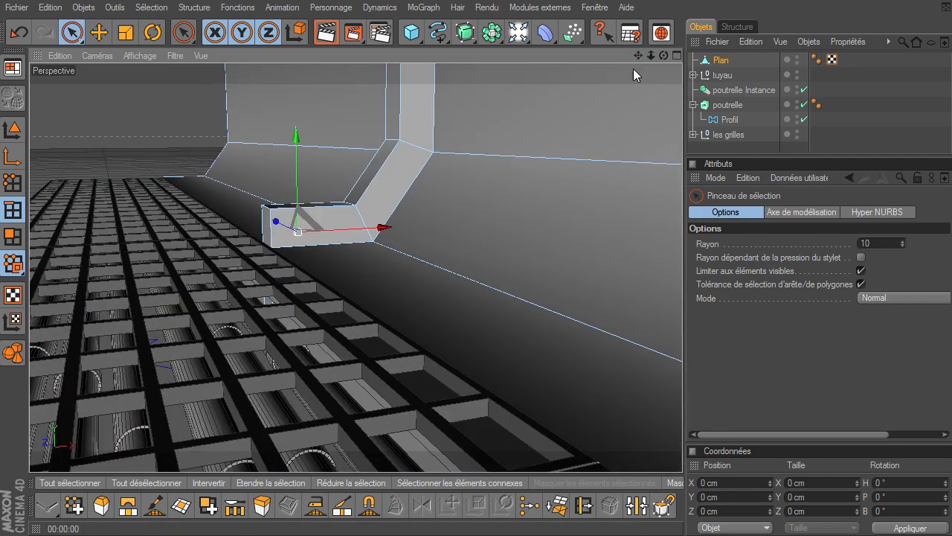
{"action": "mouse_move", "coordinate": [295, 265]}
{"action": "right_mouse_down", "text": "alt"}
{"action": "mouse_move", "coordinate": [290, 270]}
{"action": "mouse_move", "coordinate": [295, 265]}
{"action": "right_mouse_up", "text": "alt"}
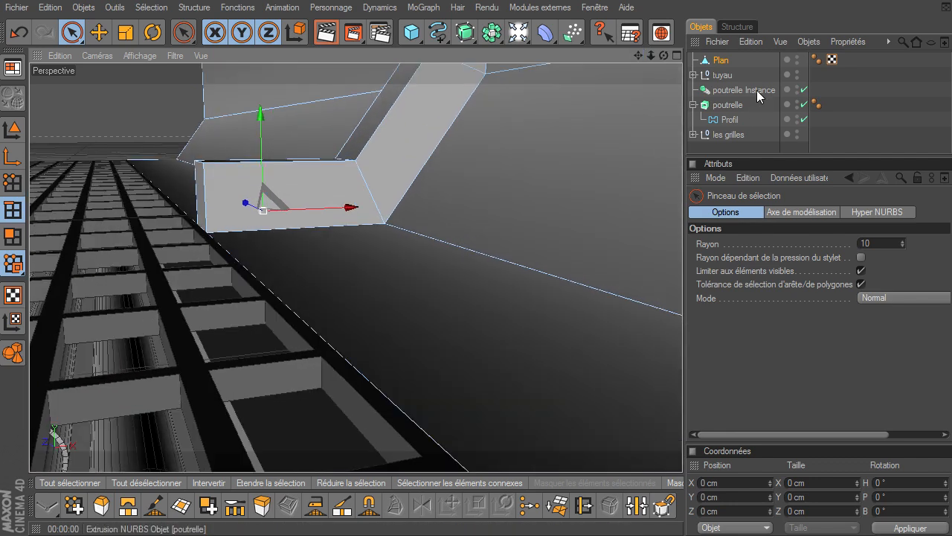
{"action": "left_click_drag", "start_coordinate": [663, 55], "coordinate": [683, 368]}
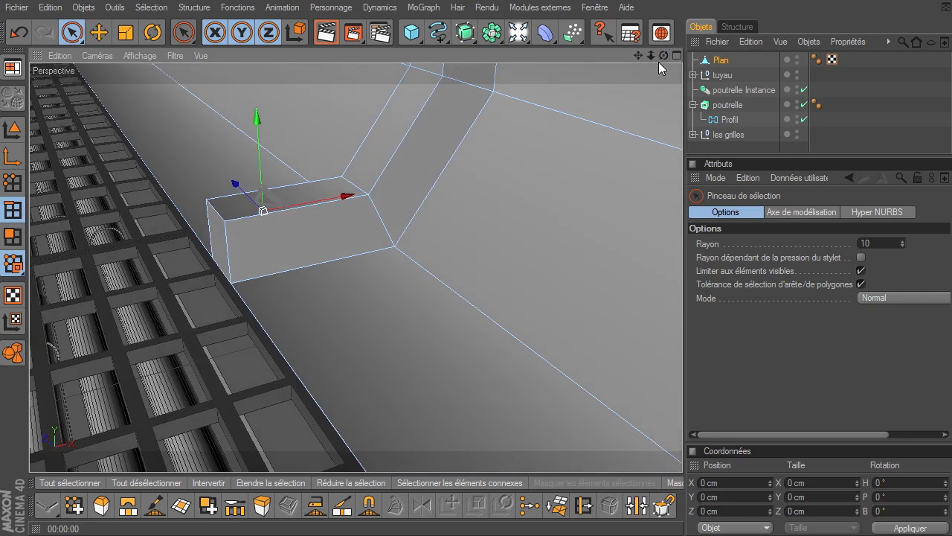
{"action": "left_click", "coordinate": [219, 212]}
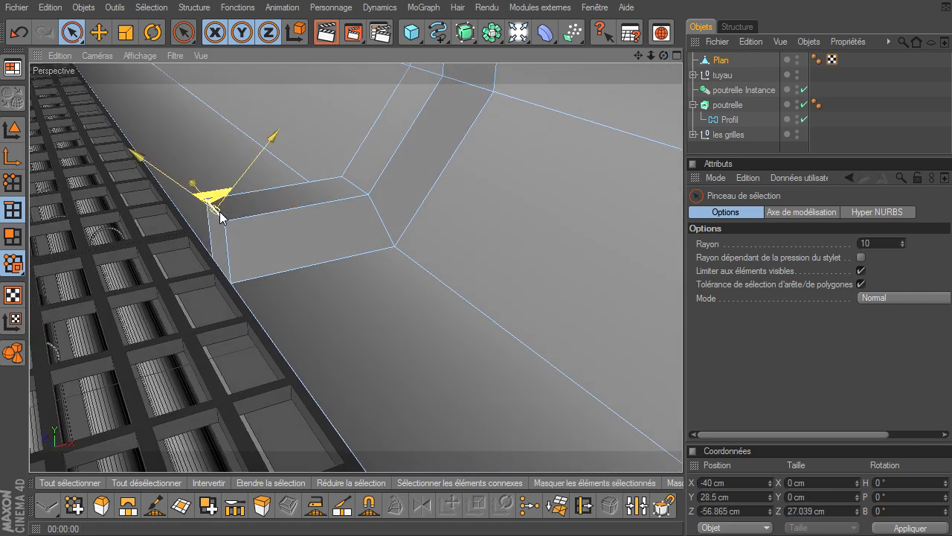
{"action": "left_click_drag", "start_coordinate": [143, 164], "coordinate": [187, 193]}
Step: Add a crosswise edge midway along the rib foot's sloped top, place it at about X -8 cm, Y 16.4 cm, and deselect it
{"action": "left_click", "coordinate": [339, 198]}
{"action": "left_click_drag", "start_coordinate": [339, 195], "coordinate": [376, 170]}
{"action": "mouse_move", "coordinate": [263, 154]}
{"action": "left_mouse_down"}
{"action": "mouse_move", "coordinate": [267, 163]}
{"action": "mouse_move", "coordinate": [261, 152]}
{"action": "left_mouse_up"}
{"action": "left_click_drag", "start_coordinate": [369, 169], "coordinate": [360, 175]}
{"action": "scroll", "coordinate": [269, 436], "scroll_direction": "down", "scroll_amount": 6}
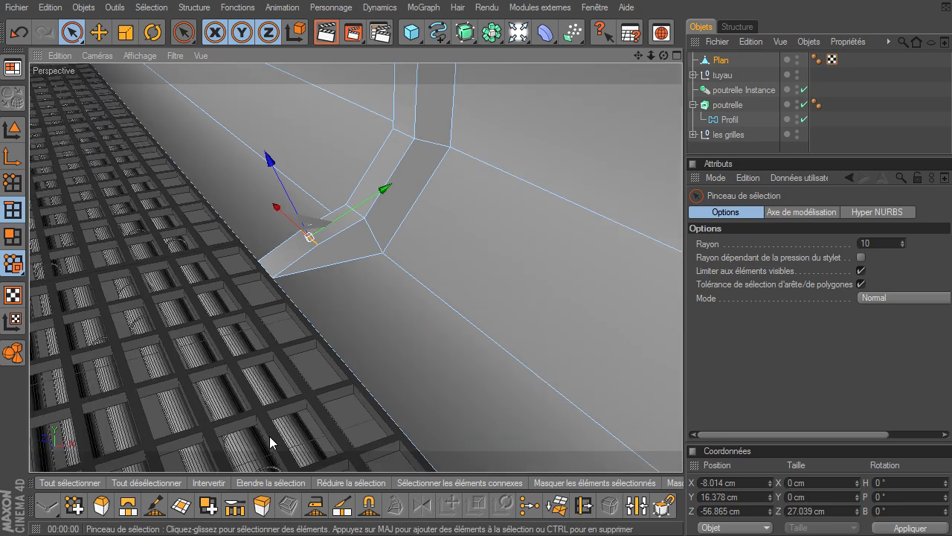
{"action": "left_click", "coordinate": [82, 299]}
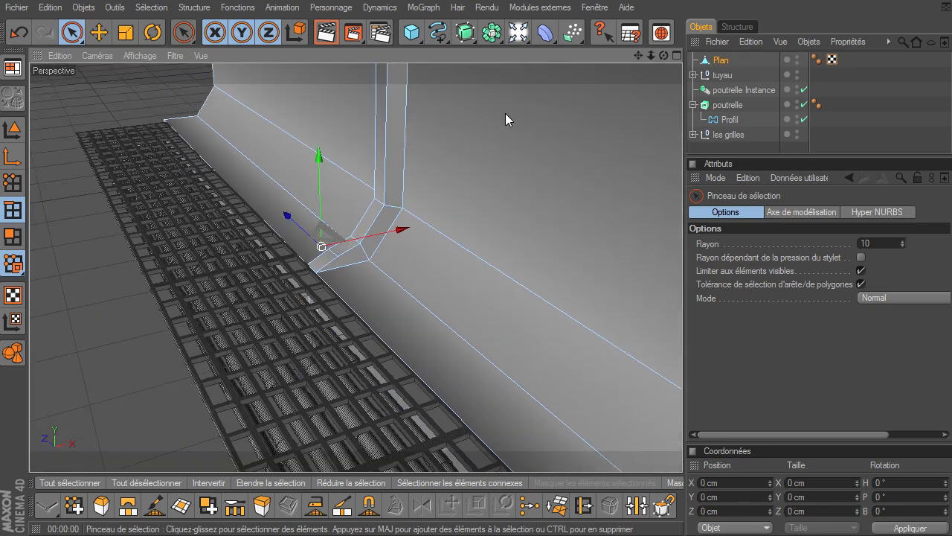
Step: Copy the first Cylindre out of the tuyau group to the top level of the object hierarchy
{"action": "left_click_drag", "start_coordinate": [662, 55], "coordinate": [634, 54]}
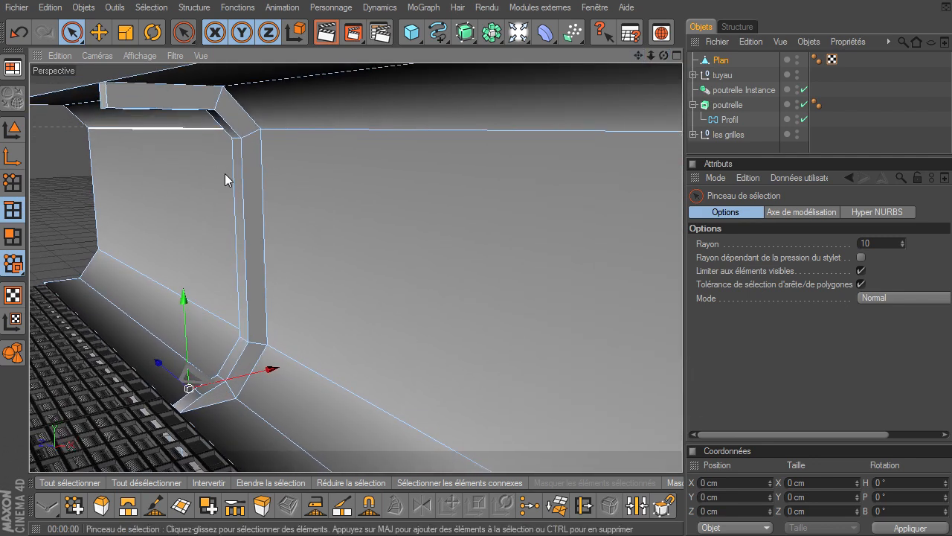
{"action": "left_click_drag", "start_coordinate": [652, 56], "coordinate": [474, 227]}
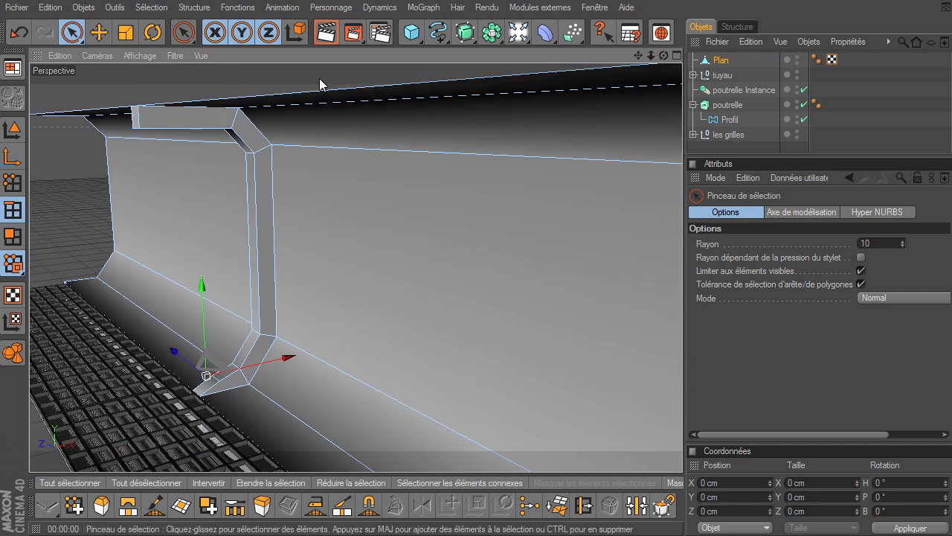
{"action": "left_click_drag", "start_coordinate": [649, 55], "coordinate": [636, 343]}
{"action": "mouse_move", "coordinate": [636, 57]}
{"action": "left_mouse_down"}
{"action": "mouse_move", "coordinate": [682, 365]}
{"action": "mouse_move", "coordinate": [635, 65]}
{"action": "left_mouse_up"}
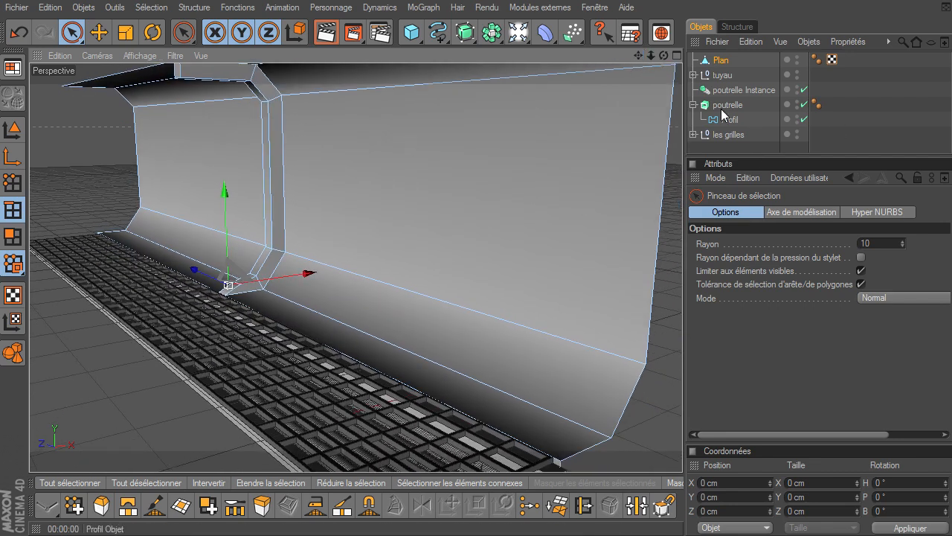
{"action": "left_click", "coordinate": [694, 75]}
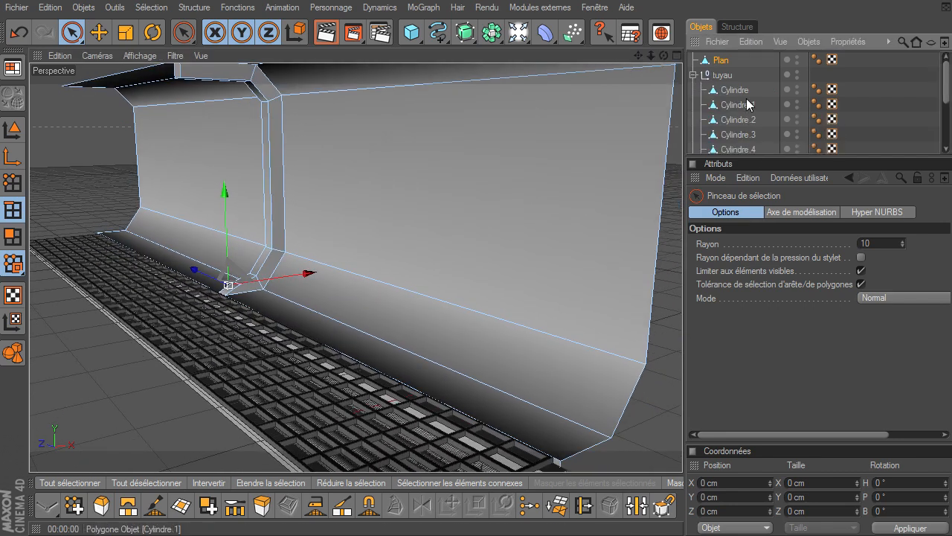
{"action": "left_click", "coordinate": [741, 91]}
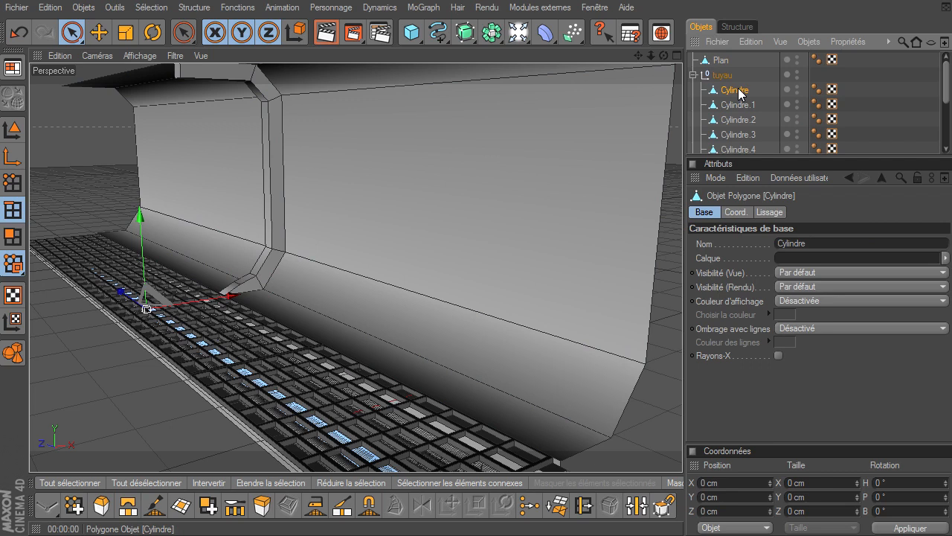
{"action": "left_click_drag", "start_coordinate": [730, 72], "coordinate": [729, 69]}
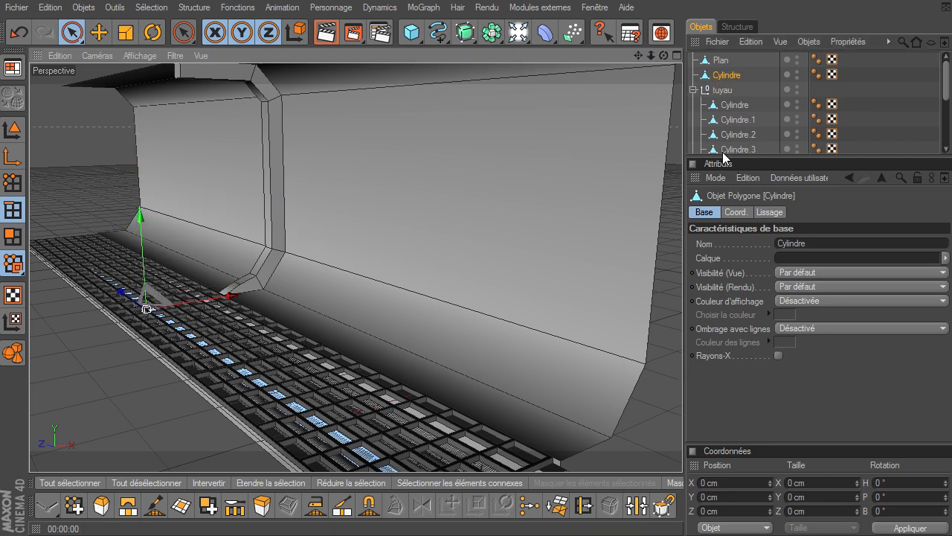
Step: In object mode, move the copied pipe against the wall at about X 216 cm, Y 213.5 cm, Z 604 cm
{"action": "left_click", "coordinate": [13, 129]}
{"action": "left_click_drag", "start_coordinate": [139, 215], "coordinate": [130, 86]}
{"action": "left_click_drag", "start_coordinate": [226, 181], "coordinate": [339, 173]}
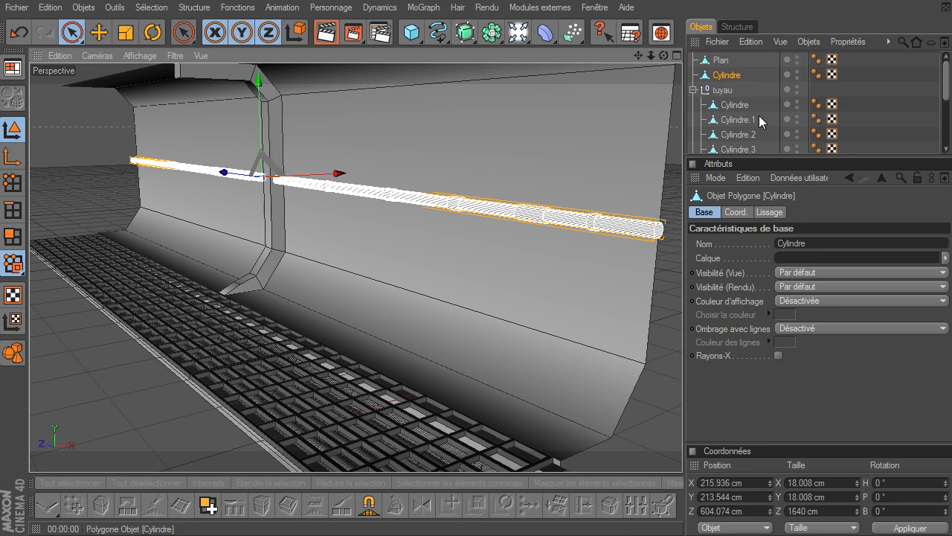
Step: Copy Cylindre.1 out of the tuyau group and place it just below the first wall pipe, at about Y 188.7 cm, Z 604 cm
{"action": "left_click", "coordinate": [736, 120]}
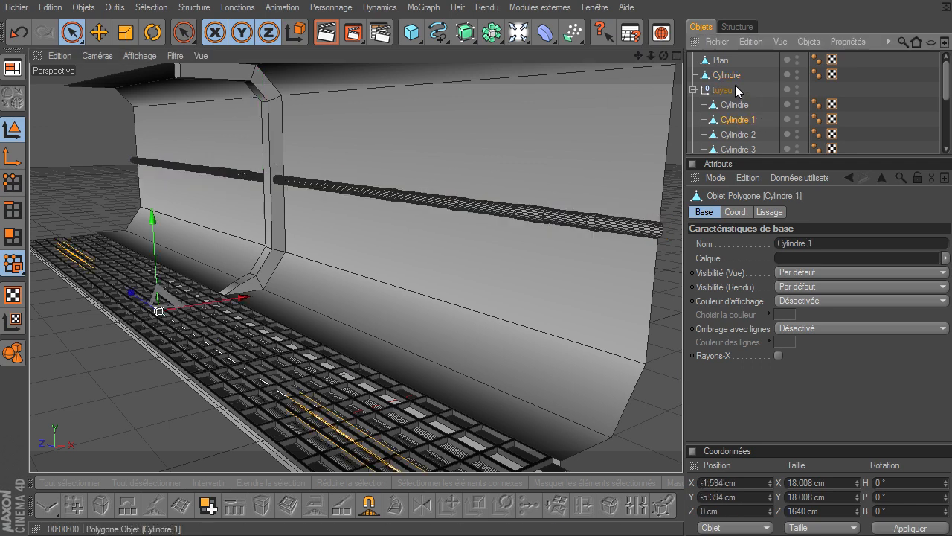
{"action": "left_click_drag", "start_coordinate": [739, 86], "coordinate": [739, 86], "text": "ctrl"}
{"action": "left_click_drag", "start_coordinate": [156, 250], "coordinate": [147, 153]}
{"action": "left_click_drag", "start_coordinate": [233, 213], "coordinate": [683, 368]}
{"action": "left_click_drag", "start_coordinate": [261, 130], "coordinate": [261, 111]}
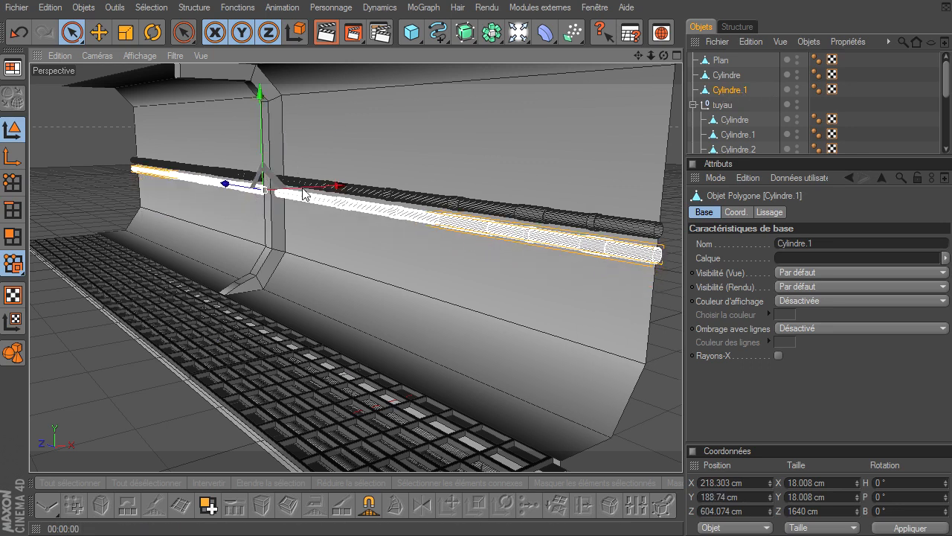
Step: Align the second wall pipe under the first in the front view, at about X 216.3 cm
{"action": "left_click", "coordinate": [677, 55]}
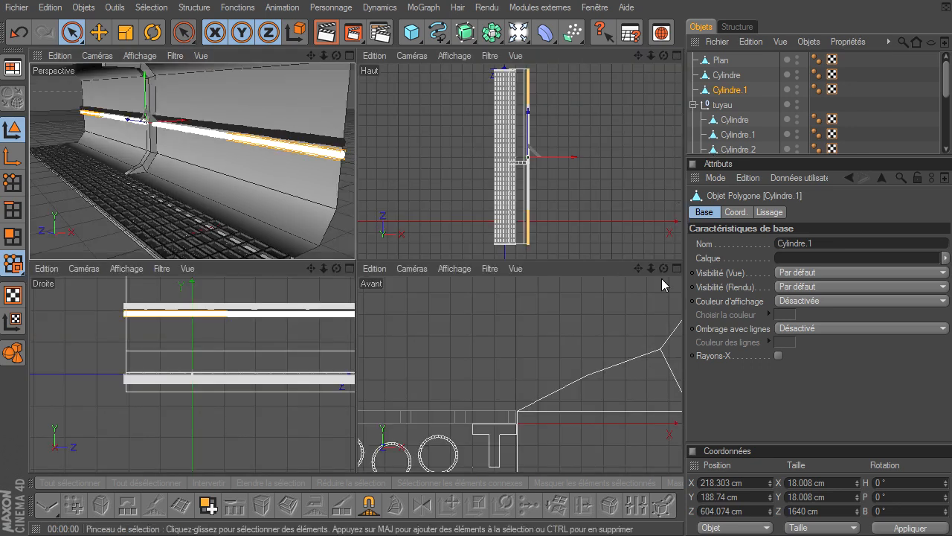
{"action": "left_click_drag", "start_coordinate": [639, 268], "coordinate": [683, 368]}
{"action": "left_click_drag", "start_coordinate": [595, 367], "coordinate": [590, 368]}
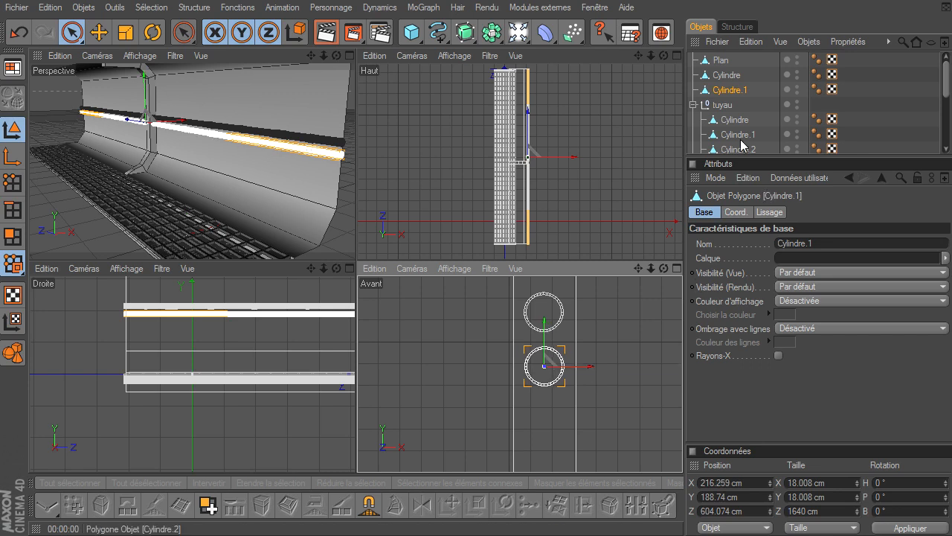
Step: Duplicate the two wall pipes and move the copies down below them to about Y 154.8 cm
{"action": "left_click", "coordinate": [721, 75]}
{"action": "left_click", "coordinate": [728, 90], "text": "ctrl"}
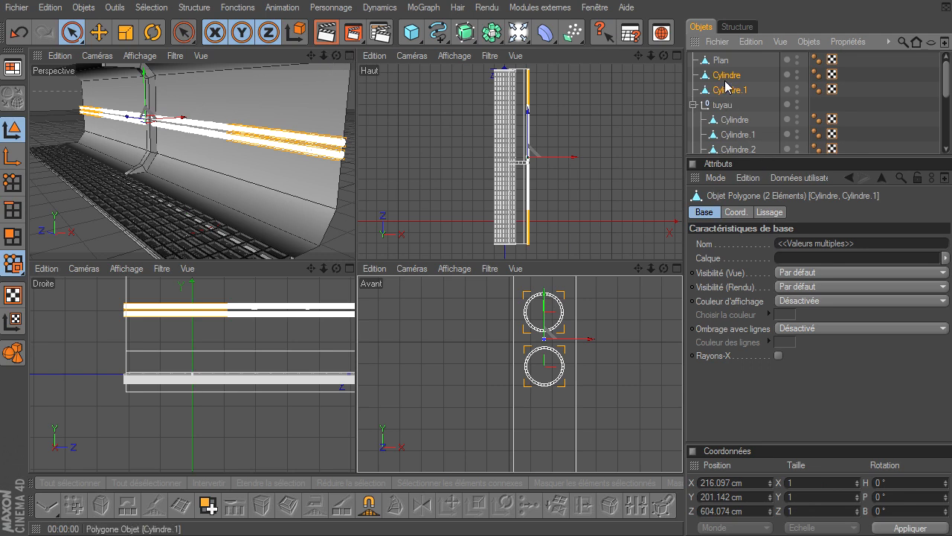
{"action": "key", "text": "ctrl+c"}
{"action": "key", "text": "ctrl+v"}
{"action": "left_click_drag", "start_coordinate": [544, 298], "coordinate": [544, 397]}
{"action": "left_click_drag", "start_coordinate": [682, 369], "coordinate": [682, 370]}
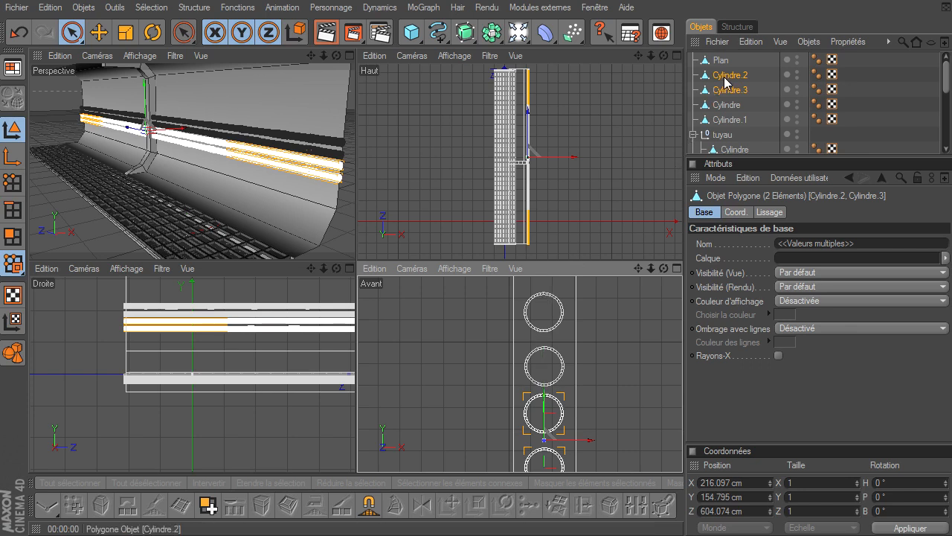
Step: Select all four wall pipes and raise them together to about Y 284 cm
{"action": "left_click", "coordinate": [718, 120]}
{"action": "left_click", "coordinate": [725, 82], "text": "shift"}
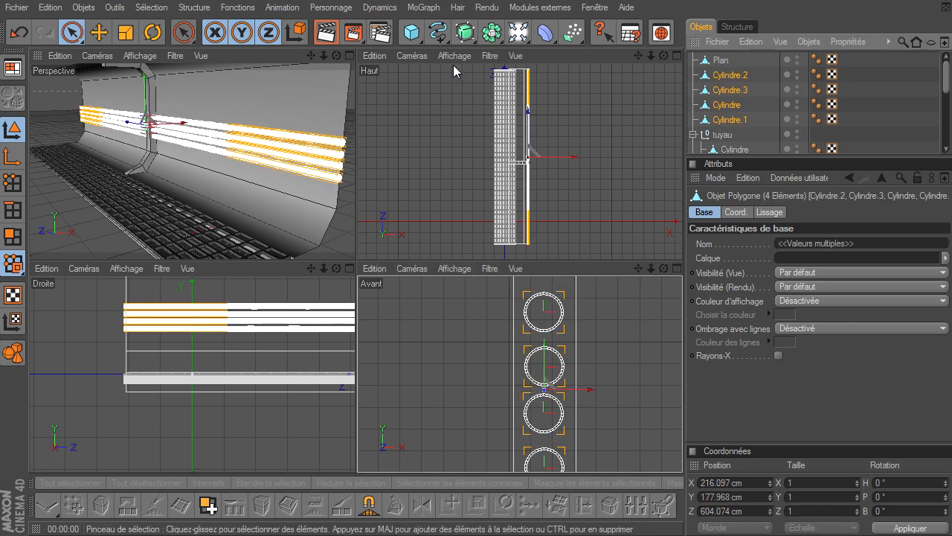
{"action": "left_click", "coordinate": [350, 55]}
{"action": "left_click_drag", "start_coordinate": [258, 120], "coordinate": [682, 368]}
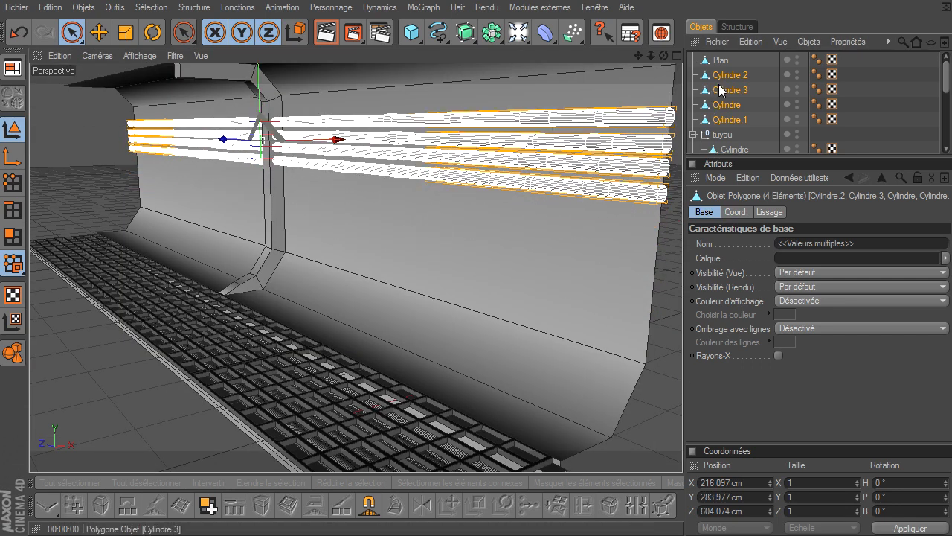
Step: Duplicate the four-pipe set, lower the copy to about Y 153 cm on the wall, and deselect everything
{"action": "left_click_drag", "start_coordinate": [721, 76], "coordinate": [721, 69], "text": "ctrl"}
{"action": "left_click_drag", "start_coordinate": [260, 92], "coordinate": [683, 369]}
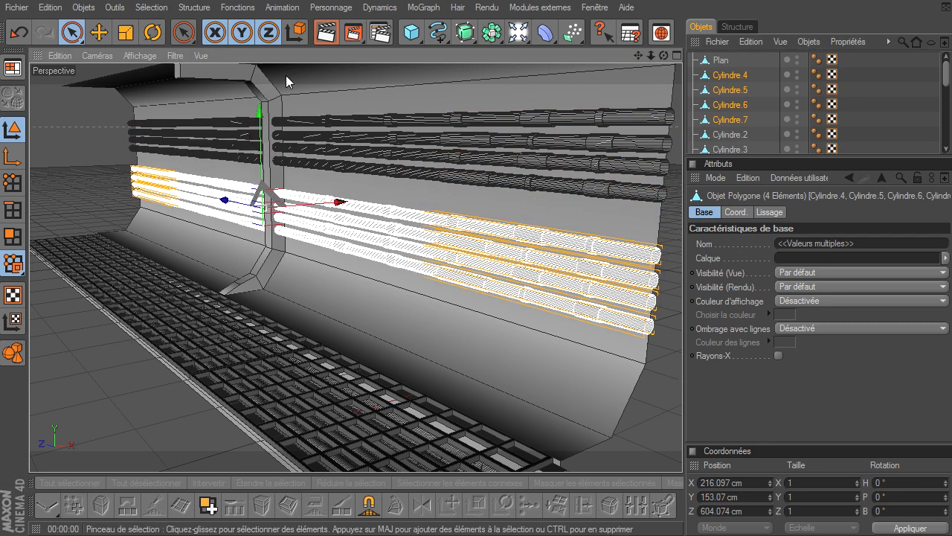
{"action": "left_click", "coordinate": [666, 369]}
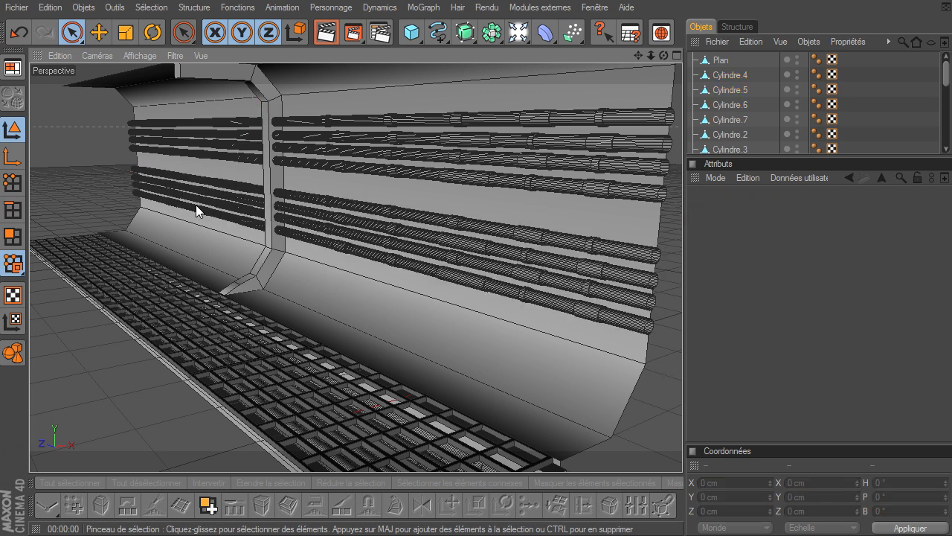
{"action": "left_click", "coordinate": [677, 55]}
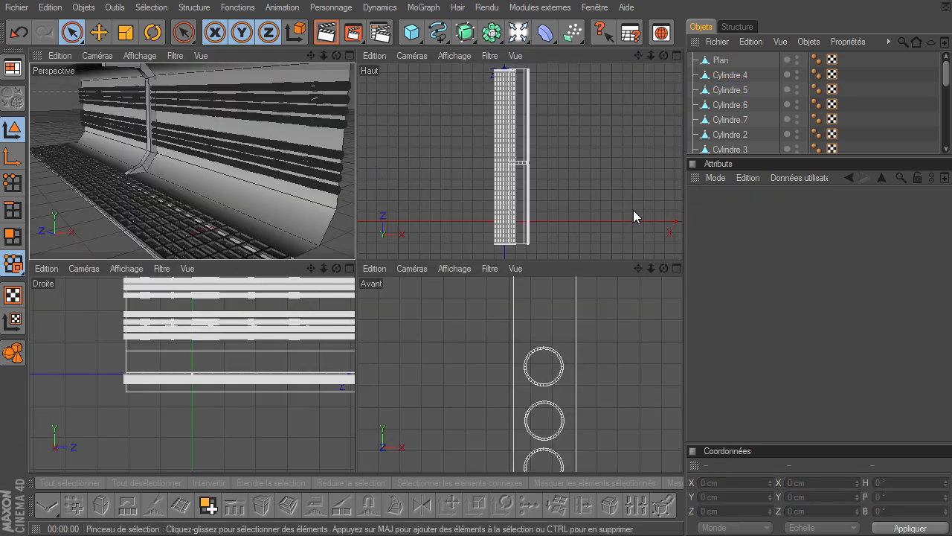
{"action": "left_click_drag", "start_coordinate": [650, 268], "coordinate": [682, 368]}
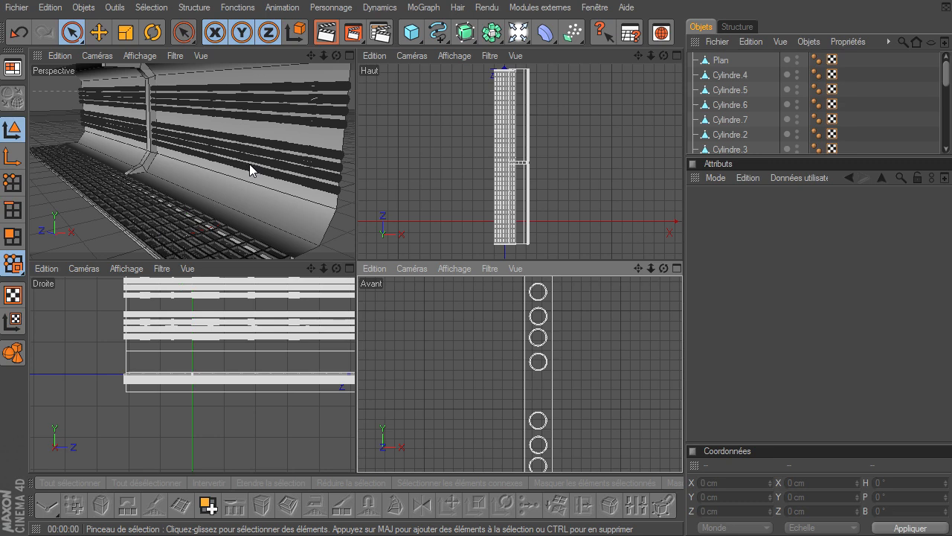
{"action": "left_click", "coordinate": [350, 56]}
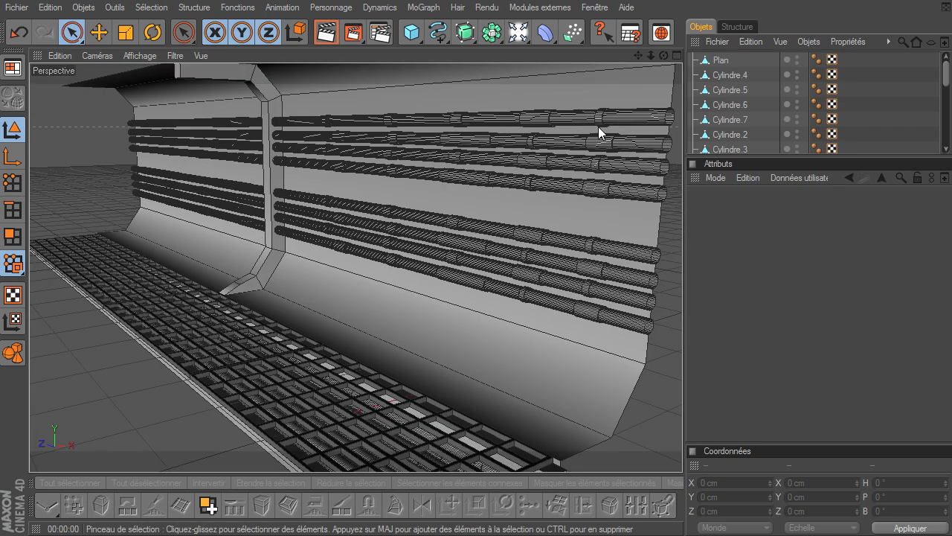
Step: Select the eight loose wall pipes, from Cylindre.4 through Cylindre.1, and group them under one null object
{"action": "left_click_drag", "start_coordinate": [663, 54], "coordinate": [682, 368]}
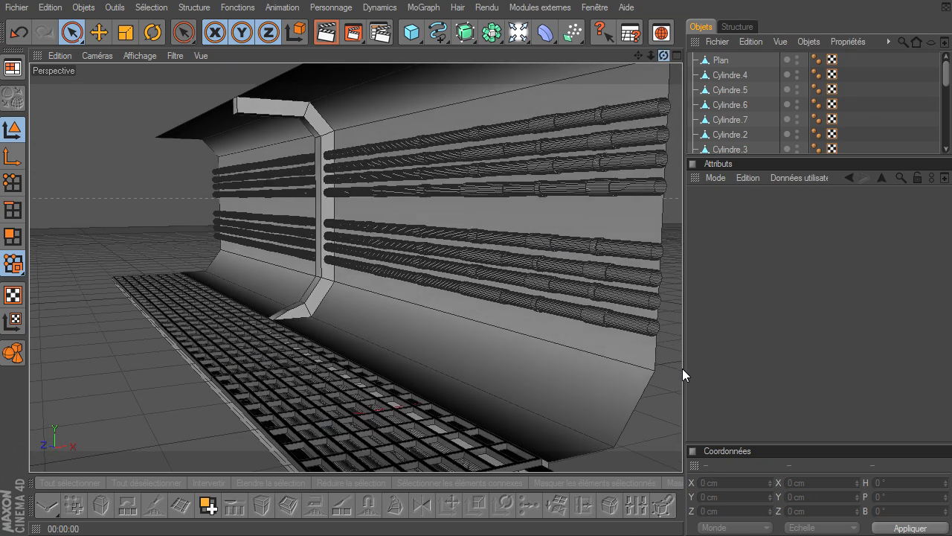
{"action": "left_click", "coordinate": [720, 74]}
{"action": "left_click_drag", "start_coordinate": [766, 157], "coordinate": [763, 221]}
{"action": "left_click", "coordinate": [729, 178], "text": "shift"}
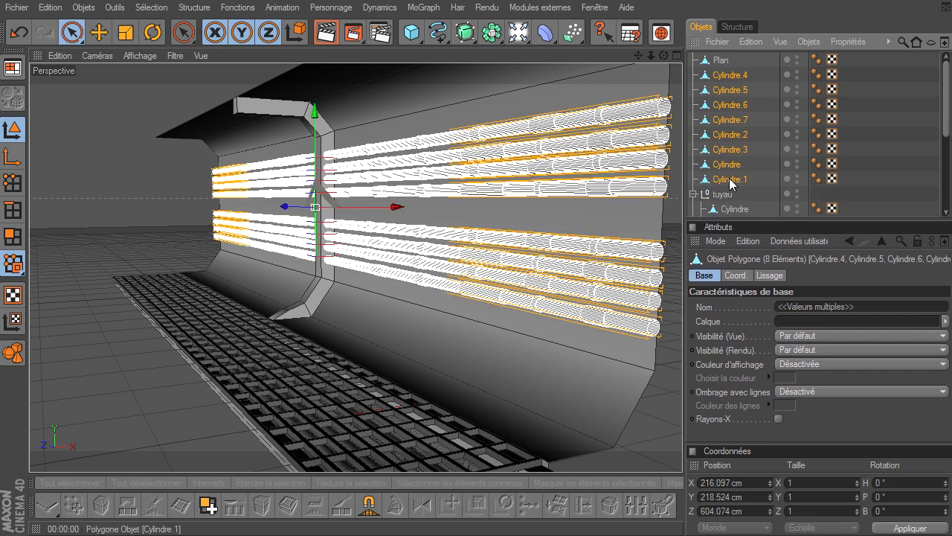
{"action": "key", "text": "alt+g"}
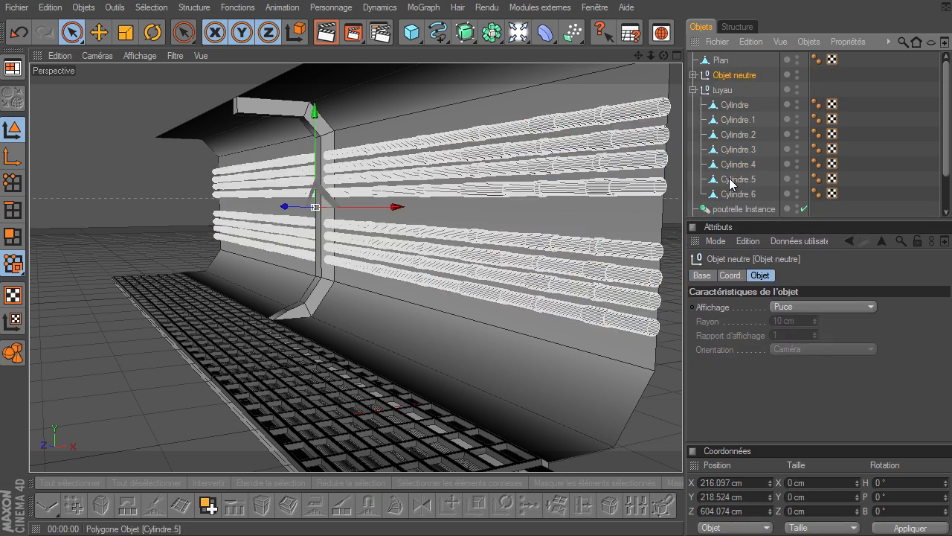
Step: Collapse the tuyau group and rename the new wall-pipe group as "tuyau mur"
{"action": "left_click", "coordinate": [694, 90]}
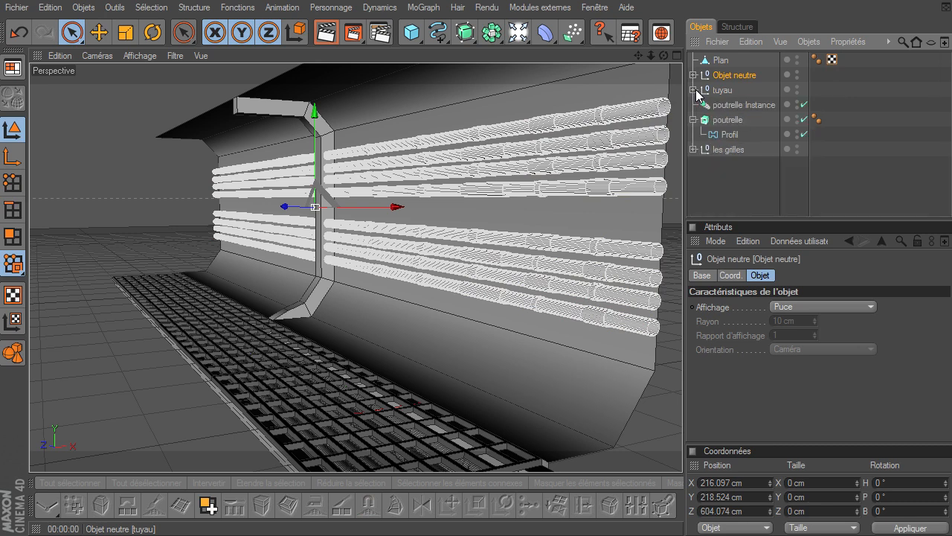
{"action": "left_click", "coordinate": [718, 60]}
{"action": "left_click", "coordinate": [721, 77]}
{"action": "left_click", "coordinate": [723, 91]}
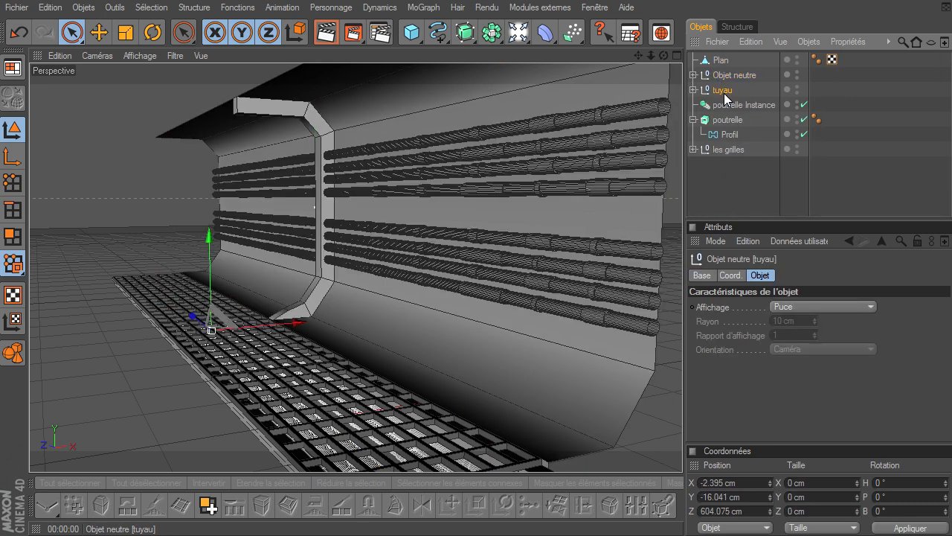
{"action": "double_click", "coordinate": [728, 76]}
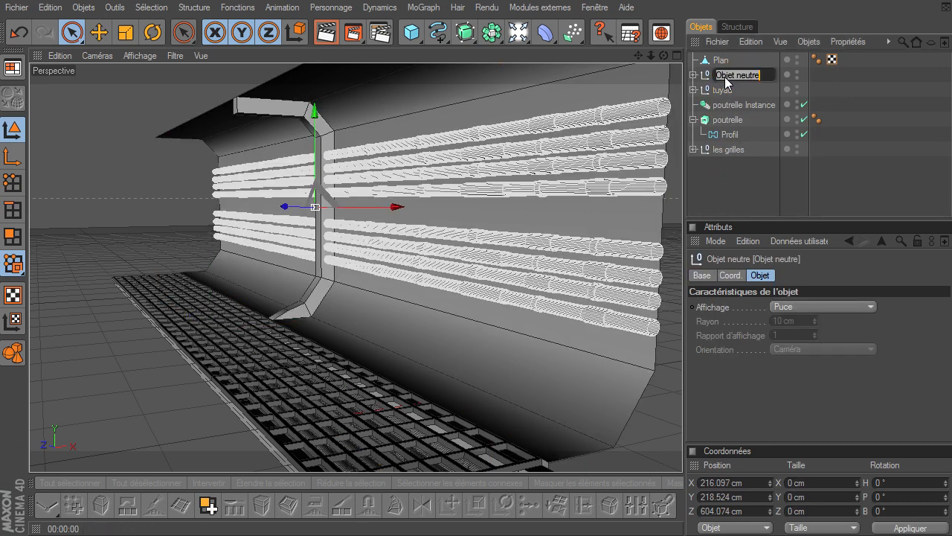
{"action": "key", "text": "BackSpace"}
{"action": "key", "text": "Return"}
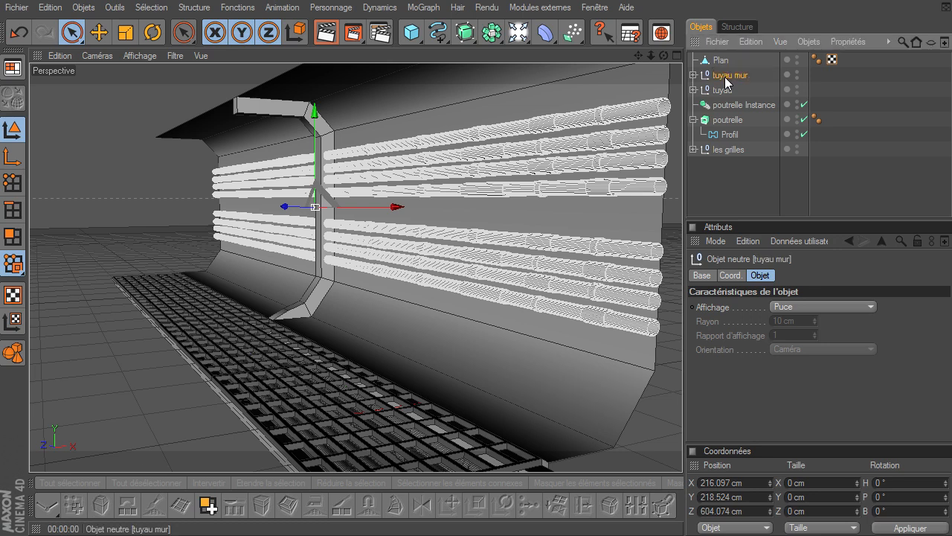
Step: Rename the tuyau group holding the pipes under the grating as "tuyau grille"
{"action": "double_click", "coordinate": [727, 90]}
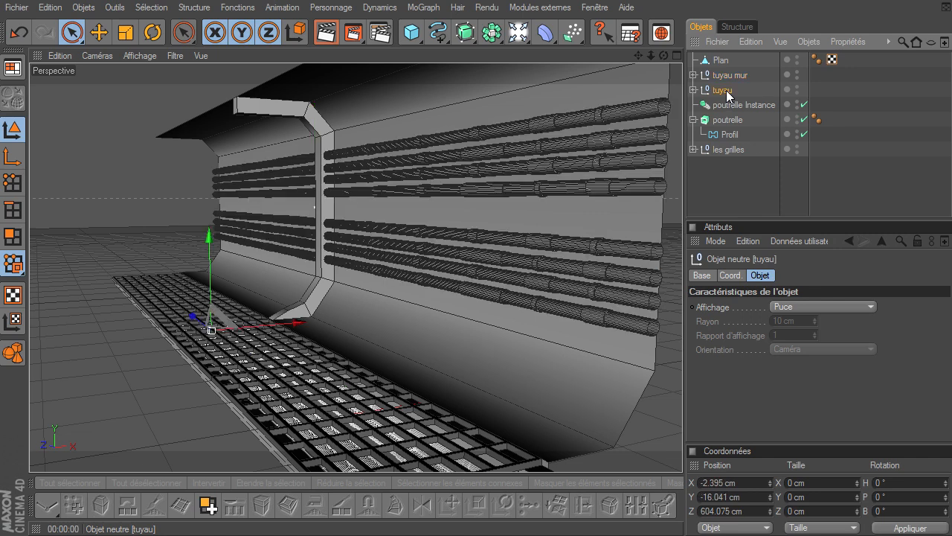
{"action": "key", "text": "Right"}
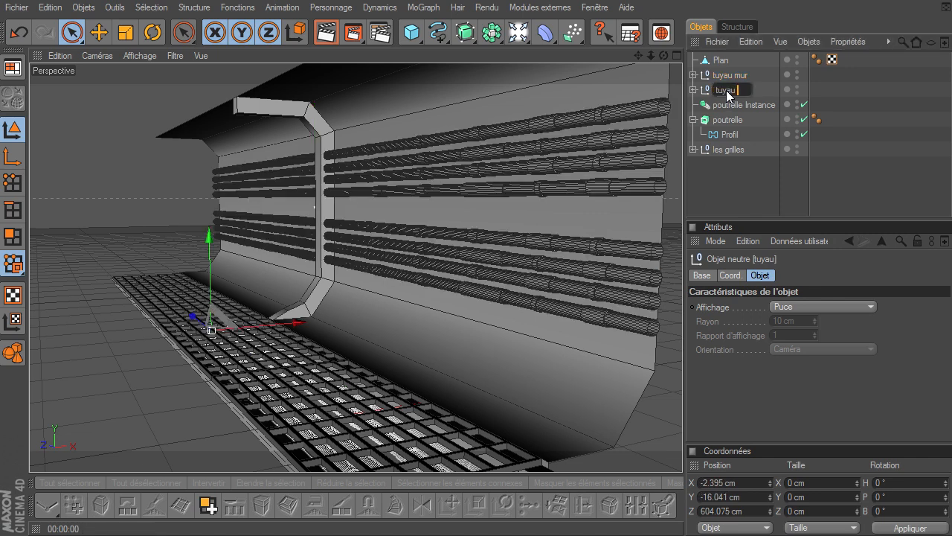
{"action": "type", "text": "grille"}
{"action": "key", "text": "Return"}
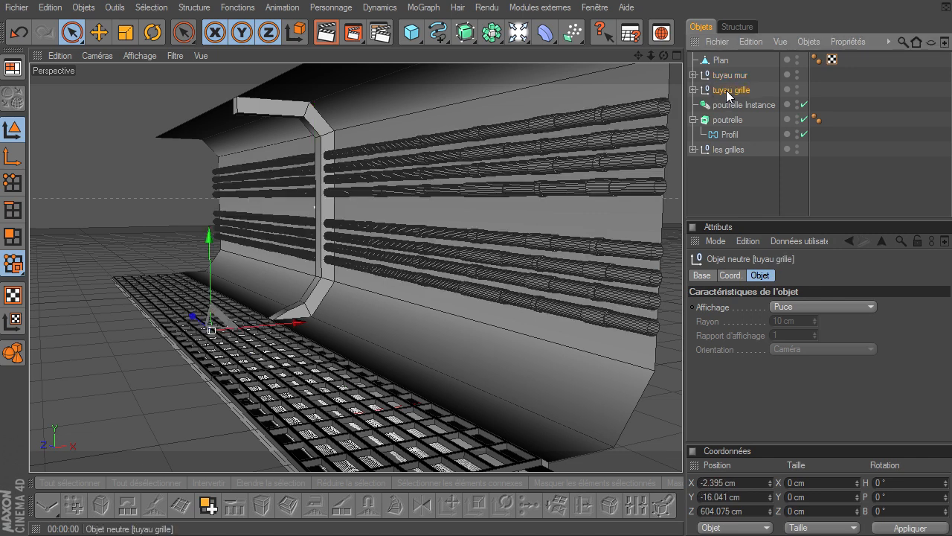
Step: Collapse the poutrelle hierarchy in the object list and deselect everything
{"action": "left_click", "coordinate": [721, 105]}
{"action": "left_click", "coordinate": [715, 120]}
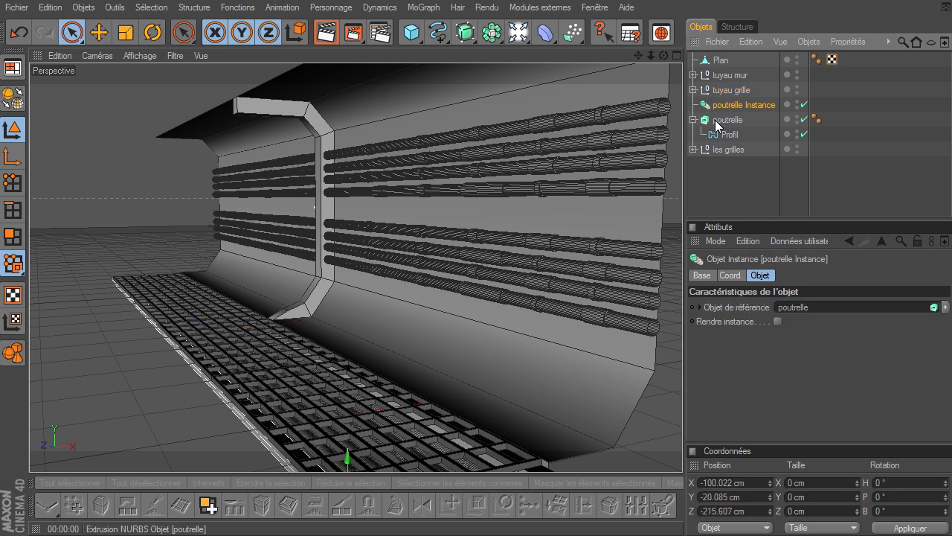
{"action": "left_click", "coordinate": [693, 120]}
{"action": "left_click", "coordinate": [716, 135]}
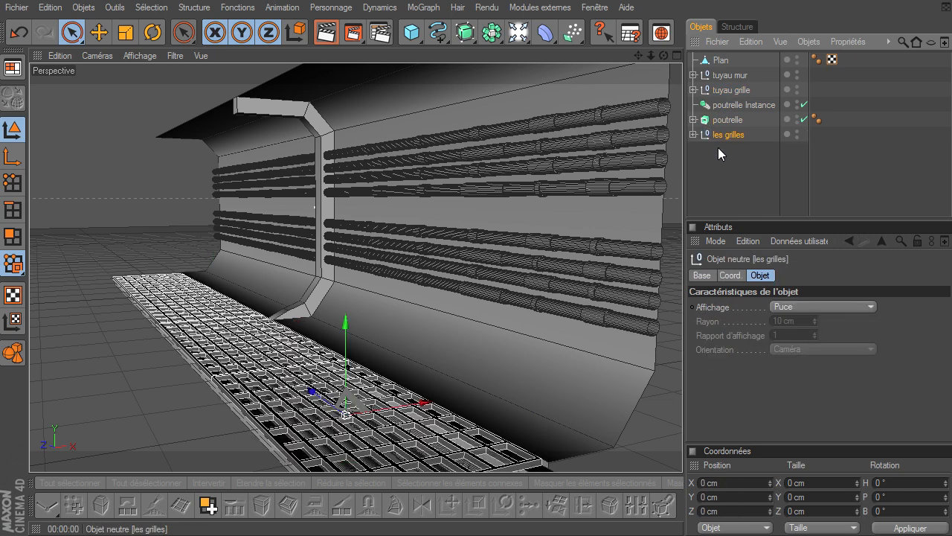
{"action": "left_click", "coordinate": [720, 178]}
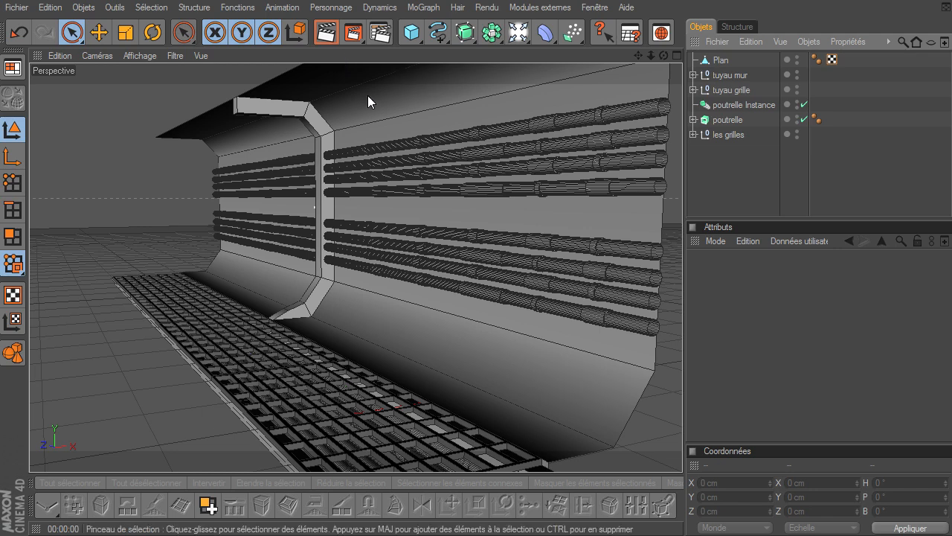
Step: Add an area light (Eclairage de surface) and rotate it to a pitch of 90° so it faces along the vertical
{"action": "left_click_drag", "start_coordinate": [513, 36], "coordinate": [566, 75]}
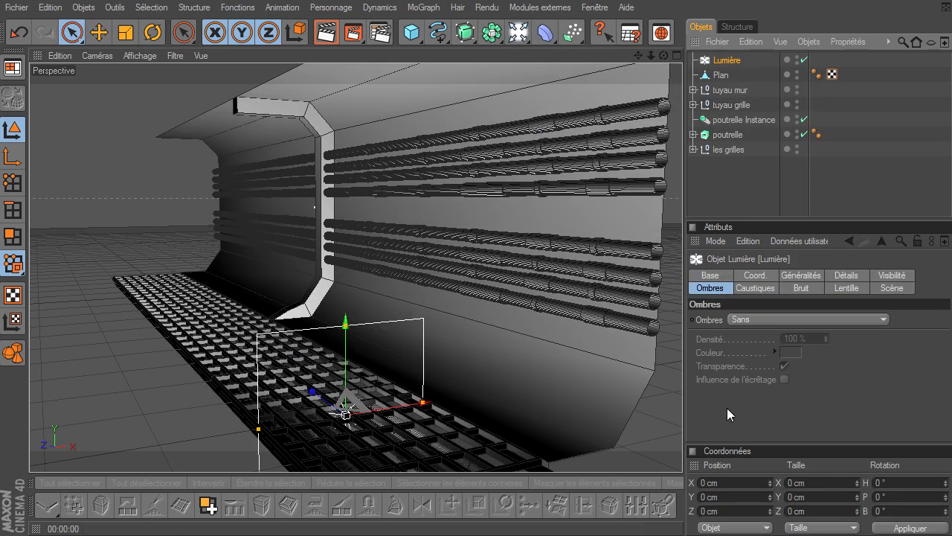
{"action": "left_click", "coordinate": [787, 276]}
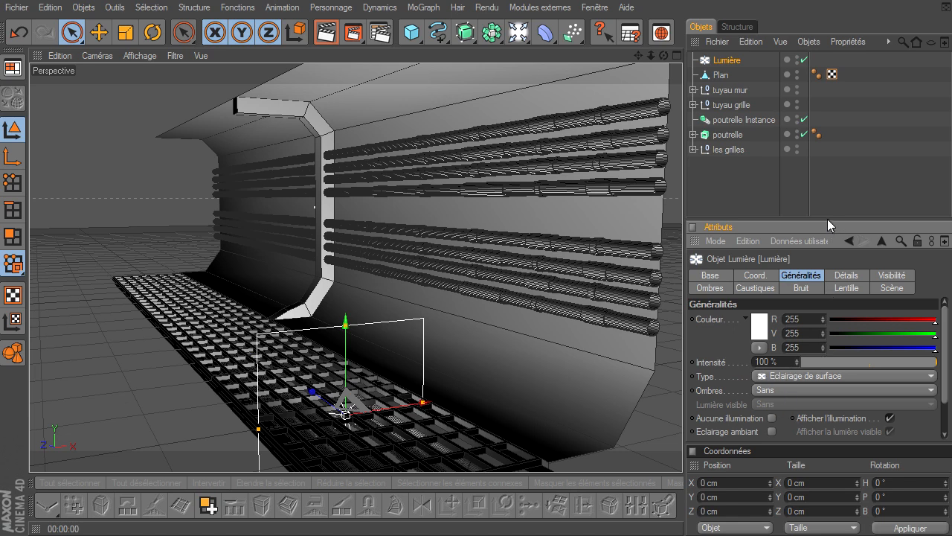
{"action": "left_click_drag", "start_coordinate": [827, 219], "coordinate": [827, 177]}
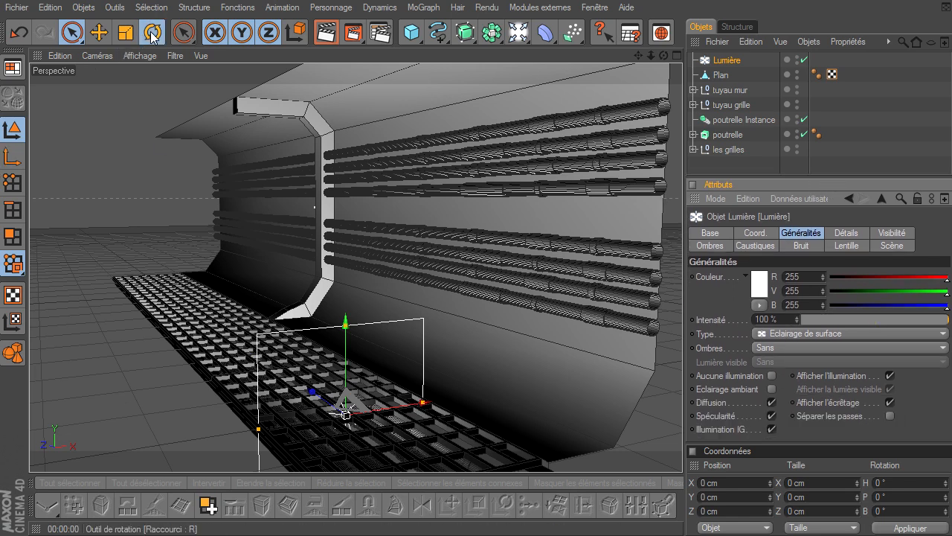
{"action": "left_click", "coordinate": [152, 32]}
{"action": "left_click_drag", "start_coordinate": [370, 408], "coordinate": [357, 455]}
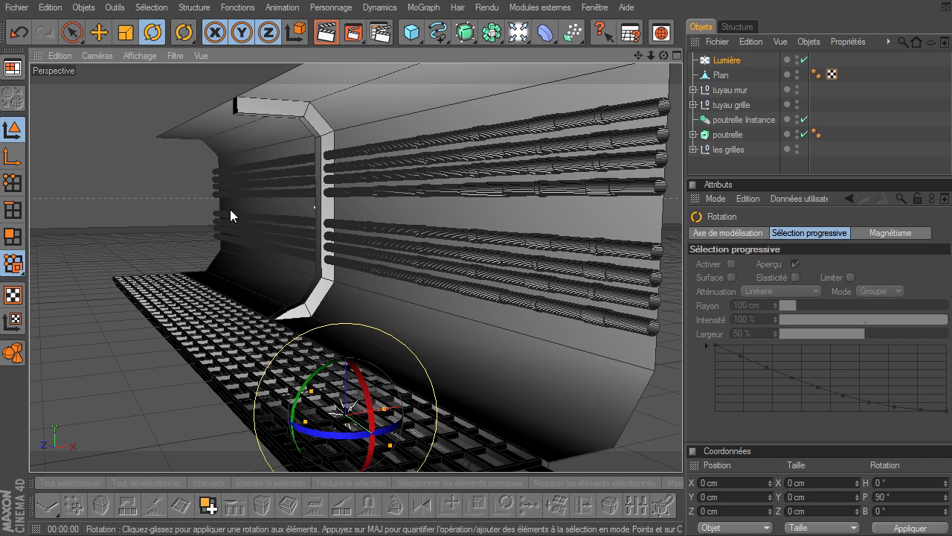
Step: Raise the area light above the grating to about Y 382.6 cm, at the height of the ceiling
{"action": "left_click", "coordinate": [99, 32]}
{"action": "left_click_drag", "start_coordinate": [343, 322], "coordinate": [683, 370]}
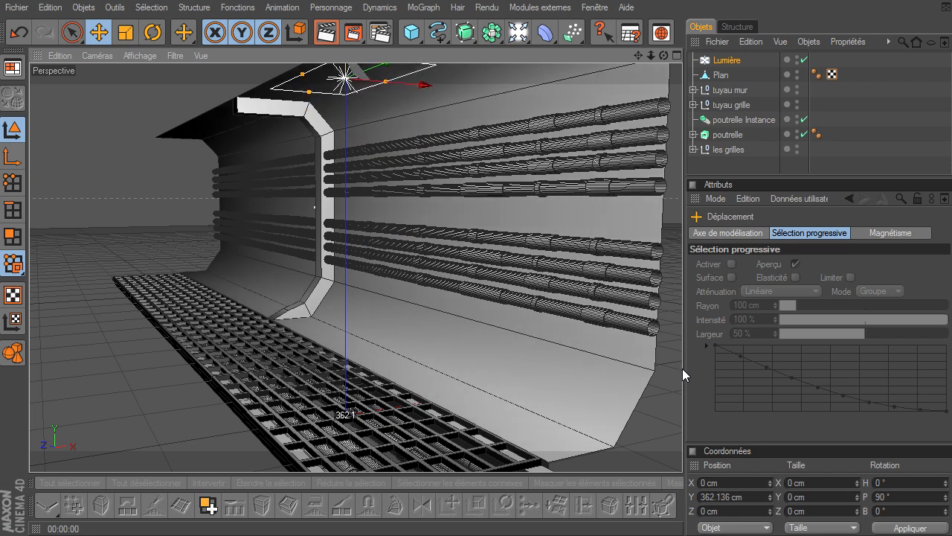
{"action": "left_click", "coordinate": [677, 55]}
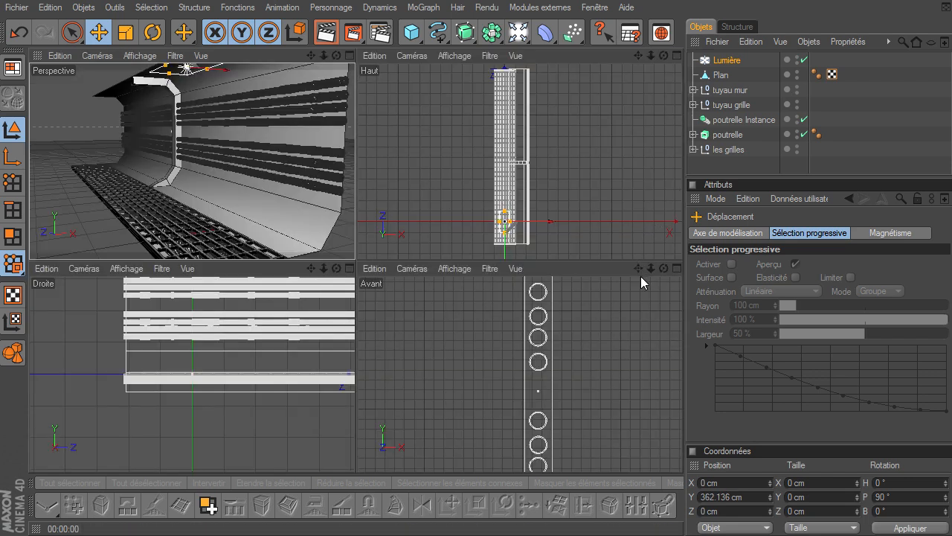
{"action": "left_click_drag", "start_coordinate": [640, 272], "coordinate": [432, 319]}
{"action": "left_click", "coordinate": [351, 55]}
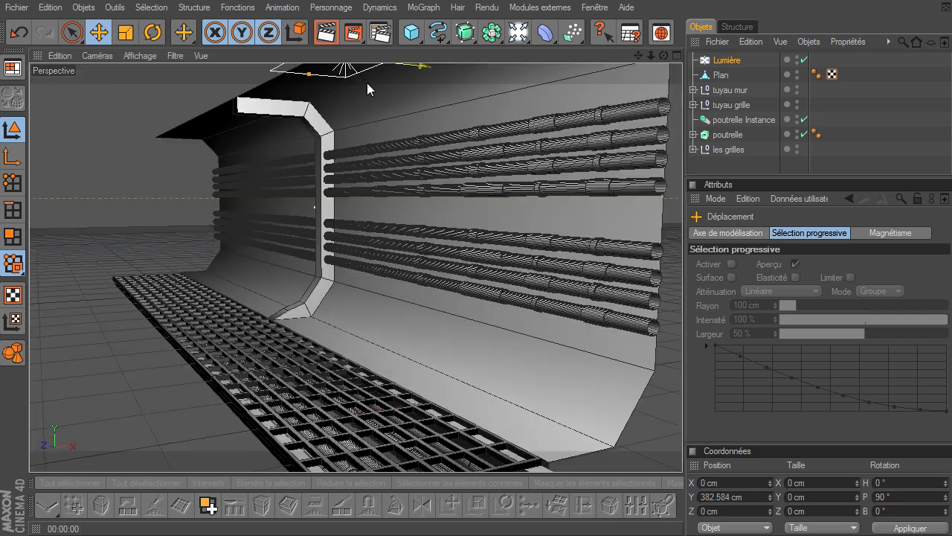
Step: Set the area light's shadows to Masques d'ombres (ombres diffuses)
{"action": "left_click", "coordinate": [723, 61]}
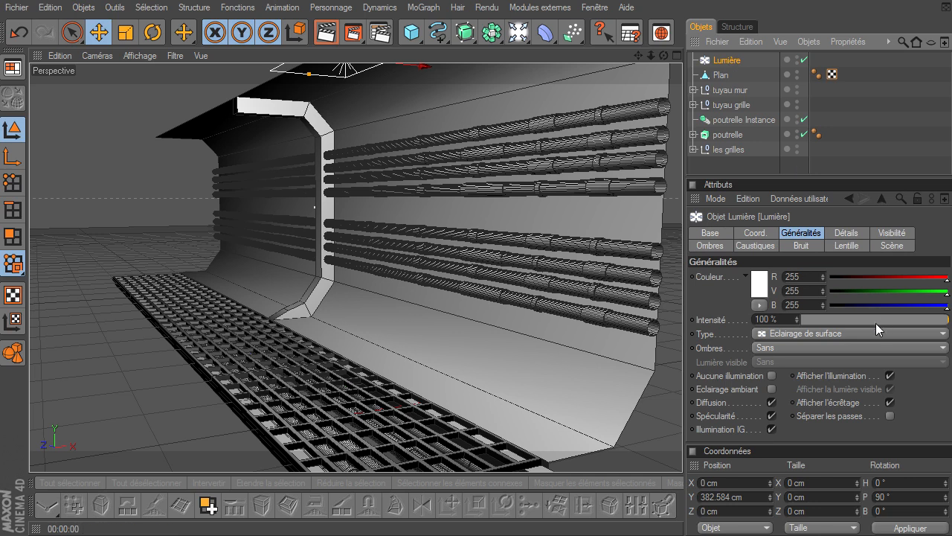
{"action": "left_click", "coordinate": [845, 234]}
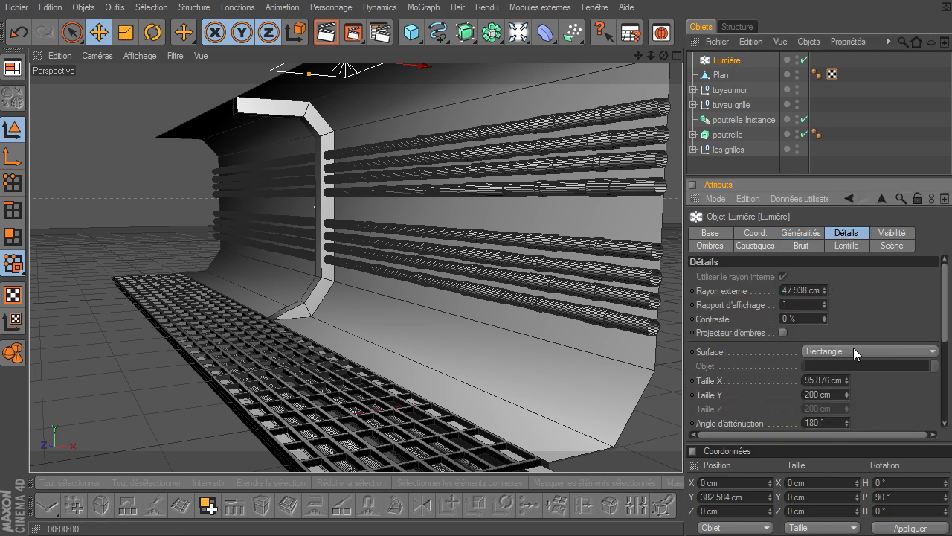
{"action": "left_click", "coordinate": [881, 236]}
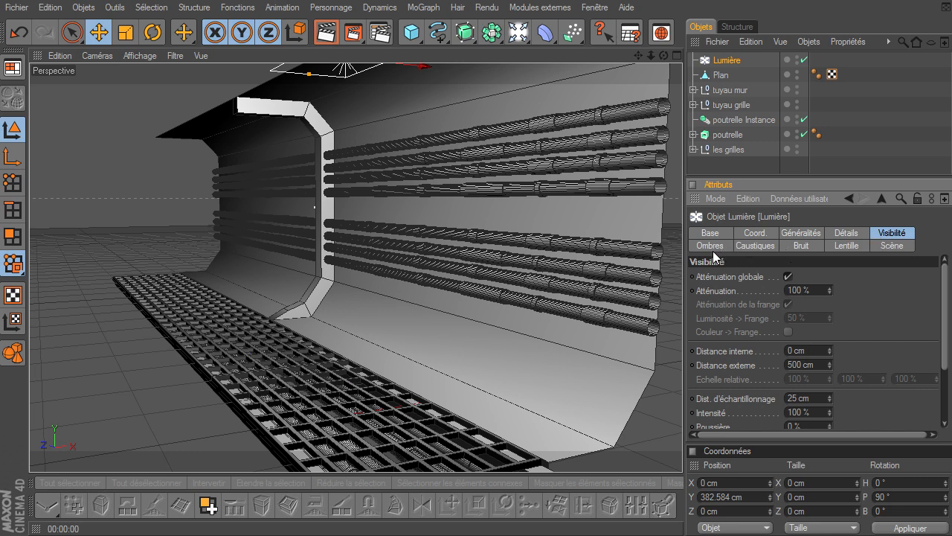
{"action": "left_click", "coordinate": [816, 233]}
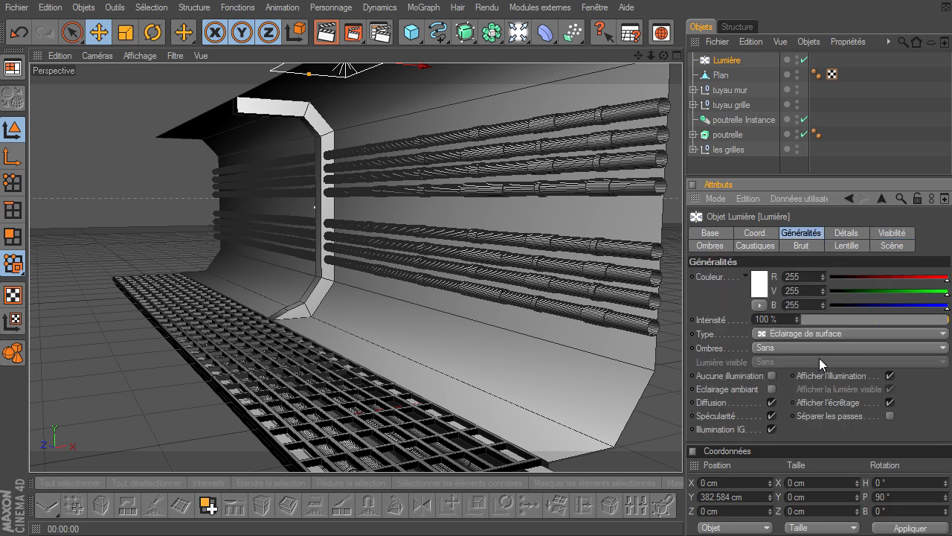
{"action": "left_click", "coordinate": [801, 347]}
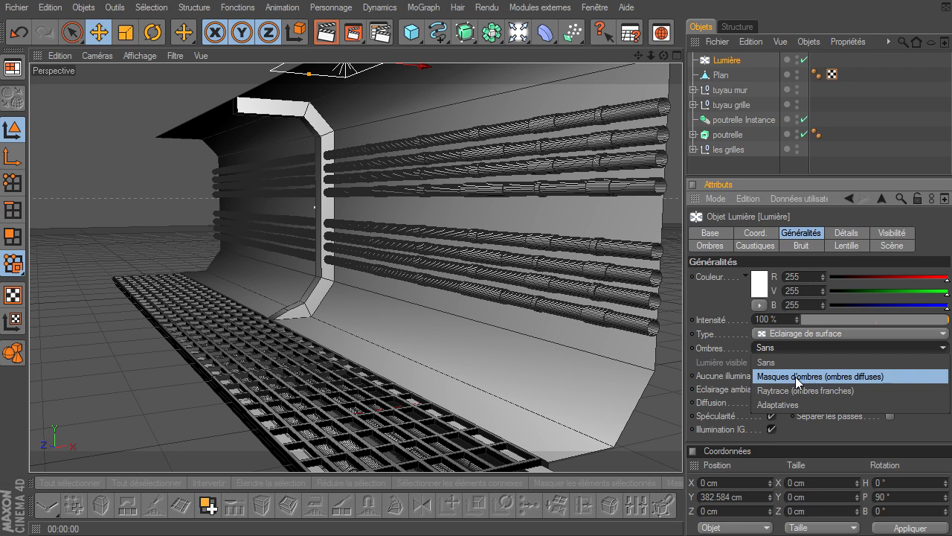
{"action": "left_click", "coordinate": [795, 377]}
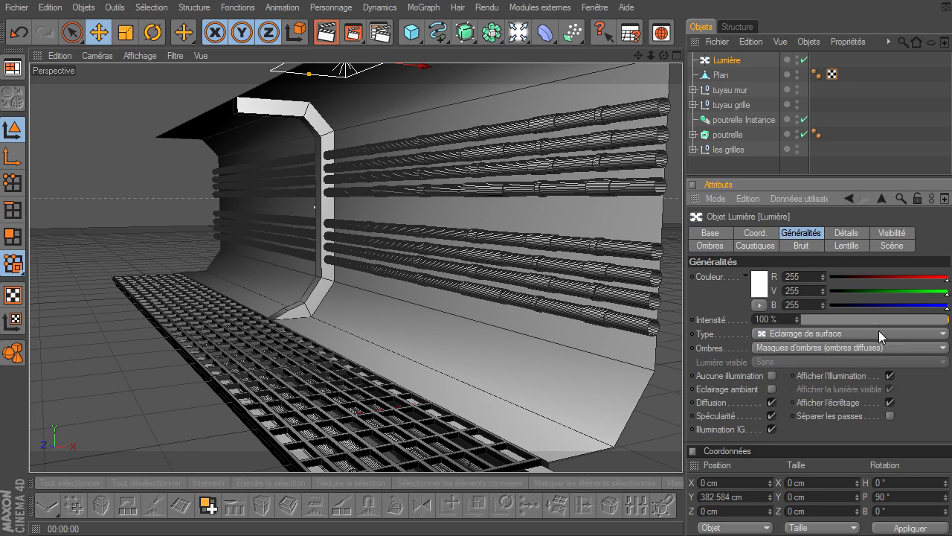
Step: Set the light's shadow density to 80 % and its shadow map to 750x750
{"action": "left_click", "coordinate": [721, 246]}
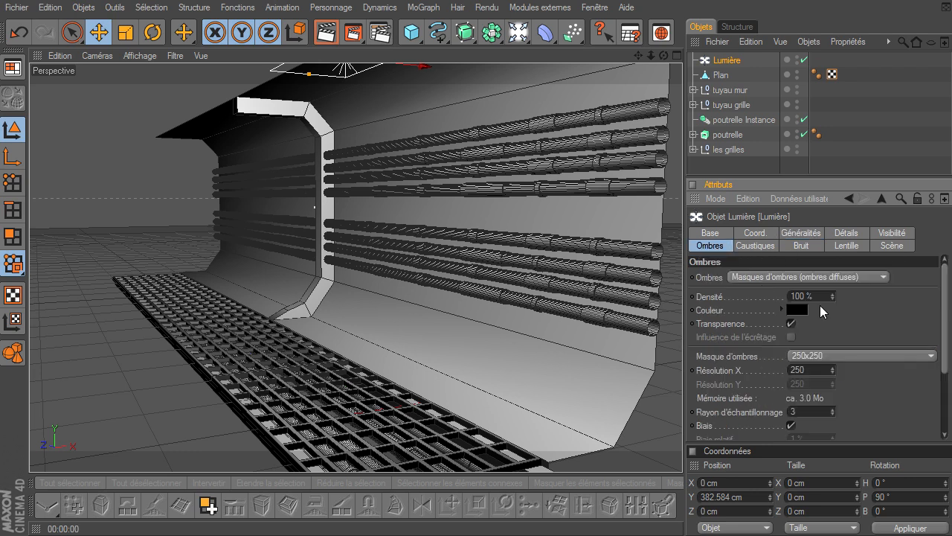
{"action": "double_click", "coordinate": [810, 297]}
{"action": "key", "text": "Return"}
{"action": "left_click", "coordinate": [819, 356]}
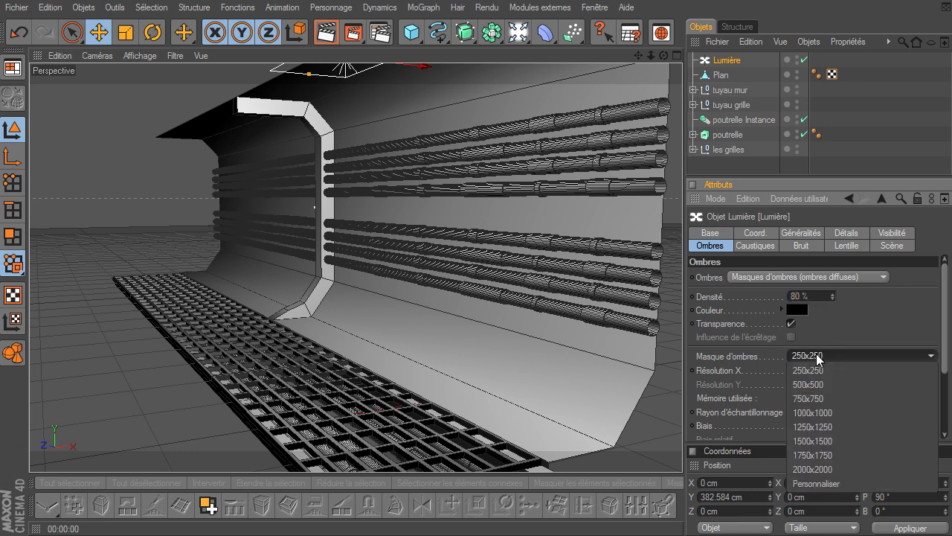
{"action": "left_click", "coordinate": [832, 400]}
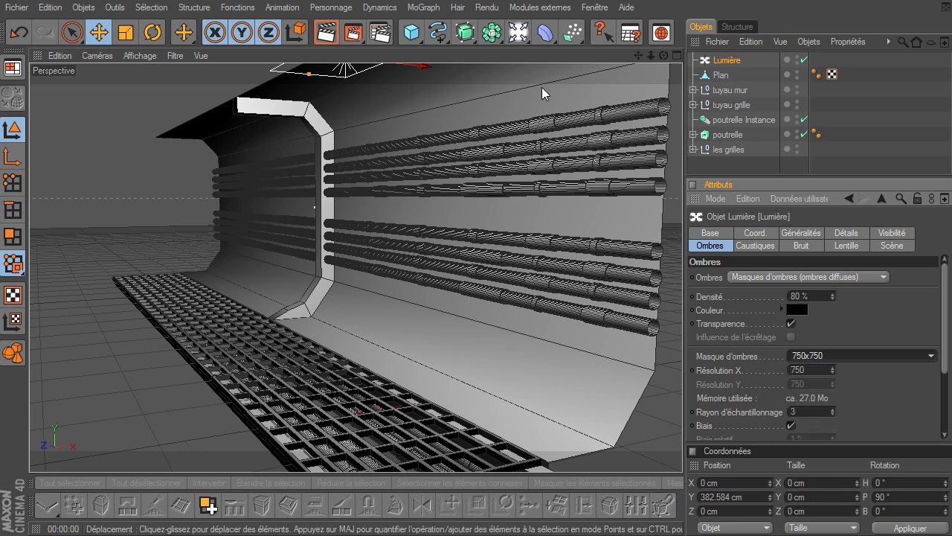
Step: Select the grille 1 floor panel and raise it in the front view to about Y 6.4 cm
{"action": "left_click", "coordinate": [677, 55]}
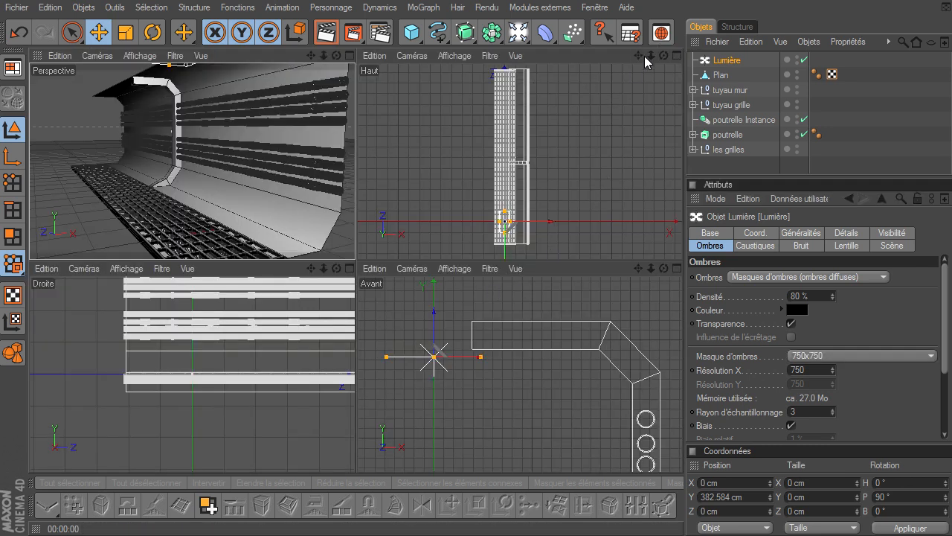
{"action": "left_click", "coordinate": [350, 56]}
{"action": "left_click_drag", "start_coordinate": [639, 56], "coordinate": [683, 370]}
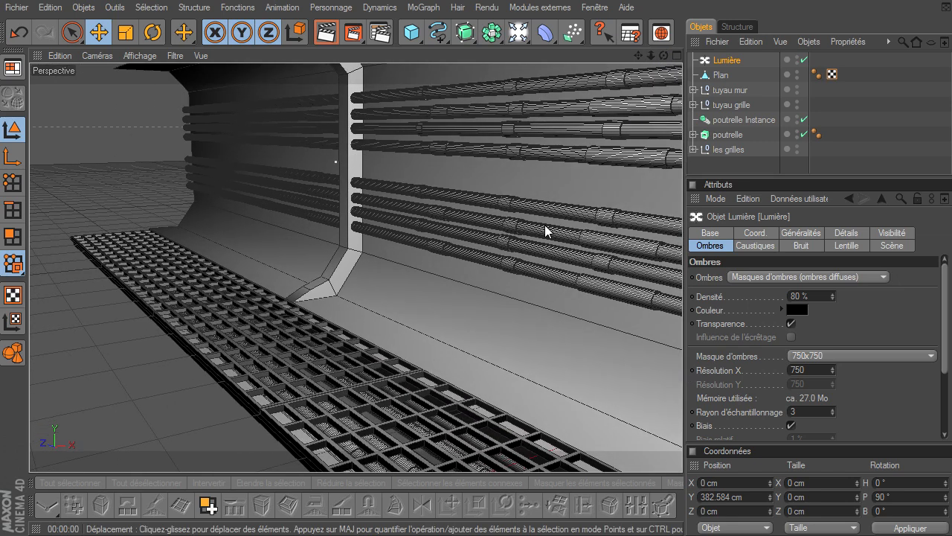
{"action": "left_click", "coordinate": [246, 375]}
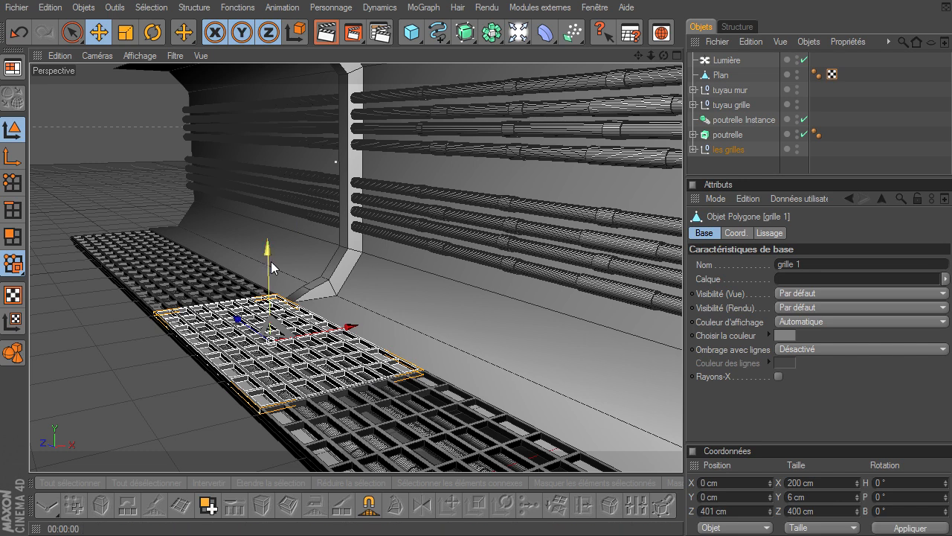
{"action": "left_click", "coordinate": [676, 55]}
{"action": "mouse_move", "coordinate": [639, 269]}
{"action": "left_mouse_down"}
{"action": "mouse_move", "coordinate": [683, 371]}
{"action": "mouse_move", "coordinate": [639, 270]}
{"action": "left_mouse_up"}
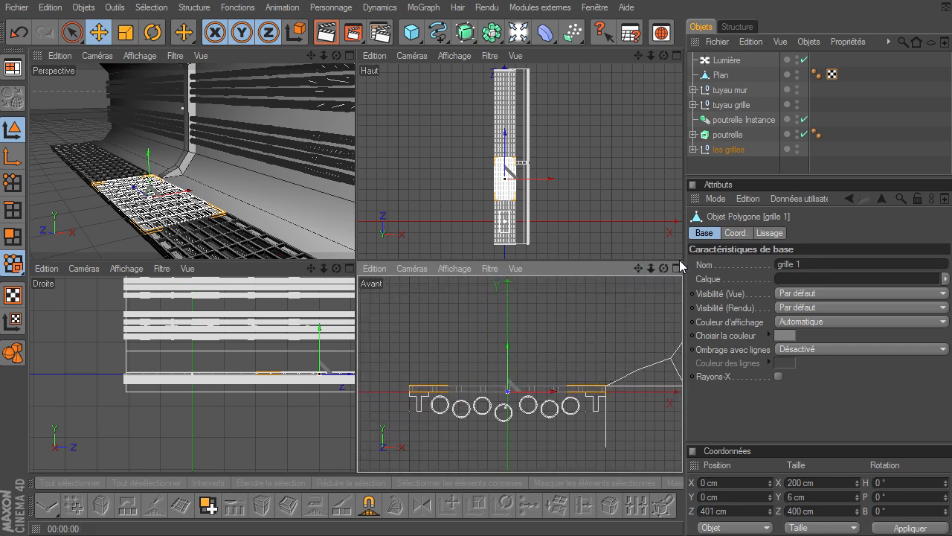
{"action": "left_click", "coordinate": [677, 268]}
{"action": "left_click_drag", "start_coordinate": [330, 234], "coordinate": [330, 221]}
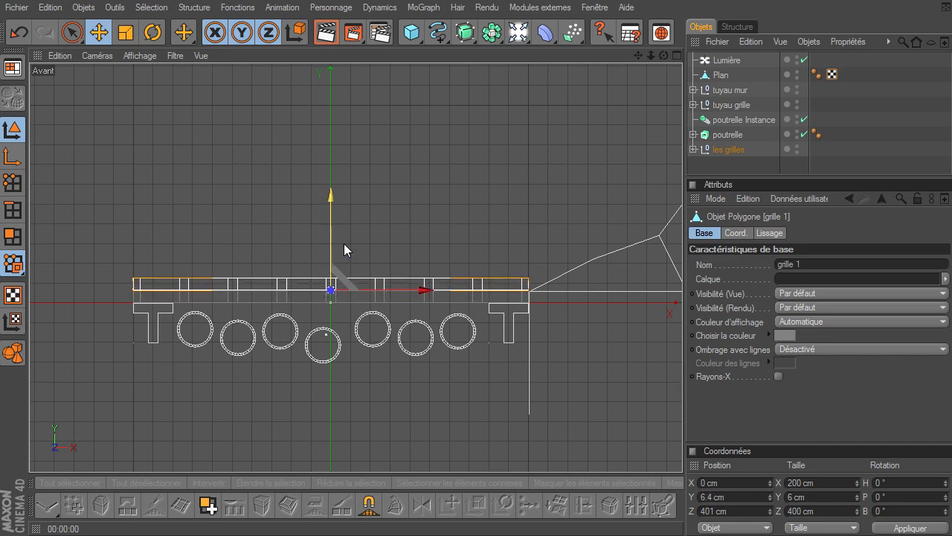
Step: Rotate the raised grille 1 floor panel to a heading of 20°
{"action": "left_click", "coordinate": [677, 55]}
{"action": "left_click", "coordinate": [152, 34]}
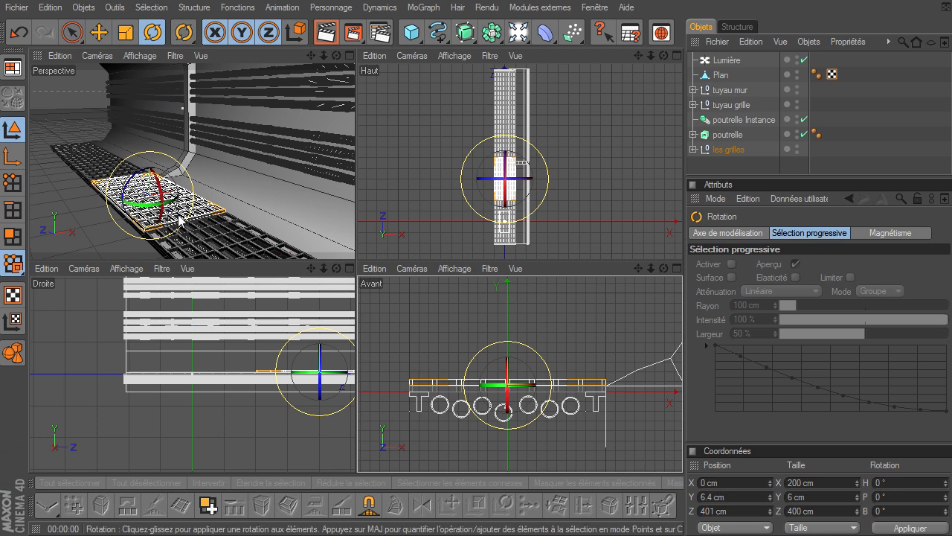
{"action": "left_click_drag", "start_coordinate": [146, 213], "coordinate": [157, 211]}
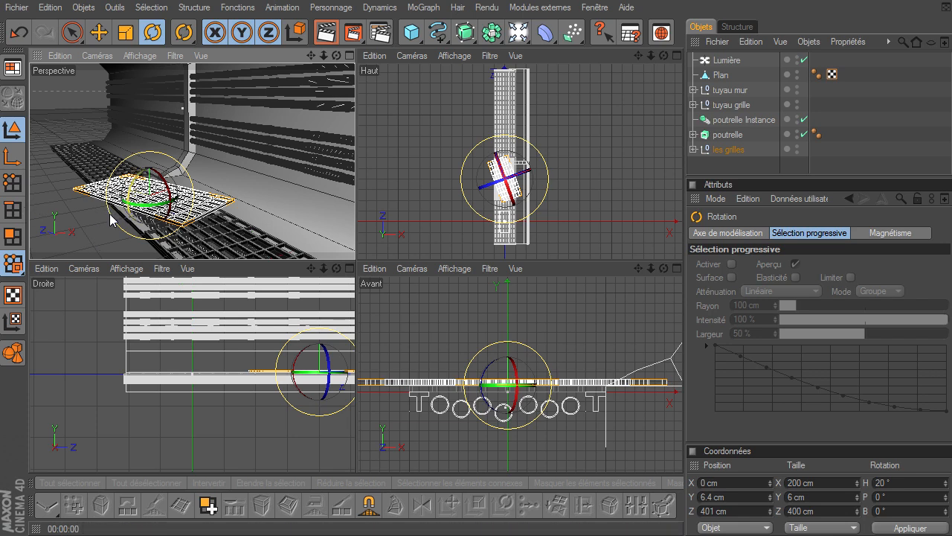
{"action": "left_click", "coordinate": [350, 55]}
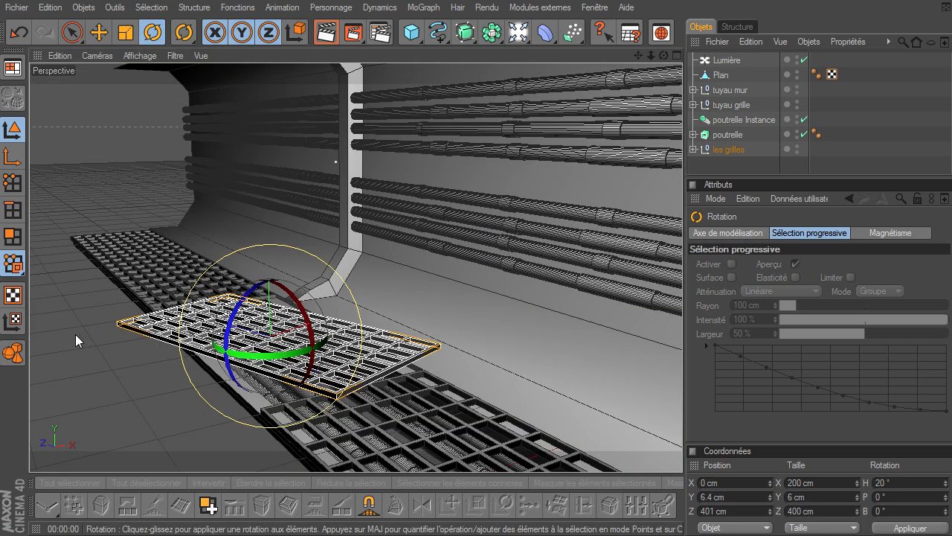
Step: Add a plane 80 cm wide and 1640 cm high, matching the wall's length, with one width segment and one height segment
{"action": "left_click", "coordinate": [729, 77]}
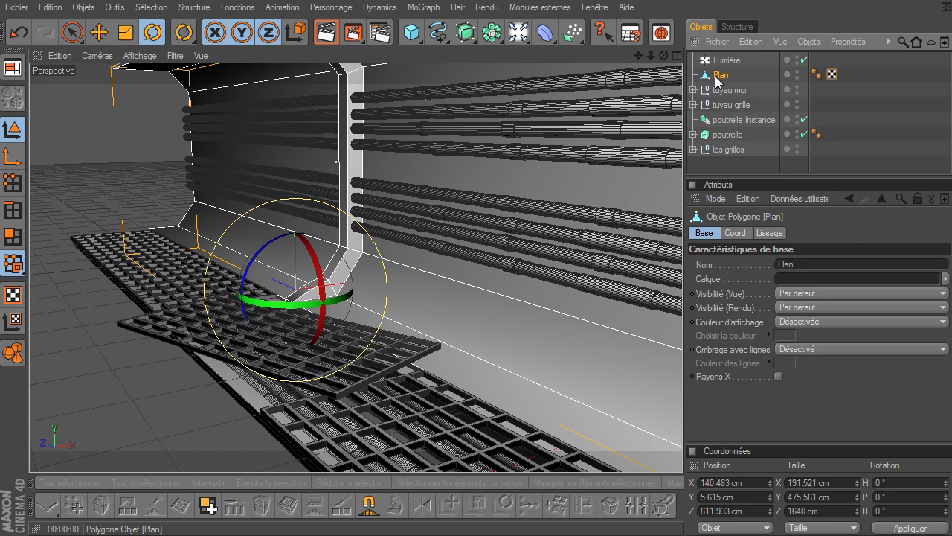
{"action": "left_click", "coordinate": [747, 166]}
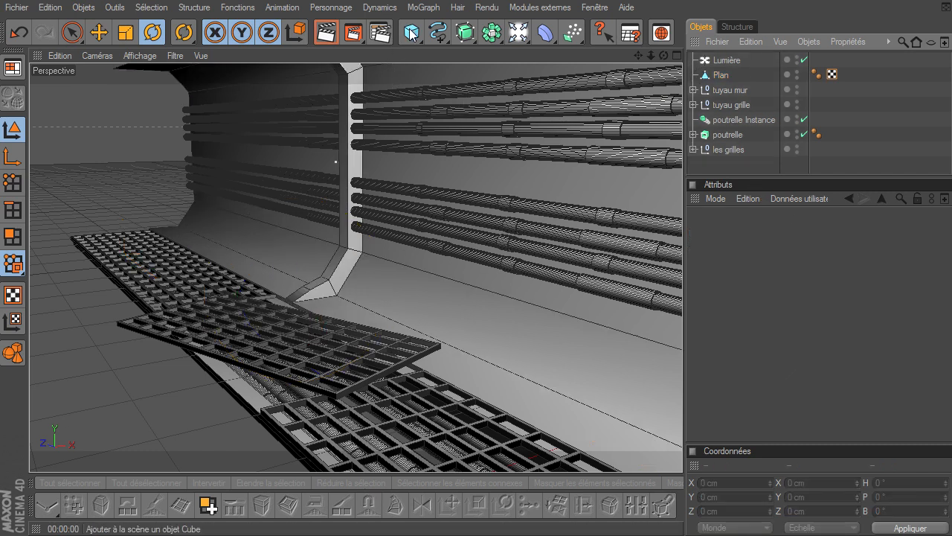
{"action": "left_click_drag", "start_coordinate": [412, 33], "coordinate": [602, 80]}
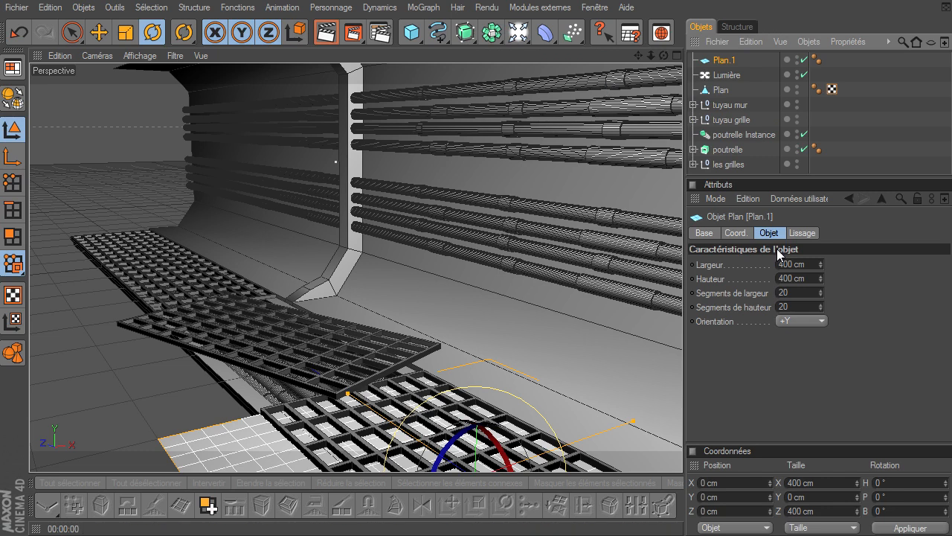
{"action": "left_click", "coordinate": [804, 279]}
{"action": "type", "text": "14"}
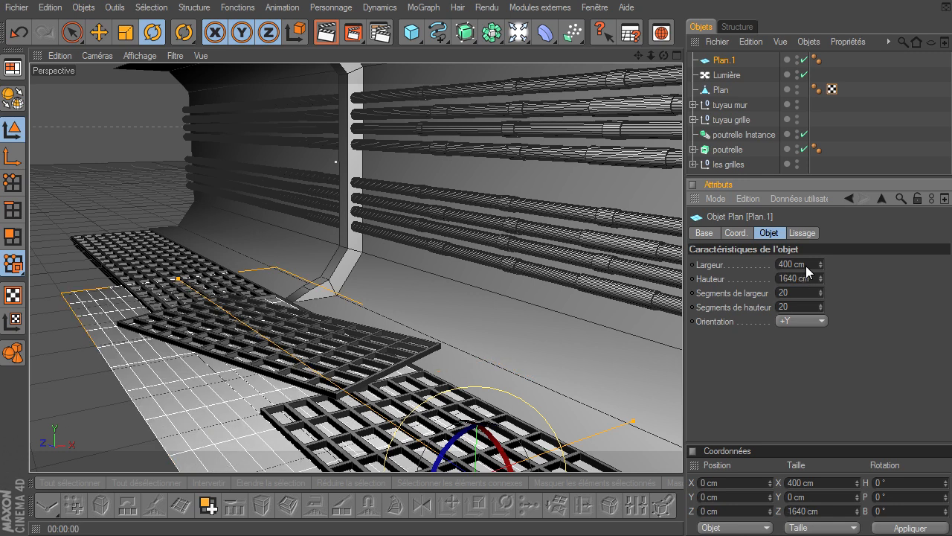
{"action": "left_click", "coordinate": [808, 264]}
{"action": "type", "text": "80"}
{"action": "key", "text": "Return"}
{"action": "double_click", "coordinate": [817, 293]}
{"action": "type", "text": "1"}
{"action": "double_click", "coordinate": [811, 303]}
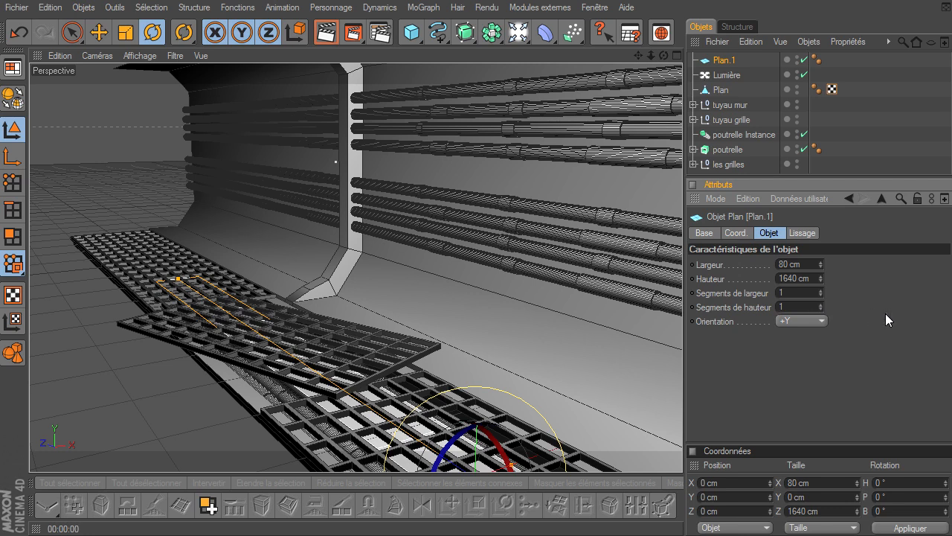
Step: Move the new plane alongside the grating in the top view, to about X -159.6 cm and Z 610.2 cm
{"action": "left_click", "coordinate": [98, 32]}
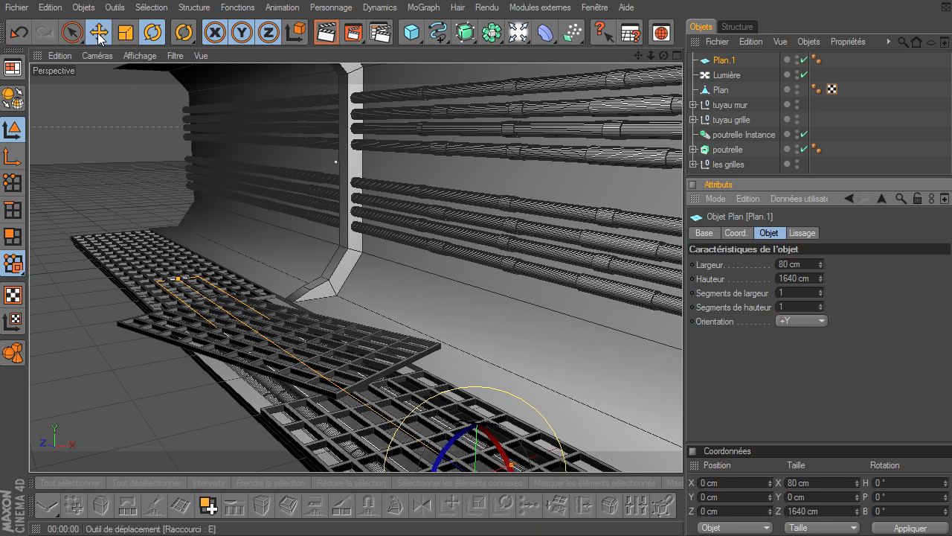
{"action": "left_click_drag", "start_coordinate": [423, 431], "coordinate": [578, 310]}
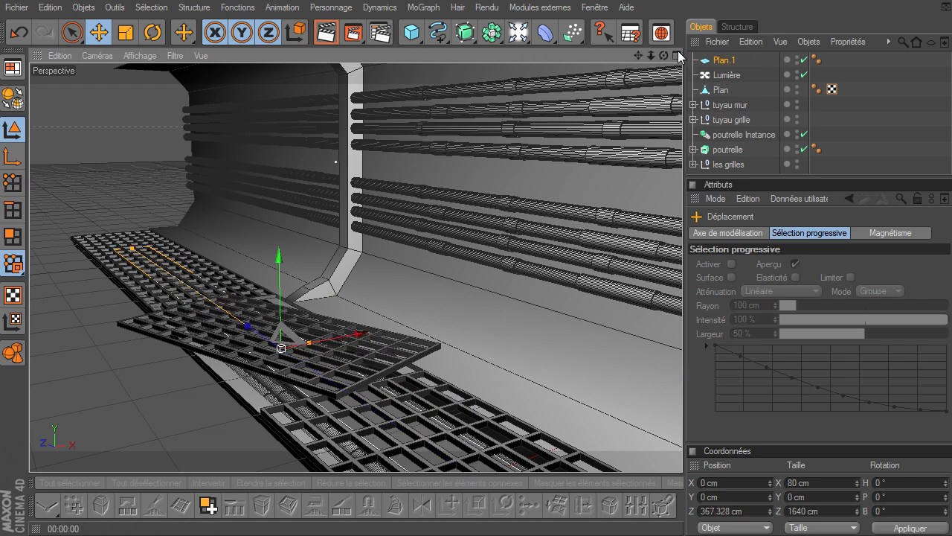
{"action": "left_click", "coordinate": [677, 56]}
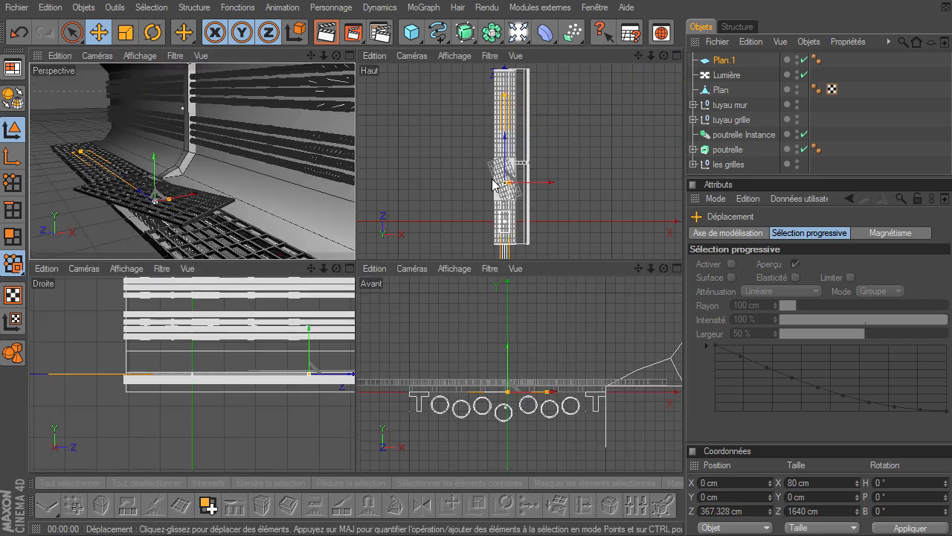
{"action": "left_click", "coordinate": [677, 56]}
{"action": "left_click_drag", "start_coordinate": [326, 246], "coordinate": [326, 193]}
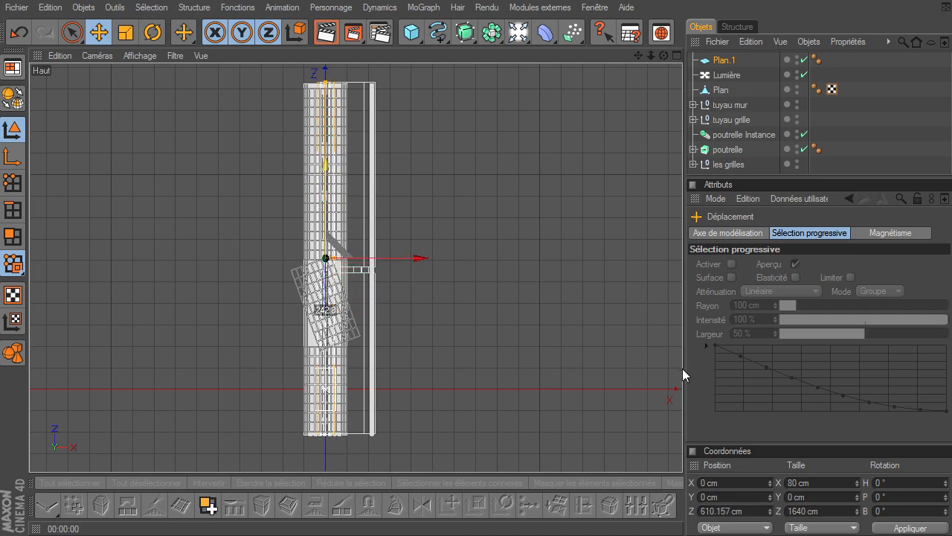
{"action": "left_click_drag", "start_coordinate": [417, 258], "coordinate": [387, 258]}
{"action": "left_click_drag", "start_coordinate": [682, 368], "coordinate": [683, 368]}
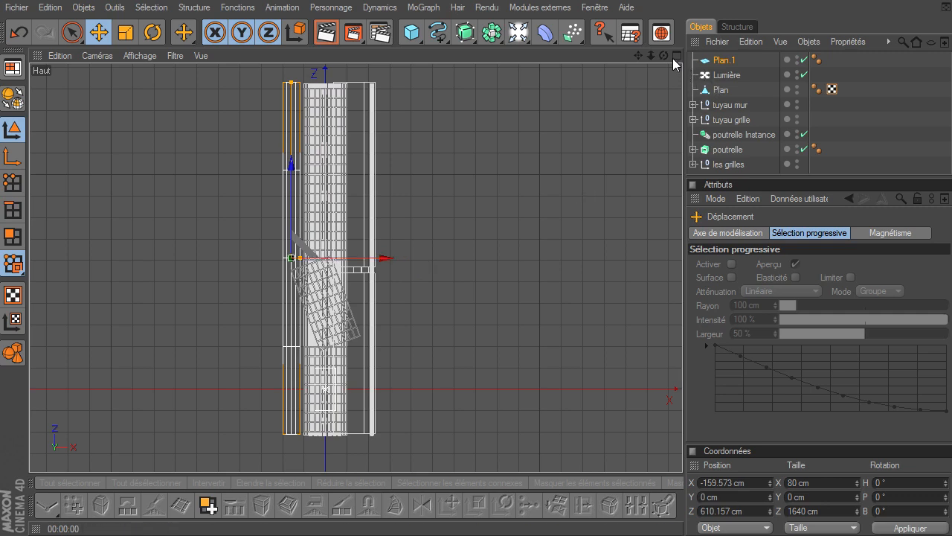
Step: Align the plane with the grating's outer upper edge in the front view, at about X -140.5 cm and Y 5.5 cm
{"action": "left_click", "coordinate": [677, 55]}
{"action": "left_click", "coordinate": [677, 268]}
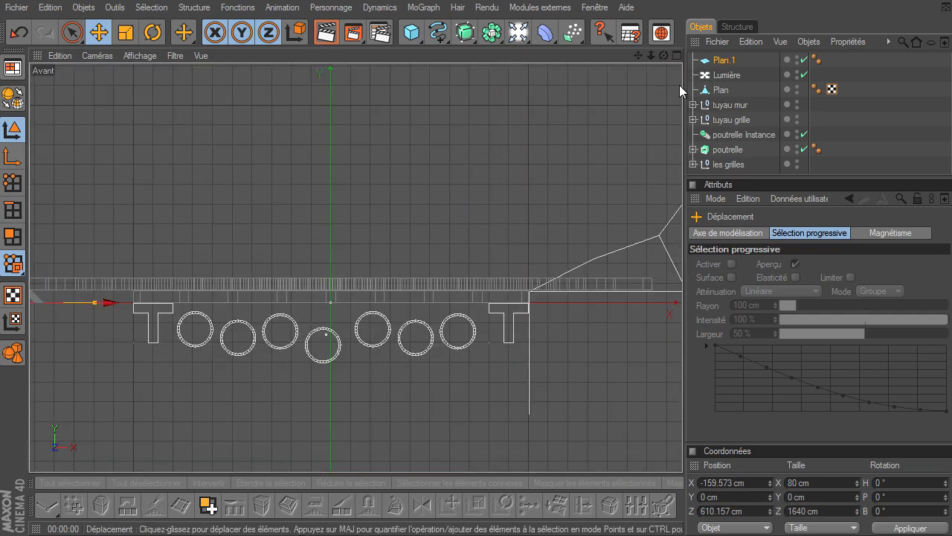
{"action": "left_click_drag", "start_coordinate": [639, 55], "coordinate": [682, 368]}
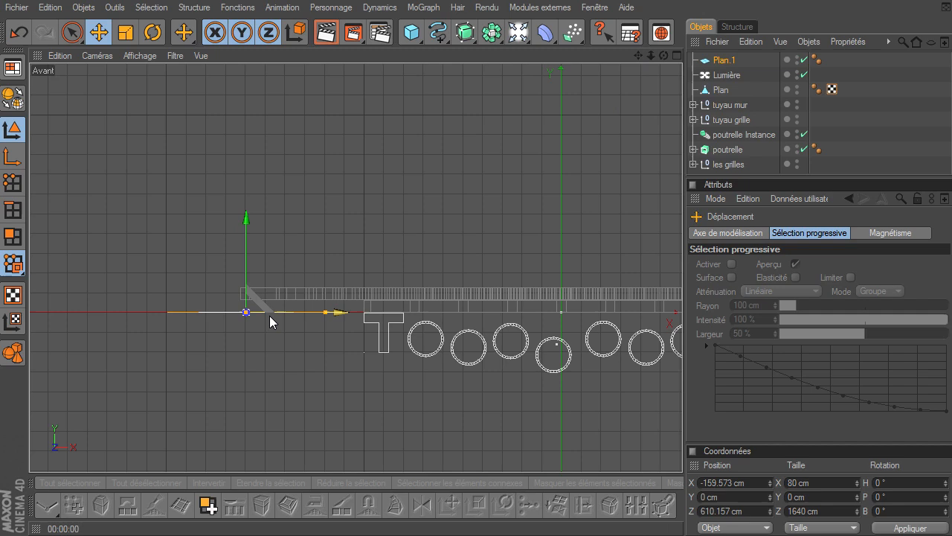
{"action": "mouse_move", "coordinate": [337, 311]}
{"action": "left_mouse_down"}
{"action": "mouse_move", "coordinate": [320, 311]}
{"action": "mouse_move", "coordinate": [347, 312]}
{"action": "left_mouse_up"}
{"action": "scroll", "coordinate": [420, 364], "scroll_direction": "up", "scroll_amount": 6}
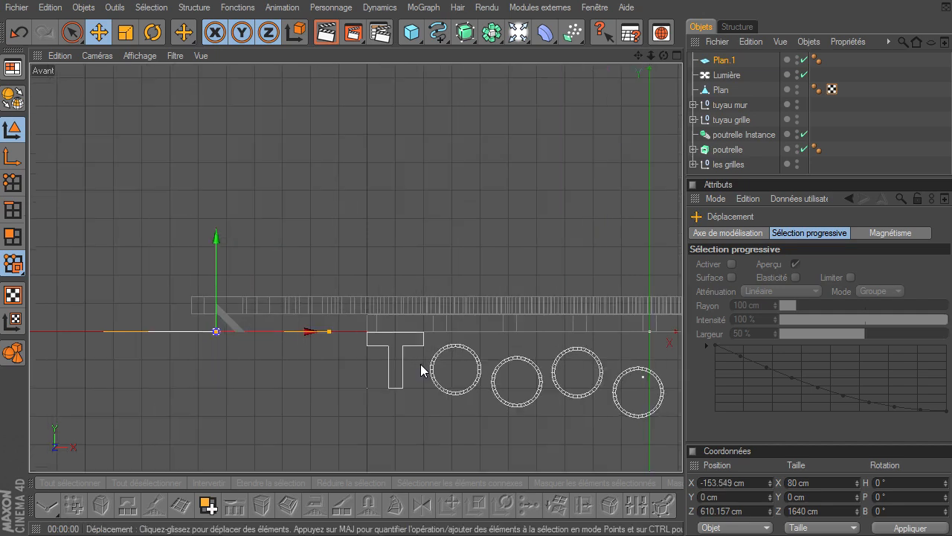
{"action": "left_click_drag", "start_coordinate": [166, 399], "coordinate": [231, 400]}
{"action": "left_click_drag", "start_coordinate": [134, 308], "coordinate": [134, 275]}
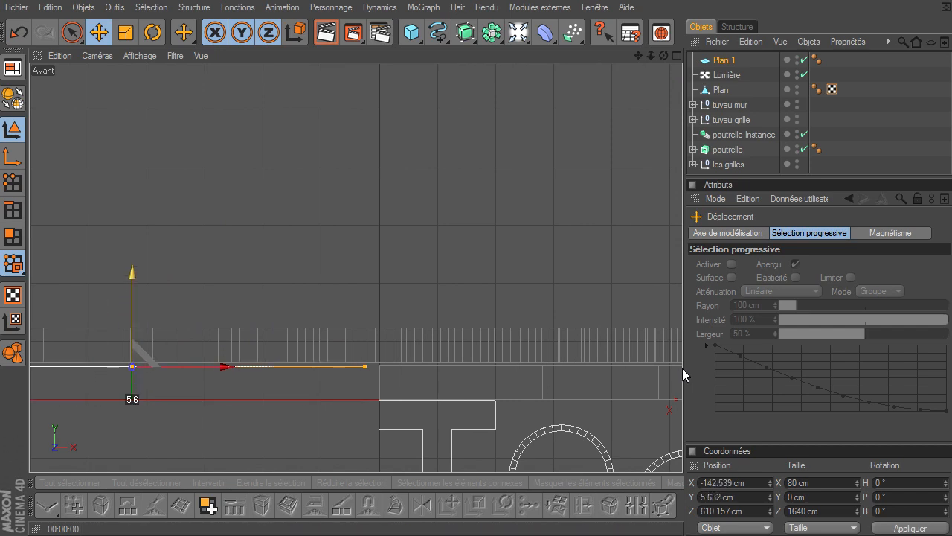
{"action": "left_click_drag", "start_coordinate": [212, 368], "coordinate": [216, 367]}
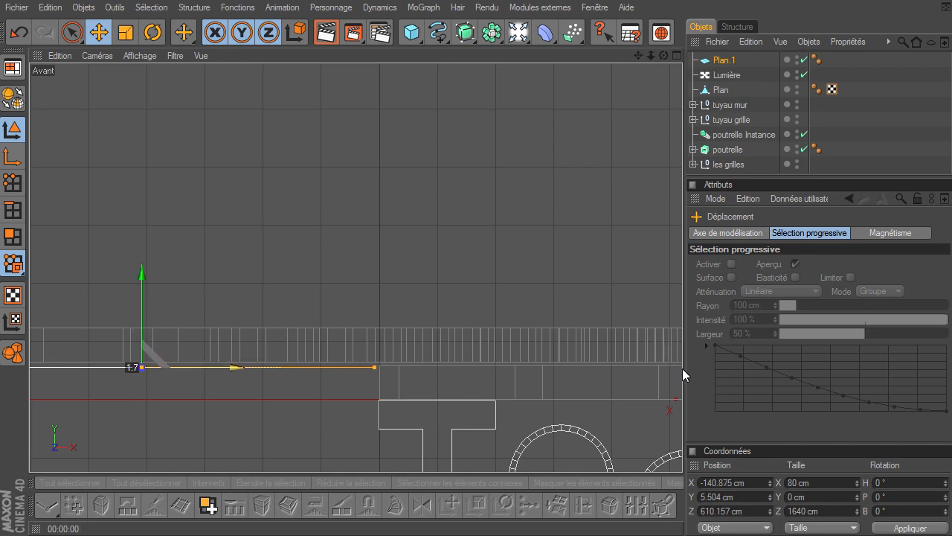
{"action": "left_click", "coordinate": [298, 361]}
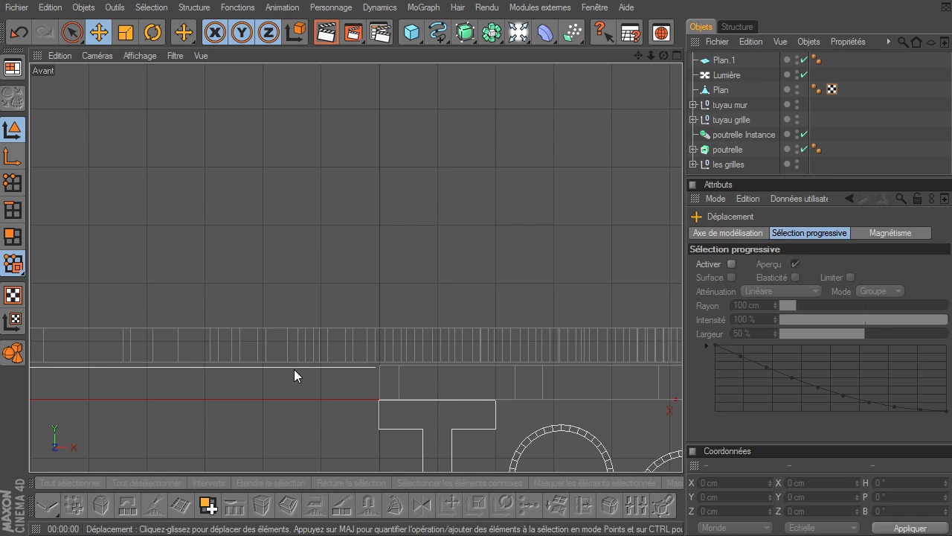
{"action": "left_click", "coordinate": [294, 367]}
{"action": "left_click_drag", "start_coordinate": [682, 368], "coordinate": [683, 368]}
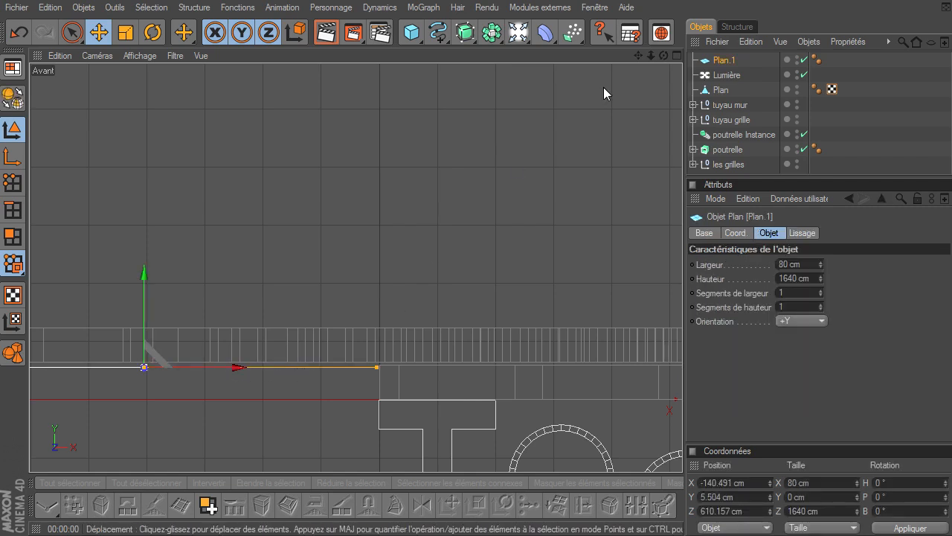
Step: Make the new plane editable and select its long edge beside the grating
{"action": "left_click", "coordinate": [677, 56]}
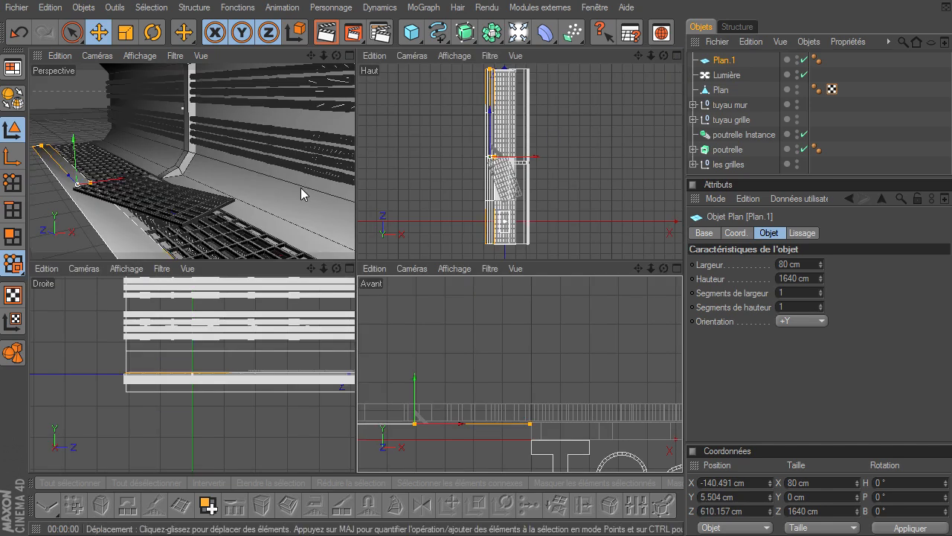
{"action": "left_click", "coordinate": [350, 55]}
{"action": "left_click_drag", "start_coordinate": [638, 53], "coordinate": [674, 28]}
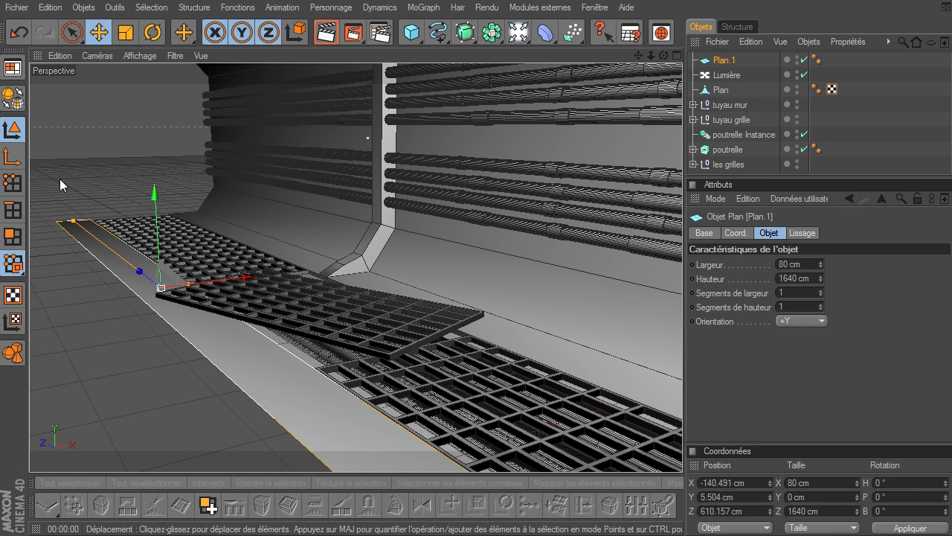
{"action": "left_click", "coordinate": [11, 99]}
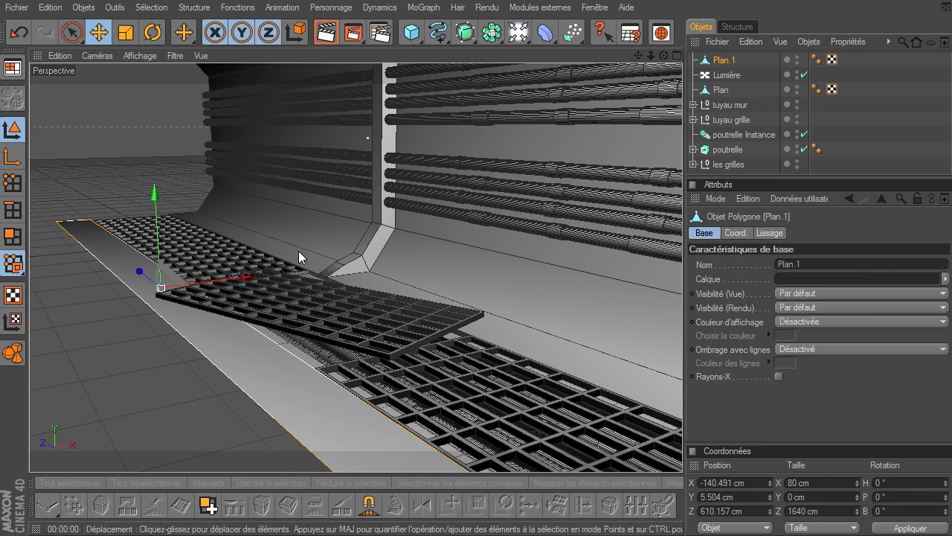
{"action": "left_click", "coordinate": [12, 210]}
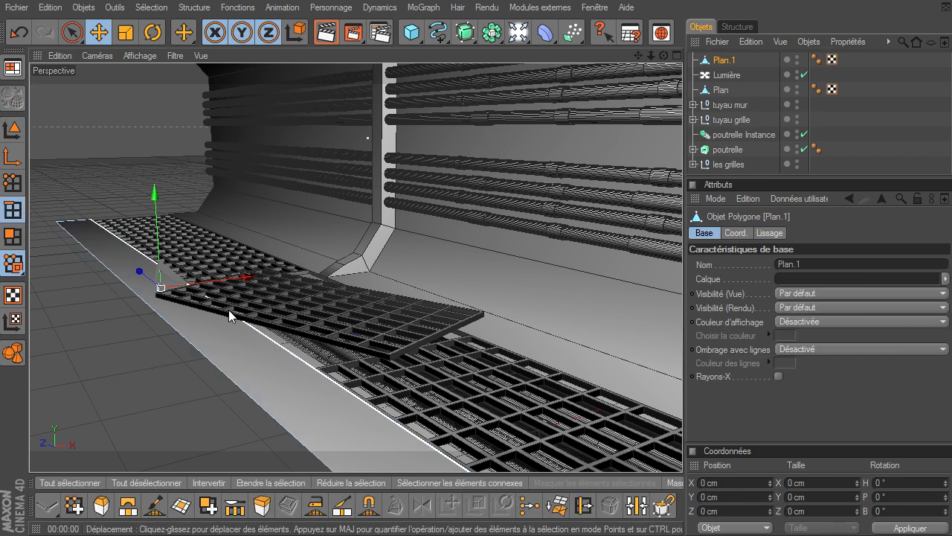
{"action": "left_click", "coordinate": [261, 336]}
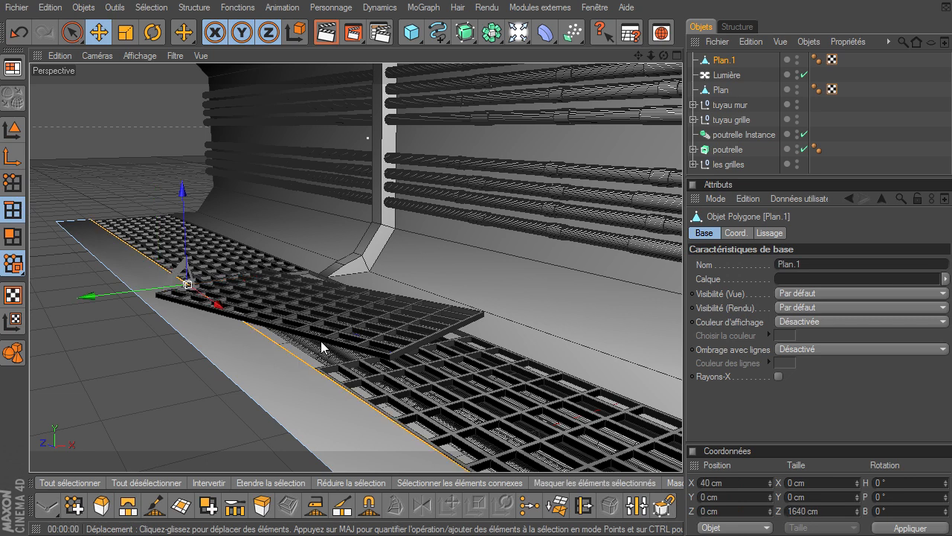
Step: Extrude the selected edge with a 0 cm offset and lower the new edge to about Y -64.6 cm
{"action": "key", "text": "d"}
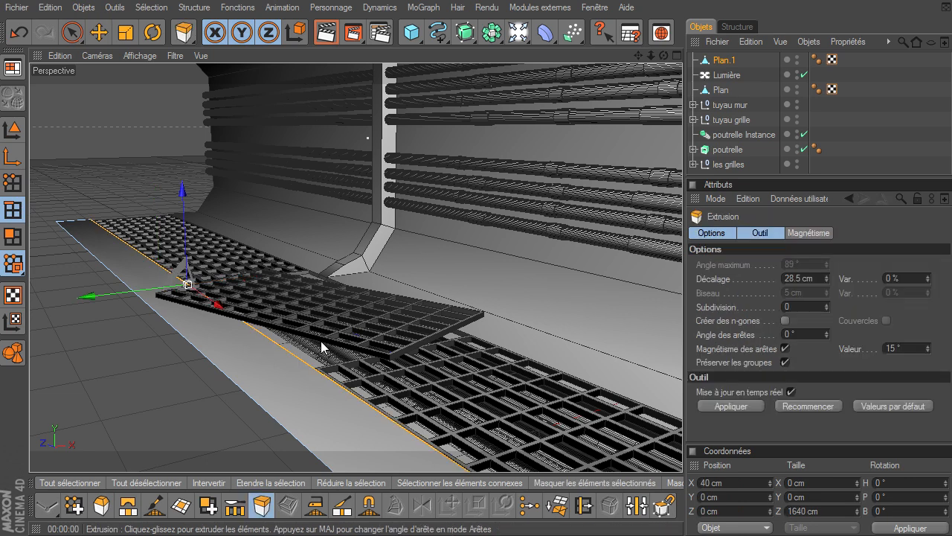
{"action": "double_click", "coordinate": [808, 278]}
{"action": "type", "text": "0"}
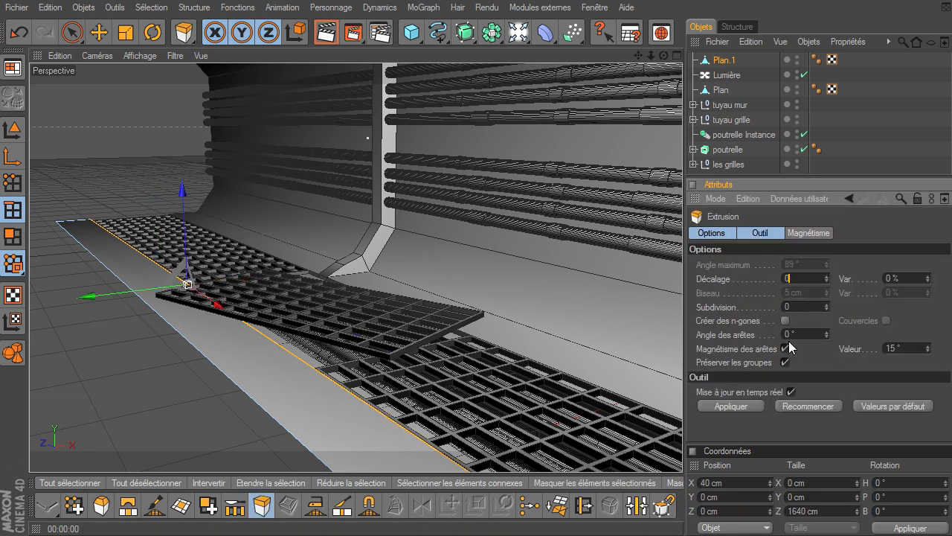
{"action": "left_click", "coordinate": [730, 405]}
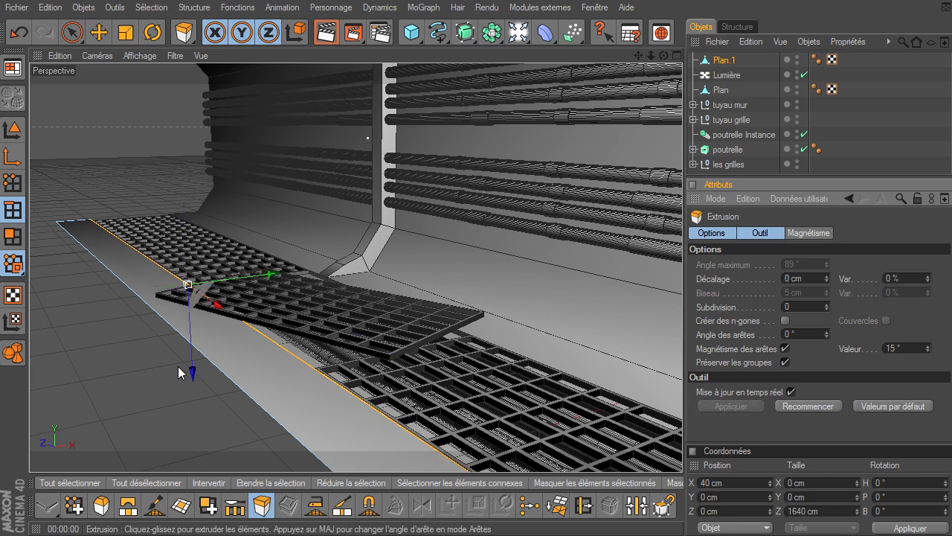
{"action": "left_click_drag", "start_coordinate": [192, 370], "coordinate": [194, 412]}
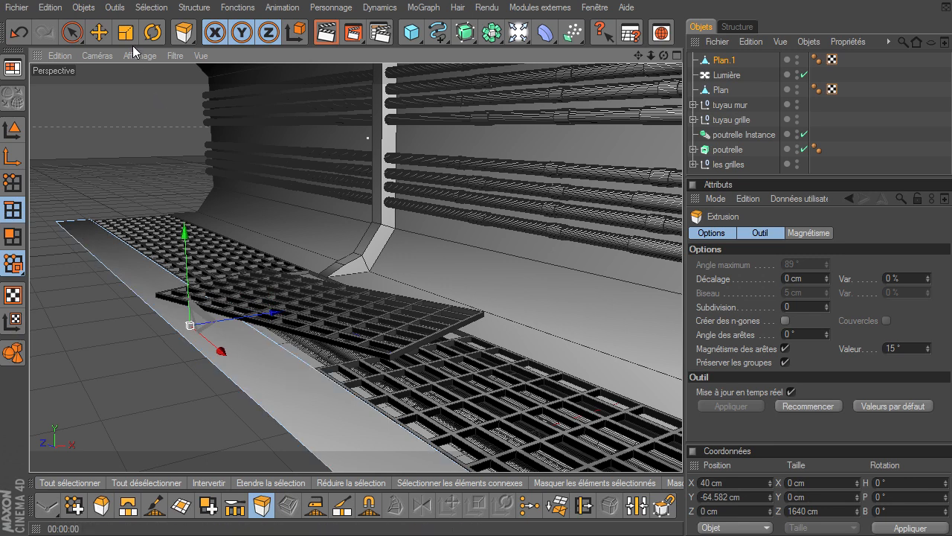
Step: Extrude the plane's outer long edge with a 0 cm offset and move it up and outward to about X -96.8 cm, Y 50.4 cm
{"action": "left_click", "coordinate": [72, 33]}
{"action": "left_click", "coordinate": [220, 373]}
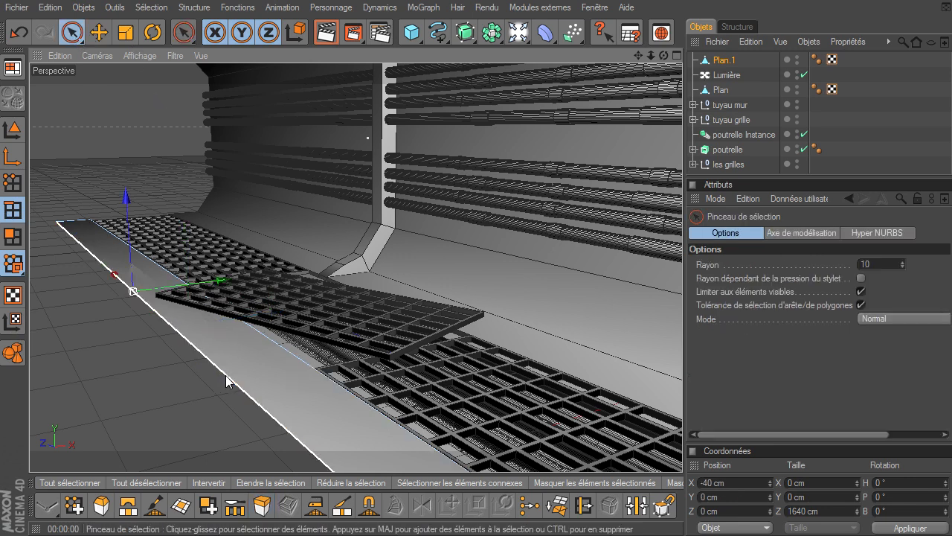
{"action": "key", "text": "d"}
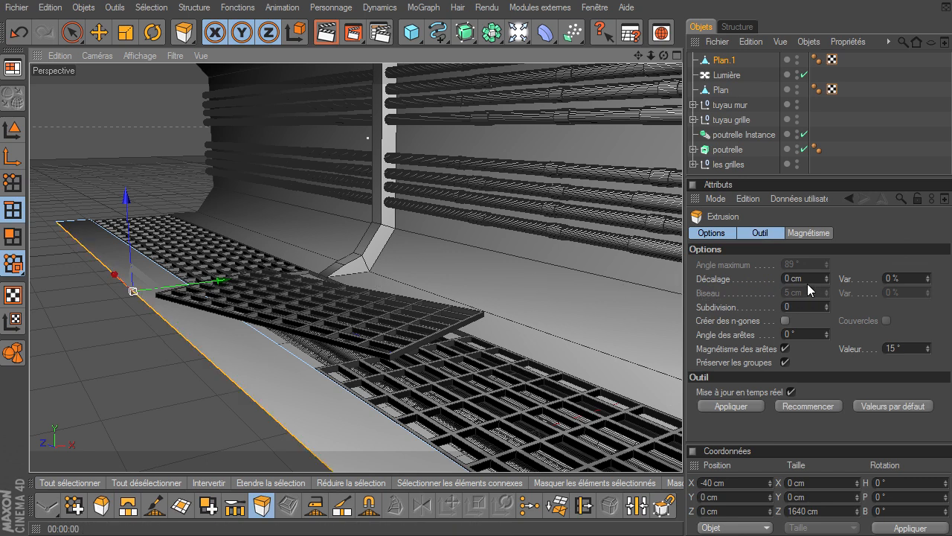
{"action": "left_click", "coordinate": [741, 411]}
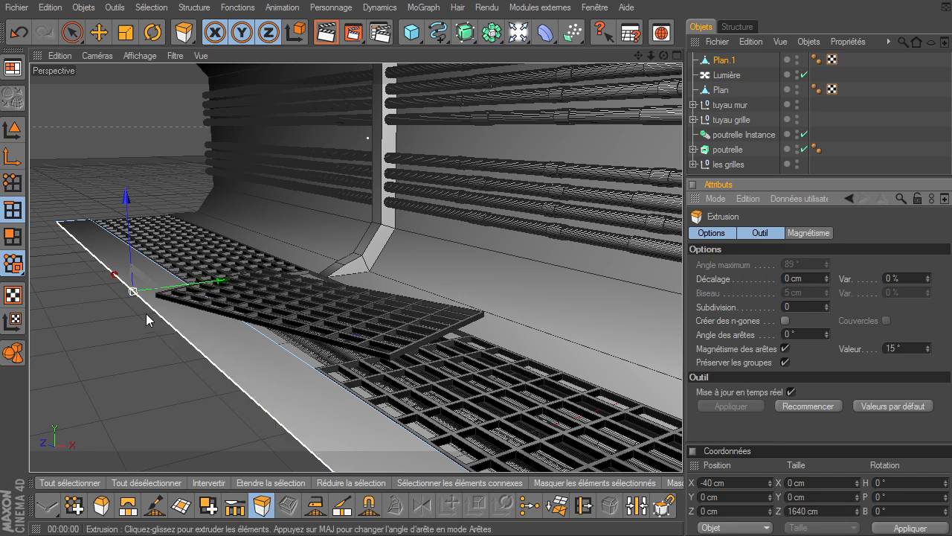
{"action": "left_click", "coordinate": [96, 32]}
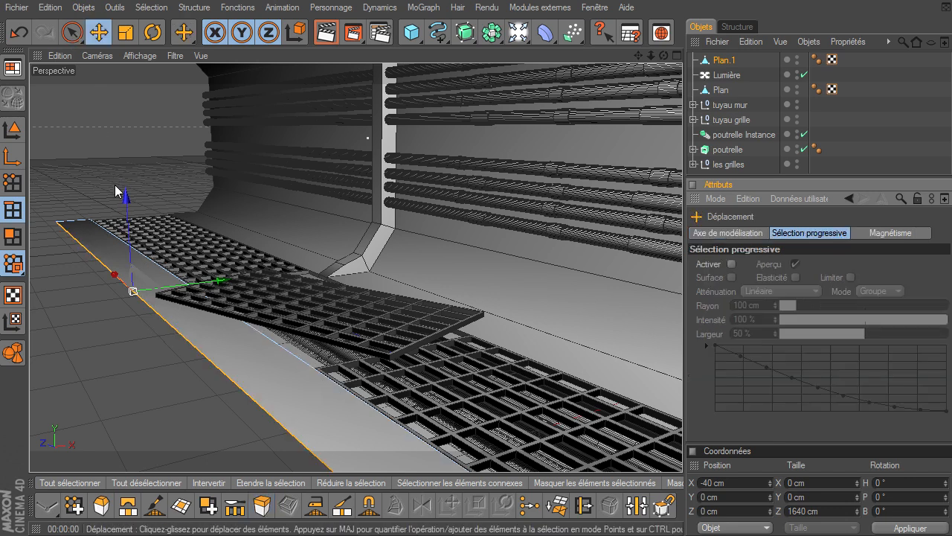
{"action": "left_click_drag", "start_coordinate": [131, 217], "coordinate": [128, 181]}
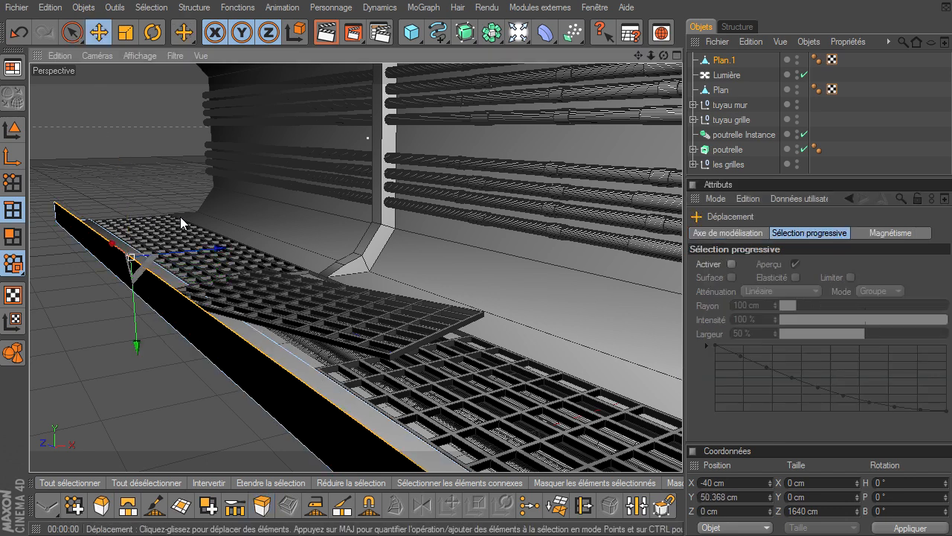
{"action": "left_click_drag", "start_coordinate": [198, 248], "coordinate": [151, 250]}
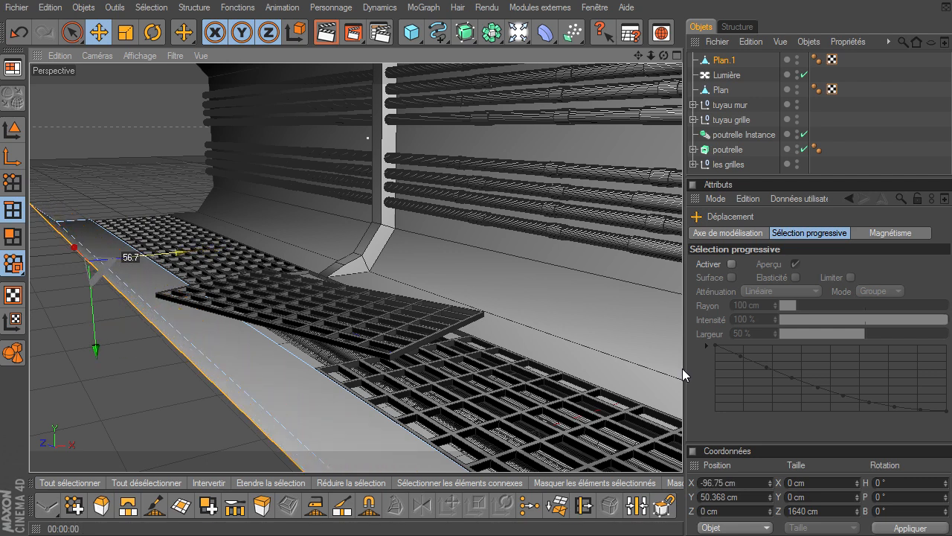
Step: Deselect the plane's edge and render the perspective view from a shifted angle to check the corridor
{"action": "left_click", "coordinate": [124, 348]}
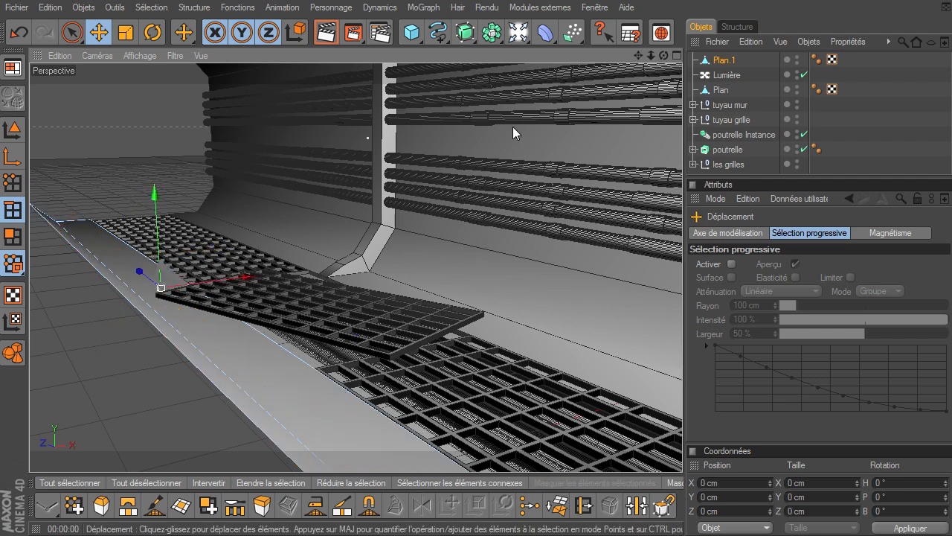
{"action": "left_click", "coordinate": [326, 32]}
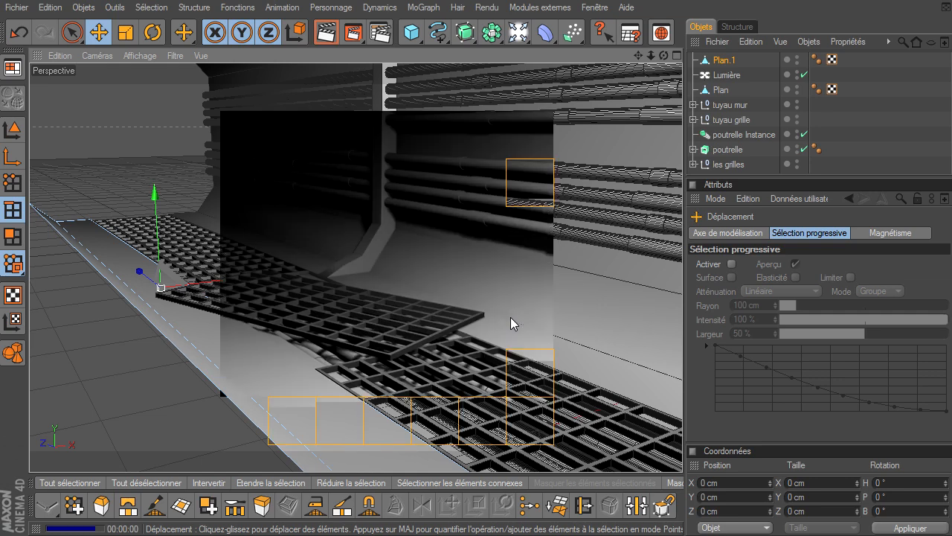
{"action": "left_click_drag", "start_coordinate": [638, 55], "coordinate": [683, 369]}
{"action": "left_click", "coordinate": [325, 32]}
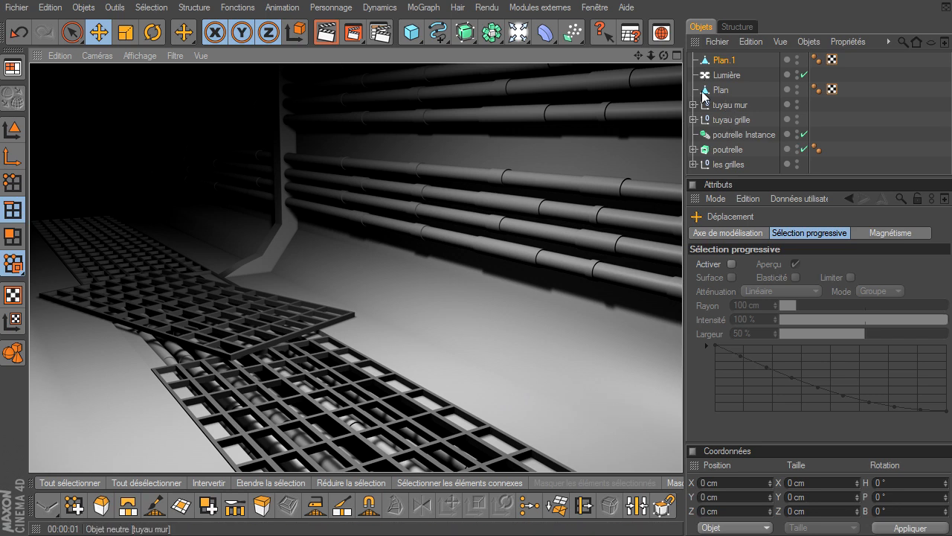
{"action": "left_click", "coordinate": [676, 55]}
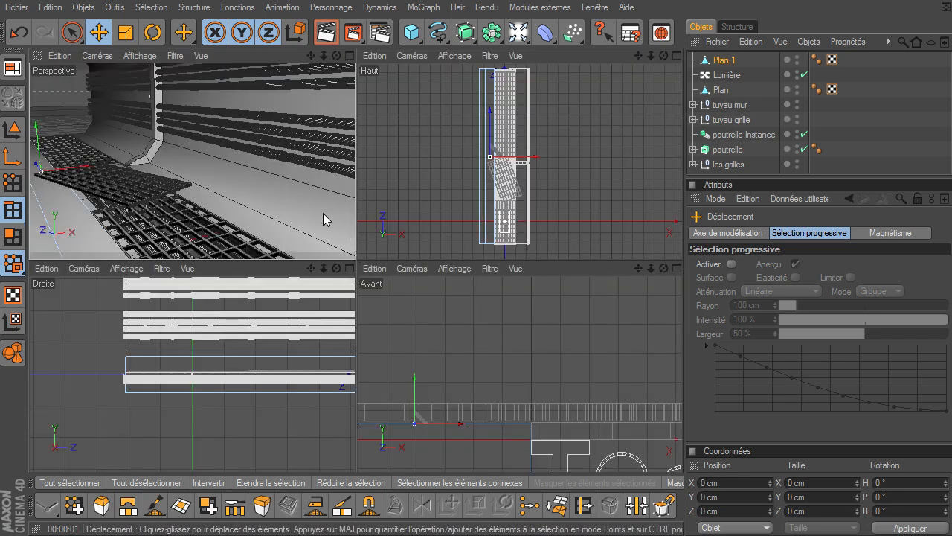
{"action": "left_click", "coordinate": [351, 55]}
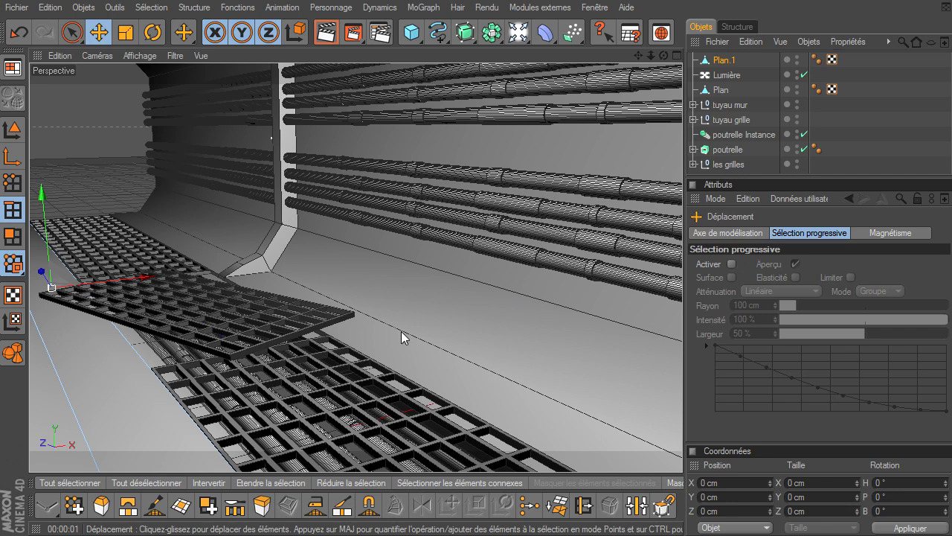
Step: Select the long lower edges of the Plan wall on both sides of the beam, along its two bends
{"action": "left_click", "coordinate": [72, 35]}
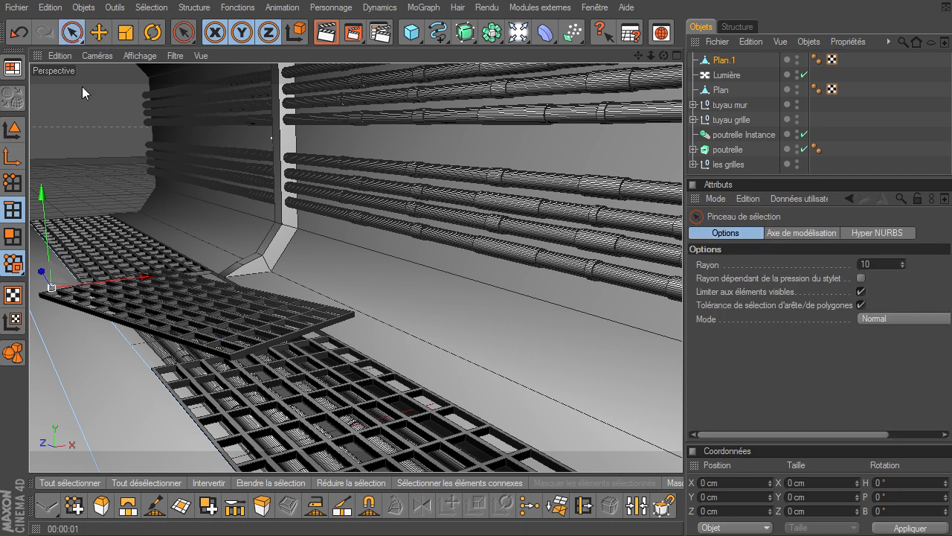
{"action": "left_click", "coordinate": [714, 91]}
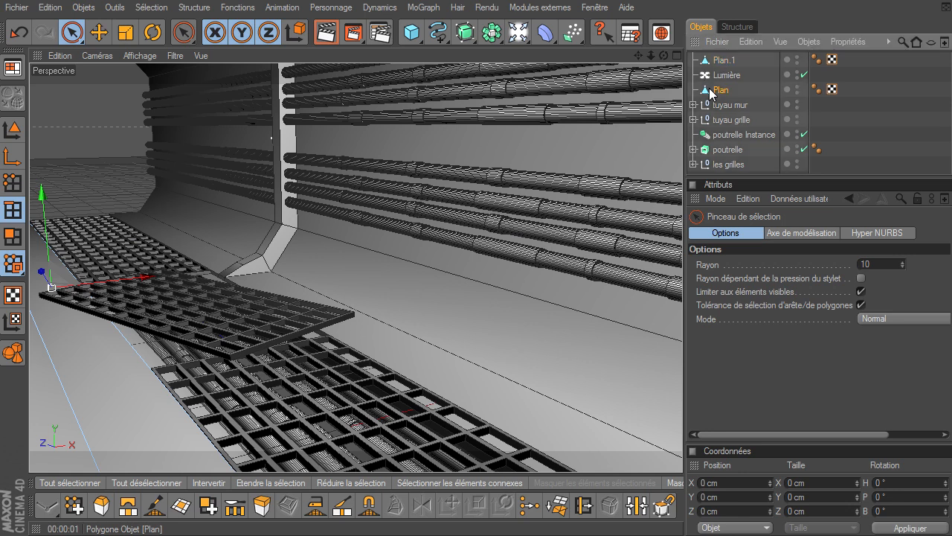
{"action": "left_click", "coordinate": [591, 311]}
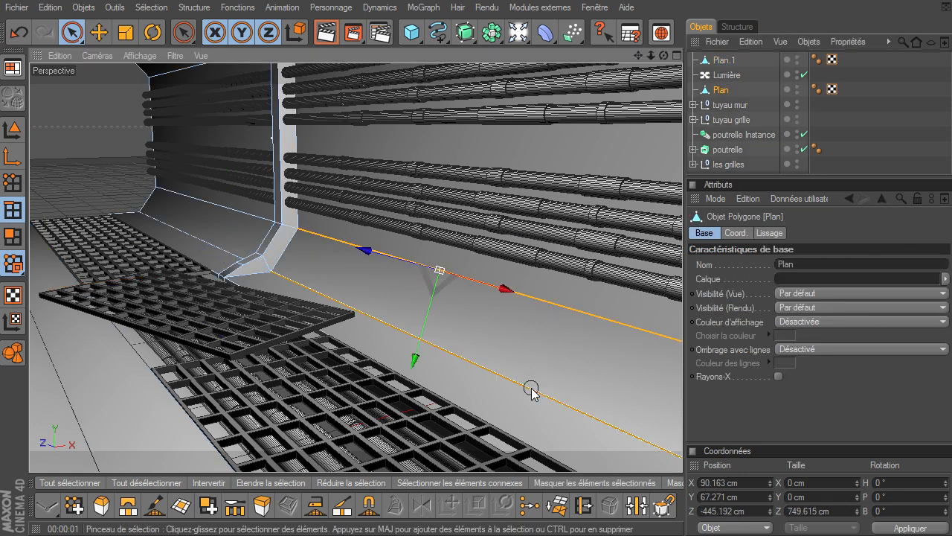
{"action": "left_click", "coordinate": [420, 336], "text": "shift"}
{"action": "left_click", "coordinate": [208, 235], "text": "shift"}
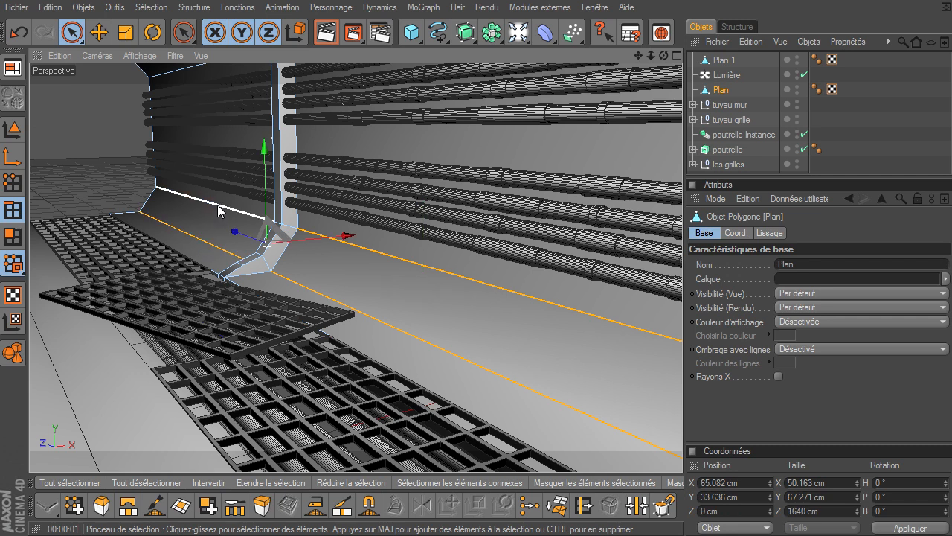
{"action": "left_click", "coordinate": [248, 215], "text": "shift"}
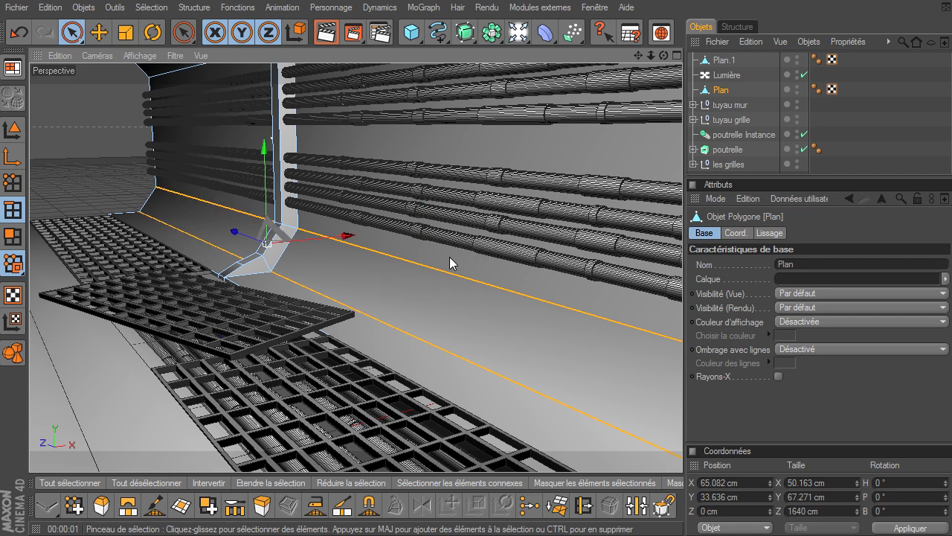
Step: Bevel the selected wall edges with an inner offset of 1 cm and no subdivision
{"action": "right_click", "coordinate": [351, 244]}
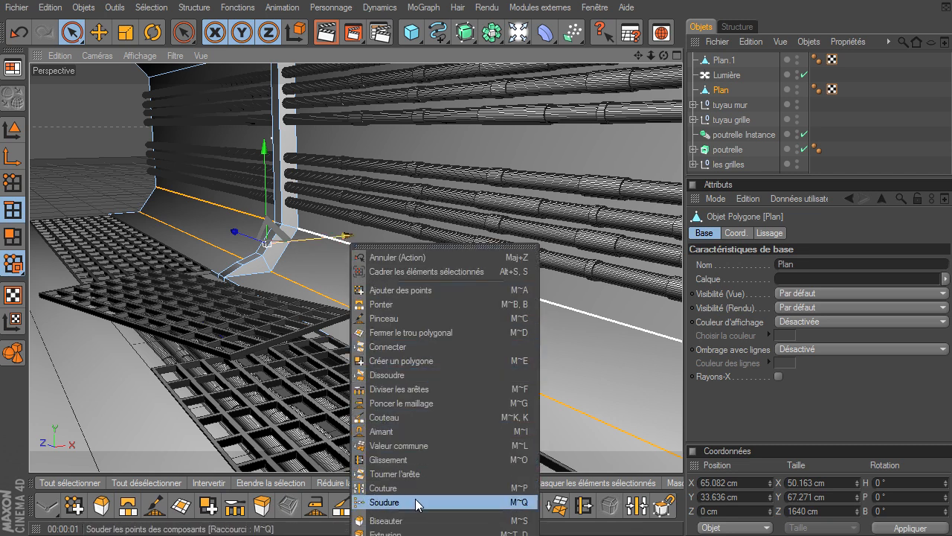
{"action": "left_click", "coordinate": [623, 4]}
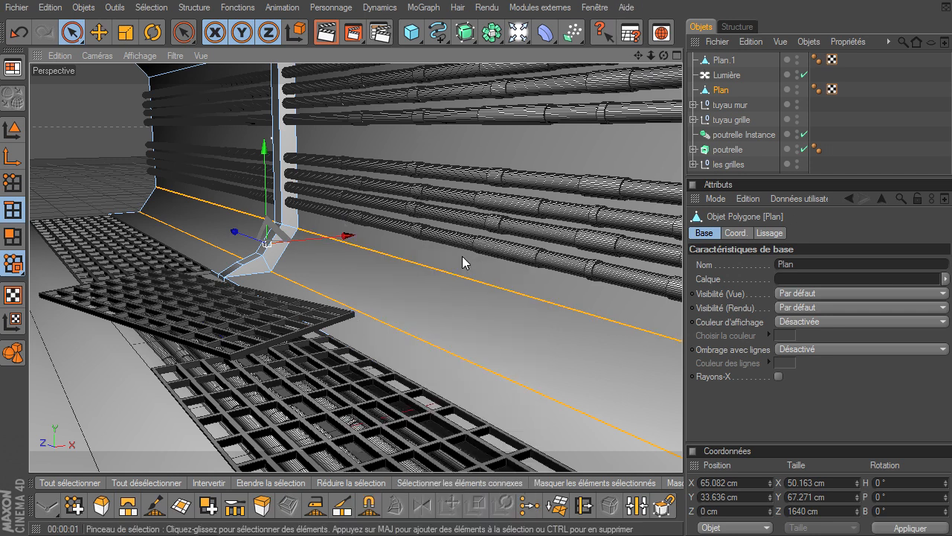
{"action": "key", "text": "m"}
{"action": "key", "text": "s"}
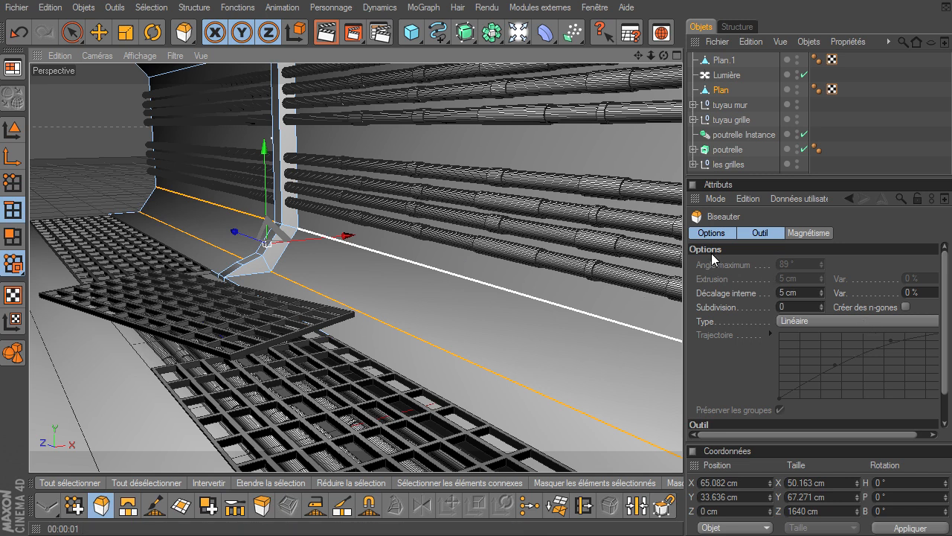
{"action": "left_click", "coordinate": [808, 292]}
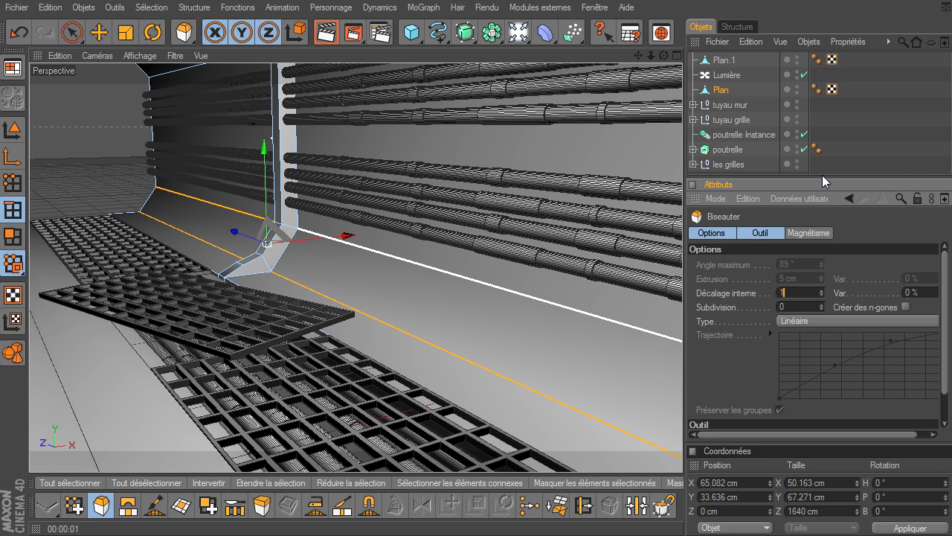
{"action": "left_click_drag", "start_coordinate": [822, 177], "coordinate": [818, 106]}
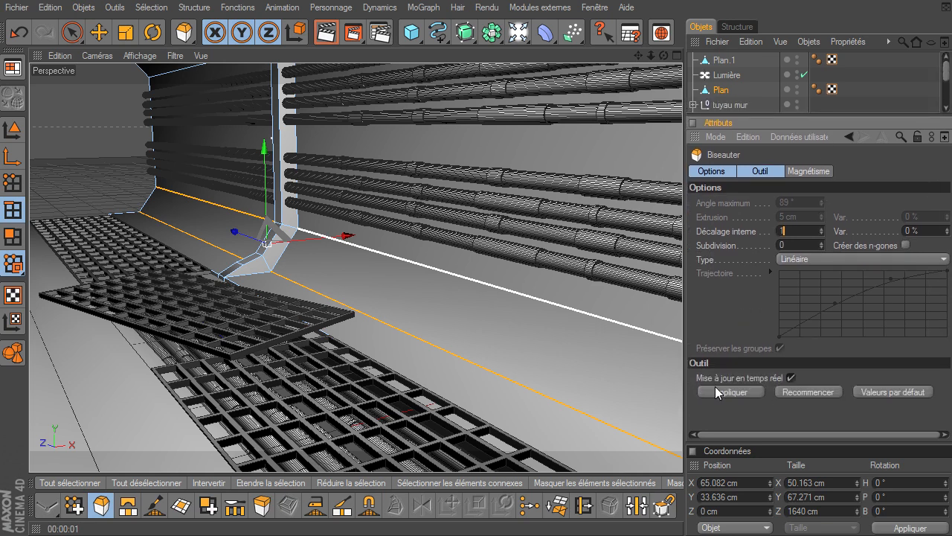
{"action": "left_click", "coordinate": [715, 386]}
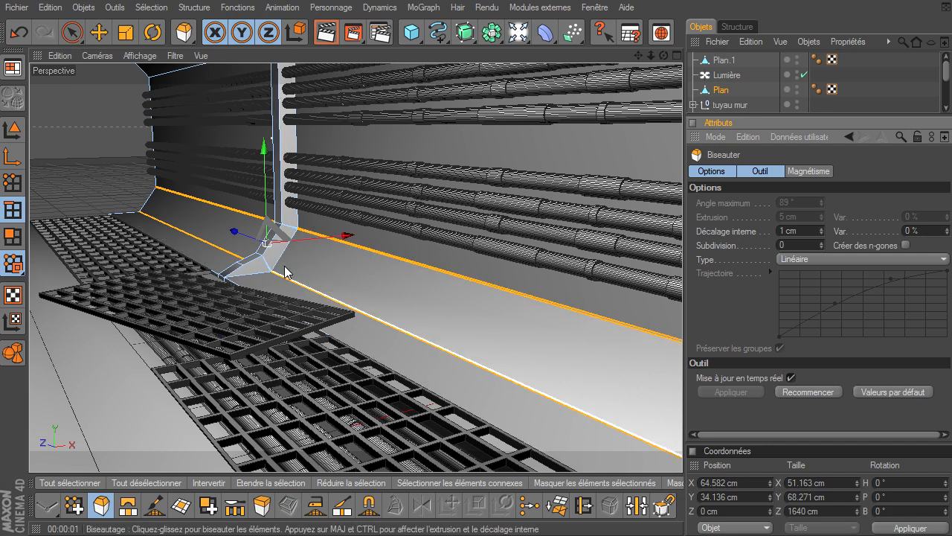
Step: Clear the edge selection and render the perspective view from two angles to check the bevelled wall edges
{"action": "left_click", "coordinate": [71, 32]}
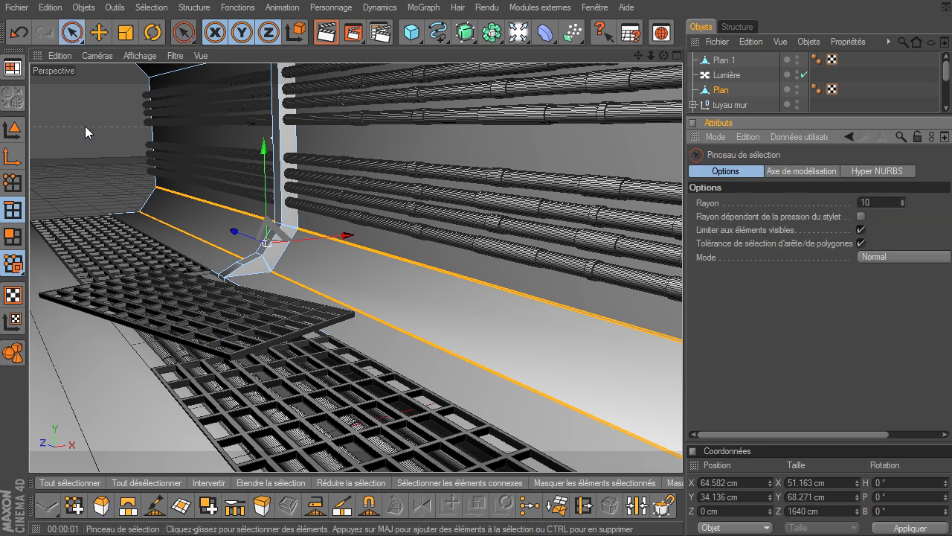
{"action": "left_click", "coordinate": [325, 32]}
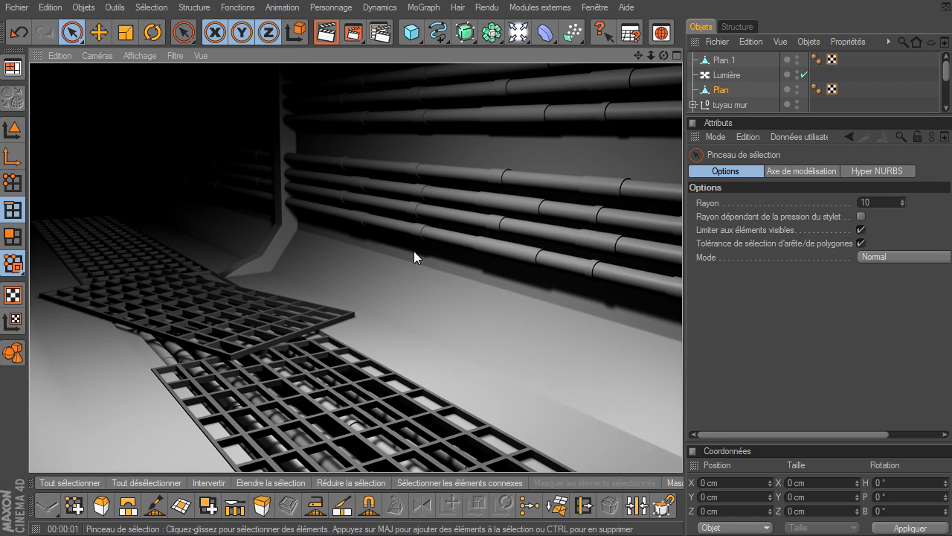
{"action": "left_click_drag", "start_coordinate": [661, 59], "coordinate": [682, 369]}
{"action": "left_click_drag", "start_coordinate": [662, 56], "coordinate": [683, 368]}
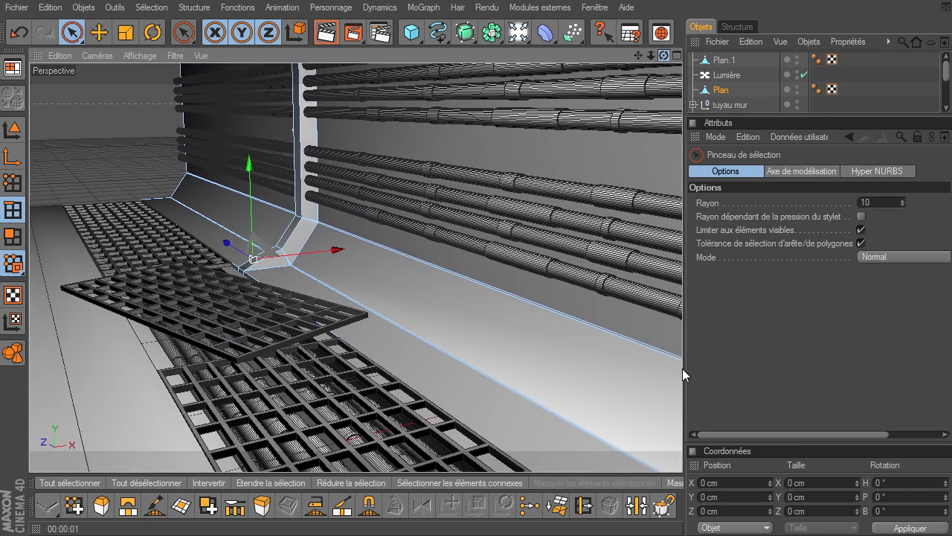
{"action": "left_click_drag", "start_coordinate": [639, 58], "coordinate": [683, 368]}
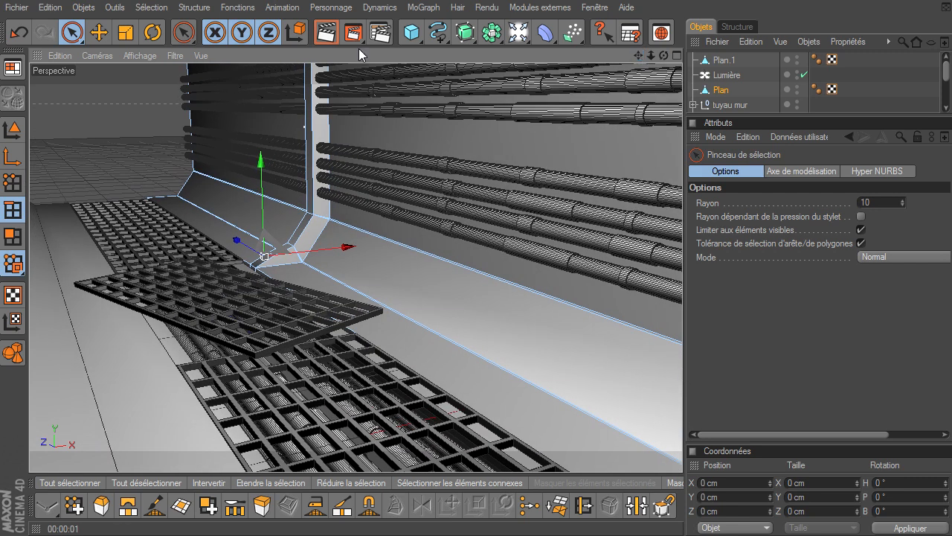
{"action": "left_click", "coordinate": [320, 37]}
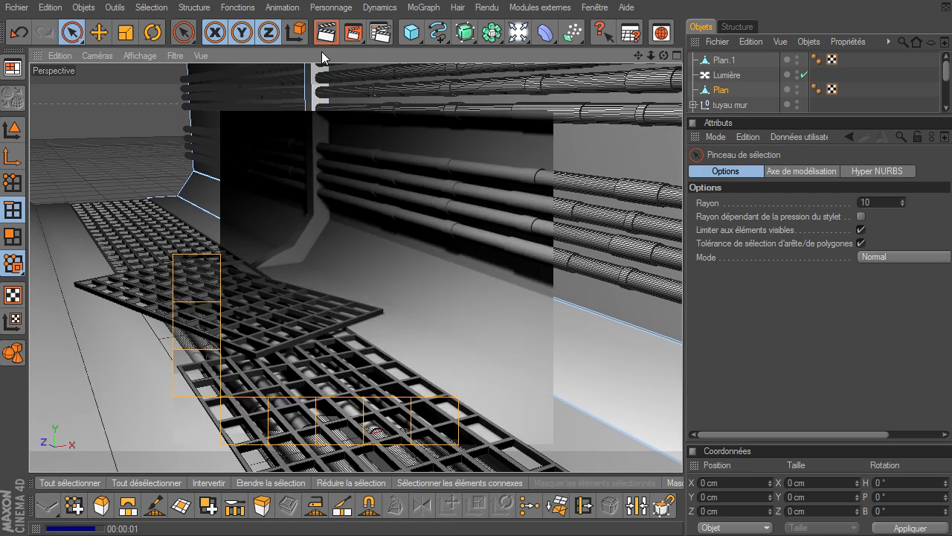
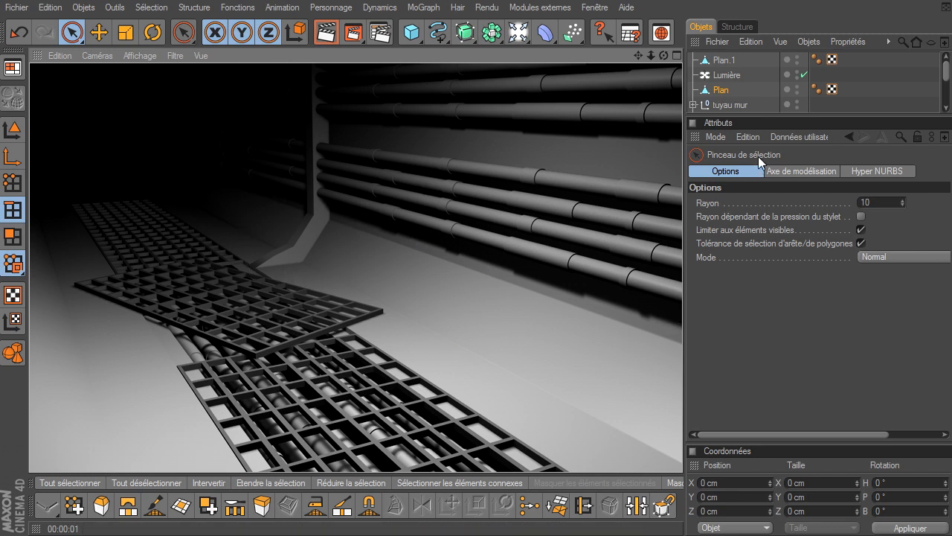
Step: Merge all eight cylinders of the tuyau mur group into one object, deleting the originals
{"action": "left_click_drag", "start_coordinate": [771, 116], "coordinate": [792, 248]}
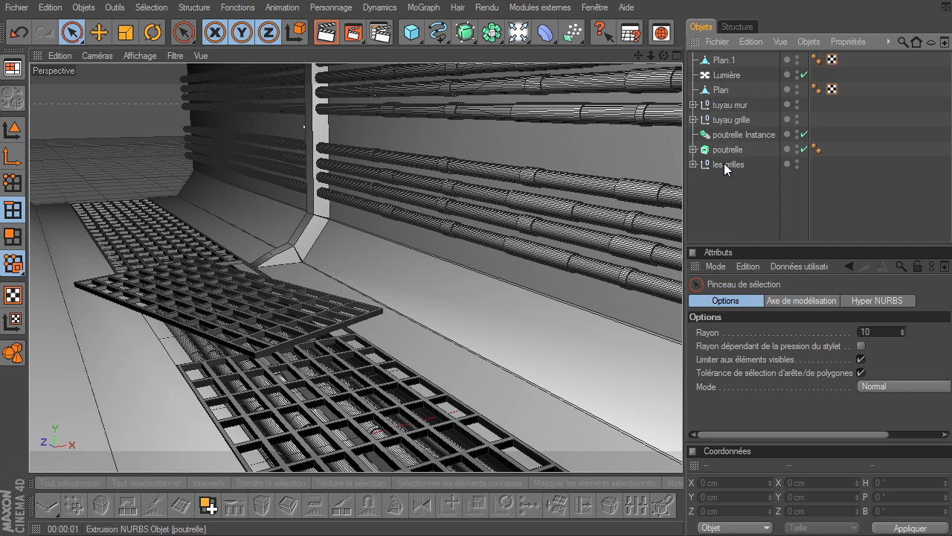
{"action": "left_click", "coordinate": [694, 105]}
{"action": "left_click", "coordinate": [693, 238]}
{"action": "scroll", "coordinate": [744, 149], "scroll_direction": "down", "scroll_amount": 5}
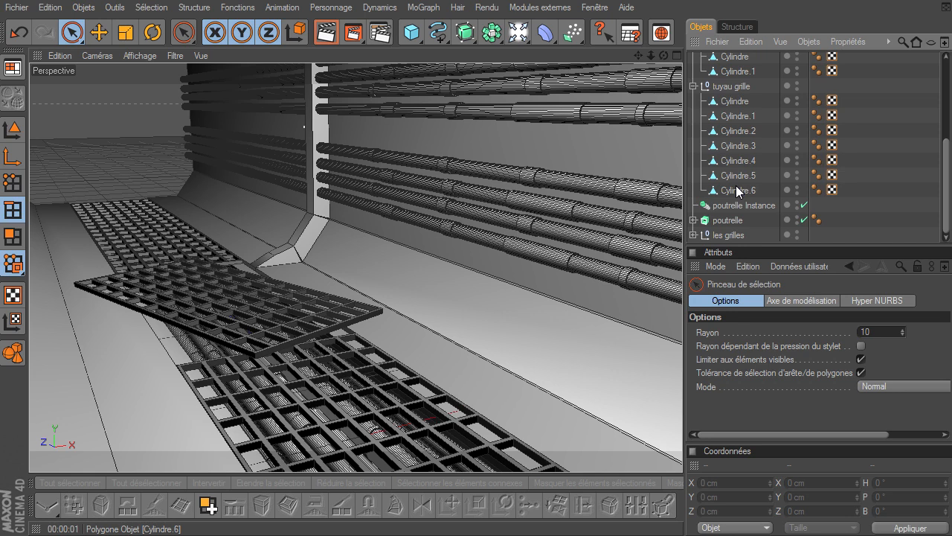
{"action": "scroll", "coordinate": [736, 186], "scroll_direction": "up", "scroll_amount": 3}
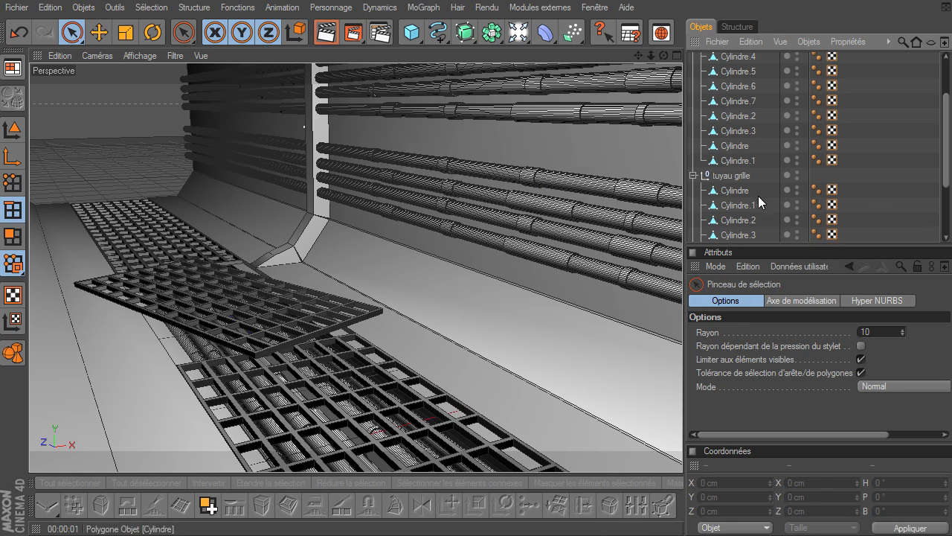
{"action": "scroll", "coordinate": [729, 157], "scroll_direction": "up", "scroll_amount": 2}
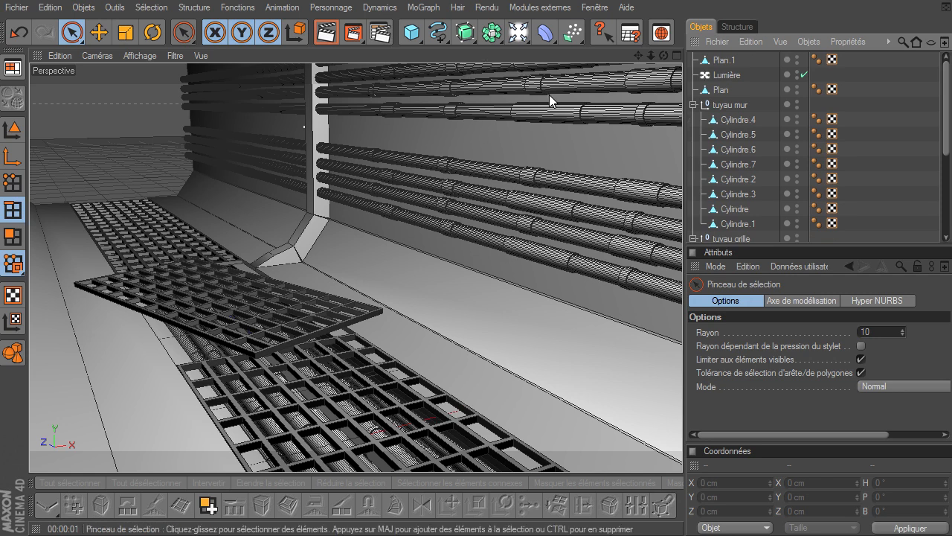
{"action": "left_click", "coordinate": [744, 120]}
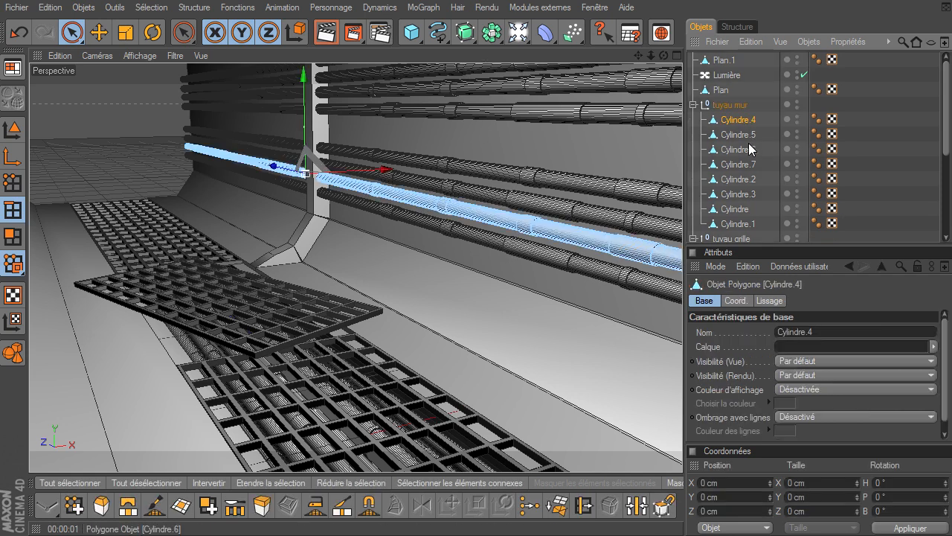
{"action": "left_click", "coordinate": [715, 224], "text": "shift"}
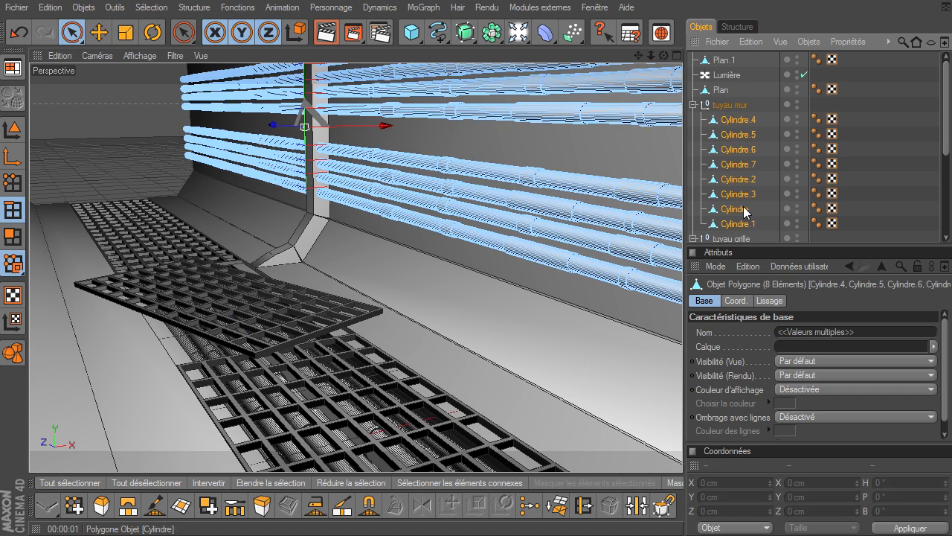
{"action": "right_click", "coordinate": [731, 121]}
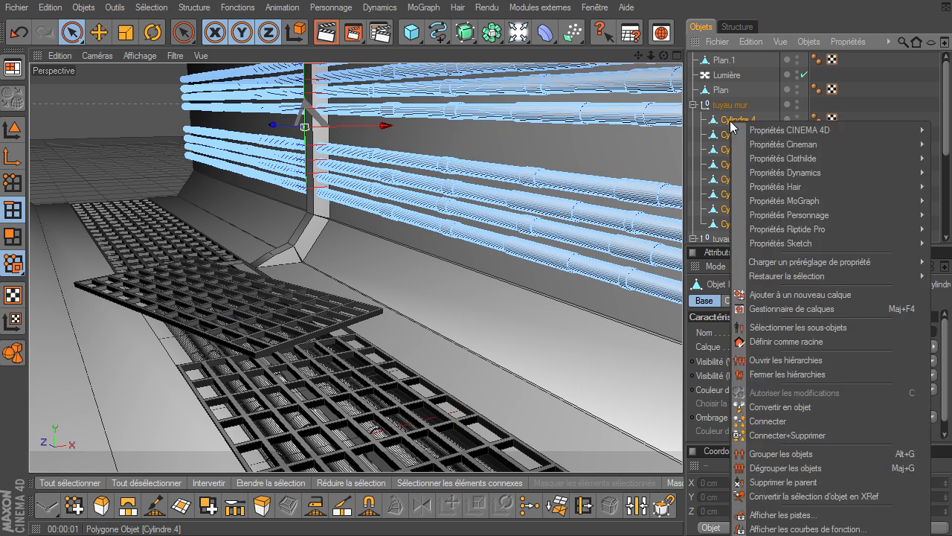
{"action": "left_click", "coordinate": [789, 436]}
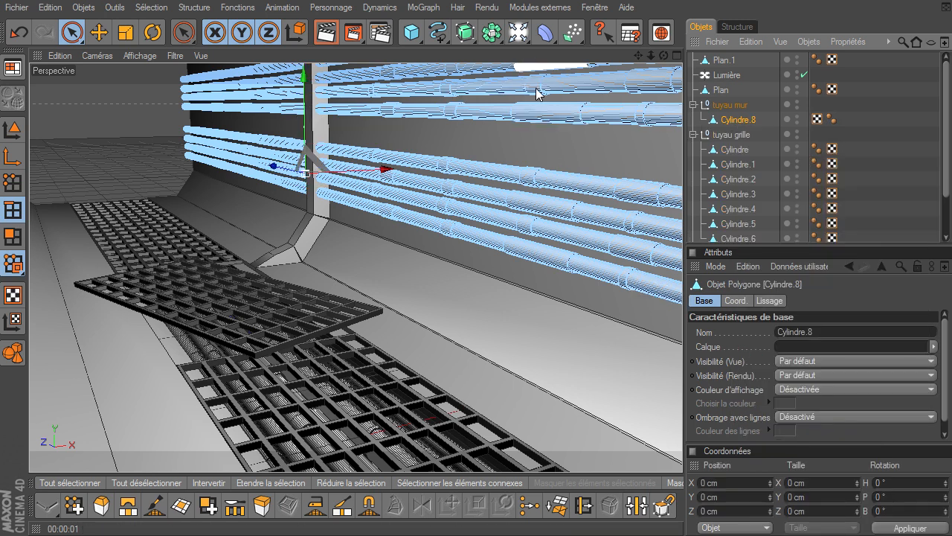
Step: Take the merged wall pipes out of the tuyau mur group and delete the empty group
{"action": "left_click_drag", "start_coordinate": [723, 119], "coordinate": [727, 95]}
{"action": "left_click", "coordinate": [726, 119]}
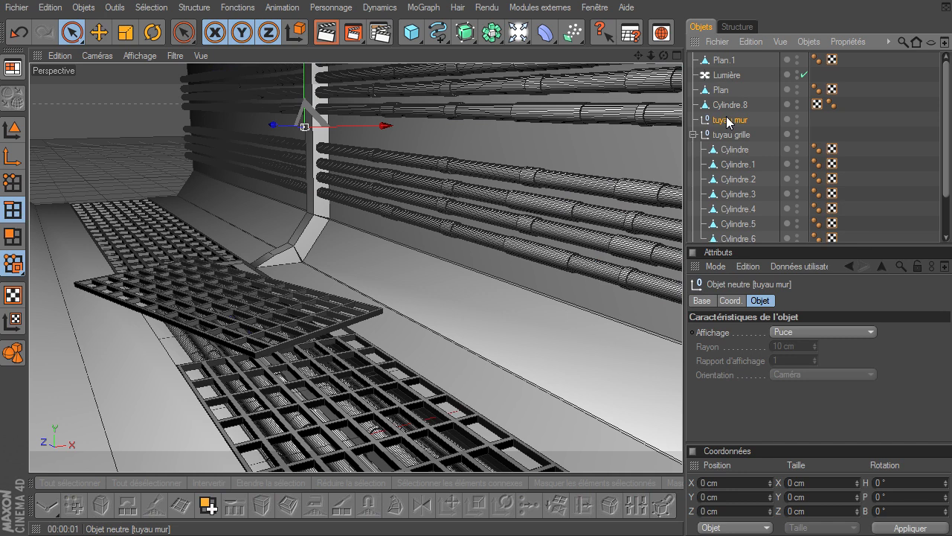
{"action": "key", "text": "Delete"}
Step: Merge the seven cylinders of the tuyau grille group into one object, deleting the originals, and take it out of the group
{"action": "left_click", "coordinate": [733, 134]}
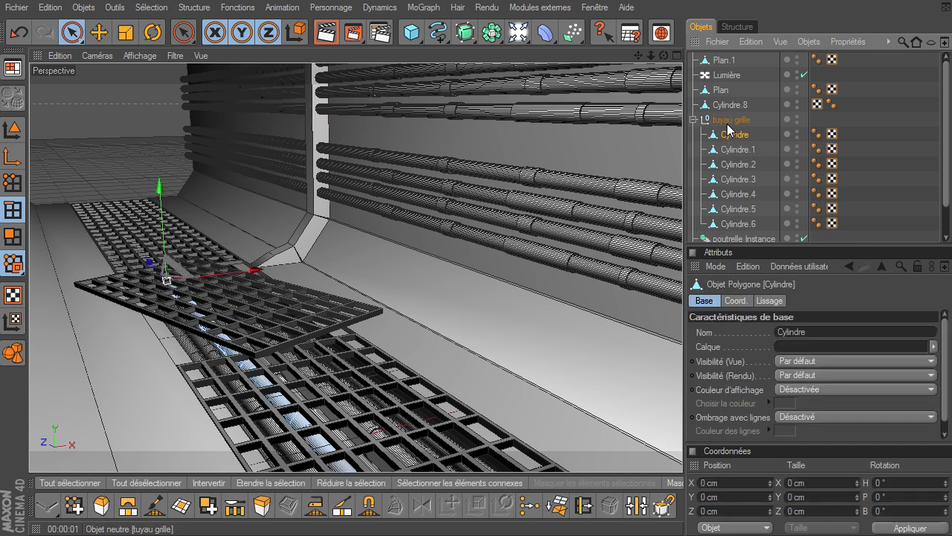
{"action": "left_click", "coordinate": [752, 224], "text": "shift"}
{"action": "right_click", "coordinate": [751, 224]}
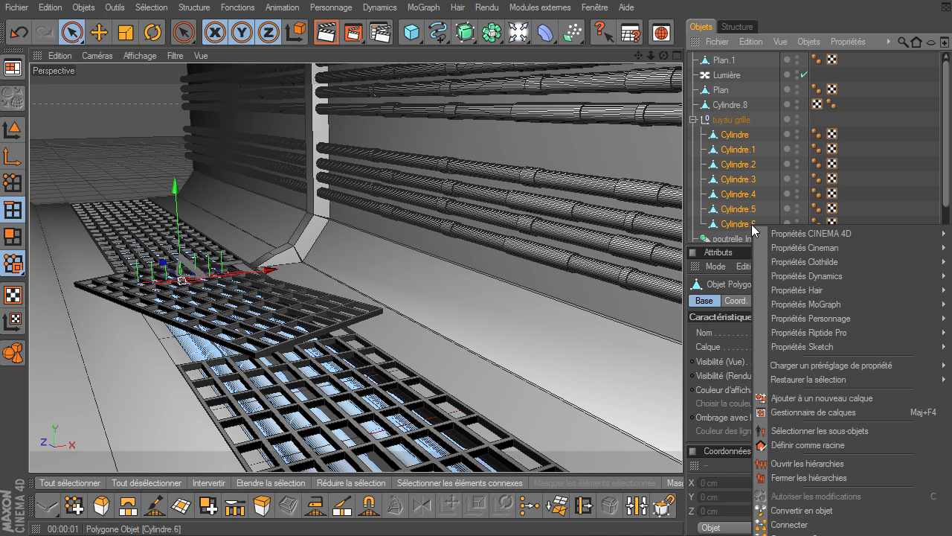
{"action": "left_click", "coordinate": [813, 527]}
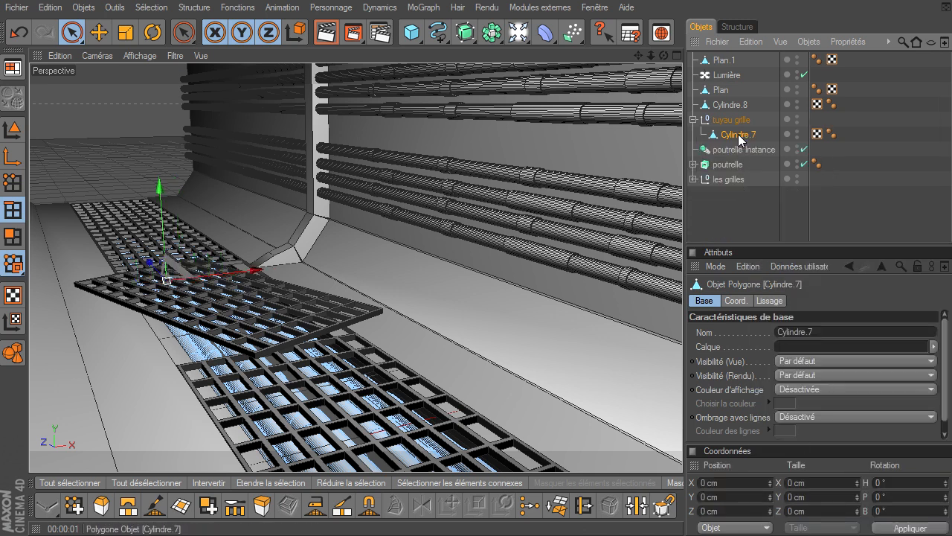
{"action": "left_click_drag", "start_coordinate": [741, 131], "coordinate": [741, 109]}
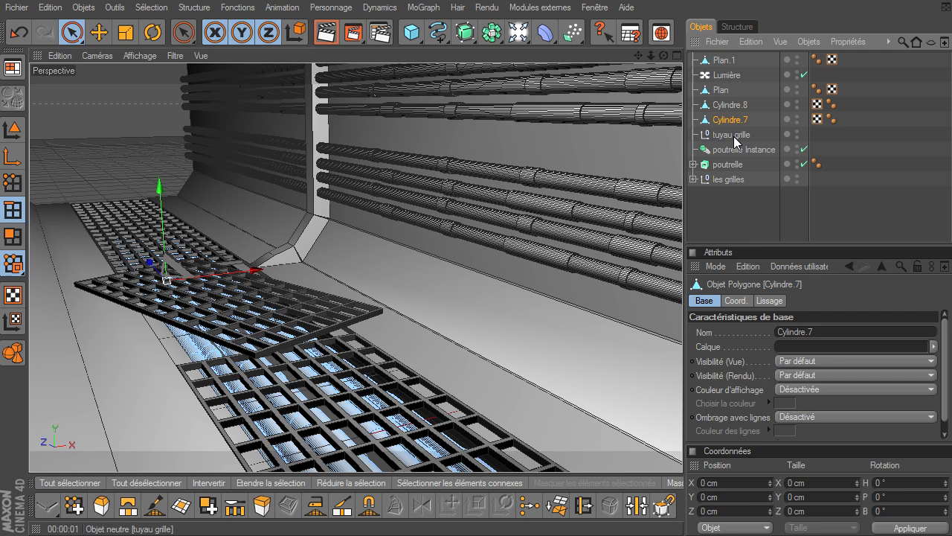
Step: Delete the empty tuyau grille group
{"action": "left_click", "coordinate": [735, 138]}
{"action": "key", "text": "Delete"}
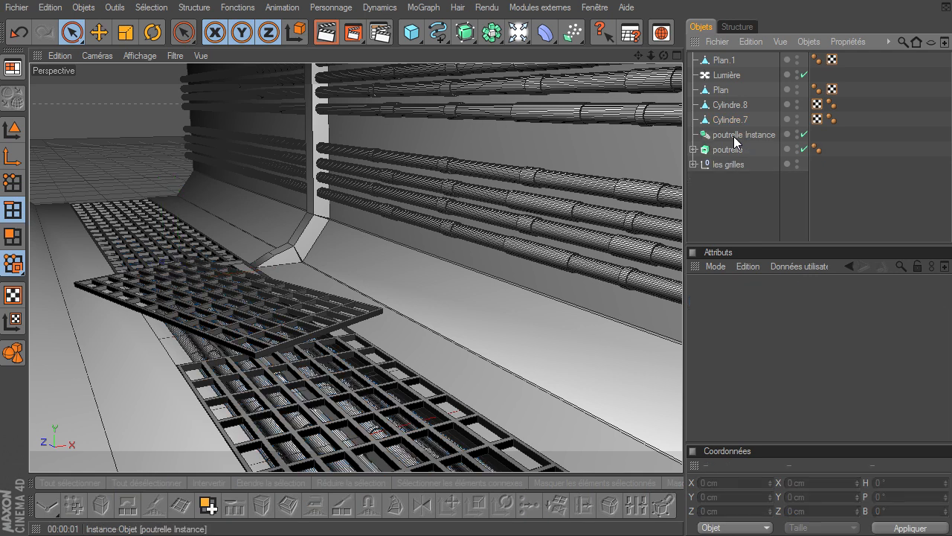
Step: Try to merge Plan.1, Lumière and Plan into one object, render the perspective view, and undo the merge
{"action": "left_click", "coordinate": [720, 60]}
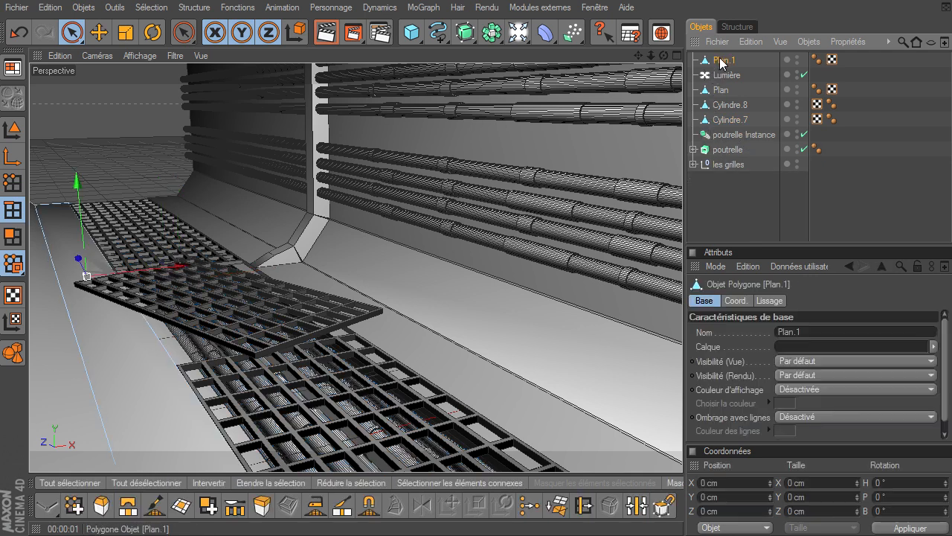
{"action": "left_click", "coordinate": [717, 95], "text": "shift"}
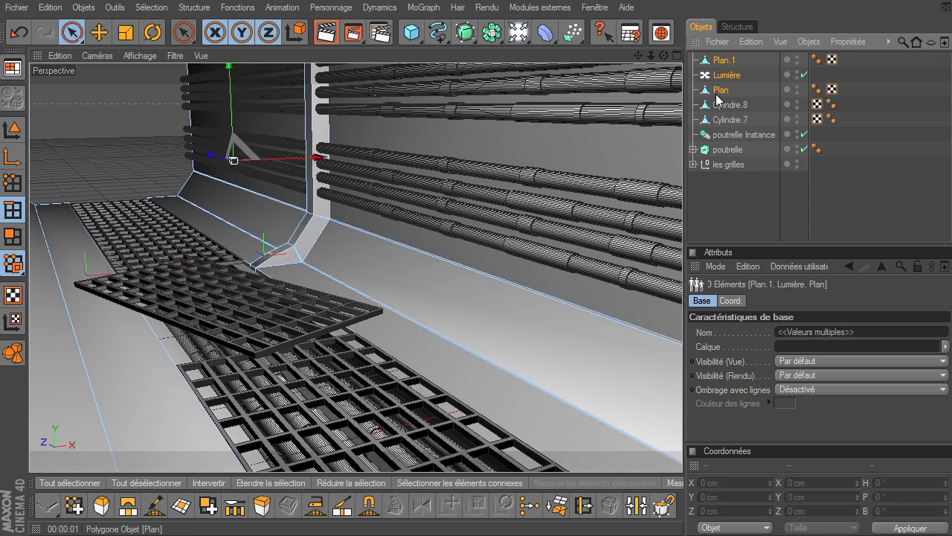
{"action": "right_click", "coordinate": [718, 98]}
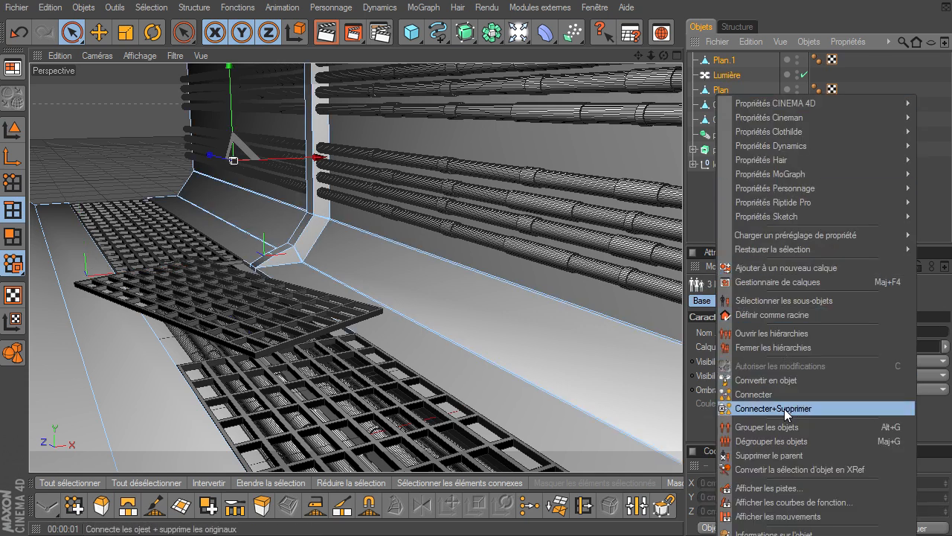
{"action": "left_click", "coordinate": [787, 409]}
{"action": "left_click", "coordinate": [755, 181]}
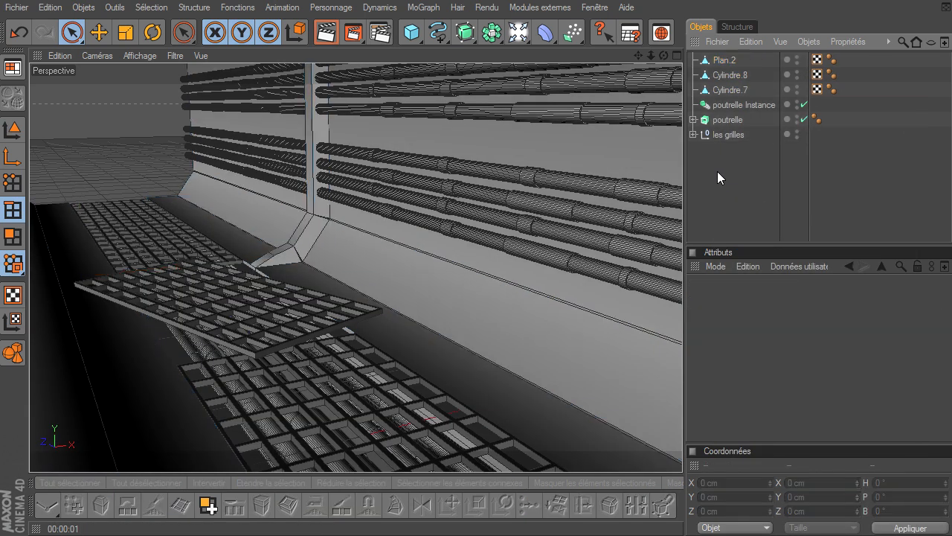
{"action": "left_click", "coordinate": [325, 32]}
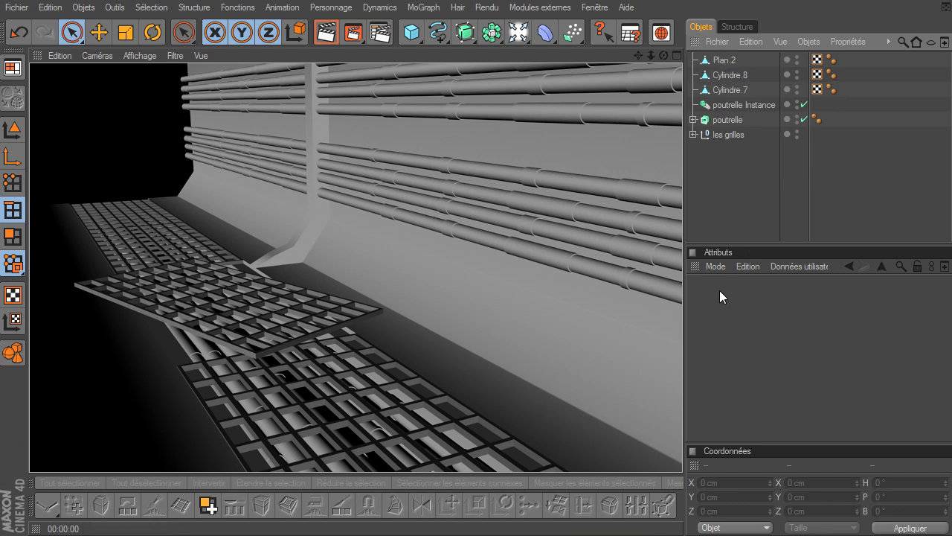
{"action": "key", "text": "ctrl+z"}
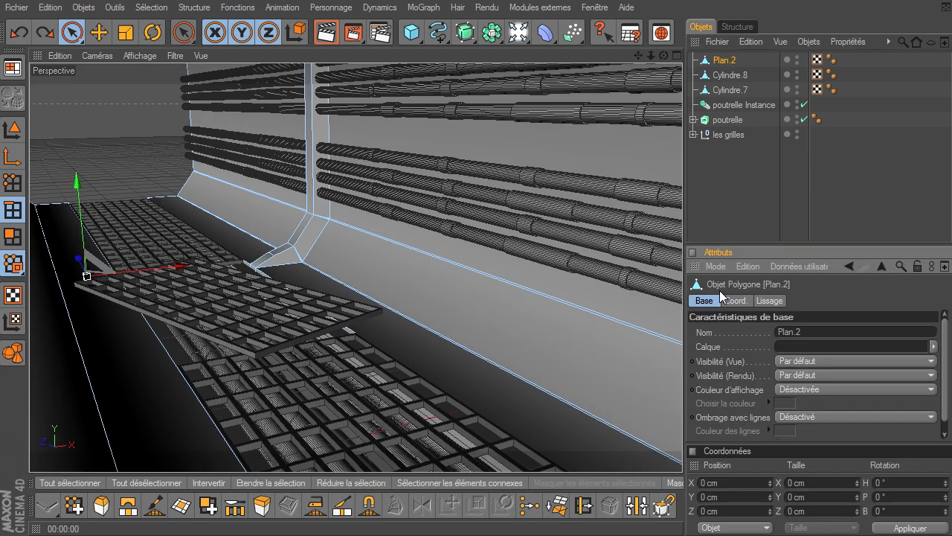
{"action": "key", "text": "ctrl+z"}
{"action": "left_click", "coordinate": [713, 202]}
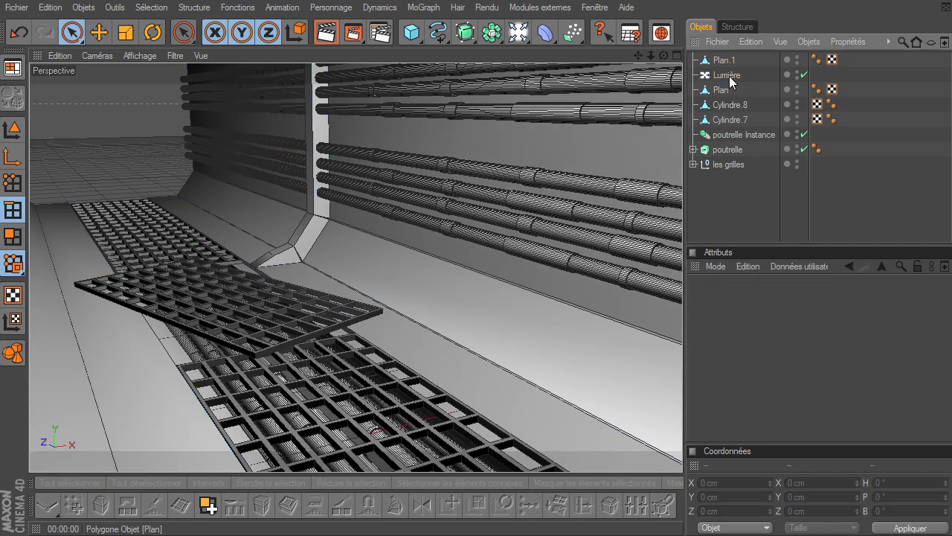
Step: Group Plan.1 and Plan together, leaving Lumière out, and expand the new group
{"action": "left_click", "coordinate": [729, 76]}
{"action": "key", "text": "Up"}
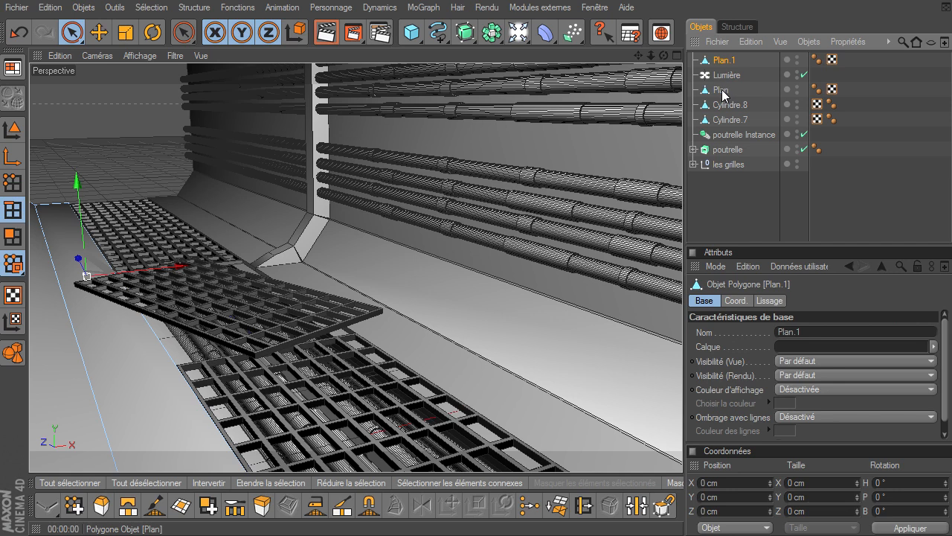
{"action": "left_click", "coordinate": [723, 91], "text": "shift"}
{"action": "left_click", "coordinate": [721, 76], "text": "ctrl"}
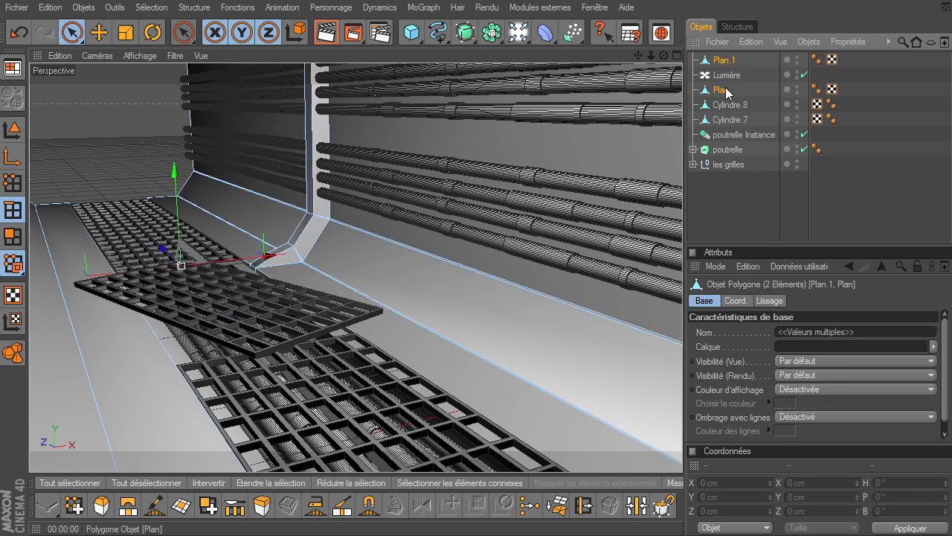
{"action": "key", "text": "alt+g"}
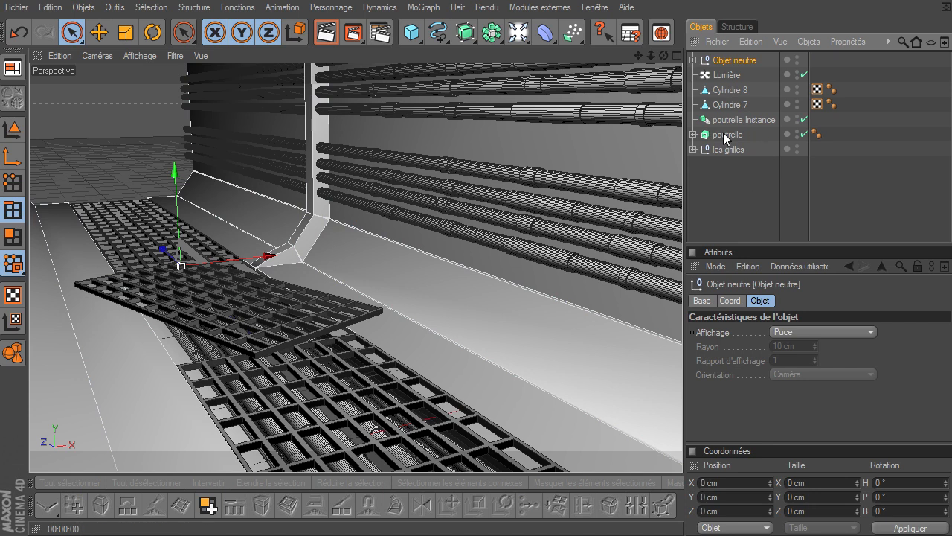
{"action": "left_click", "coordinate": [693, 65]}
{"action": "left_click", "coordinate": [693, 61]}
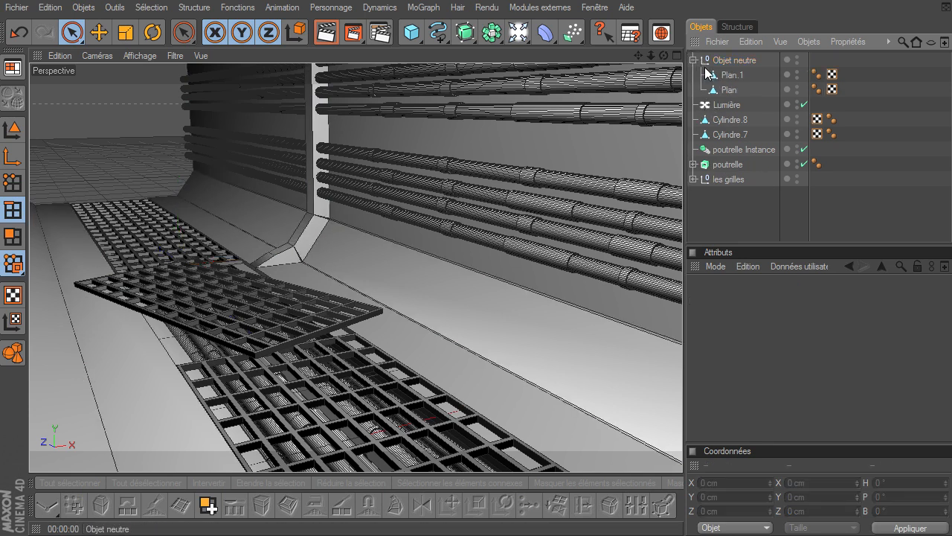
Step: Merge Plan.1 and Plan inside their group into one object, deleting the originals
{"action": "left_click", "coordinate": [715, 75]}
{"action": "left_click", "coordinate": [719, 90], "text": "shift"}
{"action": "right_click", "coordinate": [719, 90]}
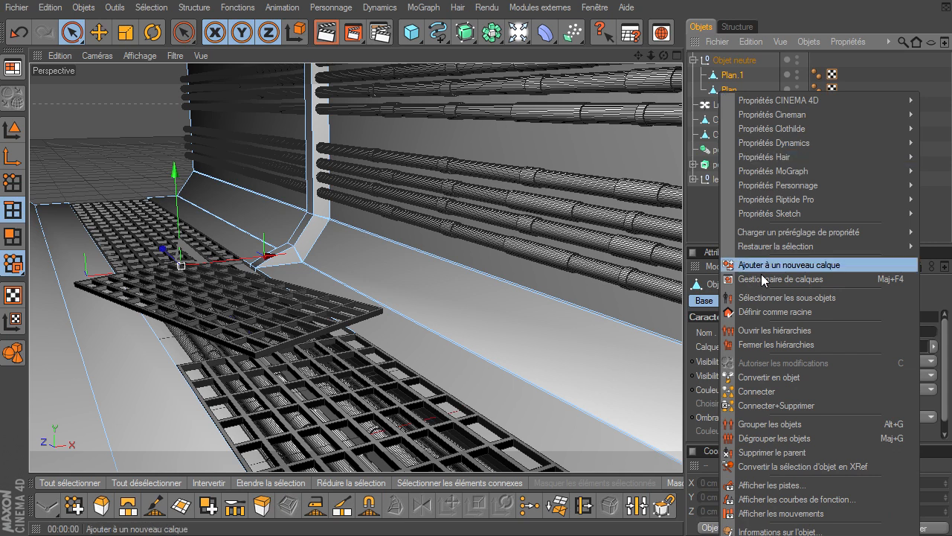
{"action": "left_click", "coordinate": [793, 405]}
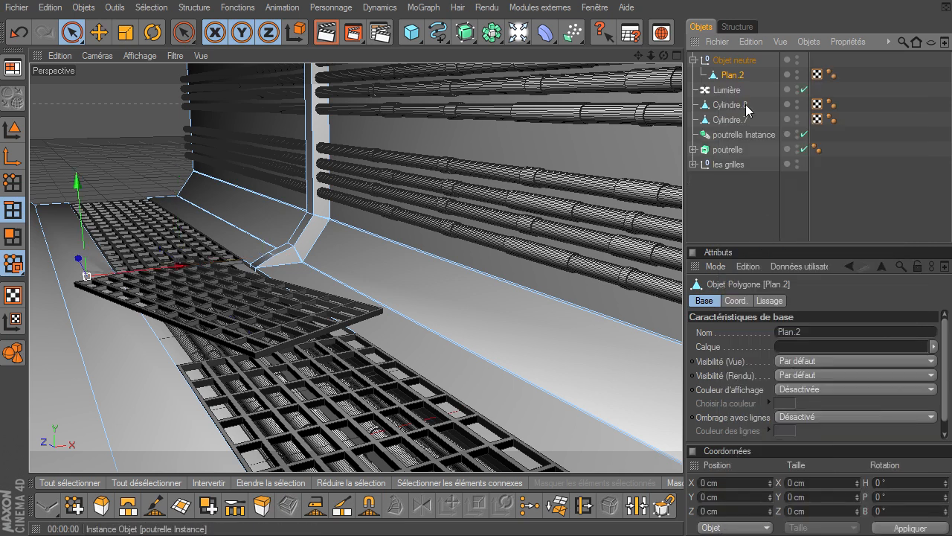
Step: Take the merged plane out of its group, place it last in the object hierarchy, and delete the empty group
{"action": "left_click_drag", "start_coordinate": [737, 77], "coordinate": [741, 160]}
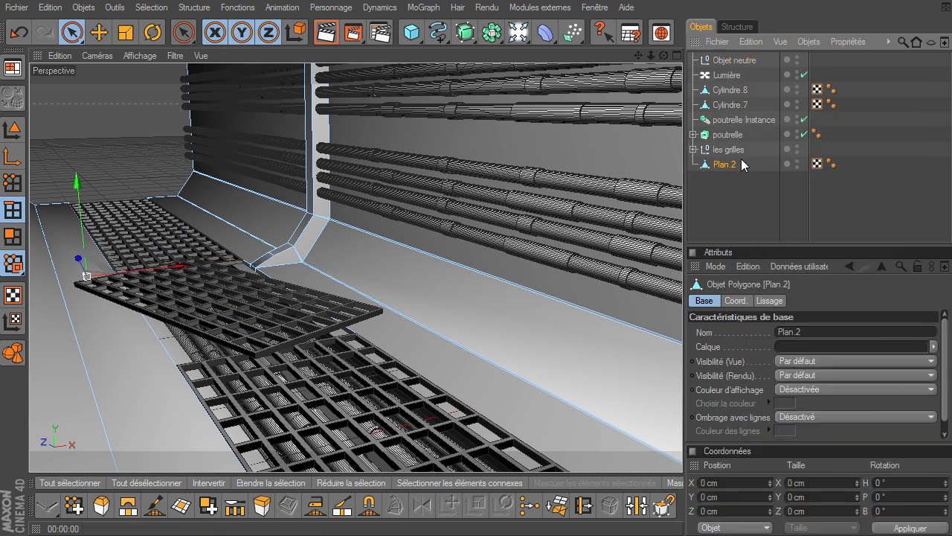
{"action": "left_click", "coordinate": [751, 61]}
{"action": "key", "text": "Delete"}
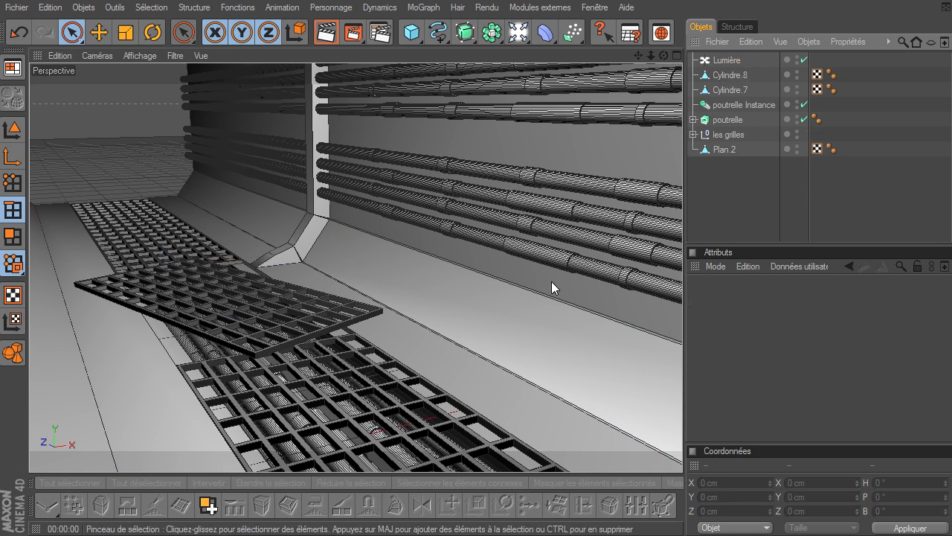
Step: Switch to model mode and rename the merged wall pipes object Cylindre.8 as tuyaux mur
{"action": "left_click", "coordinate": [726, 76]}
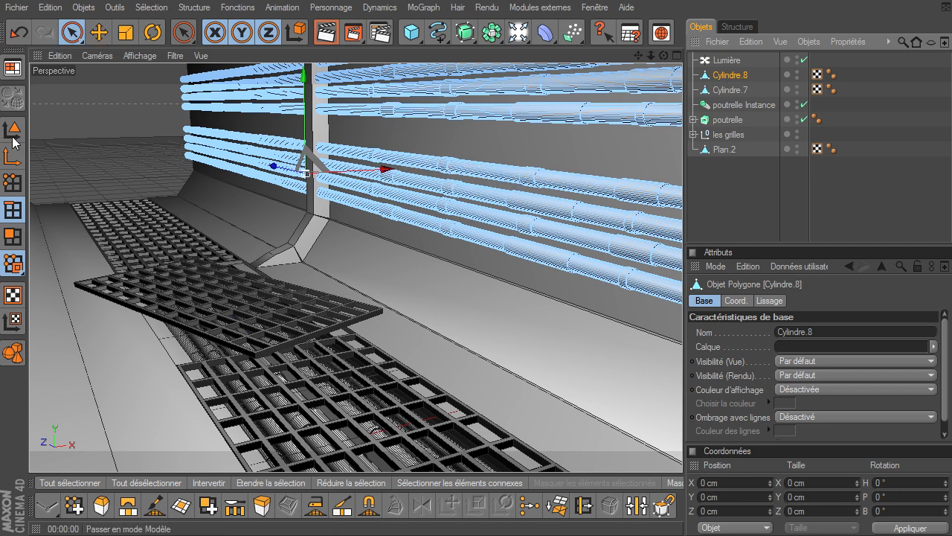
{"action": "left_click", "coordinate": [13, 138]}
{"action": "double_click", "coordinate": [719, 75]}
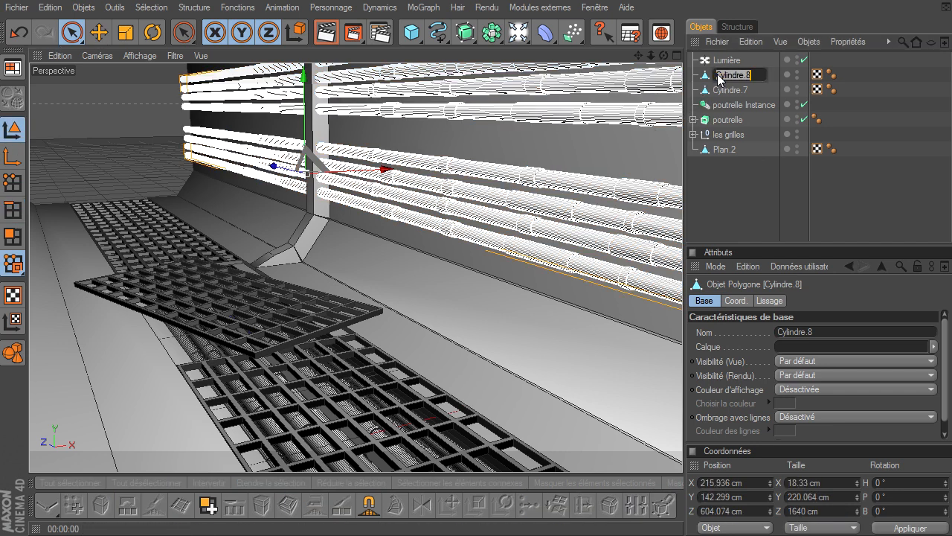
{"action": "key", "text": "BackSpace"}
{"action": "type", "text": "tuy"}
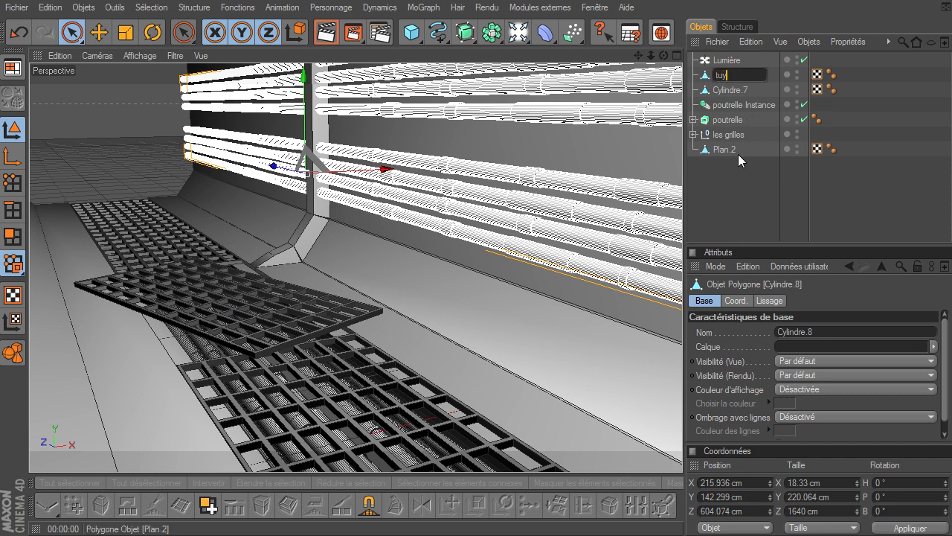
{"action": "type", "text": "aux mur"}
{"action": "key", "text": "Return"}
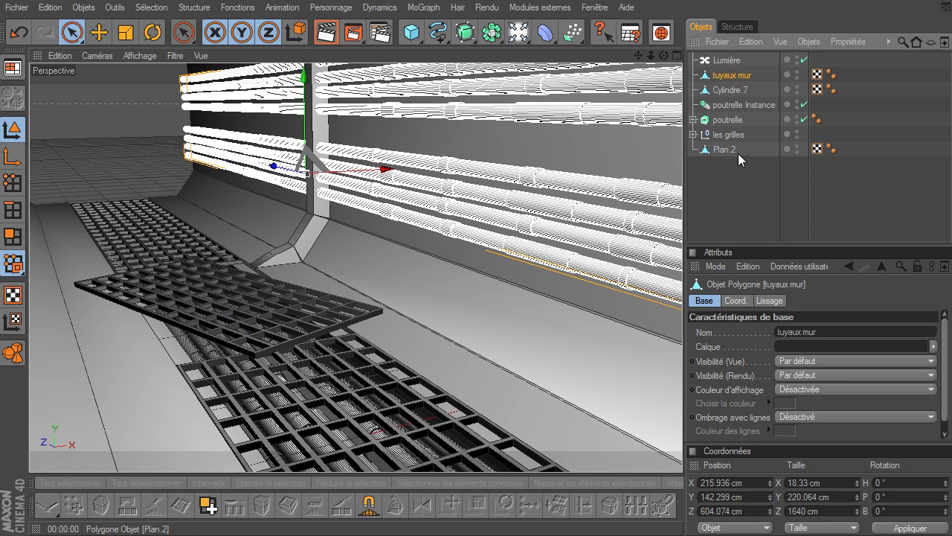
Step: Rename the merged pipes under the grating as tuyaux grille and the merged plane as mur
{"action": "double_click", "coordinate": [733, 90]}
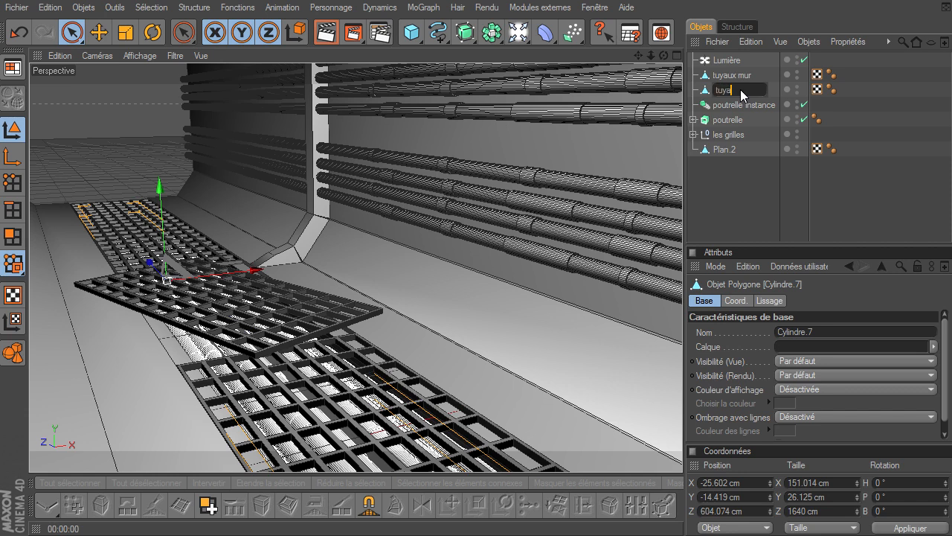
{"action": "type", "text": "tuyaux grille"}
{"action": "key", "text": "Return"}
{"action": "double_click", "coordinate": [728, 149]}
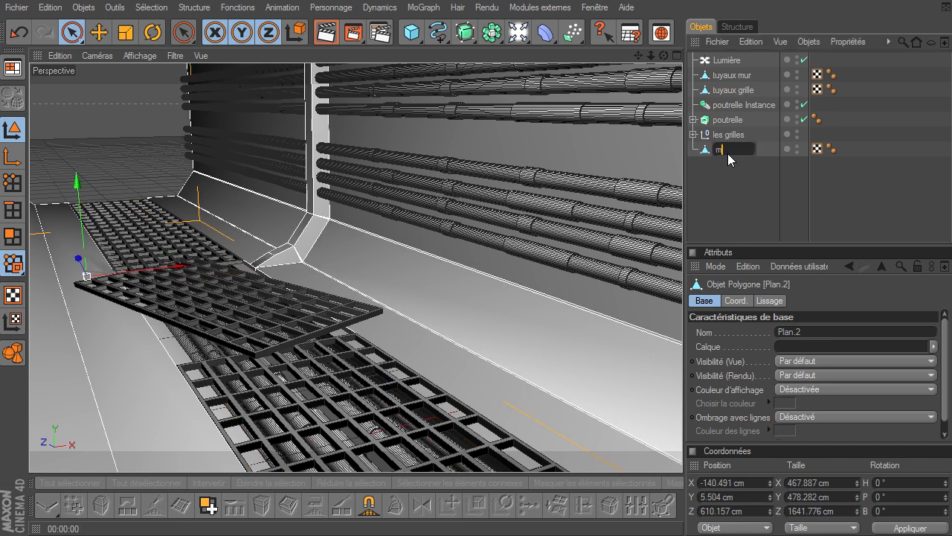
{"action": "key", "text": "Return"}
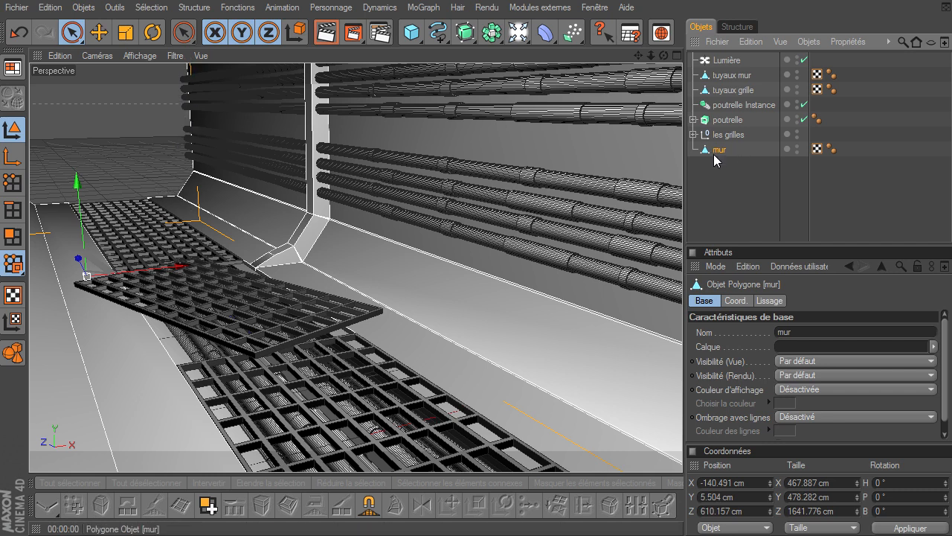
Step: Group all corridor objects except Lumière into one group and duplicate that group
{"action": "left_click", "coordinate": [726, 77], "text": "ctrl"}
{"action": "left_click", "coordinate": [722, 90], "text": "ctrl"}
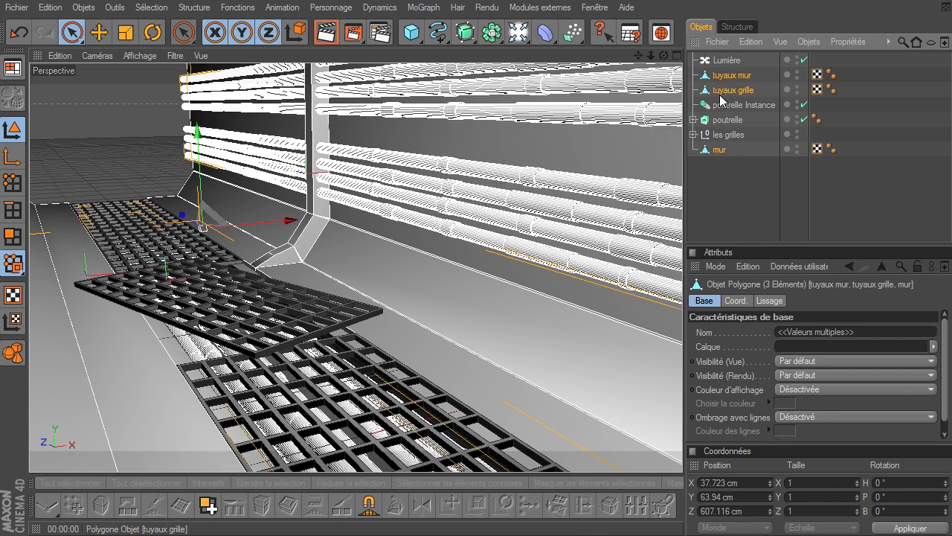
{"action": "left_click", "coordinate": [720, 106], "text": "ctrl"}
{"action": "left_click", "coordinate": [726, 120], "text": "ctrl"}
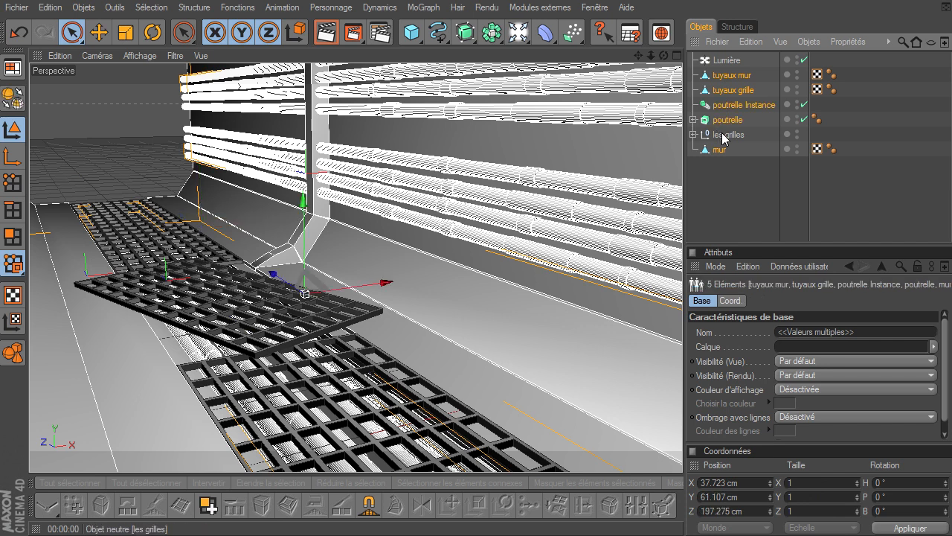
{"action": "left_click", "coordinate": [726, 134], "text": "ctrl"}
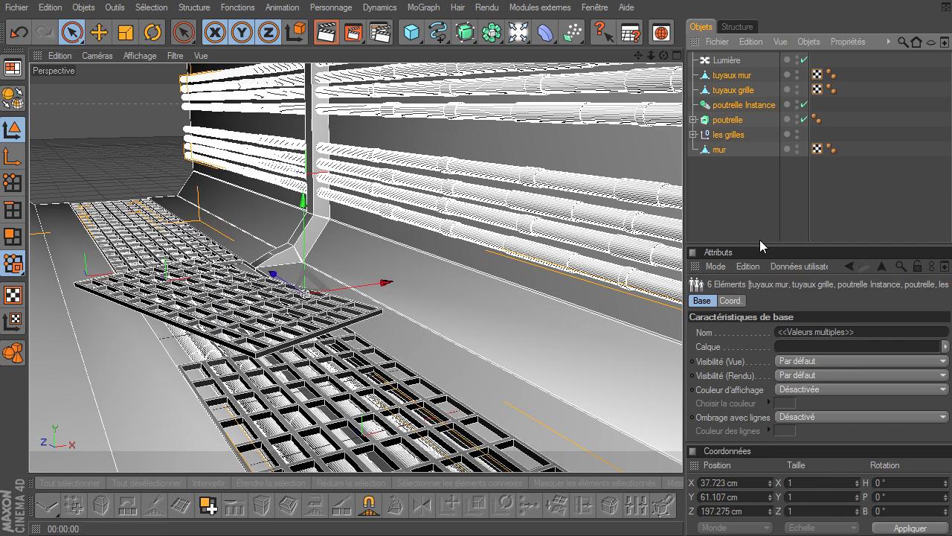
{"action": "key", "text": "alt+g"}
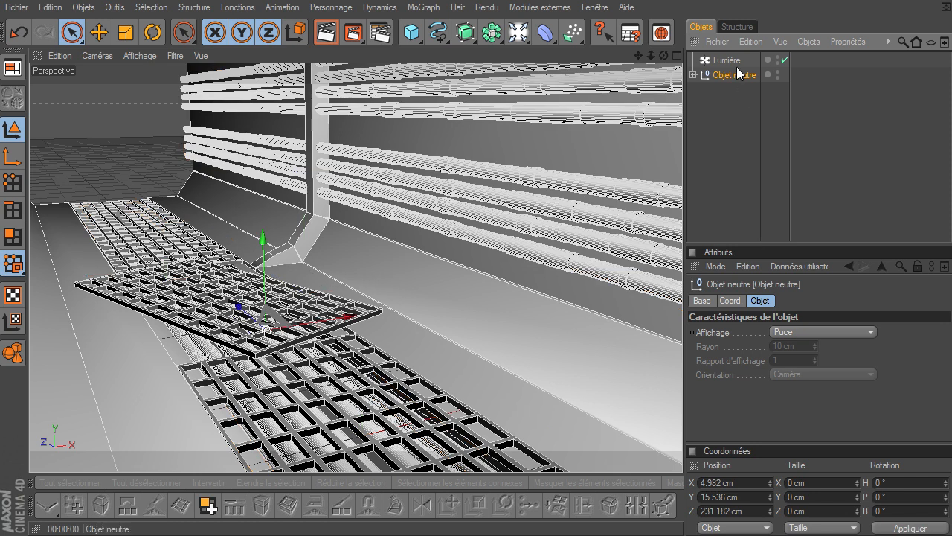
{"action": "left_click_drag", "start_coordinate": [734, 83], "coordinate": [733, 102], "text": "ctrl"}
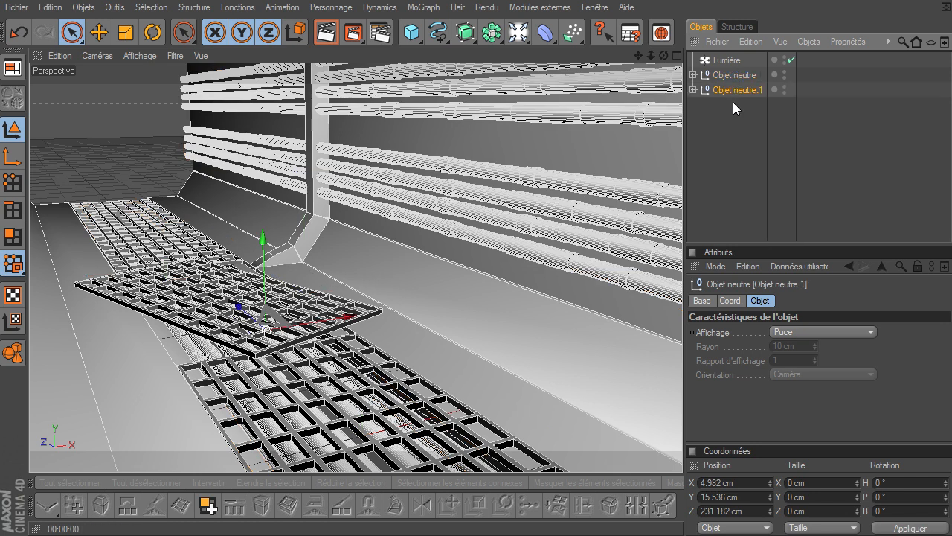
Step: Move the duplicated corridor group along Z to about 1892 cm and rotate its heading to 90°
{"action": "left_click", "coordinate": [152, 33]}
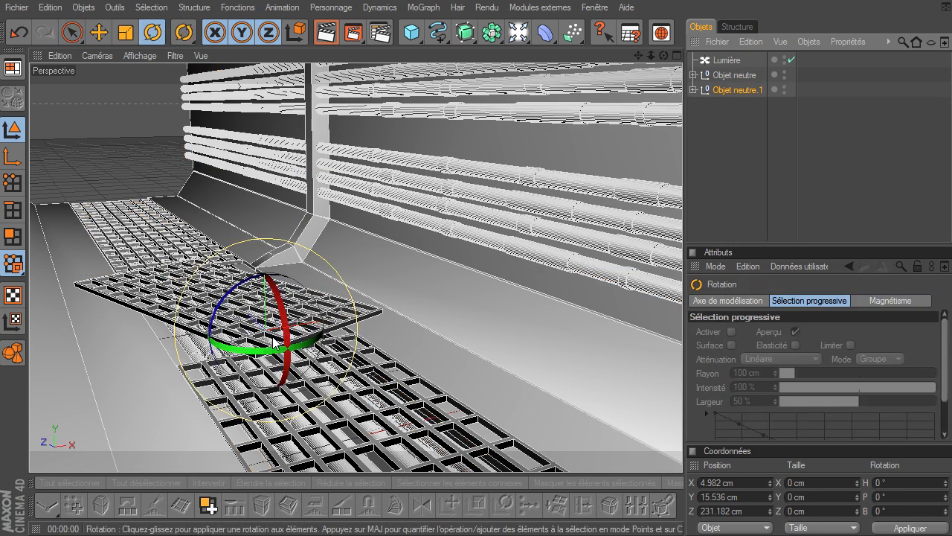
{"action": "left_click", "coordinate": [98, 32]}
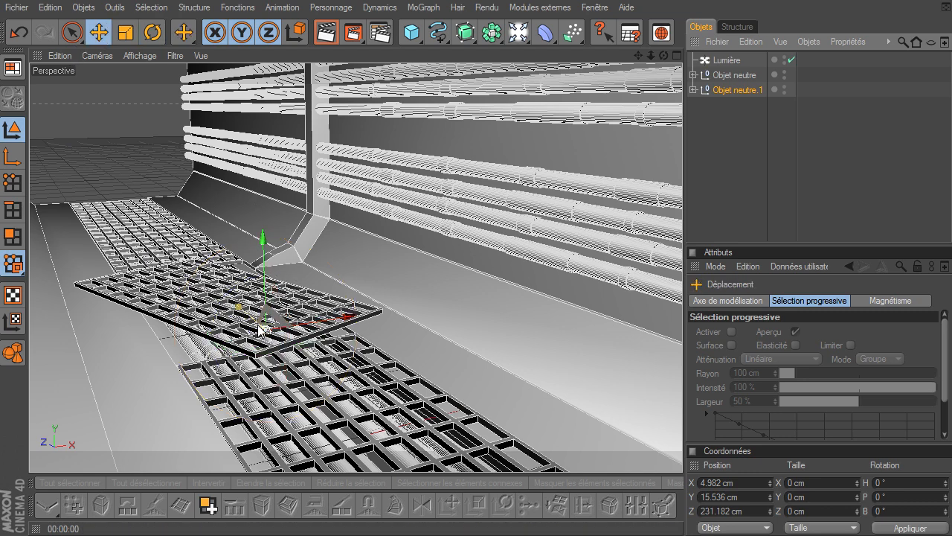
{"action": "left_click_drag", "start_coordinate": [238, 311], "coordinate": [681, 368]}
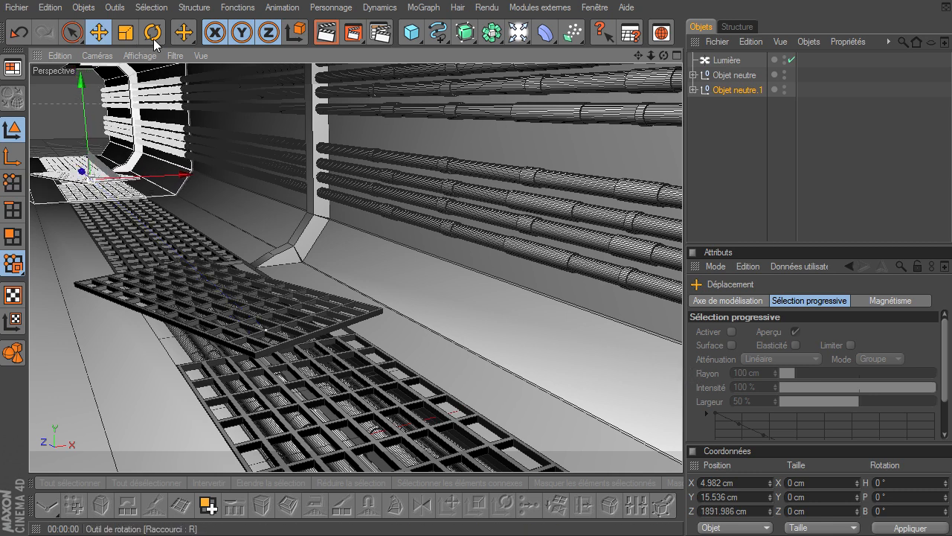
{"action": "left_click", "coordinate": [152, 37]}
{"action": "left_click_drag", "start_coordinate": [82, 180], "coordinate": [135, 186]}
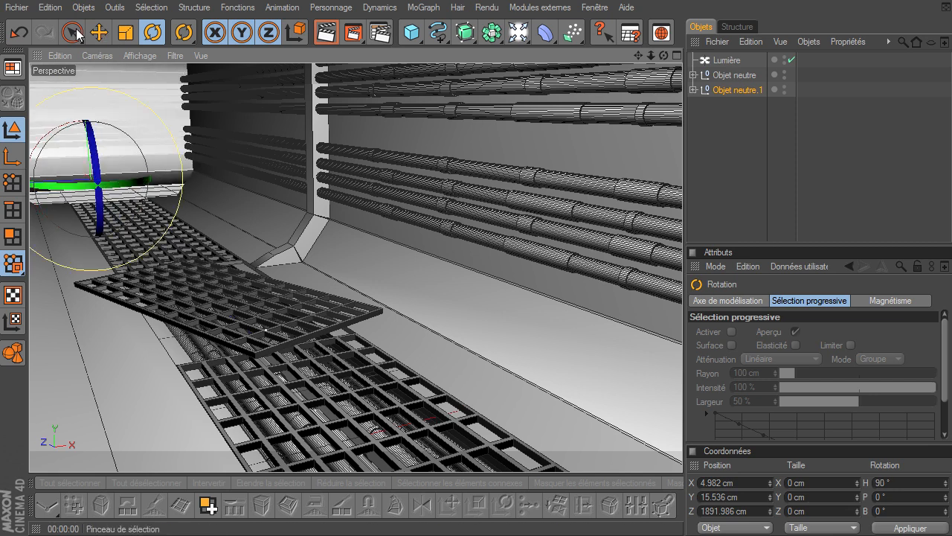
Step: Delete the polygon of the duplicated group's mur object that blocks the far end of the corridor
{"action": "left_click", "coordinate": [72, 32]}
{"action": "left_click", "coordinate": [12, 236]}
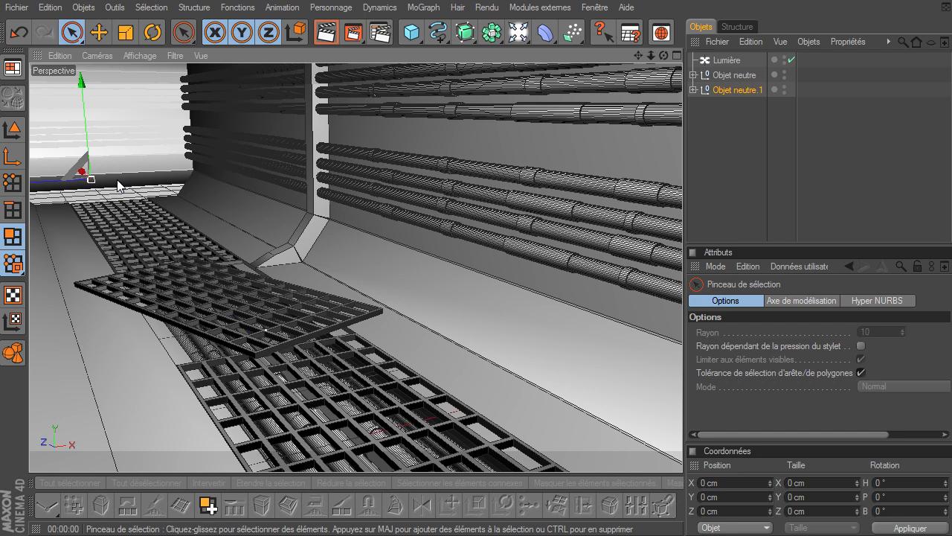
{"action": "left_click", "coordinate": [694, 89]}
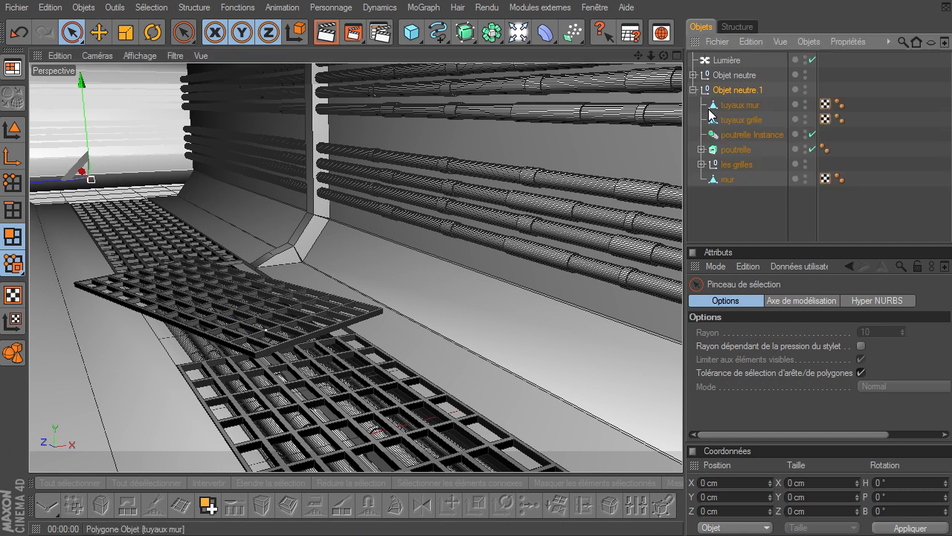
{"action": "left_click", "coordinate": [730, 180]}
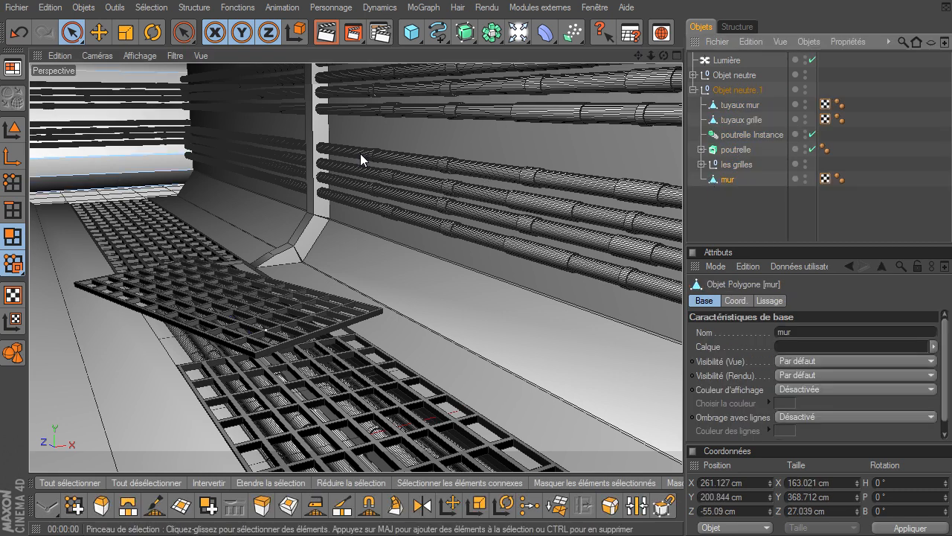
{"action": "left_click", "coordinate": [171, 186]}
{"action": "key", "text": "Delete"}
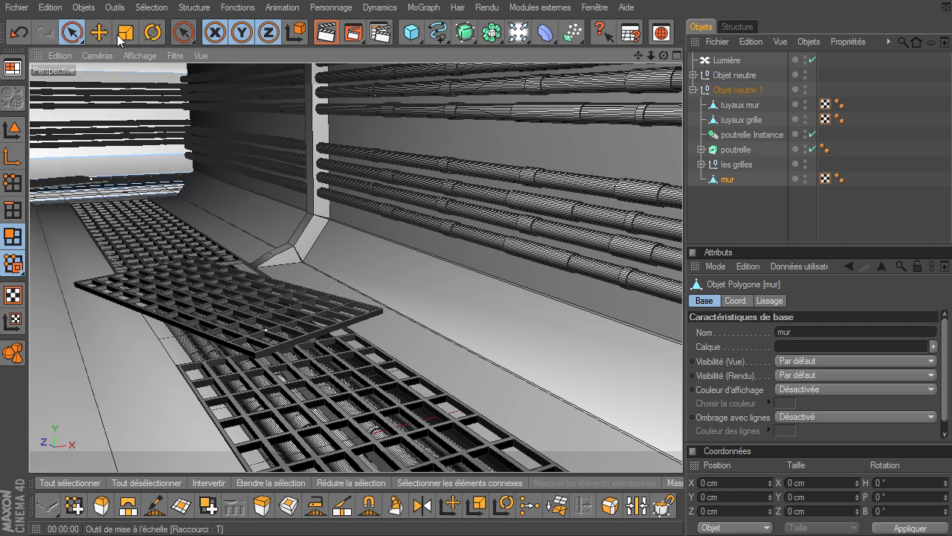
{"action": "left_click", "coordinate": [71, 32]}
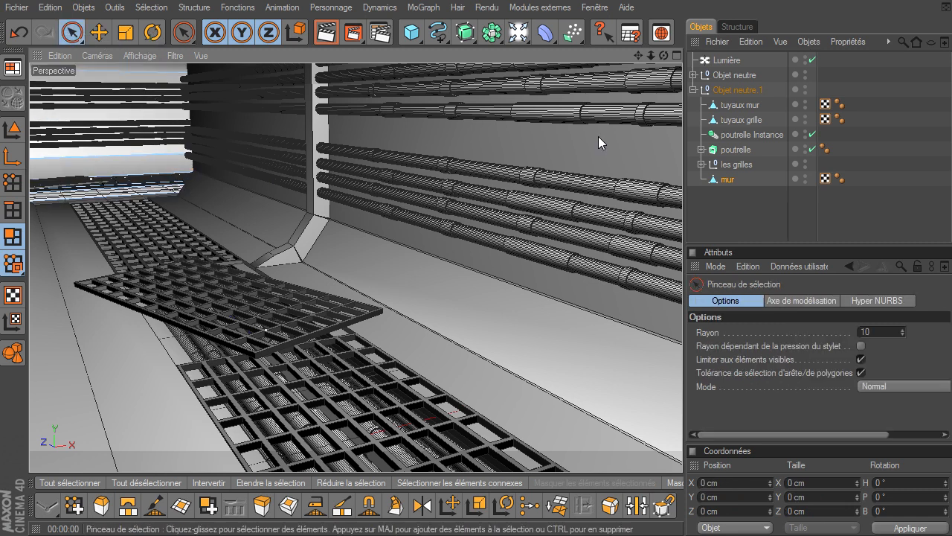
Step: Render the view with the rotated duplicate in place and delete the duplicated corridor group
{"action": "left_click", "coordinate": [733, 90]}
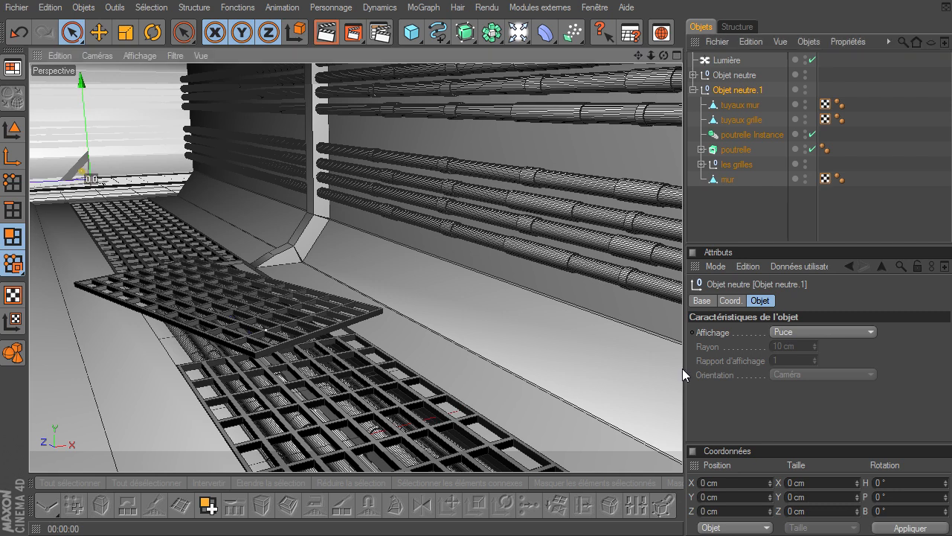
{"action": "left_click_drag", "start_coordinate": [67, 159], "coordinate": [81, 171]}
{"action": "left_click", "coordinate": [325, 33]}
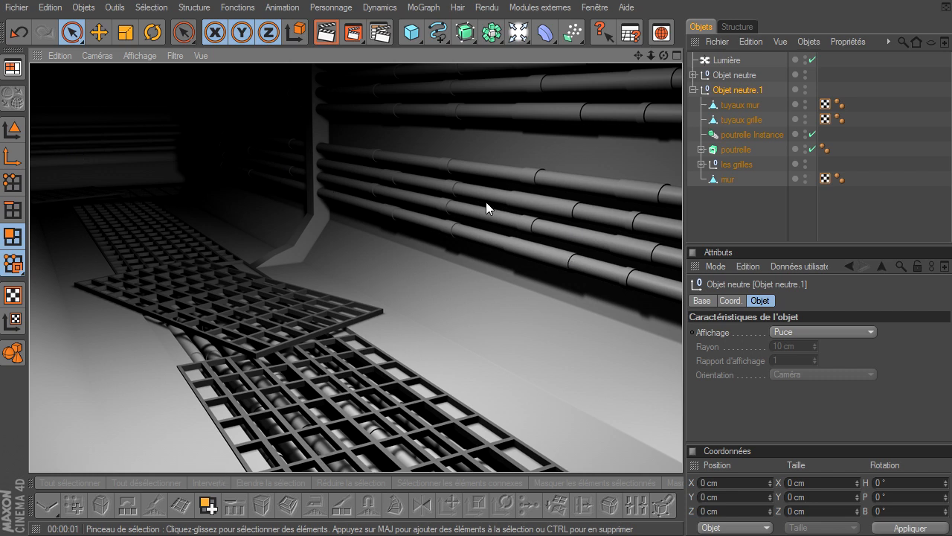
{"action": "left_click", "coordinate": [726, 89]}
{"action": "key", "text": "Delete"}
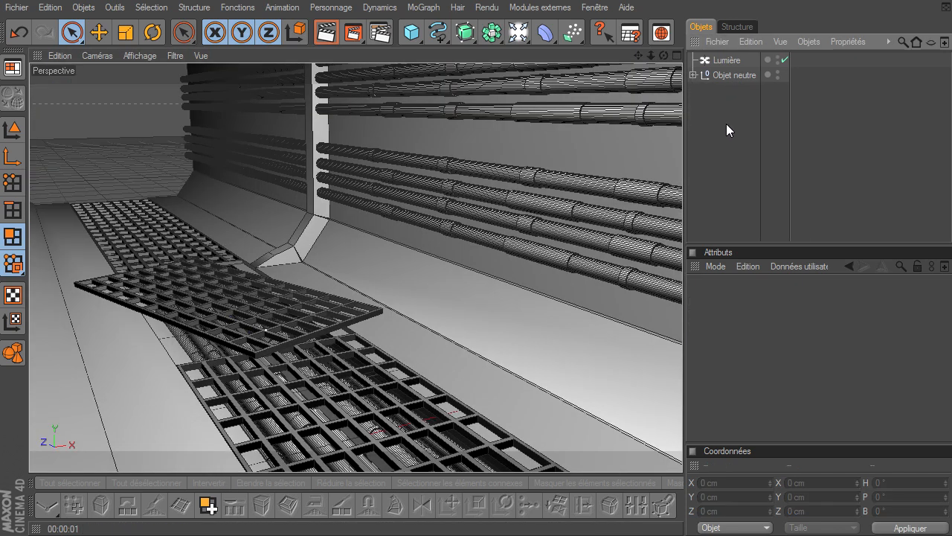
Step: Select the remaining corridor group, reframe the perspective on its wall pipes and grating, and render the view
{"action": "left_click", "coordinate": [735, 75]}
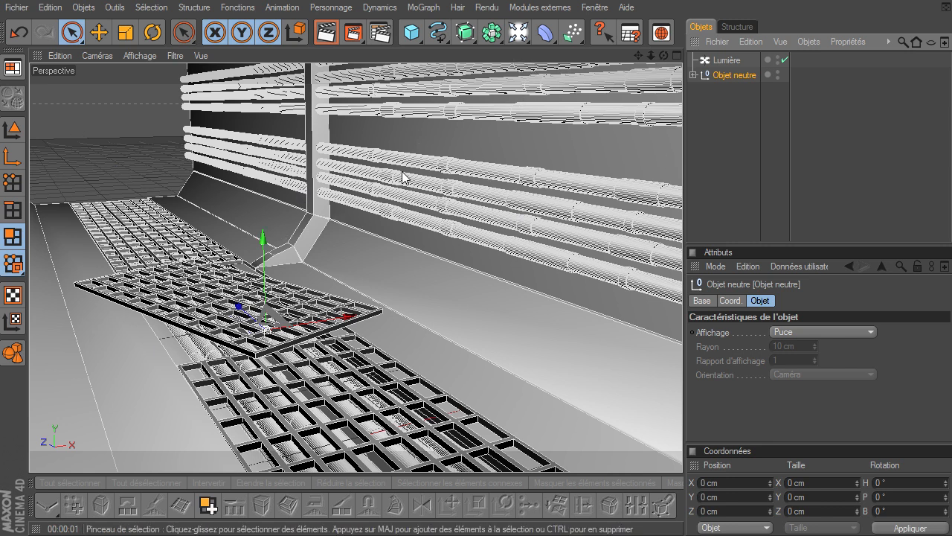
{"action": "left_click_drag", "start_coordinate": [641, 55], "coordinate": [626, 113]}
{"action": "left_click_drag", "start_coordinate": [664, 58], "coordinate": [682, 368]}
{"action": "left_click_drag", "start_coordinate": [651, 55], "coordinate": [157, 90]}
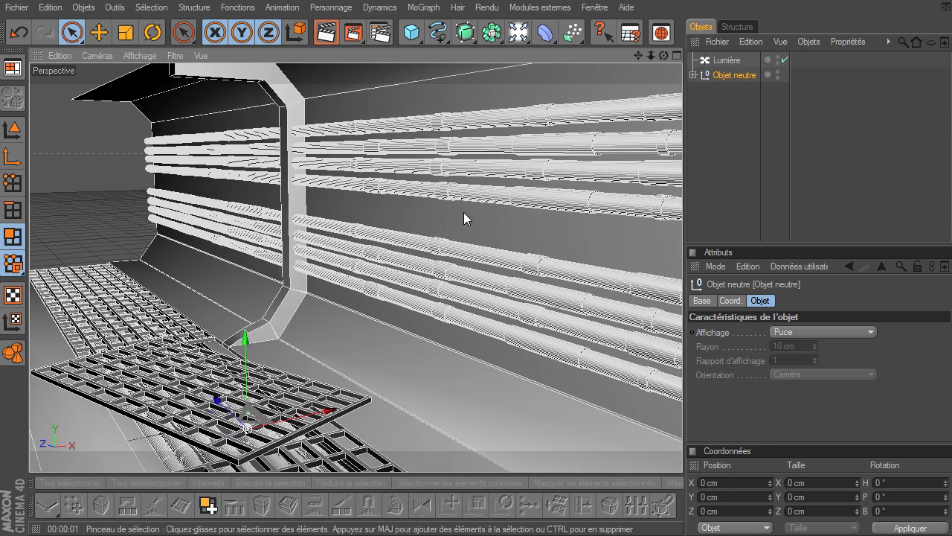
{"action": "left_click_drag", "start_coordinate": [637, 56], "coordinate": [684, 370]}
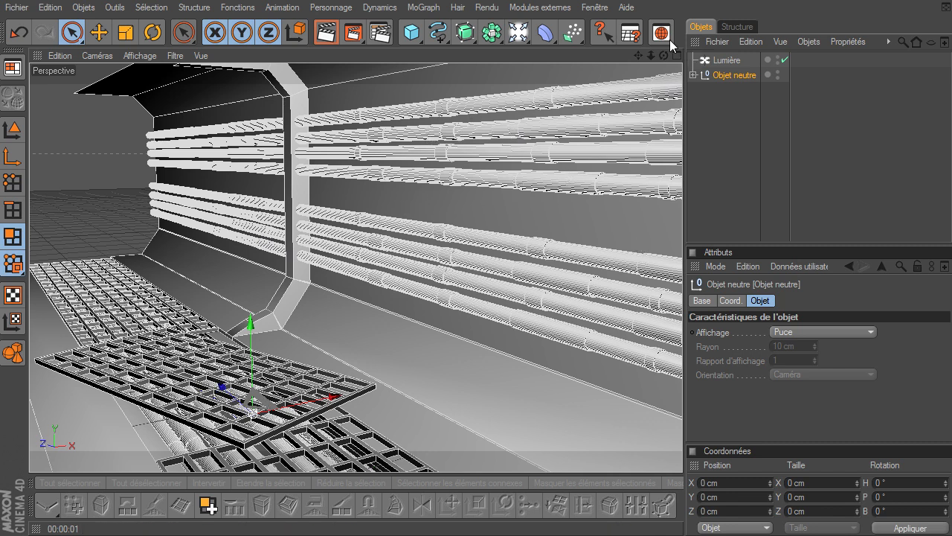
{"action": "mouse_move", "coordinate": [642, 54]}
{"action": "left_mouse_down"}
{"action": "mouse_move", "coordinate": [654, 149]}
{"action": "mouse_move", "coordinate": [640, 55]}
{"action": "left_mouse_up"}
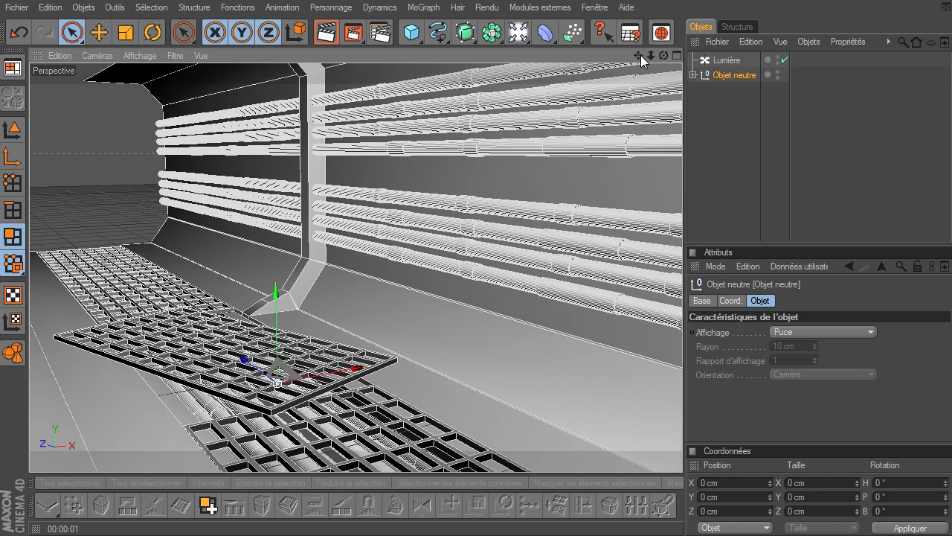
{"action": "left_click", "coordinate": [325, 32]}
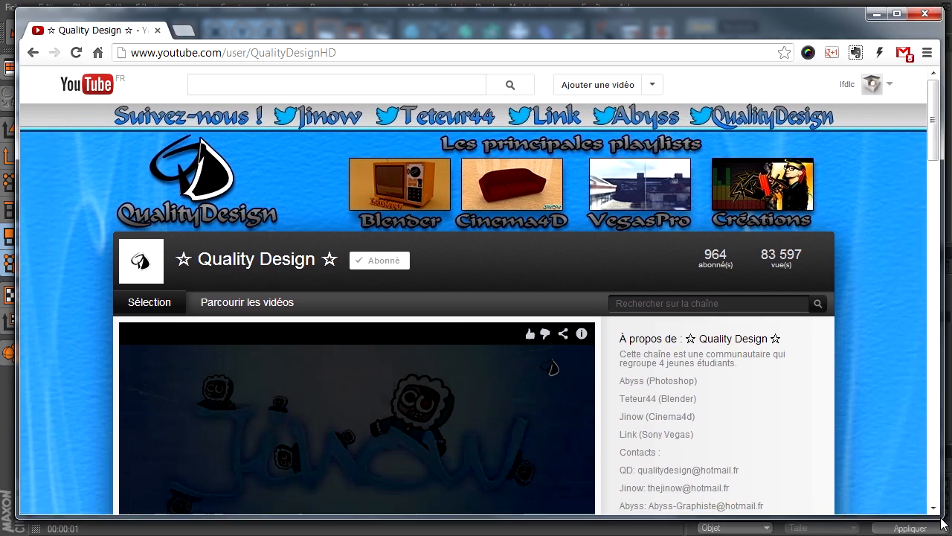
Step: Switch to the browser and open [QDMonth] #1 - DeadPixel PC à gagner from the Quality Design channel's uploaded videos
{"action": "scroll", "coordinate": [887, 467], "scroll_direction": "down", "scroll_amount": 2}
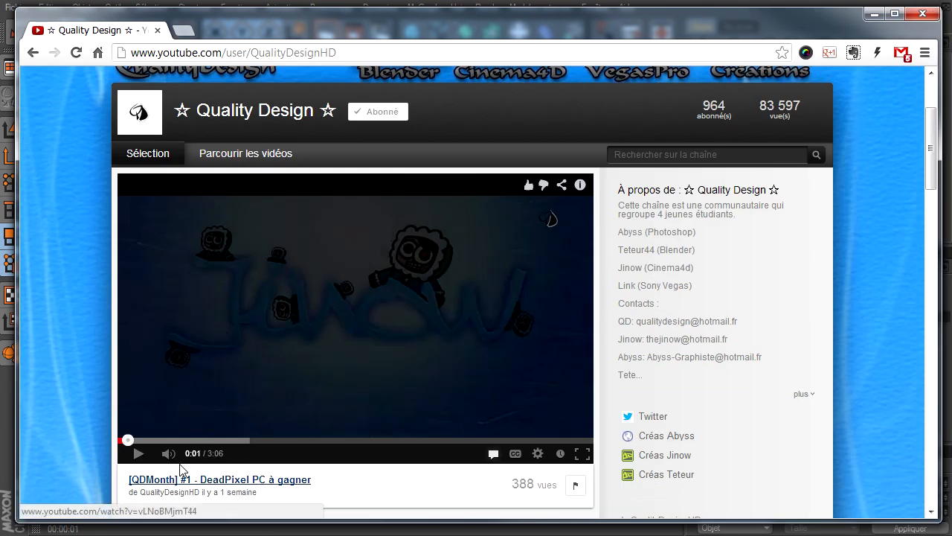
{"action": "left_click", "coordinate": [255, 154]}
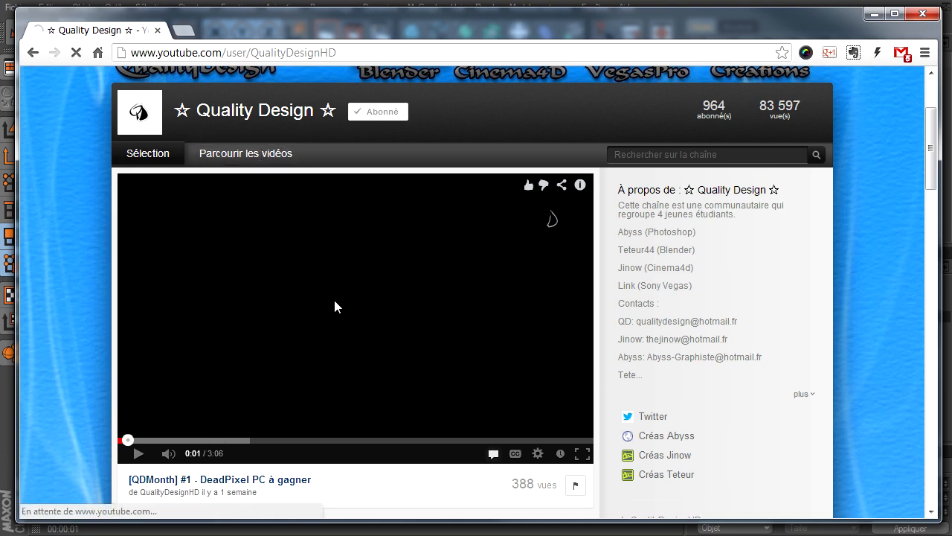
{"action": "scroll", "coordinate": [321, 361], "scroll_direction": "down", "scroll_amount": 1}
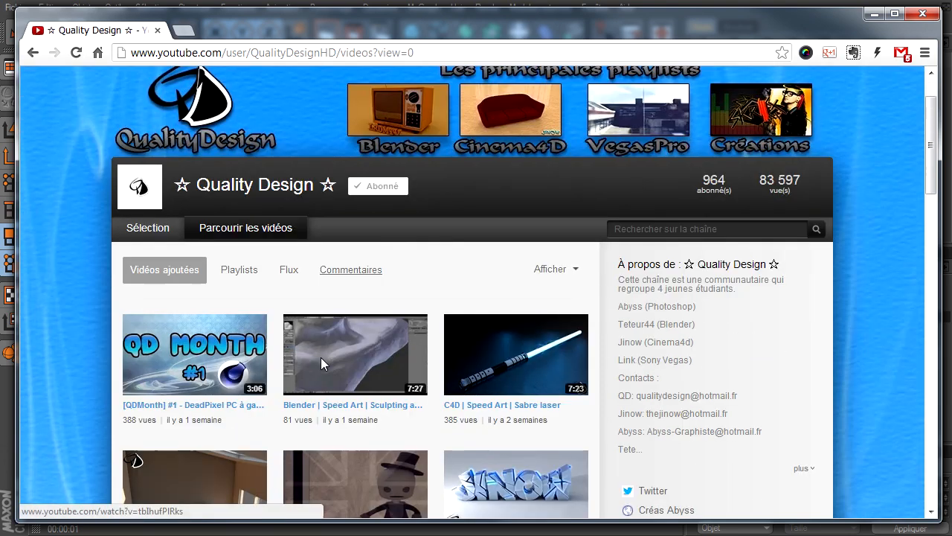
{"action": "left_click", "coordinate": [151, 321]}
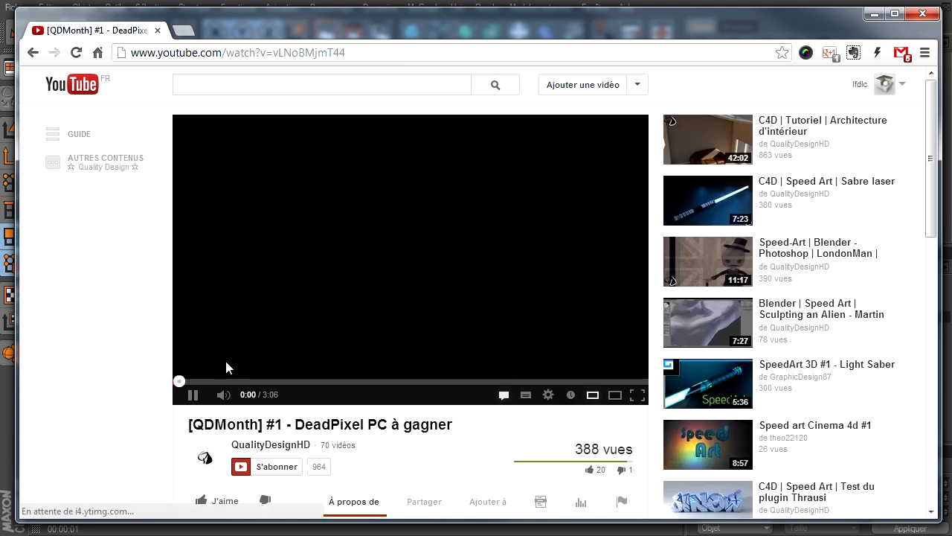
Step: Enlarge the video player, pause playback and move the video to 2:27
{"action": "left_click", "coordinate": [617, 394]}
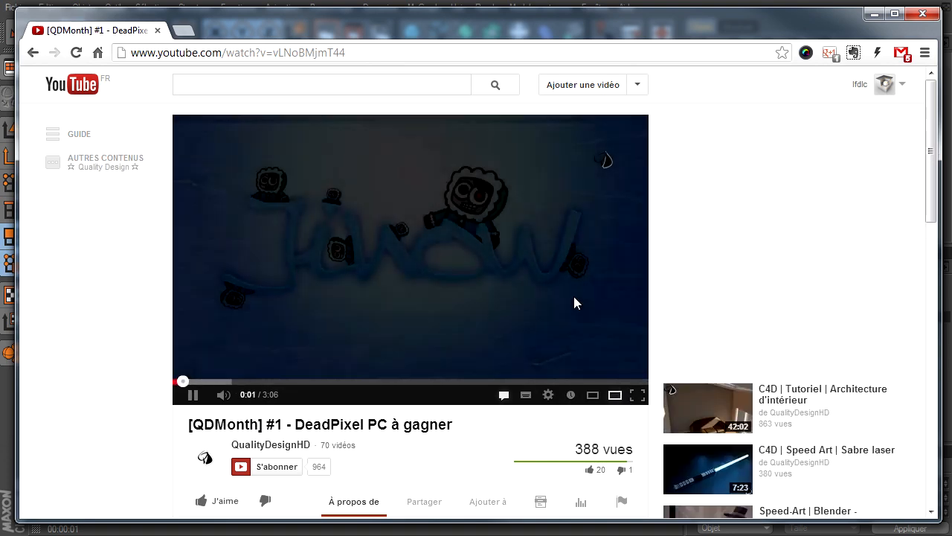
{"action": "left_click", "coordinate": [573, 297]}
{"action": "scroll", "coordinate": [78, 397], "scroll_direction": "down", "scroll_amount": 1}
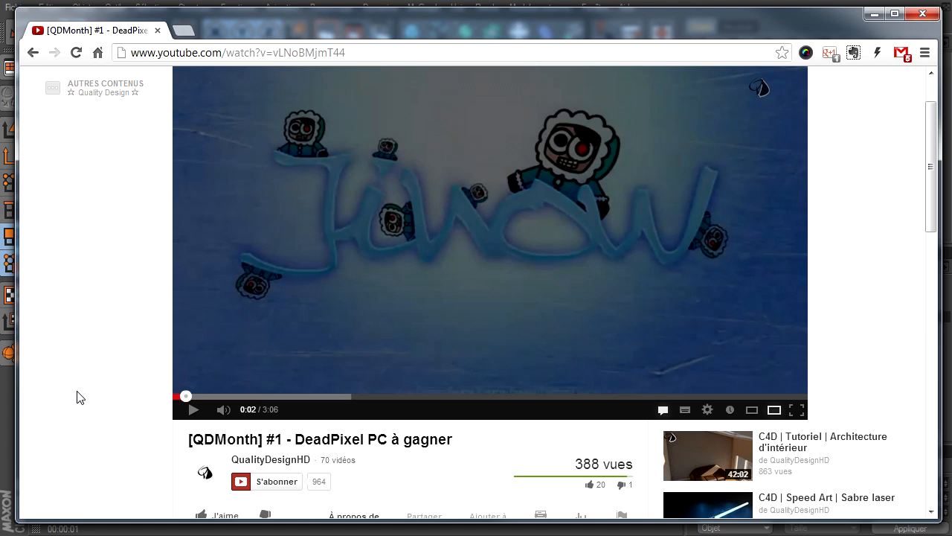
{"action": "scroll", "coordinate": [80, 396], "scroll_direction": "down", "scroll_amount": 2}
{"action": "scroll", "coordinate": [79, 395], "scroll_direction": "up", "scroll_amount": 2}
{"action": "left_click", "coordinate": [671, 395]}
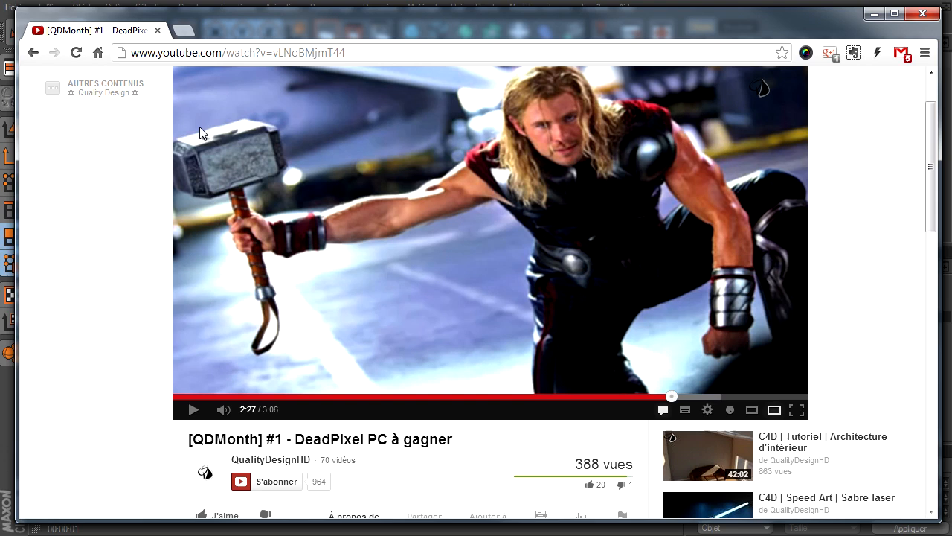
{"action": "left_click_drag", "start_coordinate": [933, 177], "coordinate": [933, 163]}
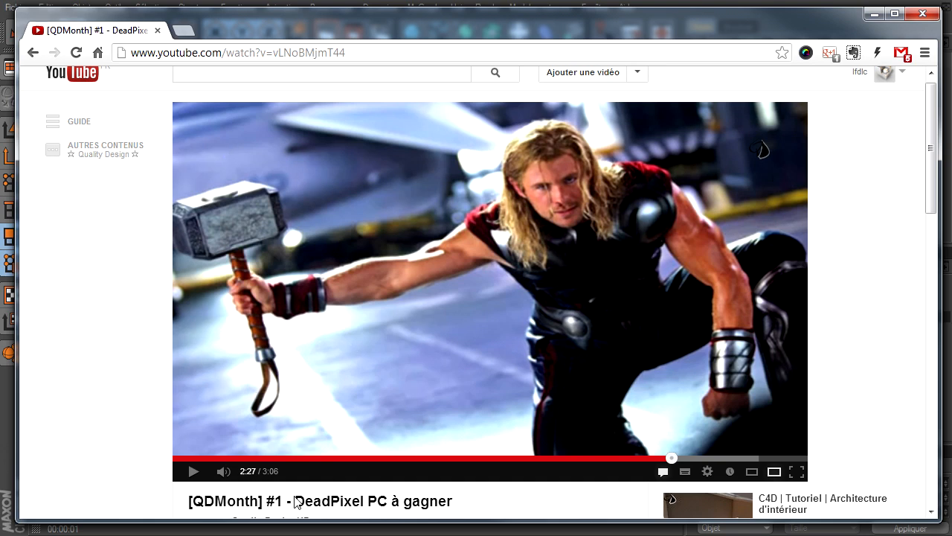
{"action": "scroll", "coordinate": [331, 381], "scroll_direction": "down", "scroll_amount": 1}
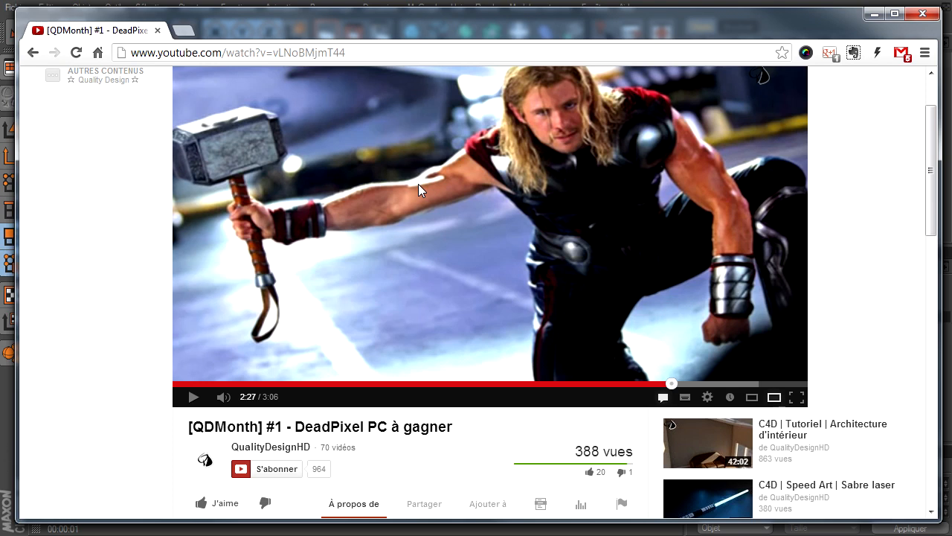
{"action": "left_click_drag", "start_coordinate": [328, 32], "coordinate": [337, 35]}
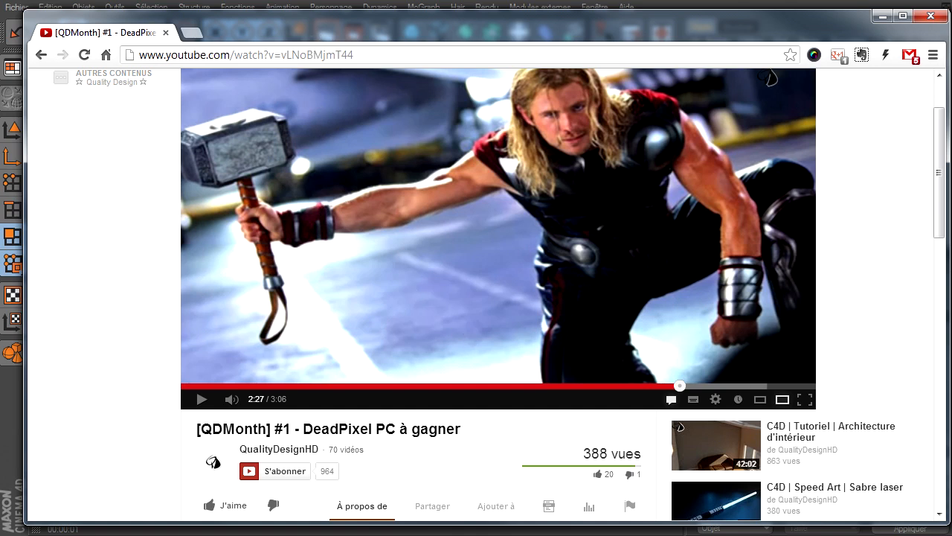
{"action": "left_click_drag", "start_coordinate": [399, 169], "coordinate": [802, 191]}
{"action": "left_click", "coordinate": [905, 191]}
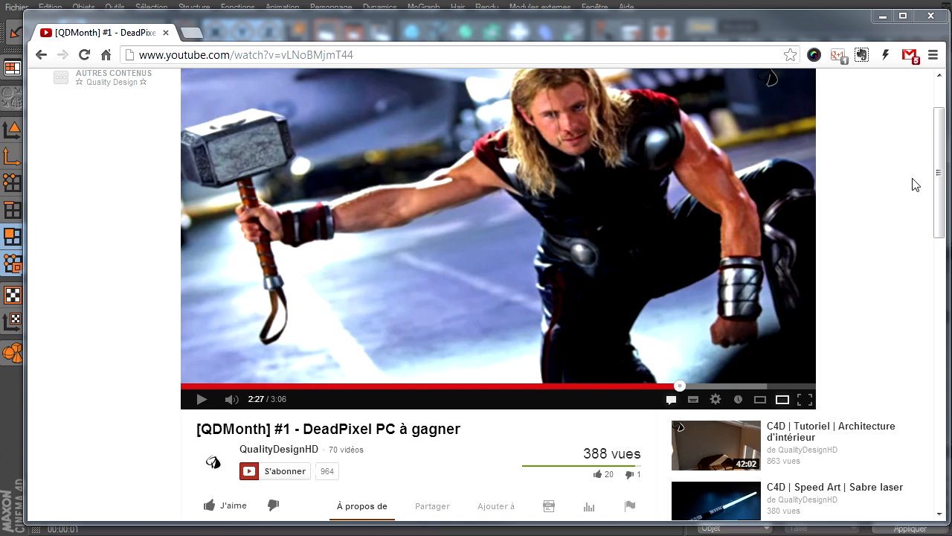
{"action": "left_click_drag", "start_coordinate": [938, 174], "coordinate": [935, 154]}
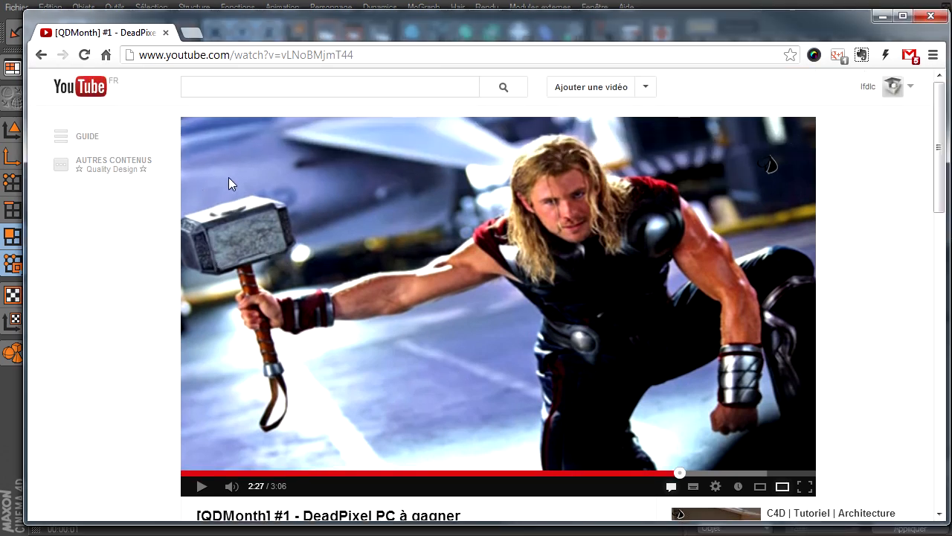
Step: Switch to XnView and view the Thor hammer reference images, including mjolnir.jpg
{"action": "scroll", "coordinate": [294, 439], "scroll_direction": "down", "scroll_amount": 1}
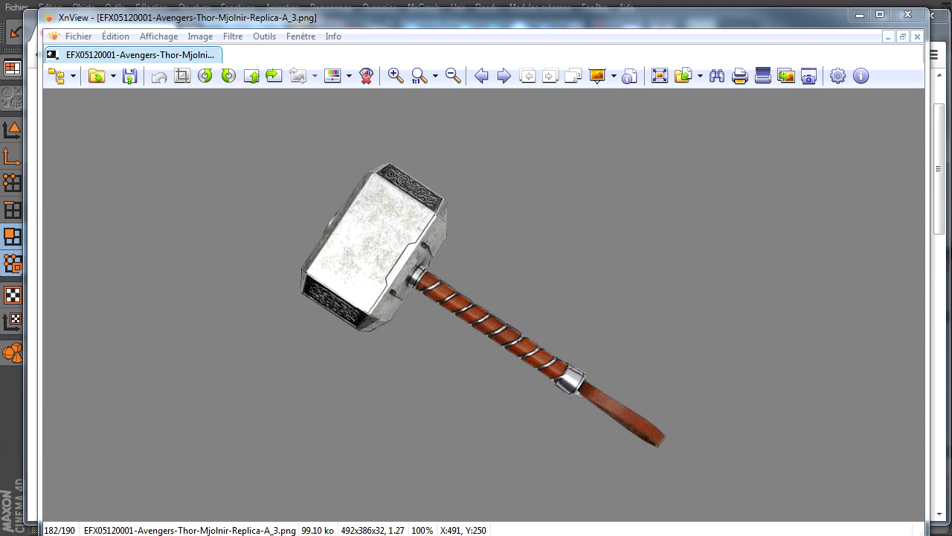
{"action": "left_click_drag", "start_coordinate": [951, 75], "coordinate": [546, 24]}
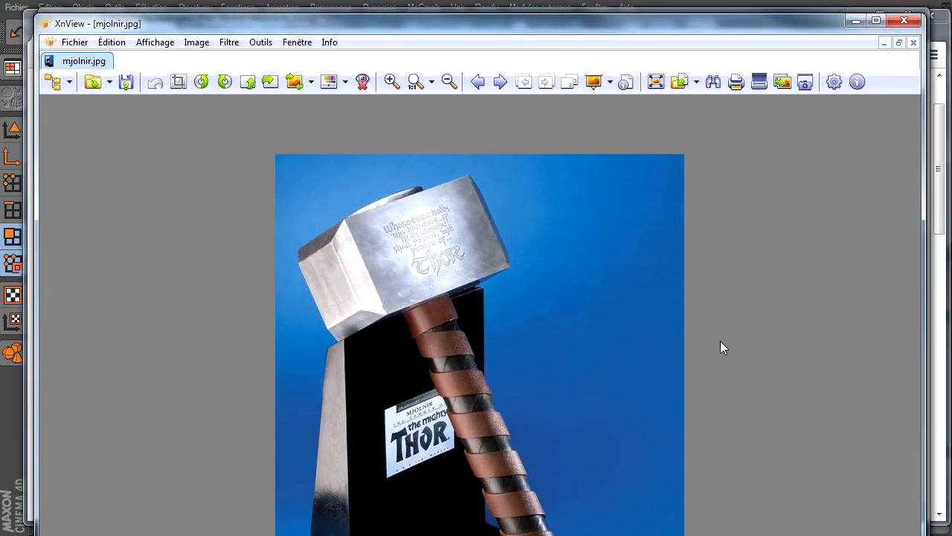
{"action": "mouse_move", "coordinate": [782, 16]}
{"action": "left_mouse_down"}
{"action": "mouse_move", "coordinate": [793, 223]}
{"action": "mouse_move", "coordinate": [776, 67]}
{"action": "mouse_move", "coordinate": [793, 12]}
{"action": "left_mouse_up"}
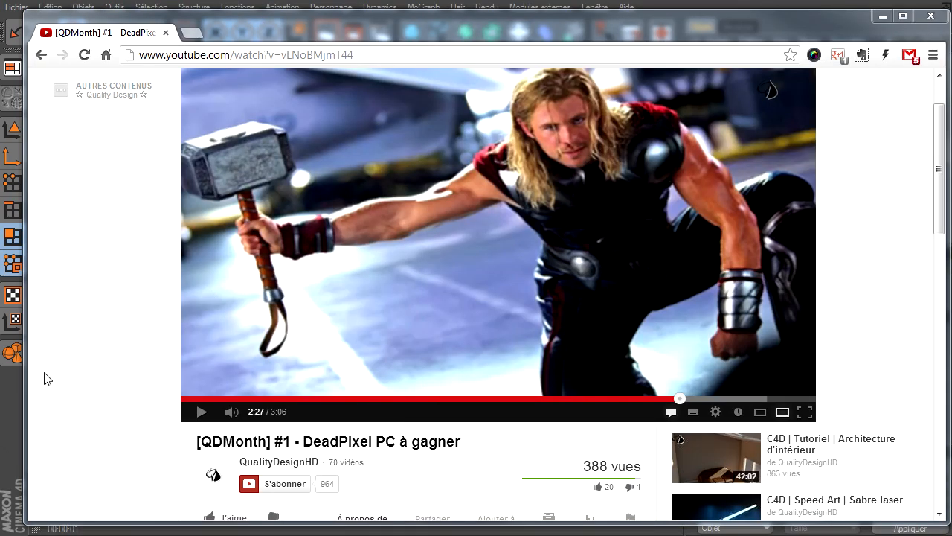
Step: Expand the video's full description in the browser and read the contest rules
{"action": "scroll", "coordinate": [149, 469], "scroll_direction": "down", "scroll_amount": 2}
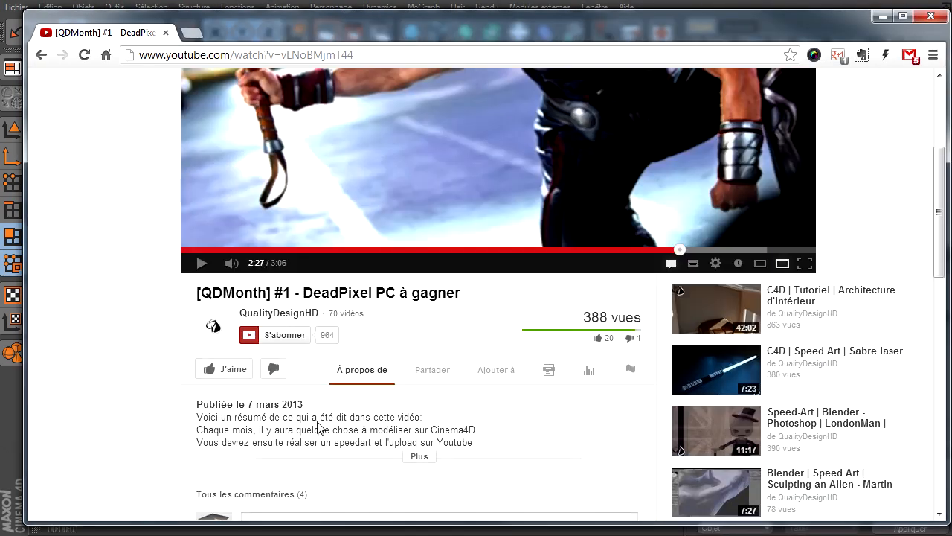
{"action": "left_click", "coordinate": [419, 457]}
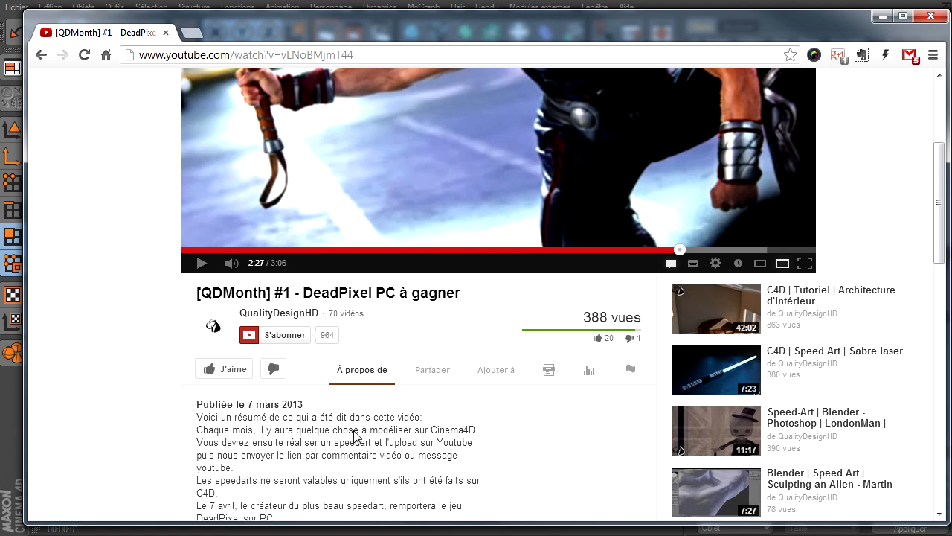
{"action": "scroll", "coordinate": [358, 439], "scroll_direction": "down", "scroll_amount": 1}
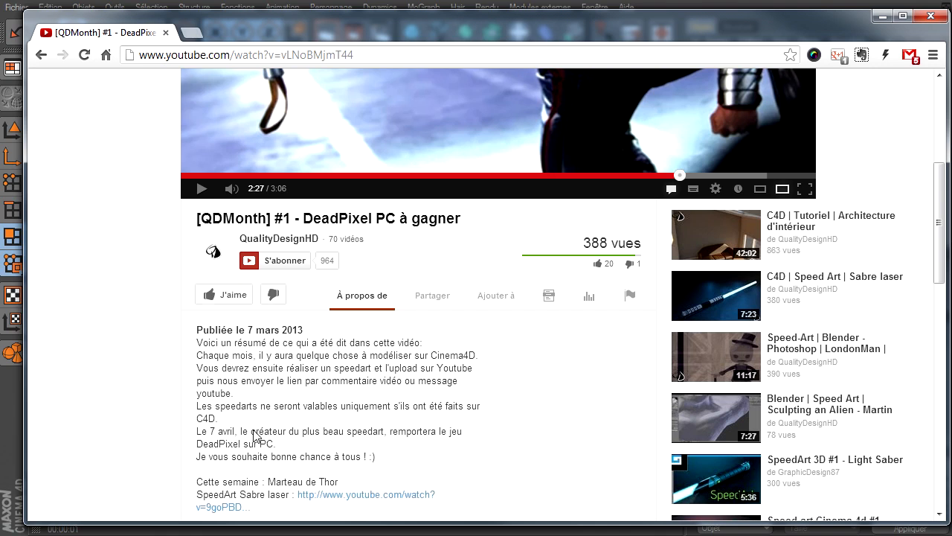
{"action": "scroll", "coordinate": [190, 416], "scroll_direction": "up", "scroll_amount": 2}
{"action": "scroll", "coordinate": [189, 416], "scroll_direction": "up", "scroll_amount": 1}
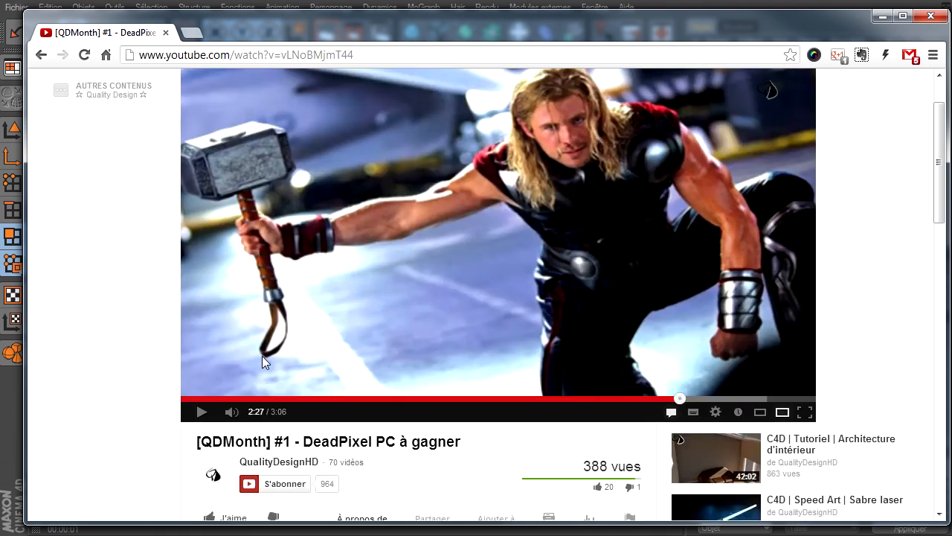
{"action": "double_click", "coordinate": [334, 438]}
{"action": "left_click", "coordinate": [153, 423]}
{"action": "scroll", "coordinate": [347, 332], "scroll_direction": "up", "scroll_amount": 1}
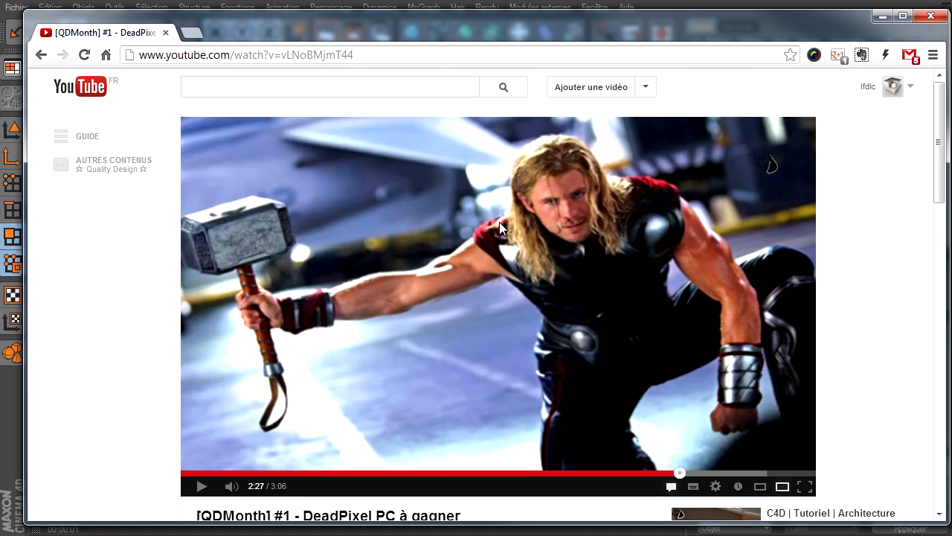